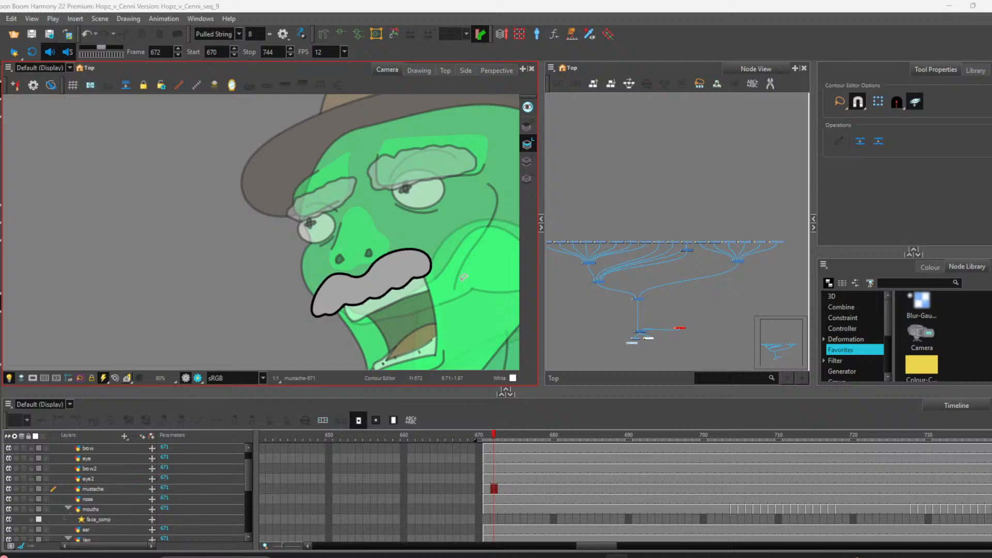
# Step: Pull a contour point at the mustache's right end slightly outward
pyautogui.click(421, 269)
pyautogui.scroll(4, 426, 278)
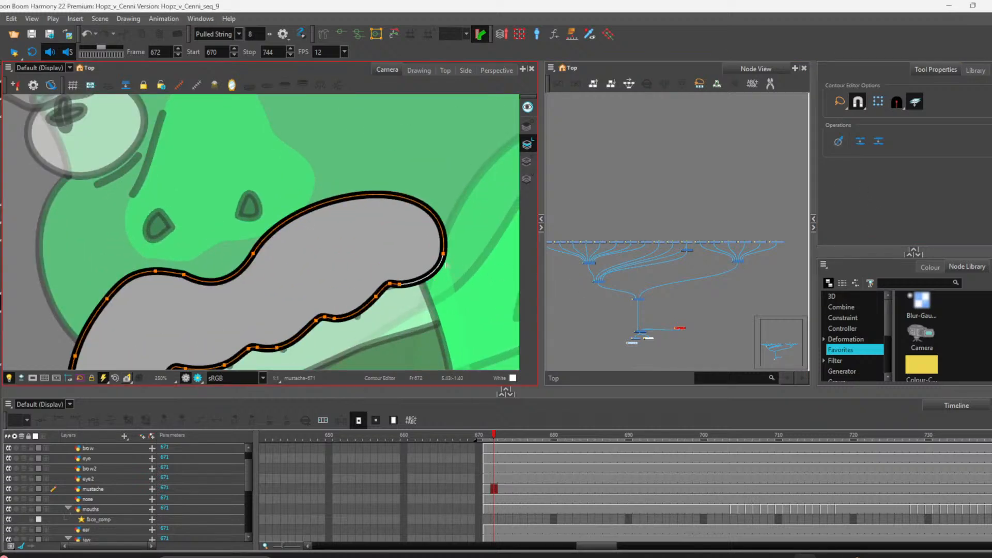
pyautogui.moveTo(446, 264); pyautogui.dragTo(463, 264)
pyautogui.scroll(-4, 463, 265)
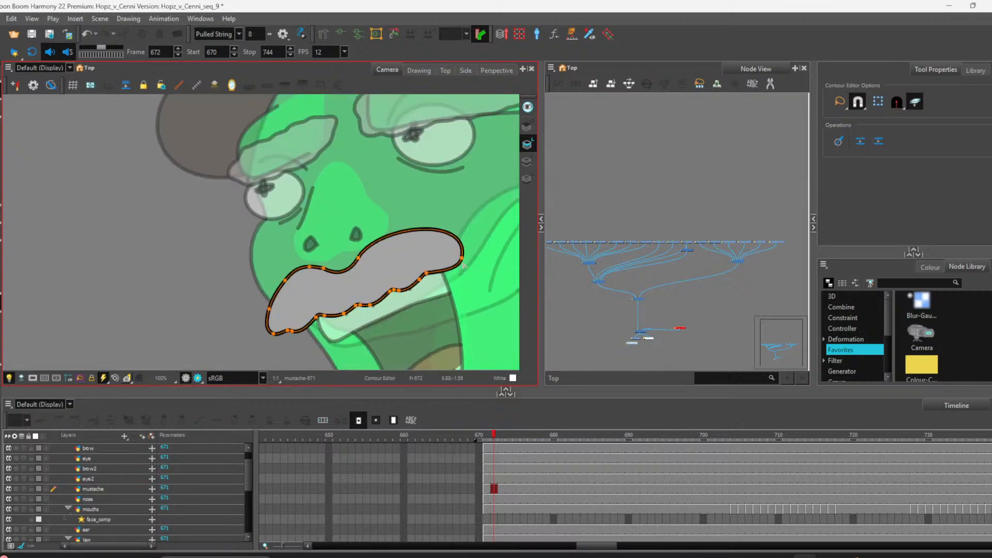
pyautogui.scroll(1, 463, 265)
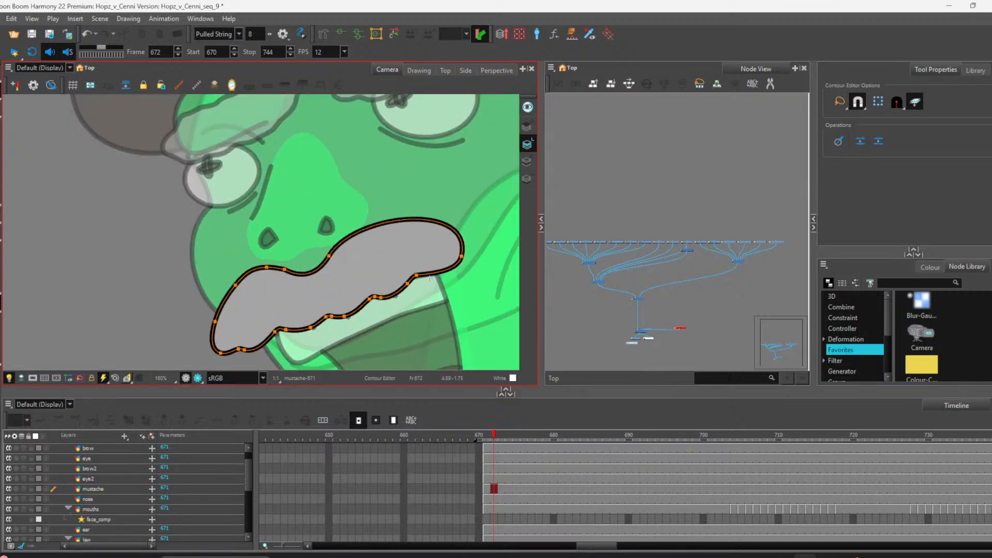
# Step: Undo the last three mustache contour edits
pyautogui.hotkey('ctrl', 'z')
pyautogui.hotkey('ctrl', 'z')
pyautogui.hotkey('ctrl', 'z')
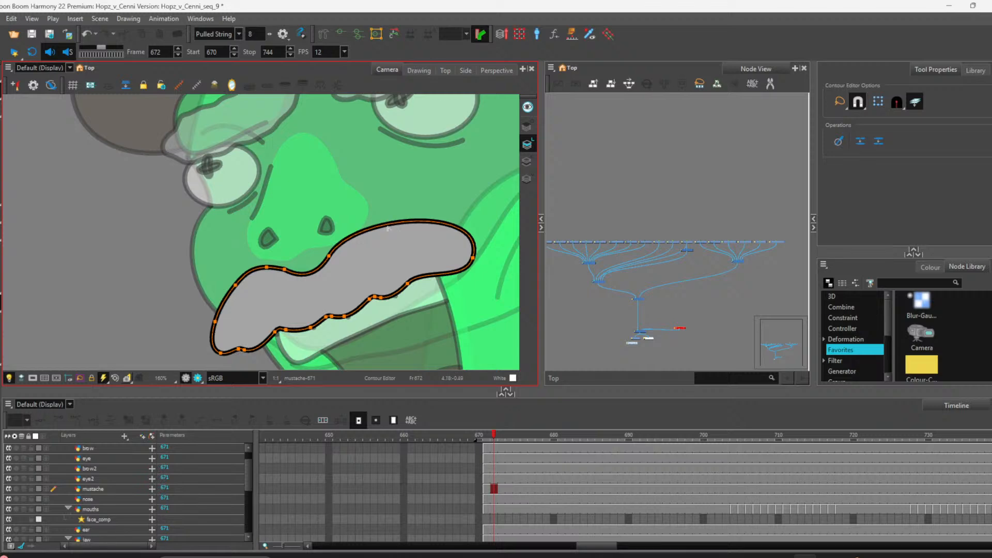
# Step: Nudge a point on the mustache's upper edge slightly upward
pyautogui.moveTo(387, 226); pyautogui.dragTo(386, 221)
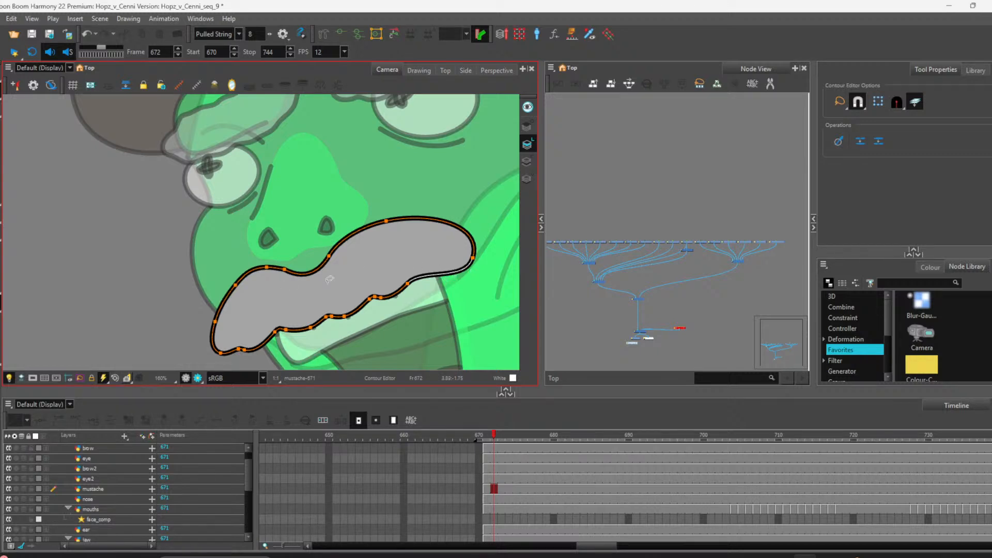
pyautogui.click(435, 167)
# Step: Examine the character in the camera view and the node network around the jaw and Auto-Patch nodes
pyautogui.scroll(-2, 434, 179)
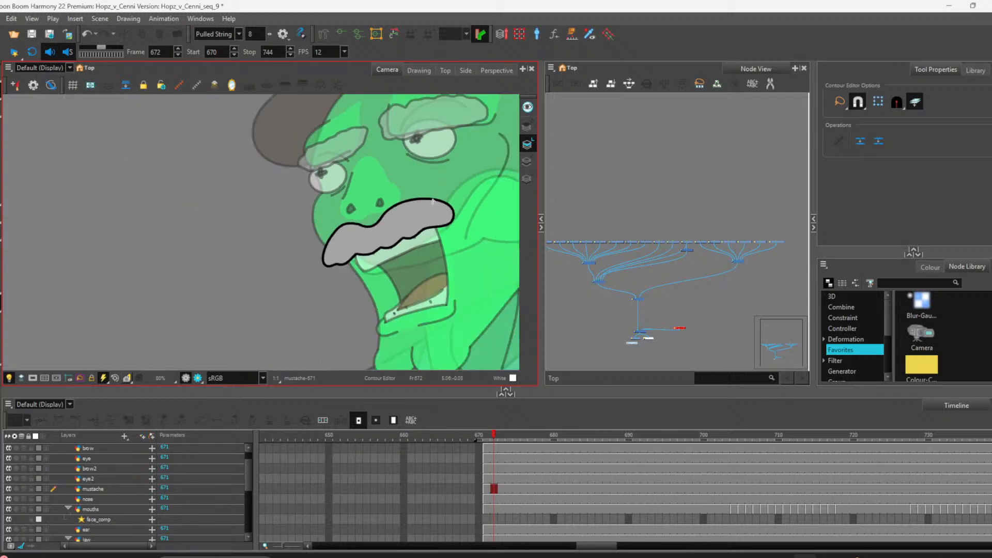
pyautogui.scroll(-3, 434, 199)
pyautogui.scroll(3, 442, 191)
pyautogui.scroll(-3, 449, 183)
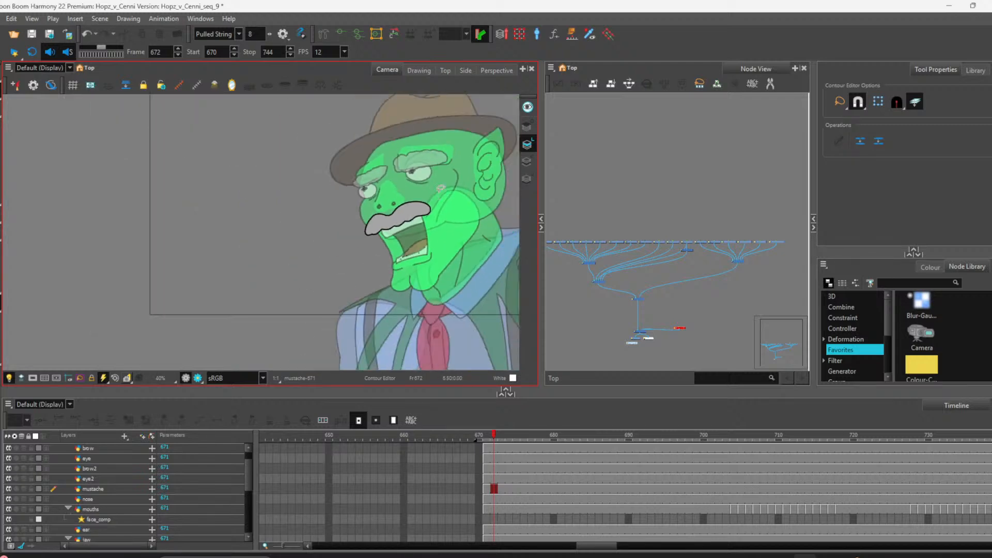
pyautogui.scroll(2, 461, 171)
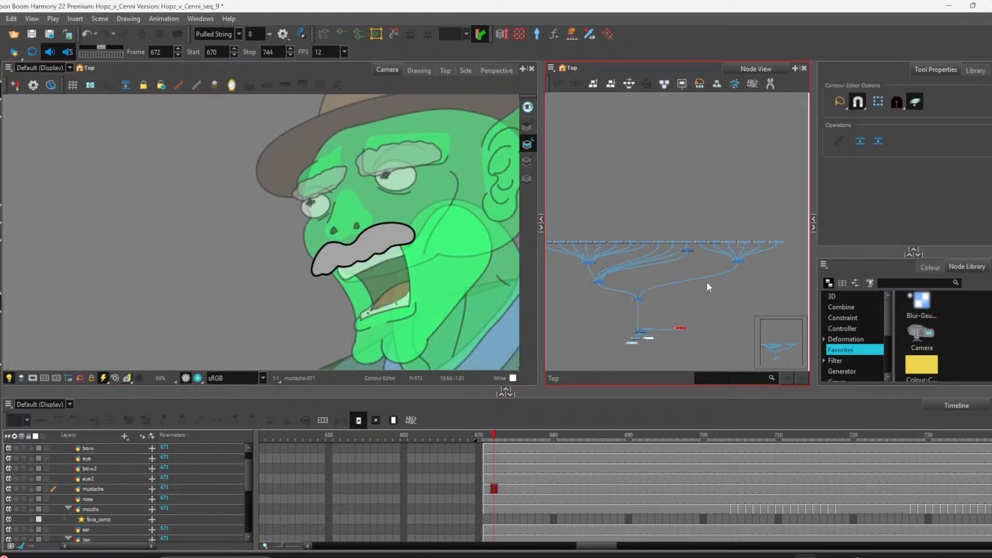
pyautogui.scroll(-1, 614, 189)
pyautogui.scroll(-2, 398, 202)
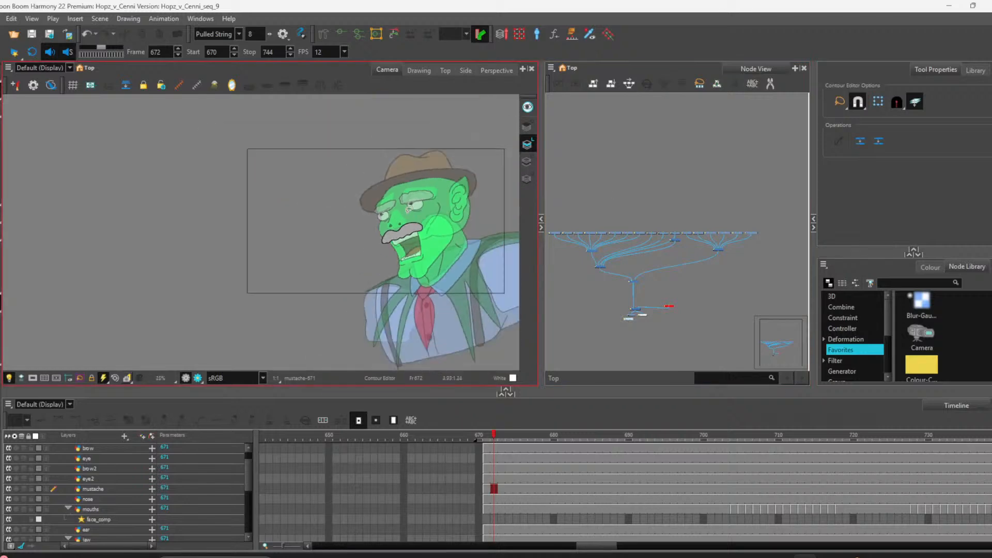
pyautogui.scroll(2, 388, 191)
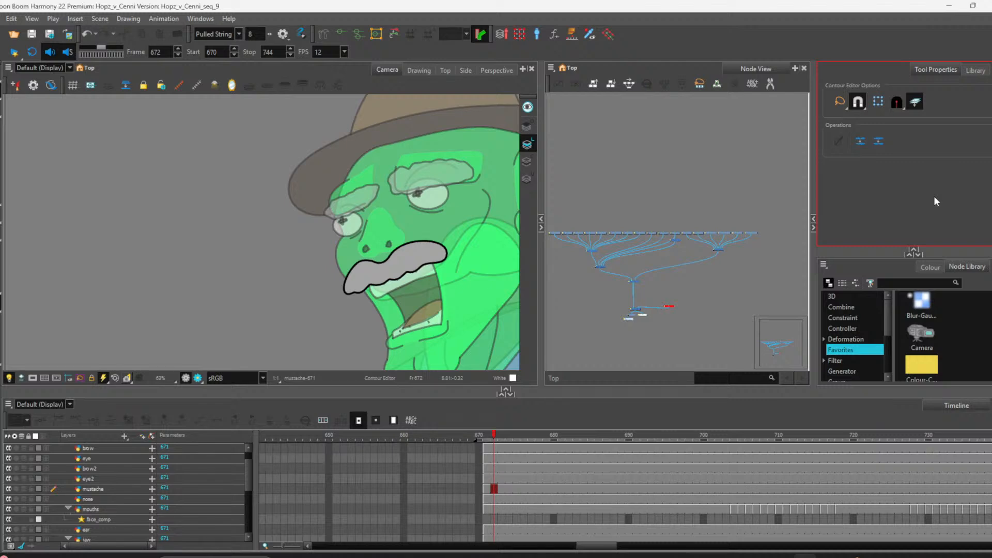
pyautogui.scroll(3, 688, 233)
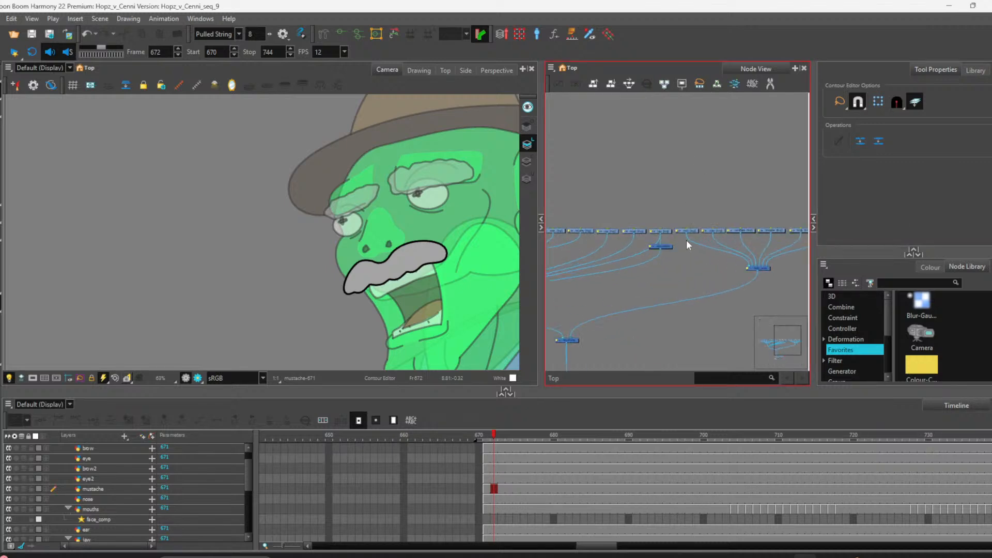
pyautogui.scroll(4, 687, 239)
pyautogui.scroll(-4, 652, 234)
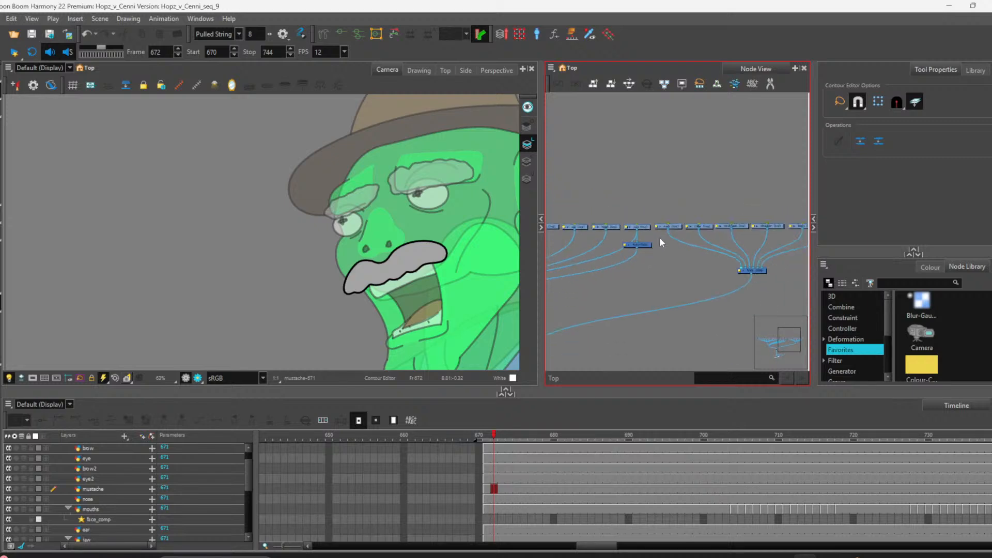
pyautogui.scroll(1, 659, 239)
pyautogui.scroll(-4, 152, 232)
pyautogui.scroll(2, 258, 242)
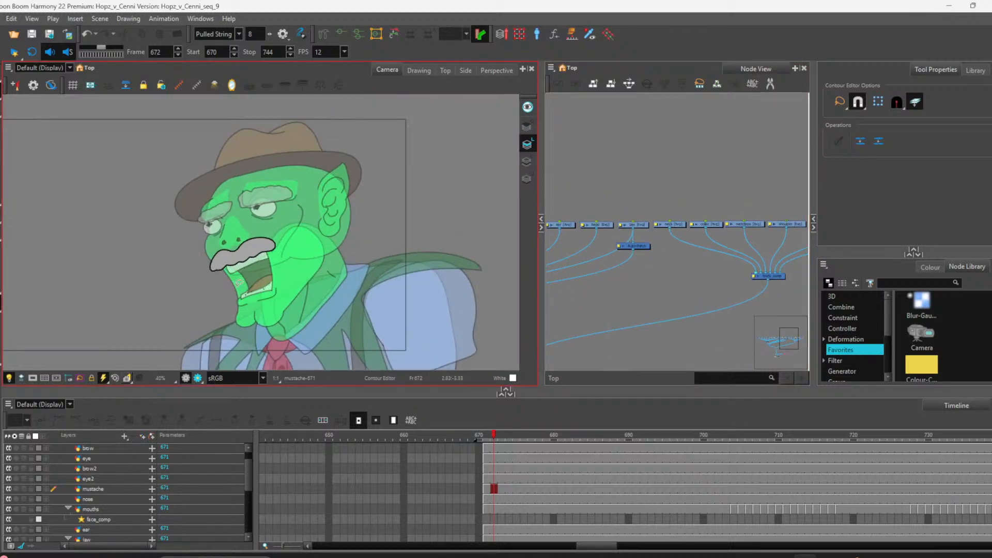
pyautogui.scroll(-4, 715, 262)
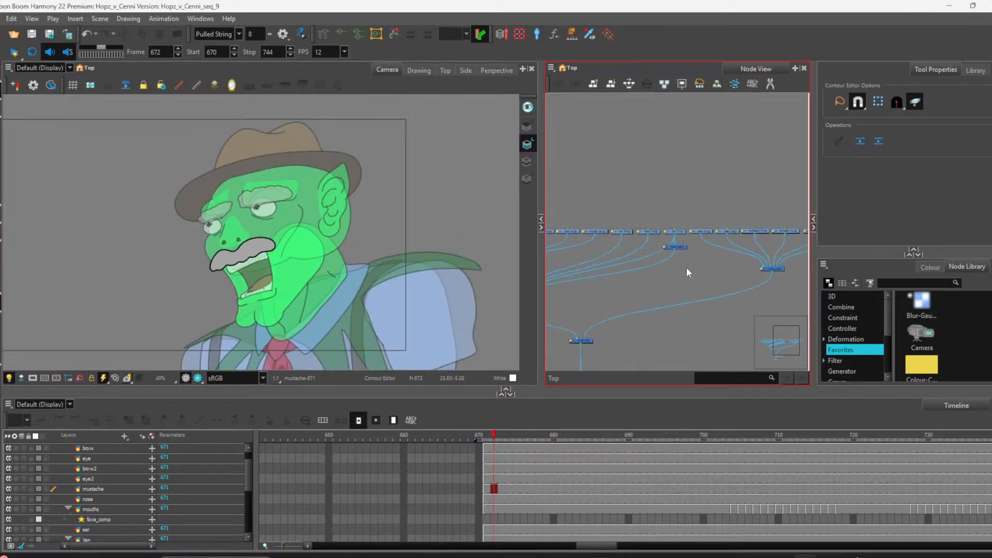
pyautogui.scroll(4, 677, 263)
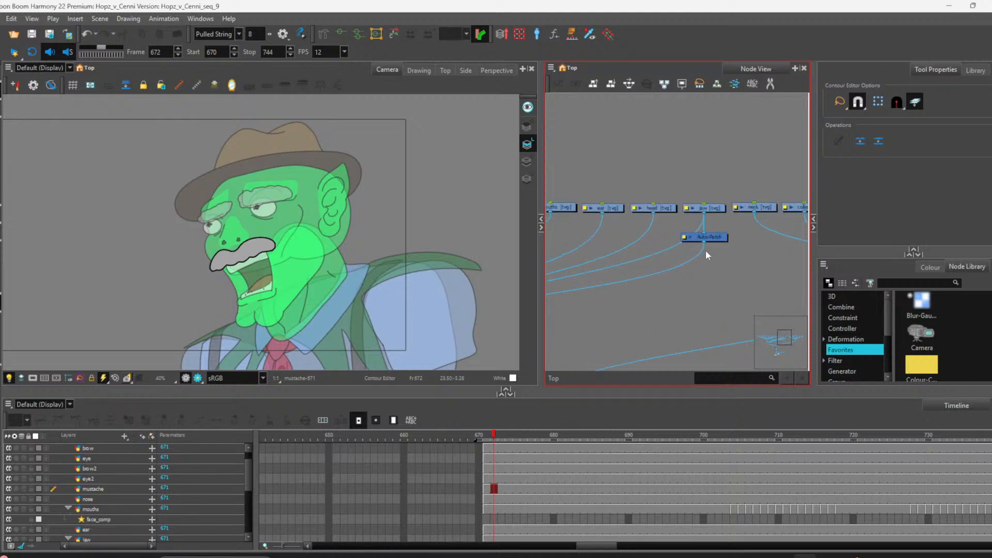
# Step: Move the Auto-Patch node slightly below the jaw node
pyautogui.click(715, 253)
pyautogui.moveTo(716, 257); pyautogui.dragTo(715, 267)
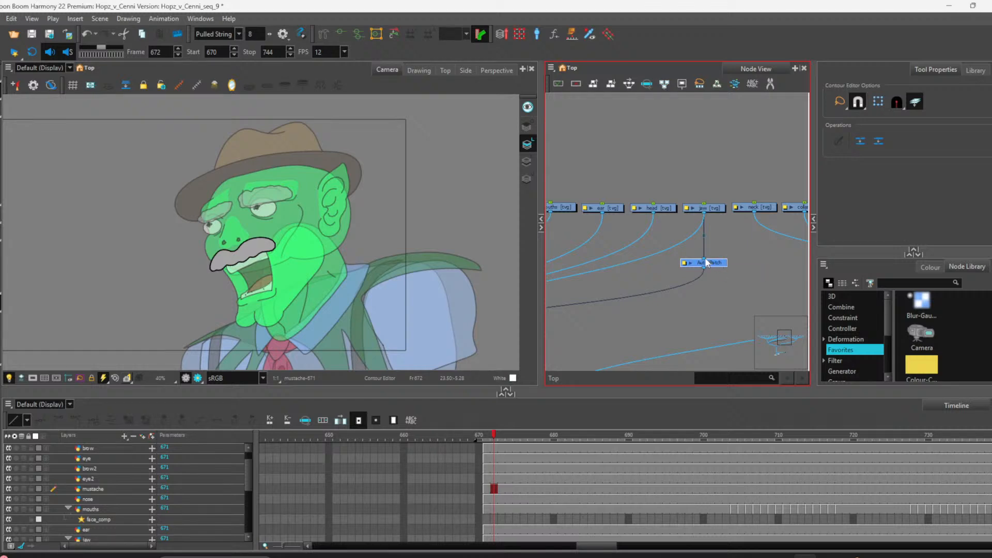
pyautogui.moveTo(703, 258); pyautogui.dragTo(708, 245)
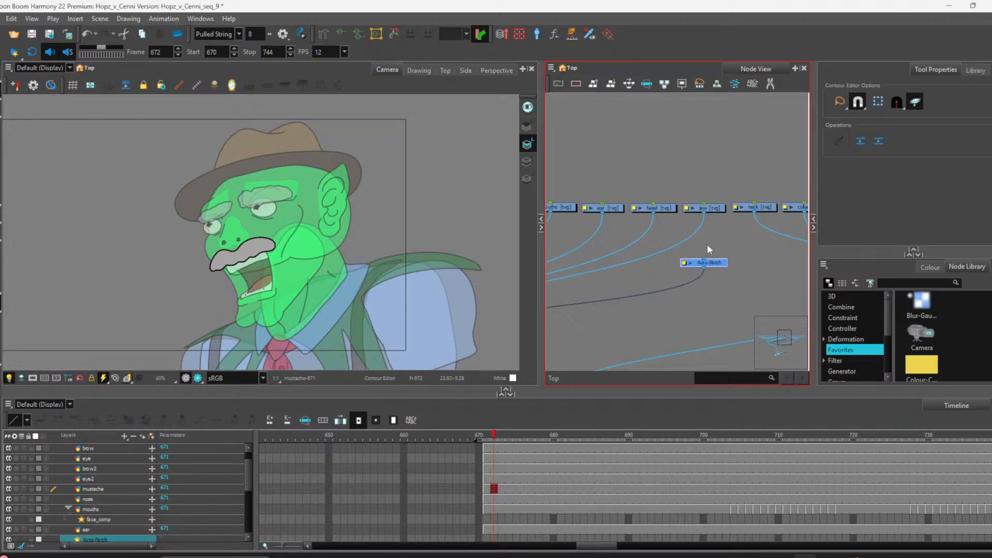
# Step: Turn off the light table and reconnect the Auto-Patch node to the jaw node
pyautogui.click(9, 378)
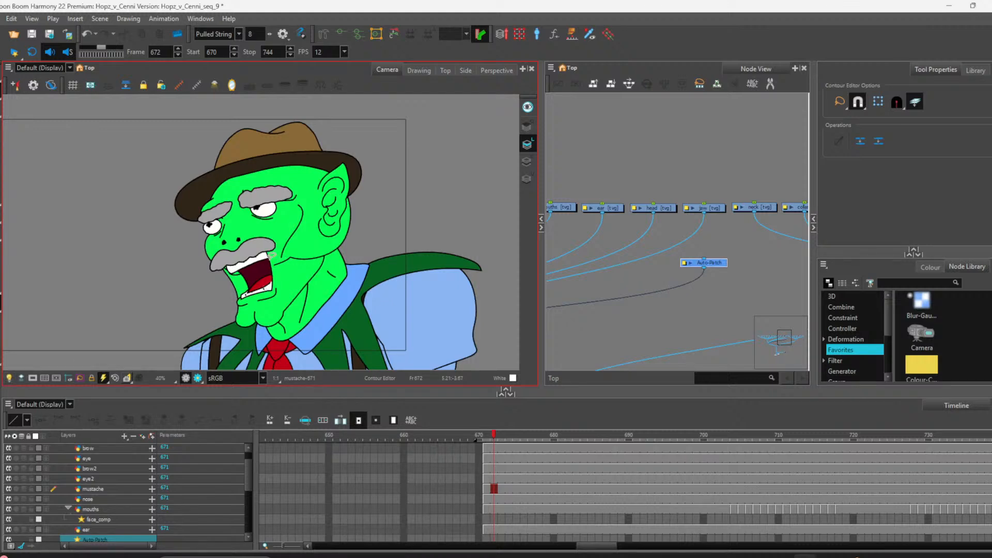
pyautogui.click(753, 305)
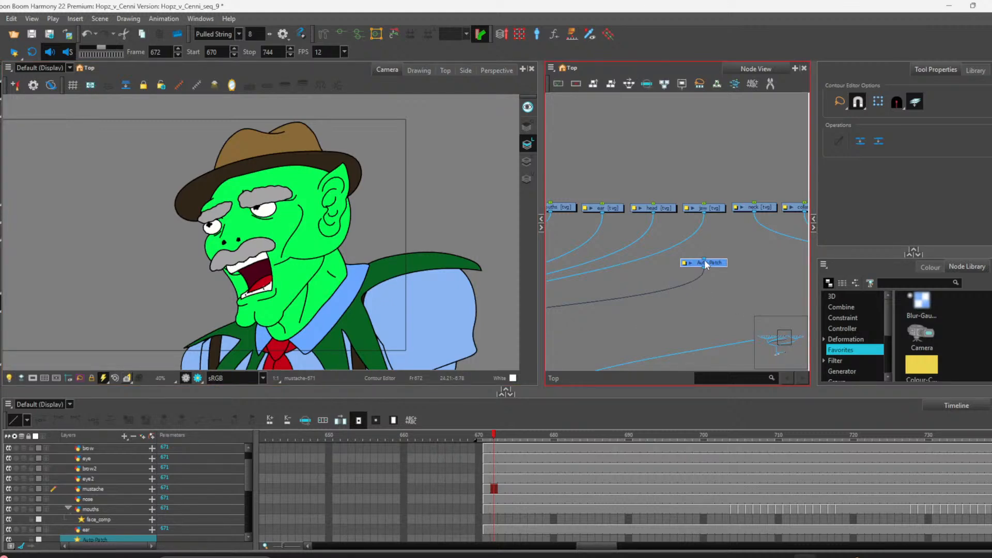
pyautogui.moveTo(705, 262); pyautogui.dragTo(703, 213)
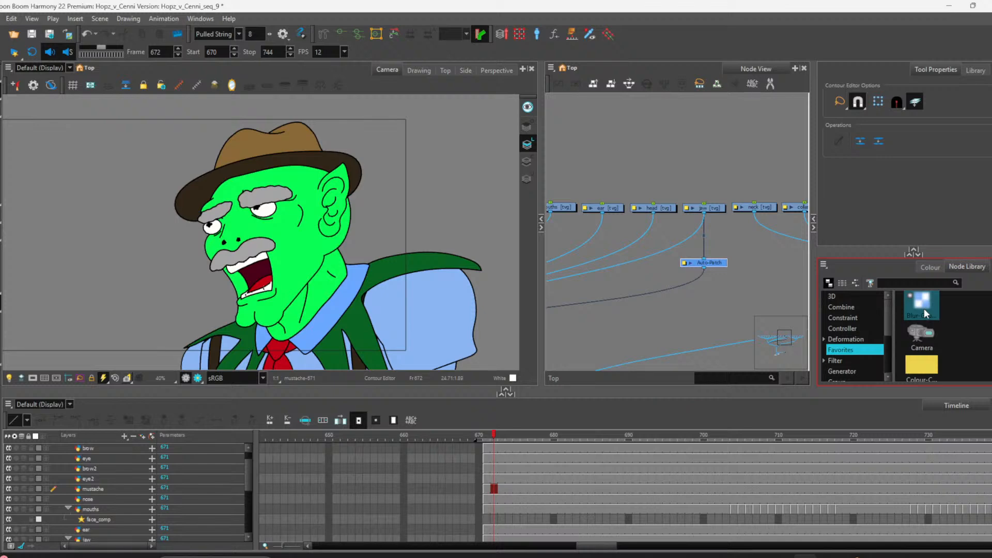
# Step: Search the node library for two and add a Two Points Constraint node connected above the jaw node
pyautogui.click(922, 284)
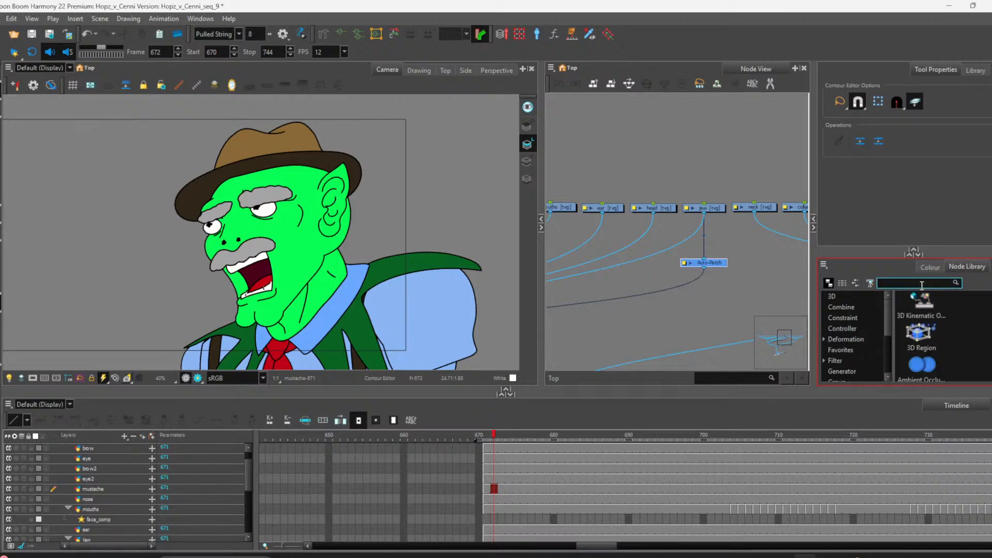
pyautogui.write('mul')
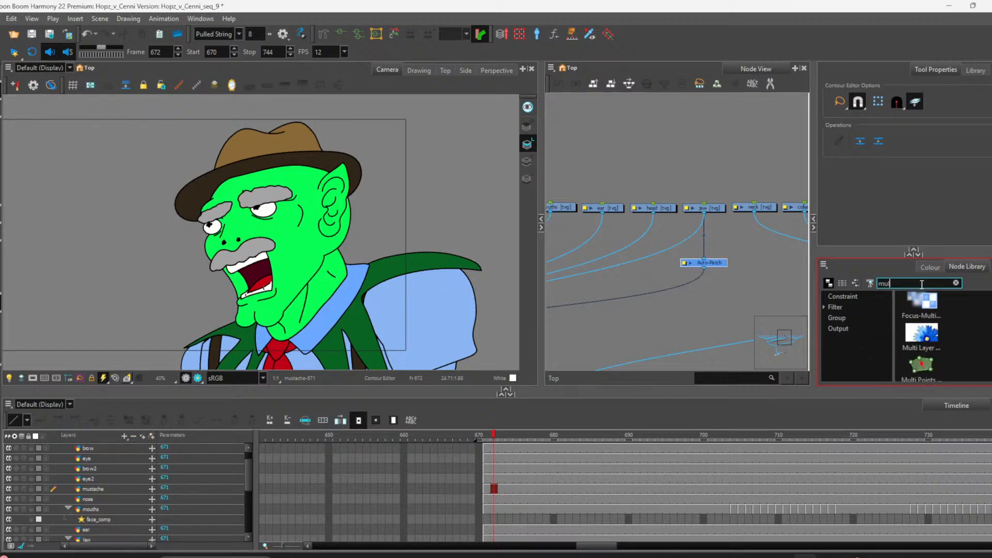
pyautogui.write('ti')
pyautogui.press('BackSpace')
pyautogui.press('BackSpace')
pyautogui.press('BackSpace')
pyautogui.press('BackSpace')
pyautogui.press('BackSpace')
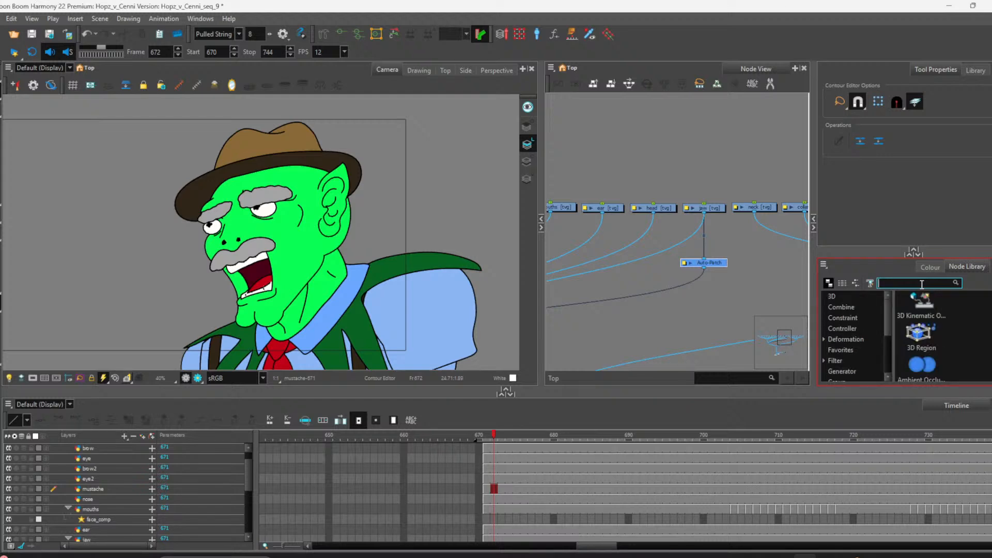
pyautogui.write('two')
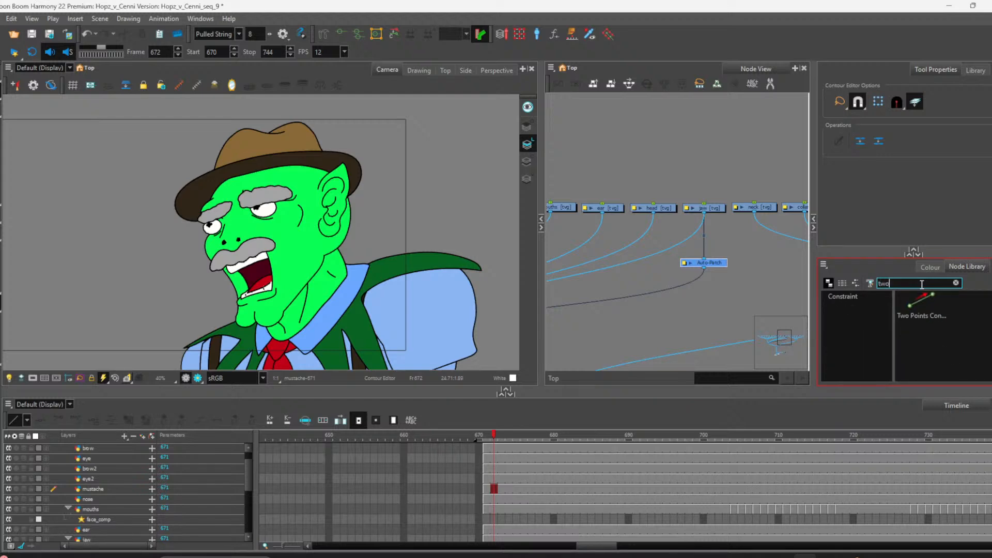
pyautogui.click(929, 313)
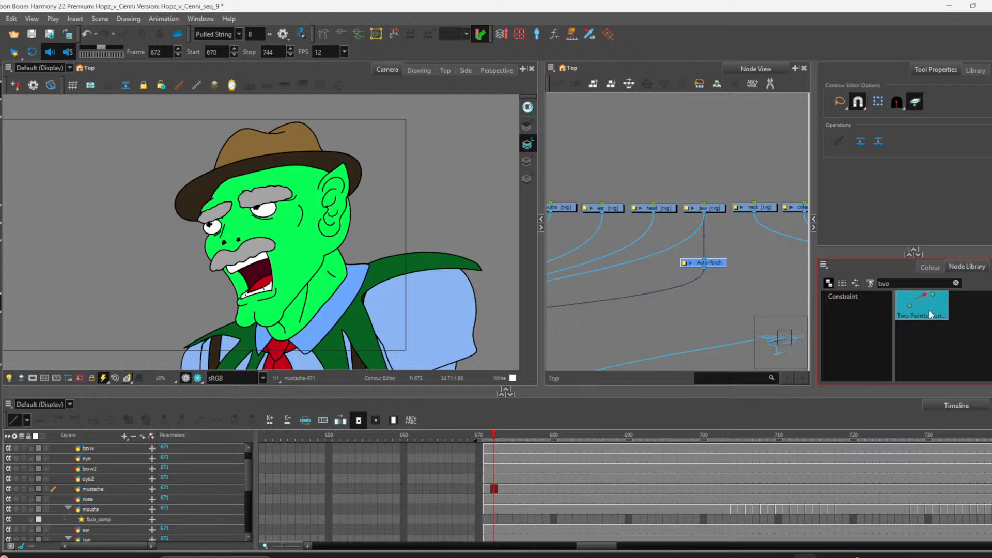
pyautogui.moveTo(700, 156); pyautogui.dragTo(705, 205)
pyautogui.moveTo(714, 165); pyautogui.dragTo(713, 168)
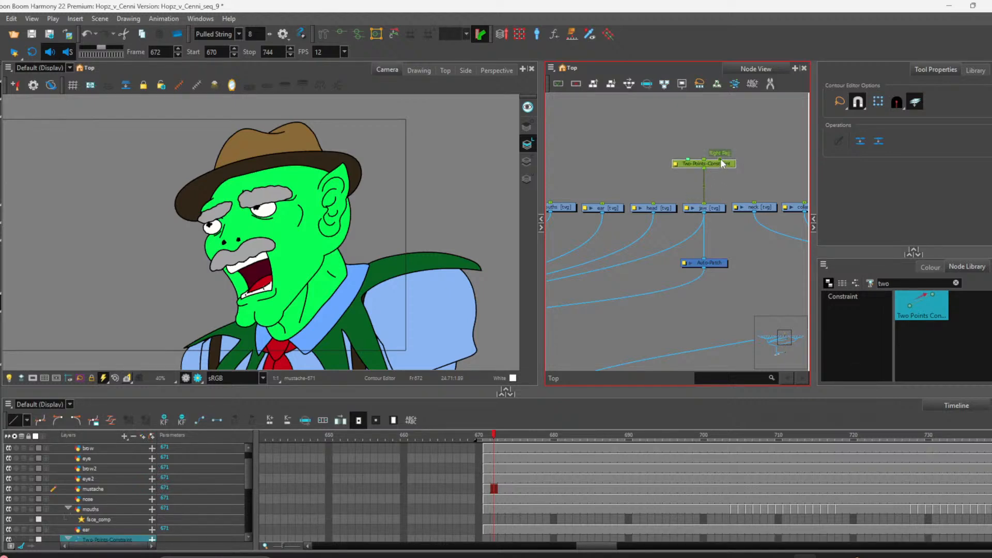
# Step: Open the Two-Points-Constraint node's layer properties and close them
pyautogui.doubleClick(675, 163)
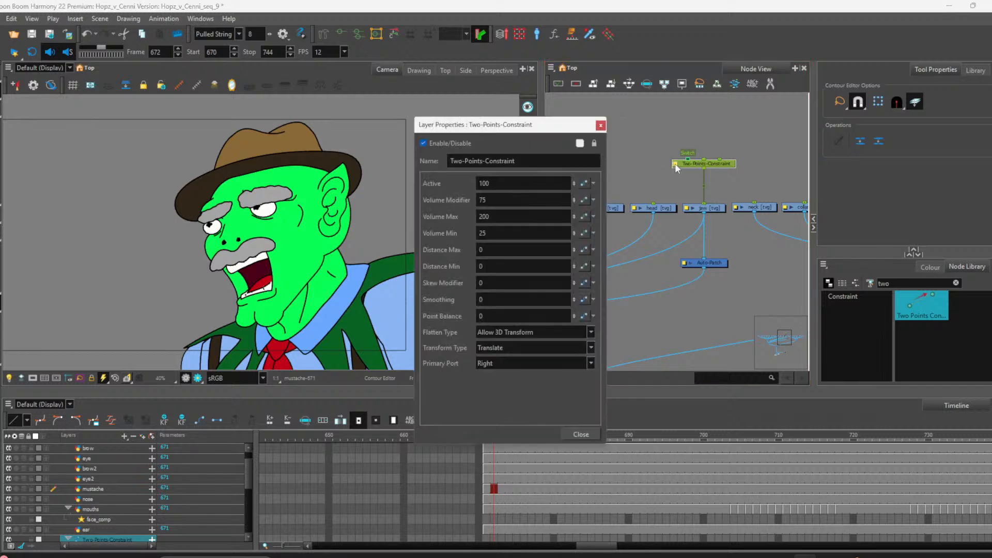
pyautogui.click(600, 126)
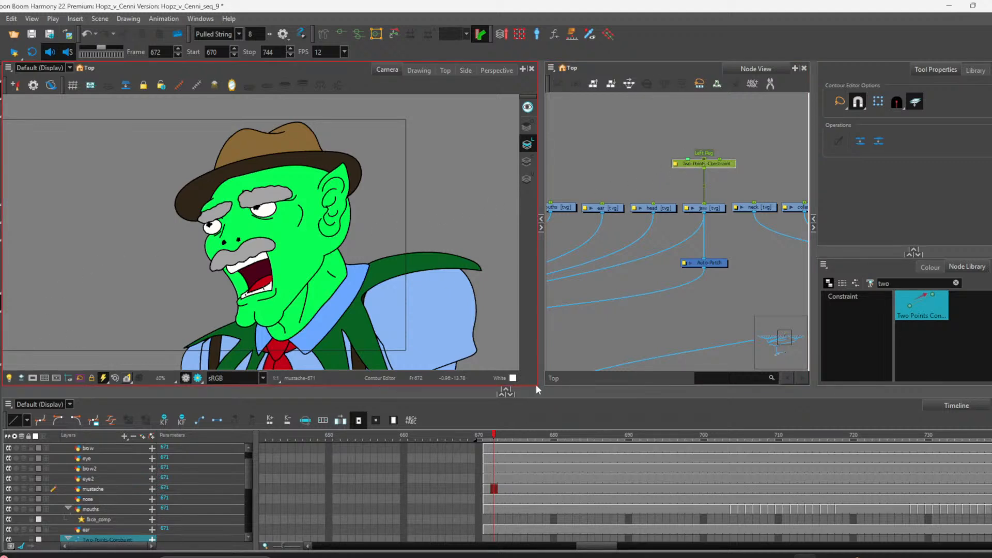
# Step: Select the jaw node with the Select tool and turn the light table back on
pyautogui.click(712, 208)
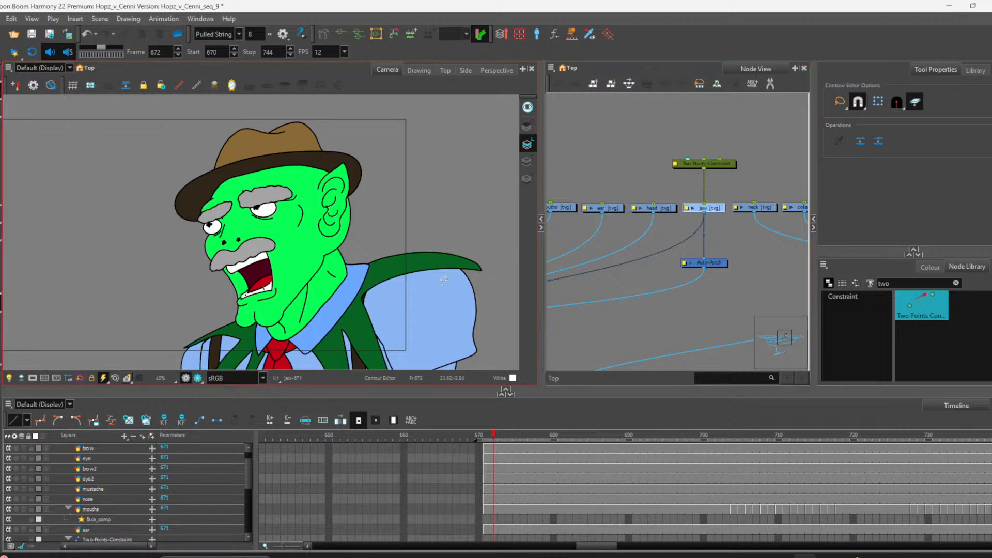
pyautogui.hotkey('alt', 's')
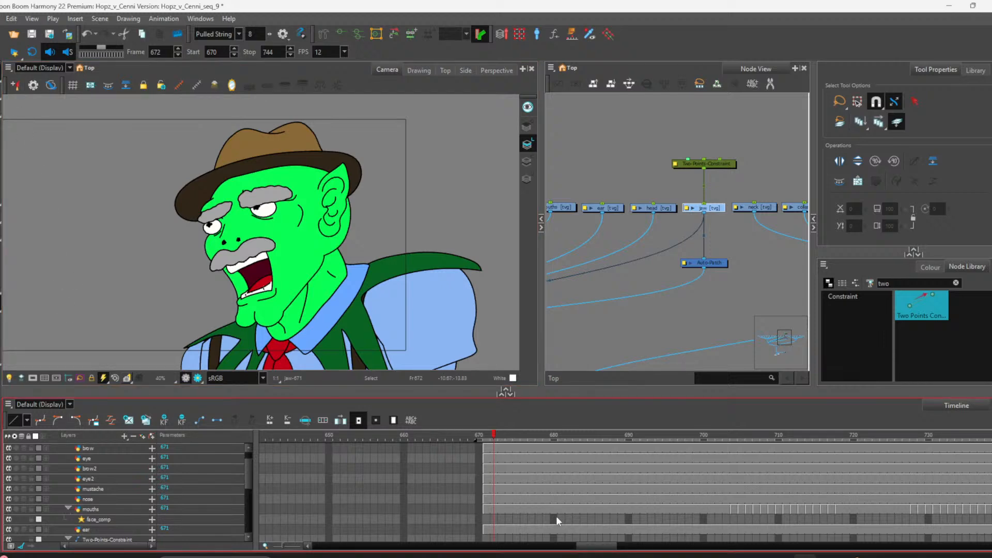
pyautogui.scroll(-5, 536, 516)
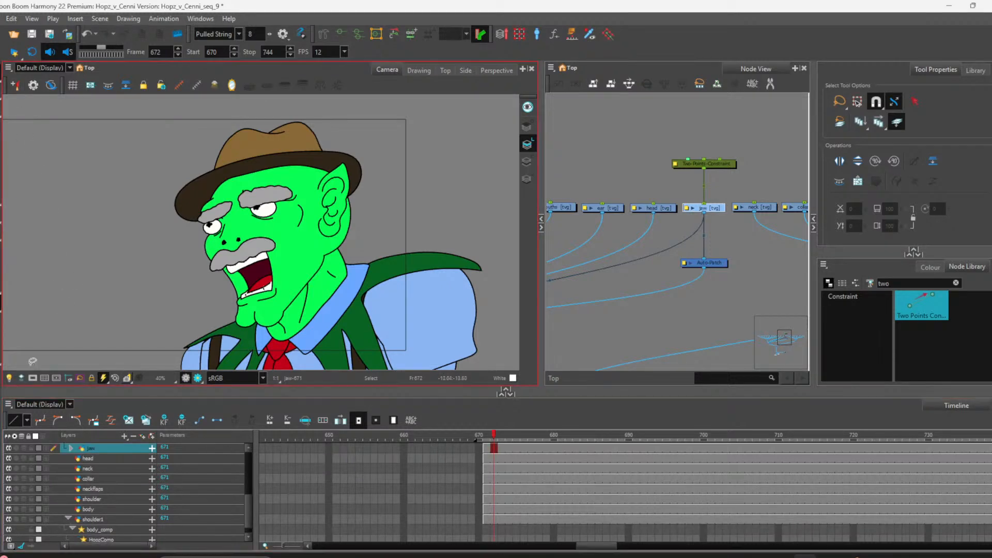
pyautogui.click(9, 378)
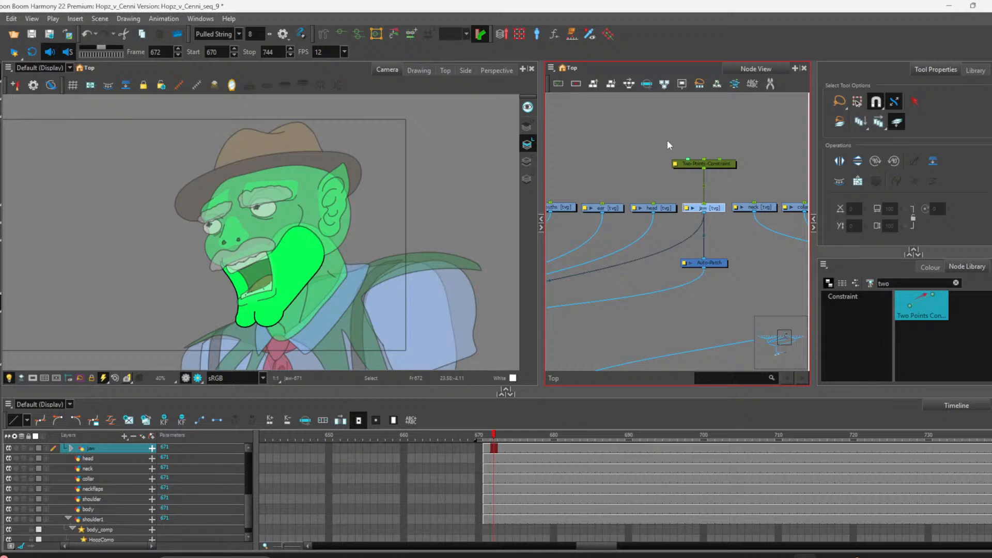
# Step: Select the Two-Points-Constraint node and add a parent peg to it
pyautogui.click(700, 162)
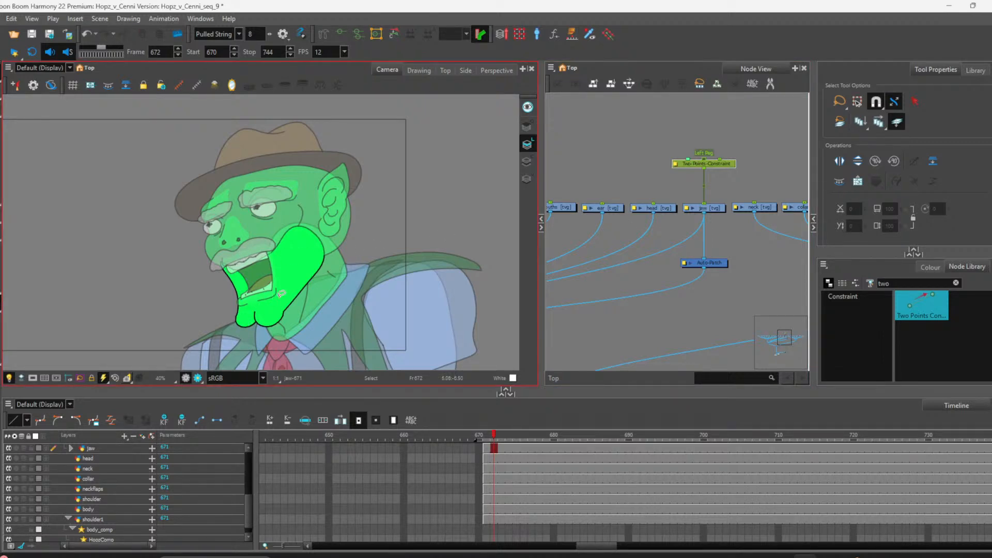
pyautogui.click(696, 194)
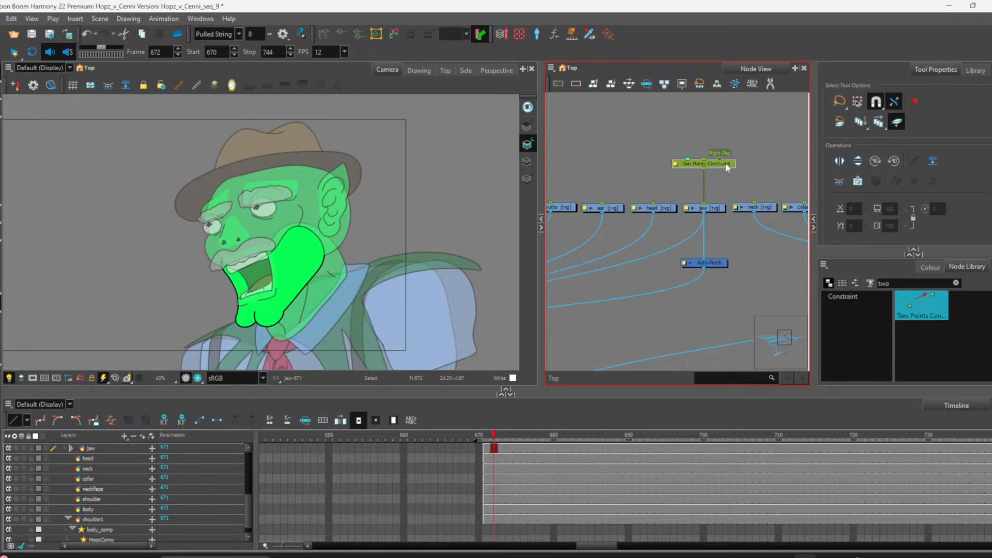
pyautogui.hotkey('shift', 'p')
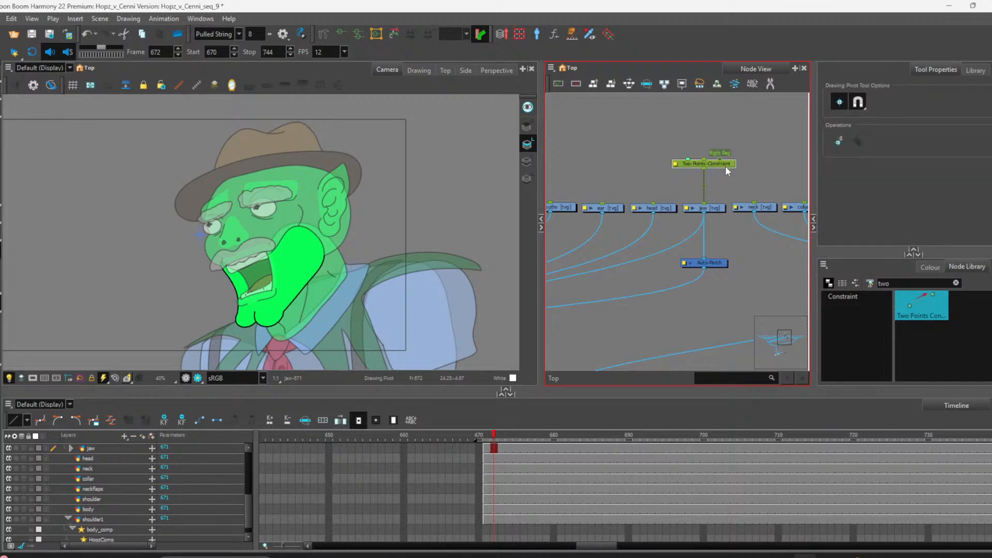
pyautogui.hotkey('ctrl', 'p')
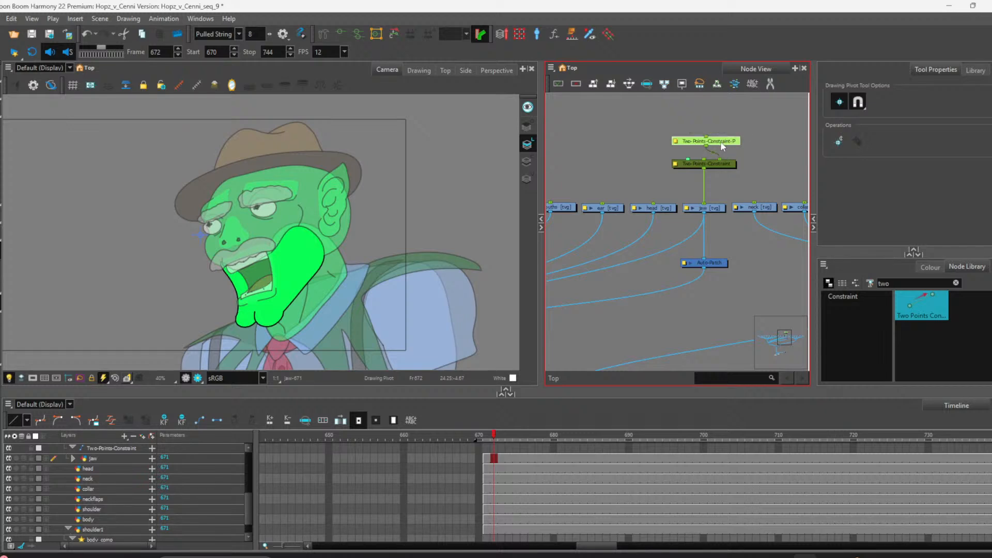
# Step: Replace the constraint's peg with two new pegs, Peg and Peg-P, wired side by side into the Two-Points-Constraint node
pyautogui.press('Delete')
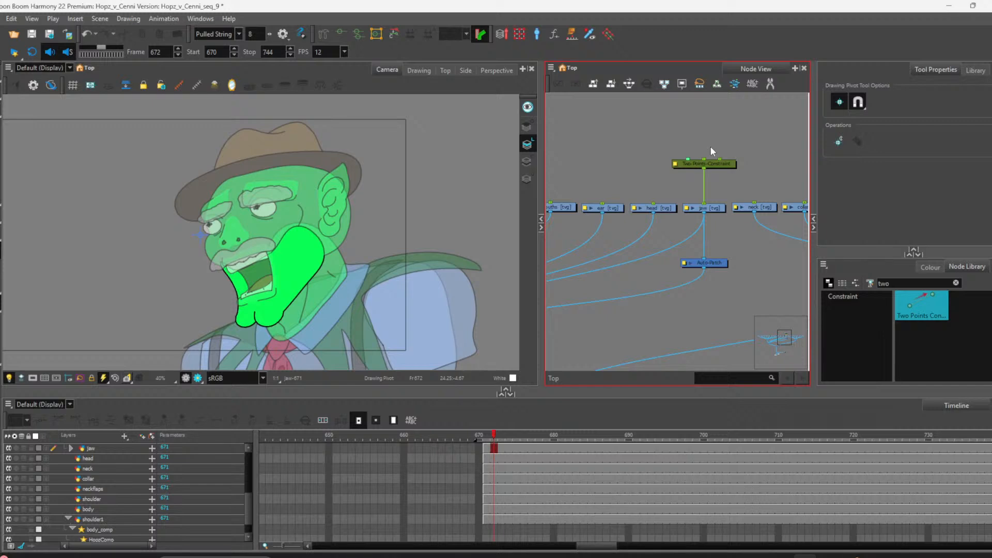
pyautogui.hotkey('ctrl', 'p')
pyautogui.scroll(2, 714, 145)
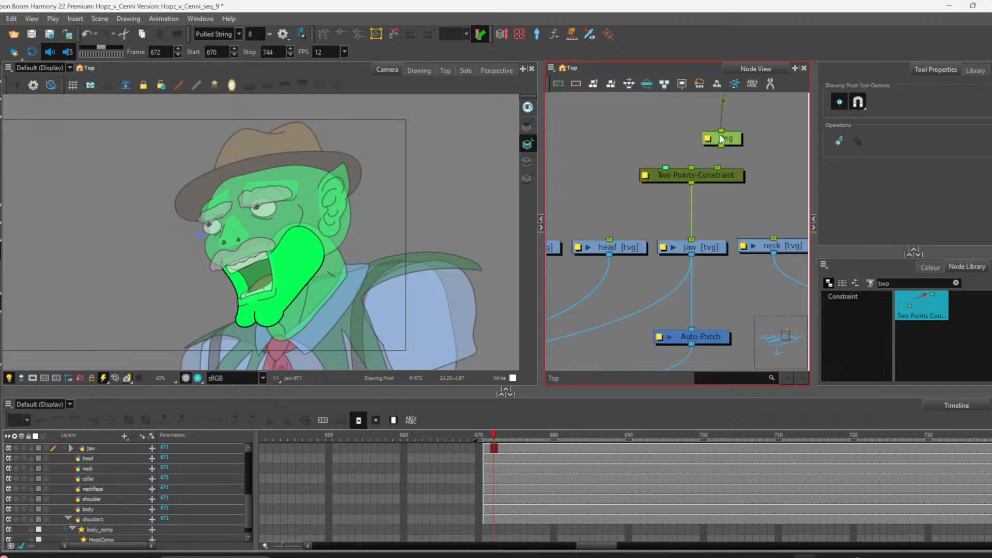
pyautogui.hotkey('ctrl', 'p')
pyautogui.scroll(-3, 721, 147)
pyautogui.scroll(2, 721, 151)
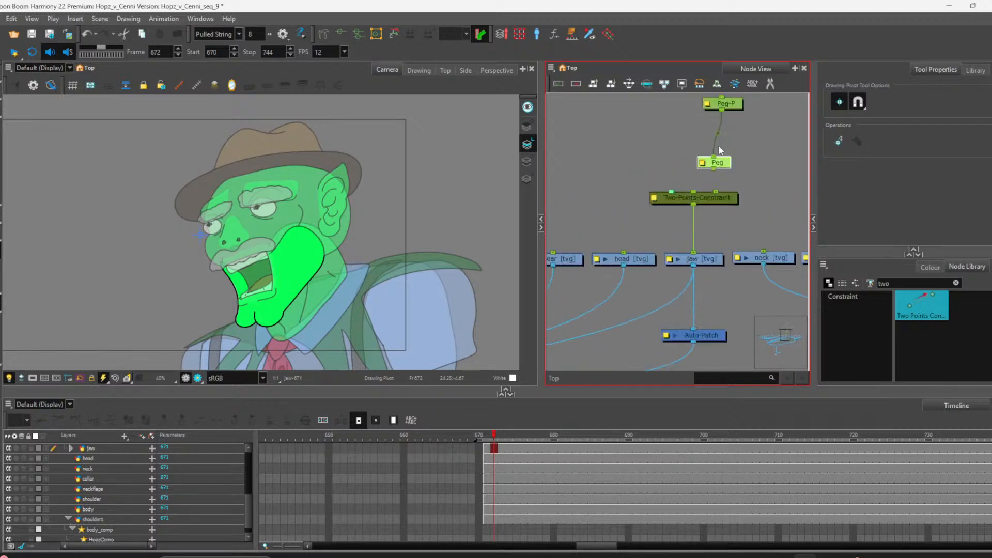
pyautogui.moveTo(714, 154); pyautogui.dragTo(715, 192)
pyautogui.click(728, 164)
pyautogui.moveTo(661, 169)
pyautogui.mouseDown()
pyautogui.moveTo(694, 192)
pyautogui.moveTo(659, 165)
pyautogui.moveTo(668, 166)
pyautogui.mouseUp()
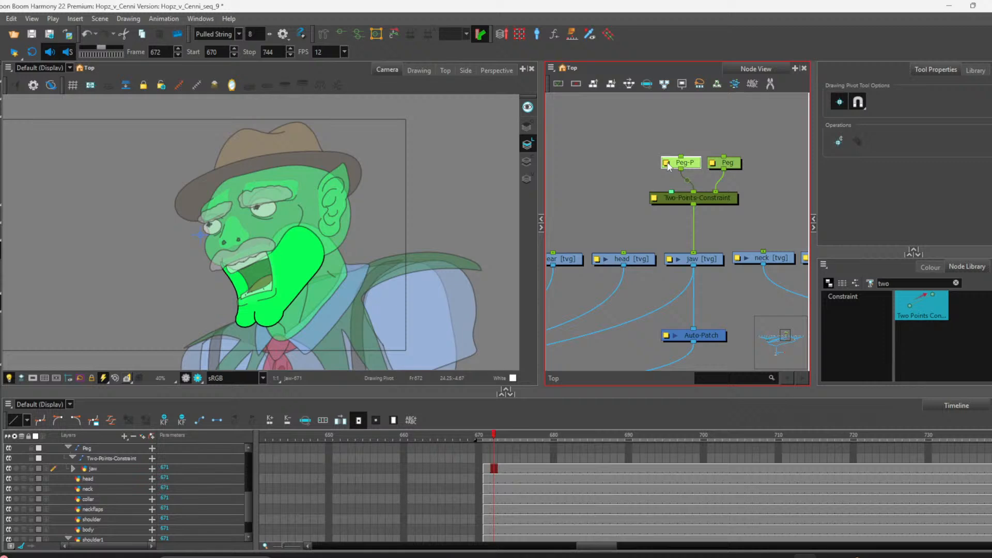
# Step: Rename the Peg-P node to Jaw_P in its layer properties
pyautogui.doubleClick(668, 166)
pyautogui.moveTo(468, 161); pyautogui.dragTo(449, 160)
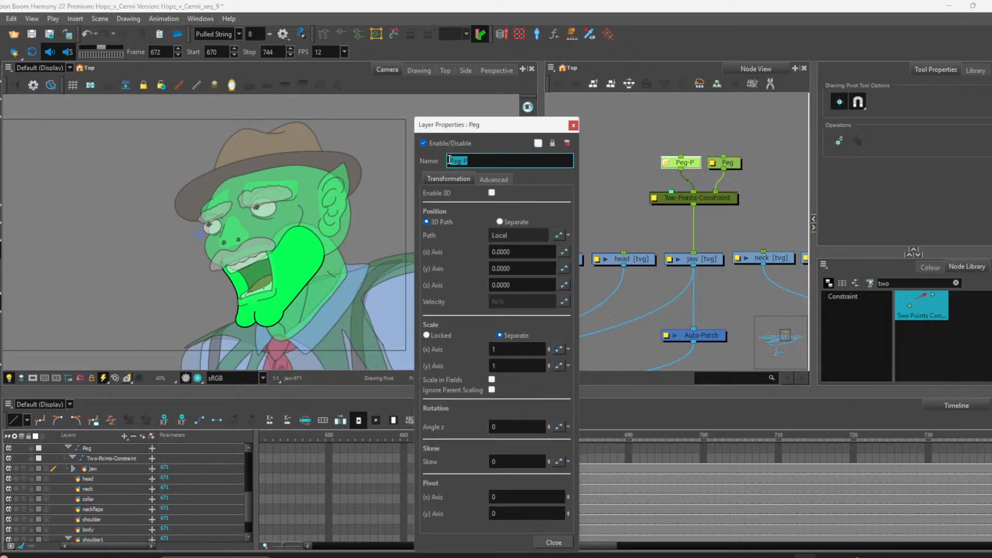
pyautogui.write('Jaw_P')
pyautogui.press('Return')
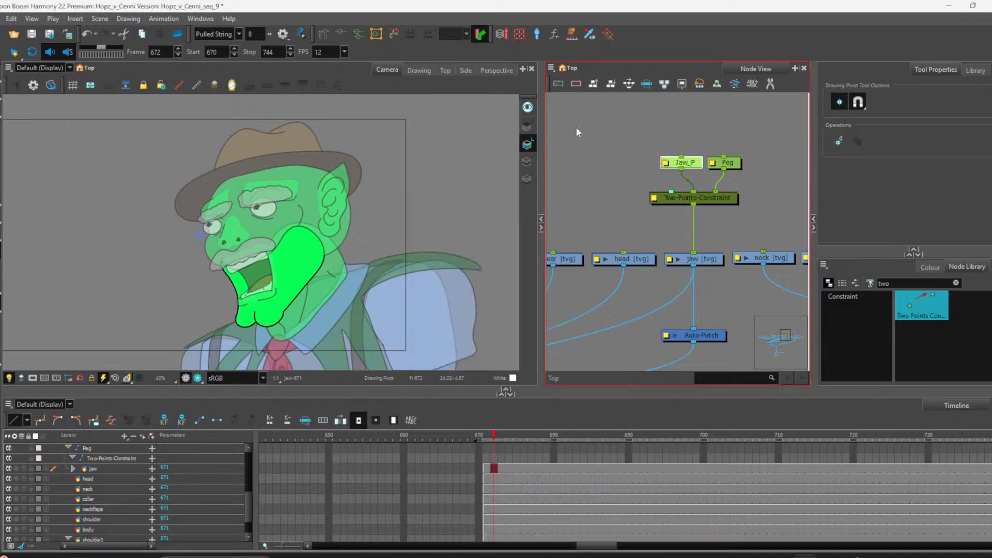
# Step: Rename the other peg node to Chin_P and close its layer properties
pyautogui.doubleClick(714, 164)
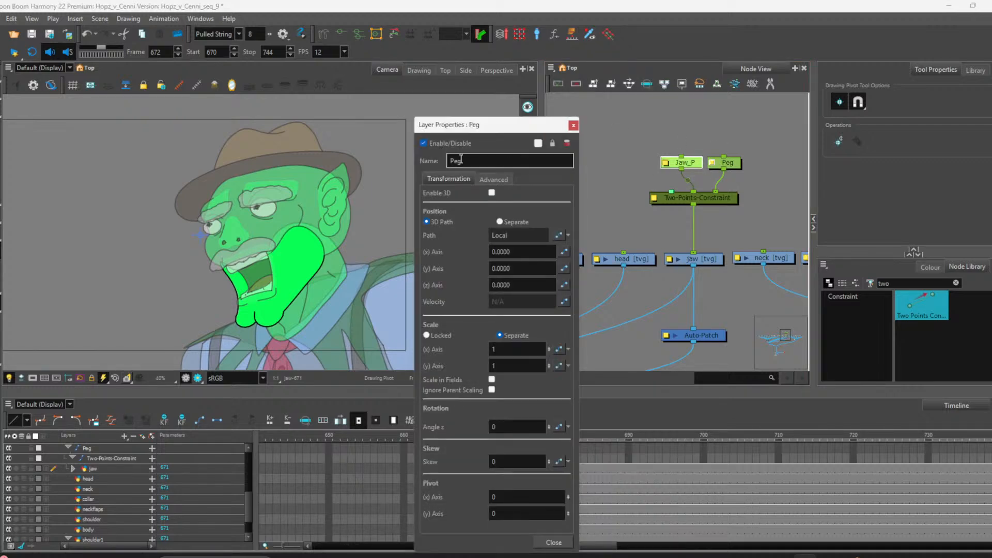
pyautogui.doubleClick(462, 161)
pyautogui.write('Chin_P')
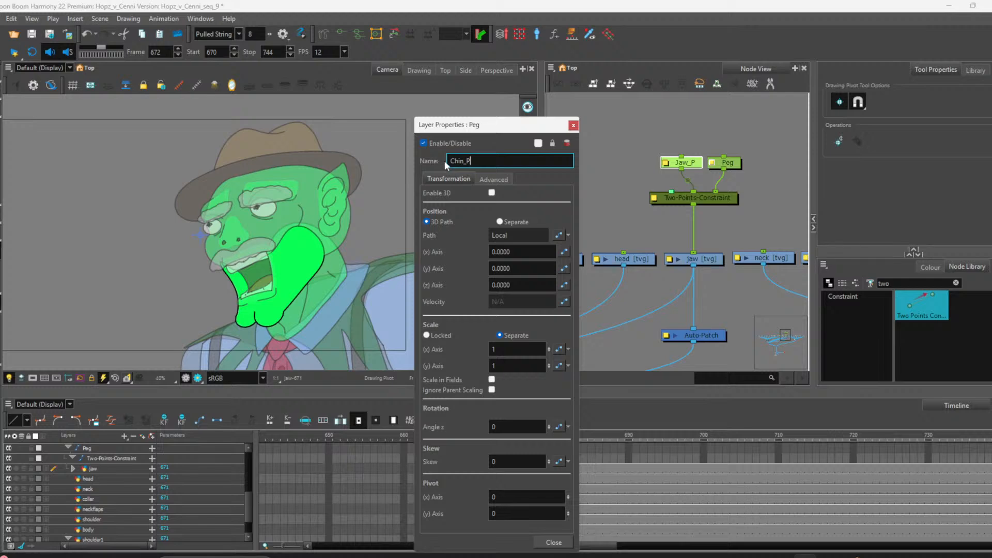
pyautogui.click(572, 125)
# Step: Select the Jaw_P and Chin_P pegs and add one shared parent peg above them
pyautogui.moveTo(744, 164); pyautogui.dragTo(748, 164)
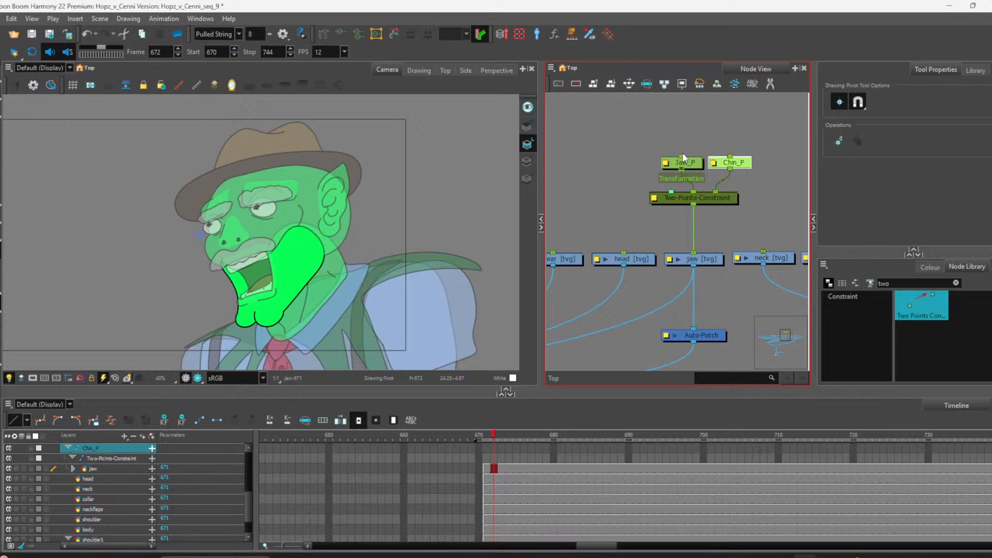
pyautogui.click(692, 161)
pyautogui.keyDown('ctrl'); pyautogui.click(722, 163); pyautogui.keyUp('ctrl')
pyautogui.hotkey('ctrl', 'p')
pyautogui.scroll(2, 722, 151)
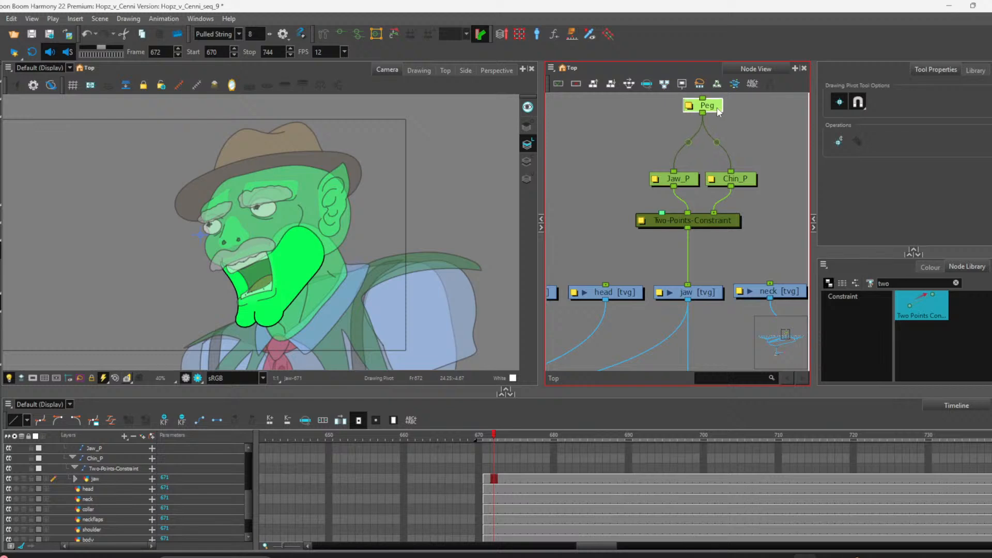
# Step: Rename the new parent peg to MJP, close its properties, and select the Chin_P peg
pyautogui.doubleClick(692, 109)
pyautogui.moveTo(466, 161); pyautogui.dragTo(443, 162)
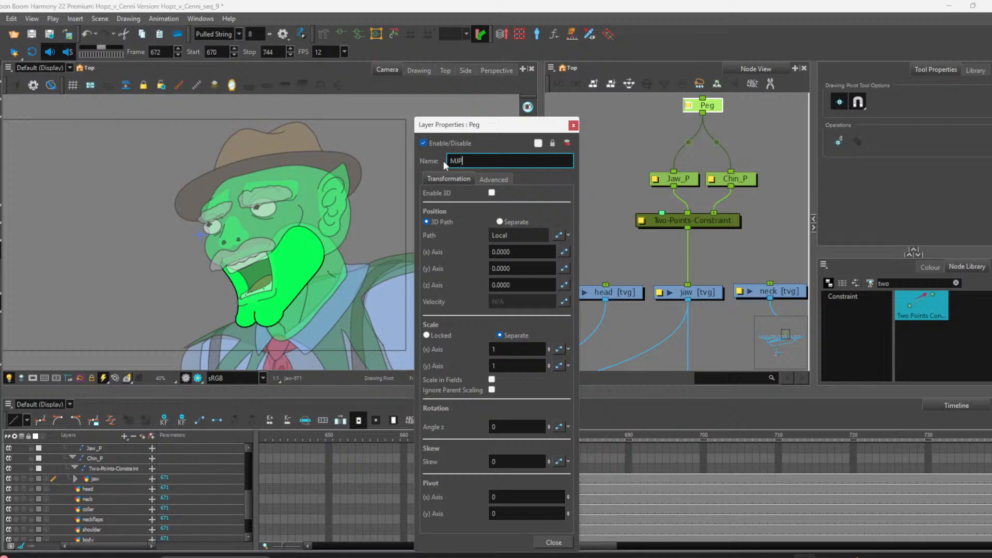
pyautogui.click(573, 125)
pyautogui.scroll(-1, 672, 182)
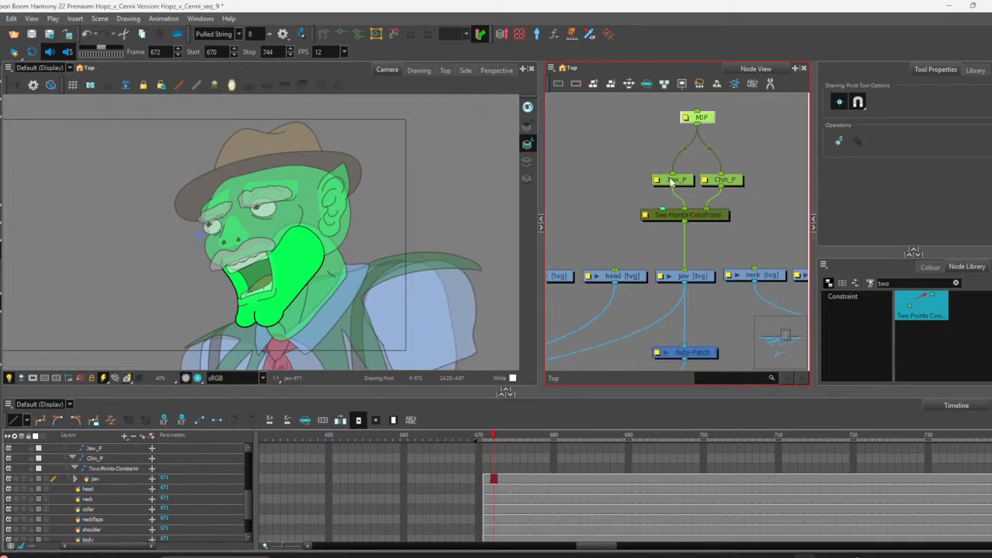
pyautogui.scroll(1, 709, 118)
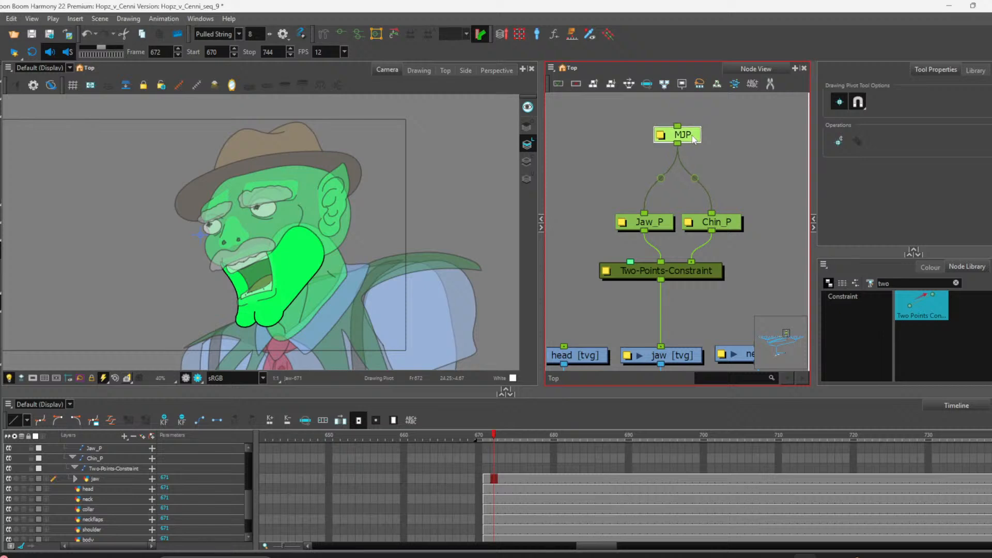
pyautogui.click(704, 224)
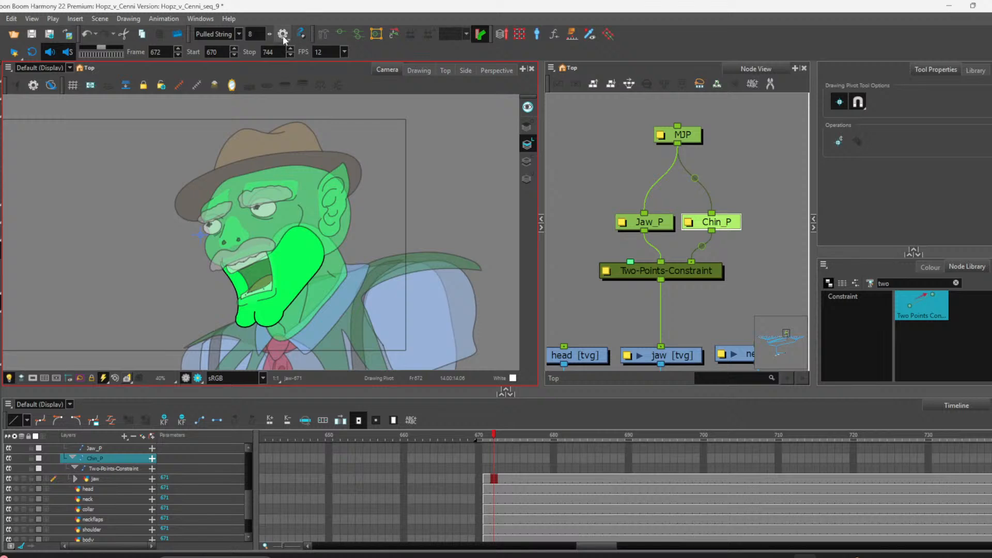
pyautogui.click(199, 19)
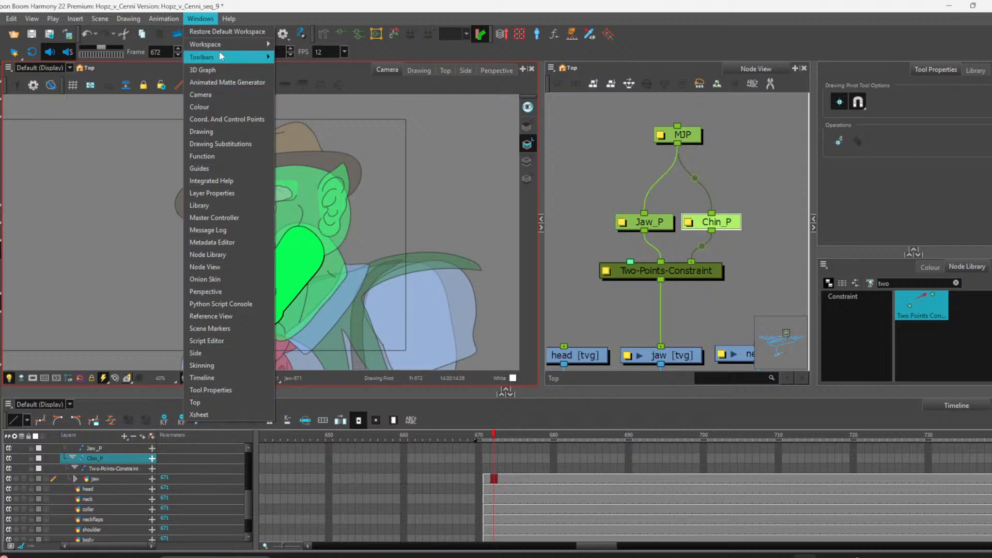
pyautogui.moveTo(220, 55)
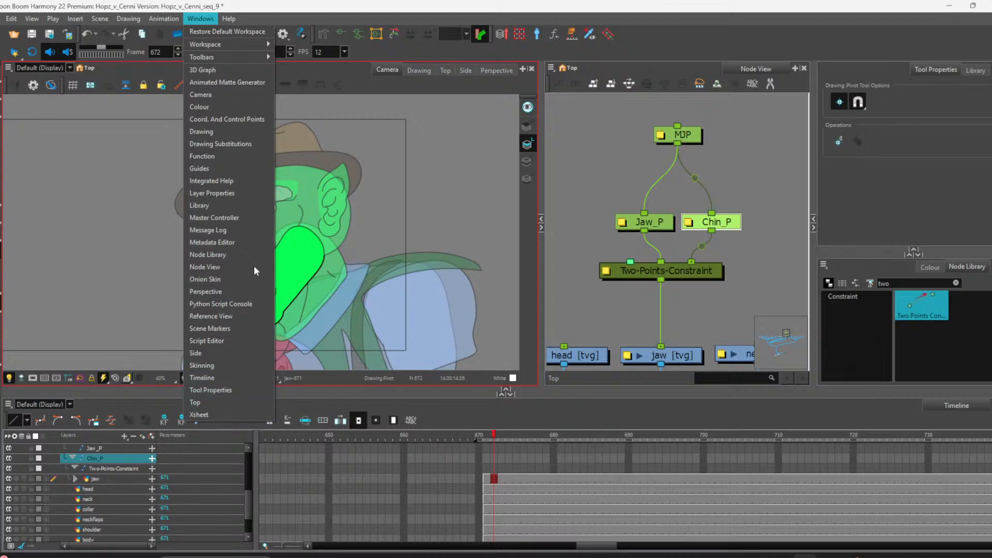
pyautogui.click(332, 50)
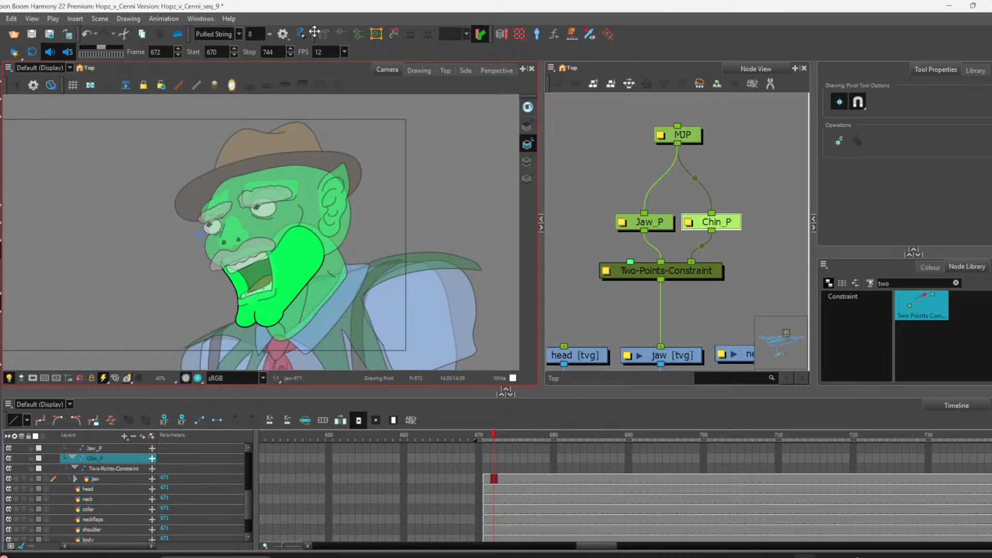
# Step: Try showing the Coordinate and Alignment Guides toolbars, then hide them again
pyautogui.moveTo(351, 35); pyautogui.dragTo(325, 42)
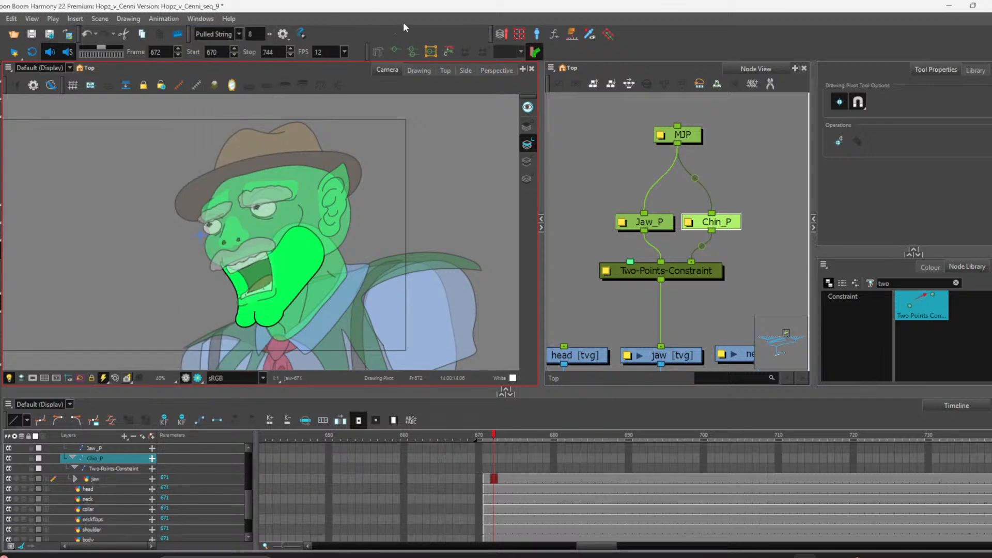
pyautogui.rightClick(336, 36)
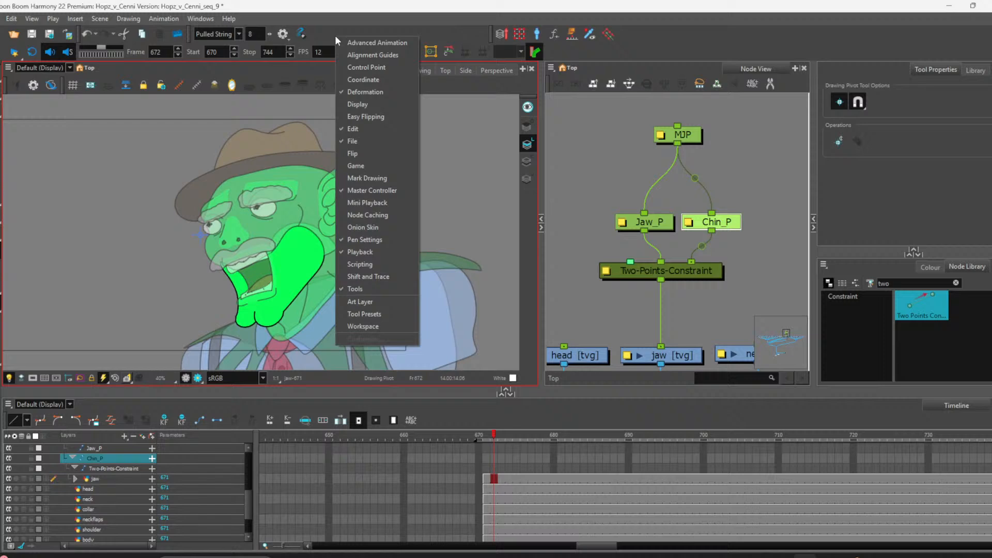
pyautogui.click(373, 81)
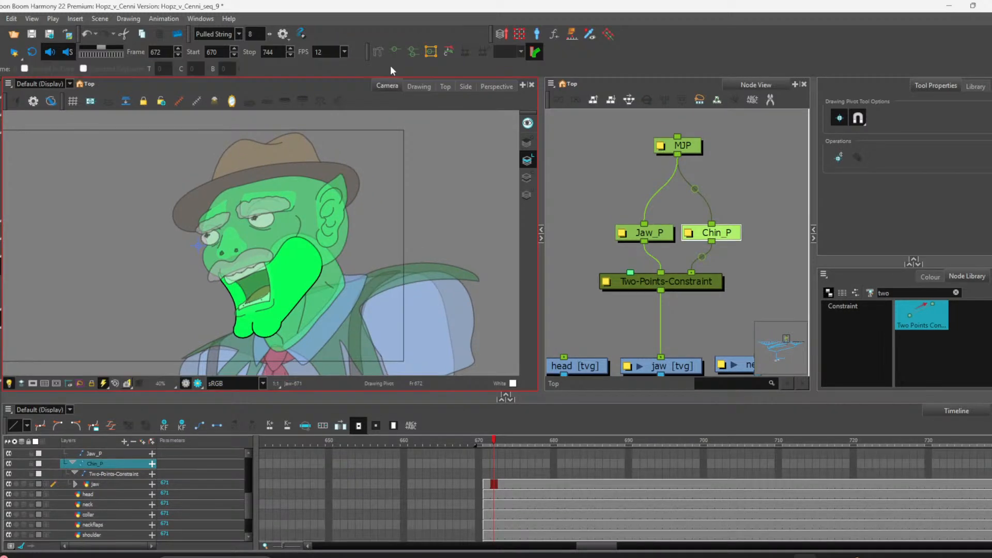
pyautogui.rightClick(278, 71)
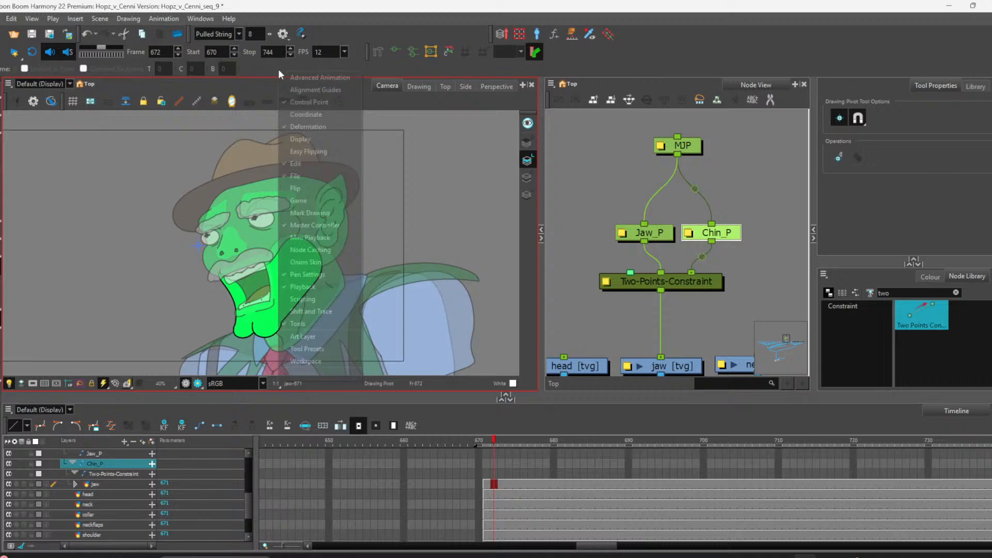
pyautogui.click(304, 103)
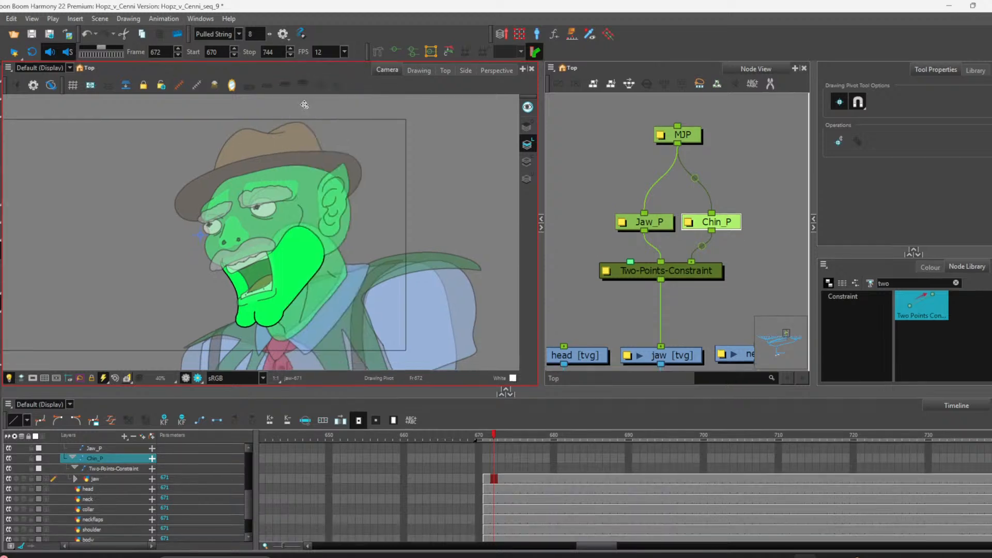
pyautogui.rightClick(365, 32)
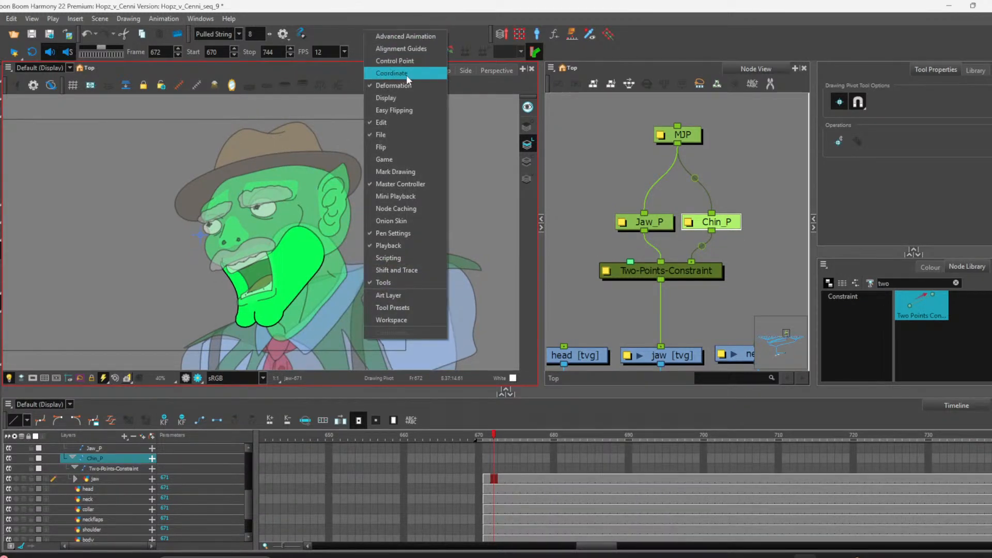
pyautogui.click(417, 49)
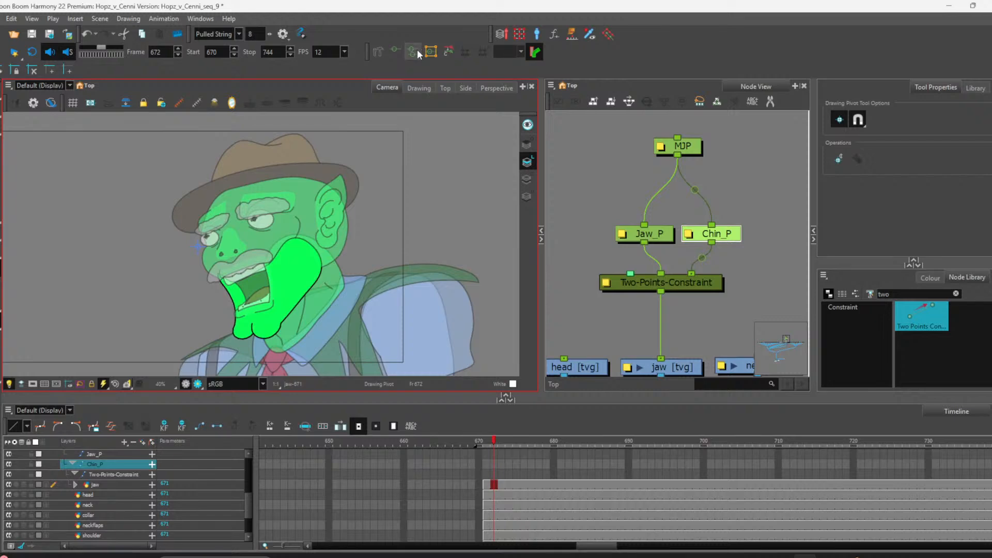
pyautogui.rightClick(406, 26)
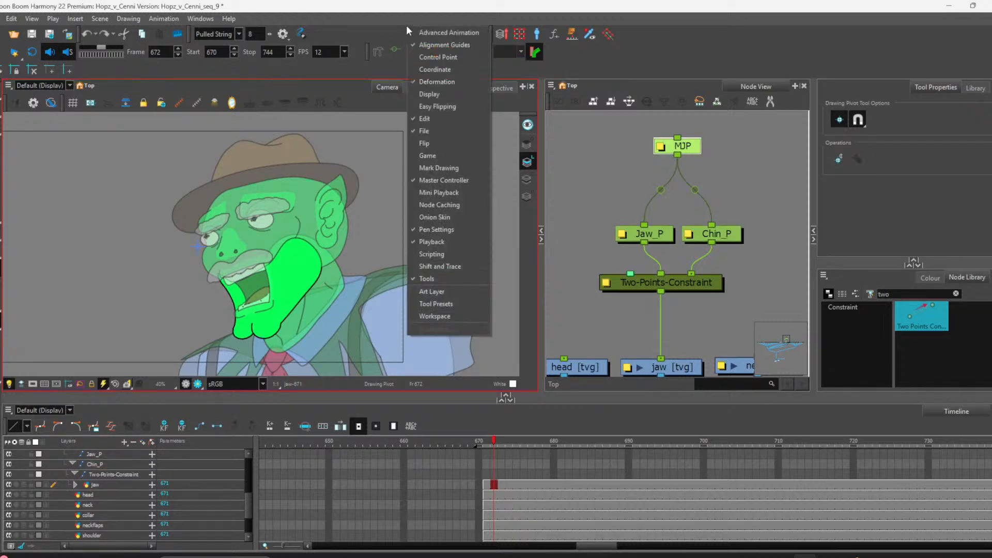
pyautogui.click(420, 44)
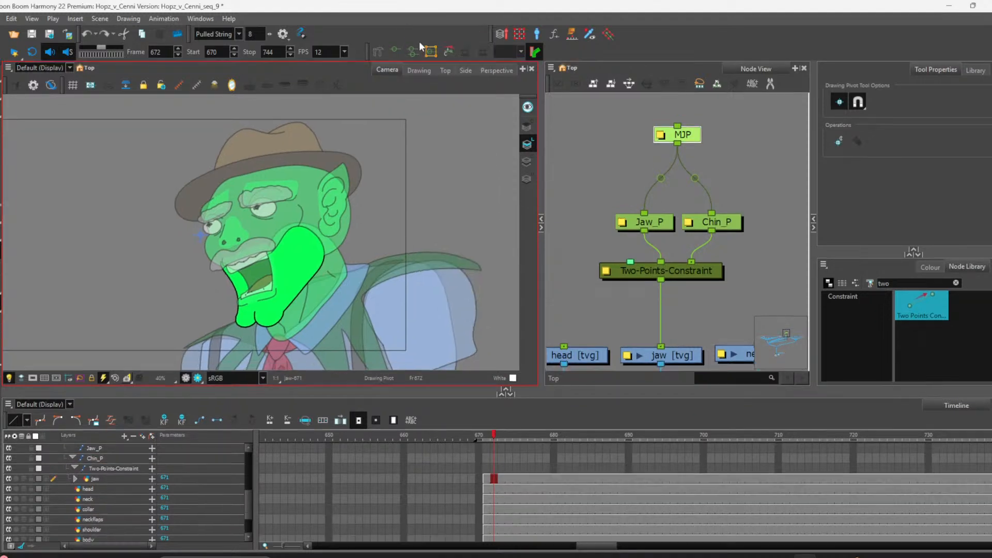
pyautogui.rightClick(374, 34)
pyautogui.click(387, 41)
pyautogui.rightClick(378, 39)
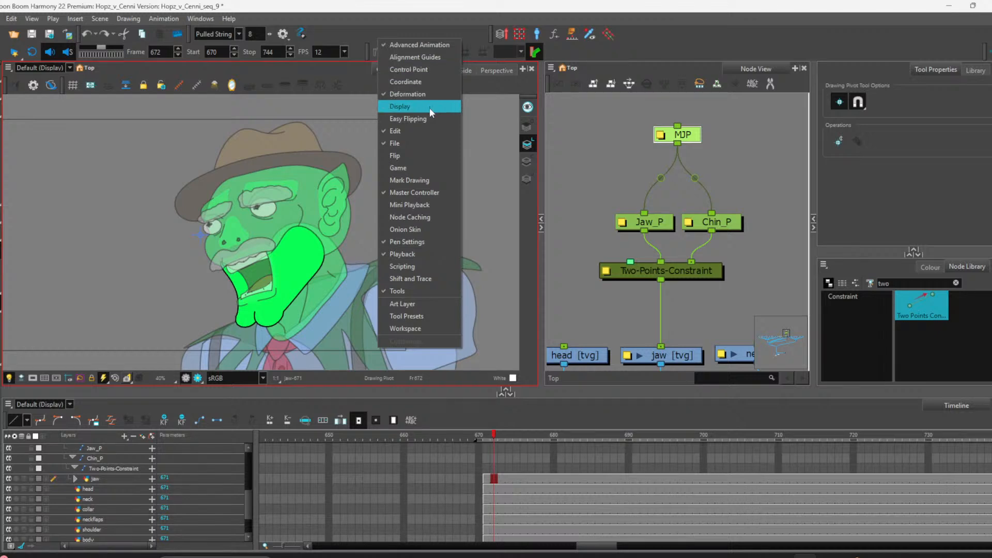
pyautogui.click(440, 83)
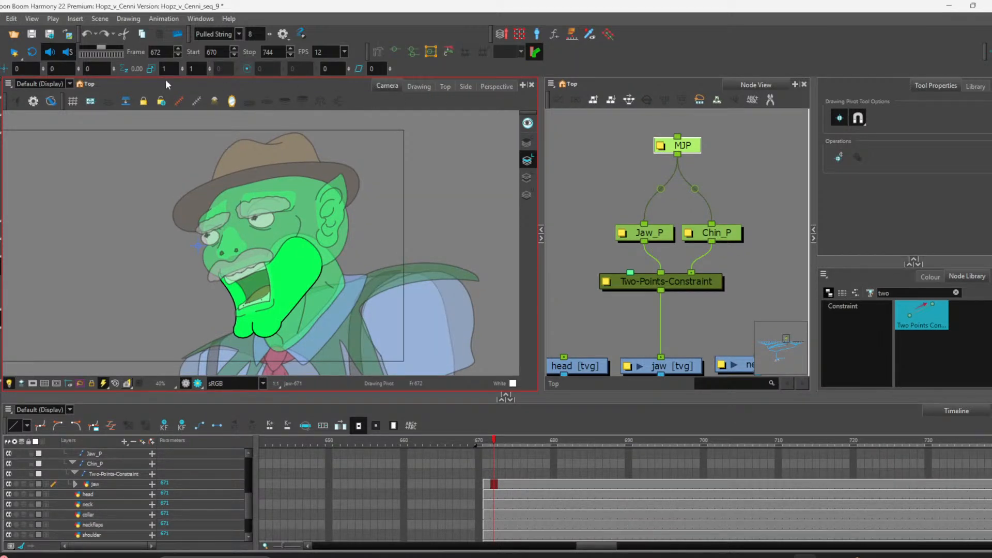
pyautogui.hotkey('ctrl', 'z')
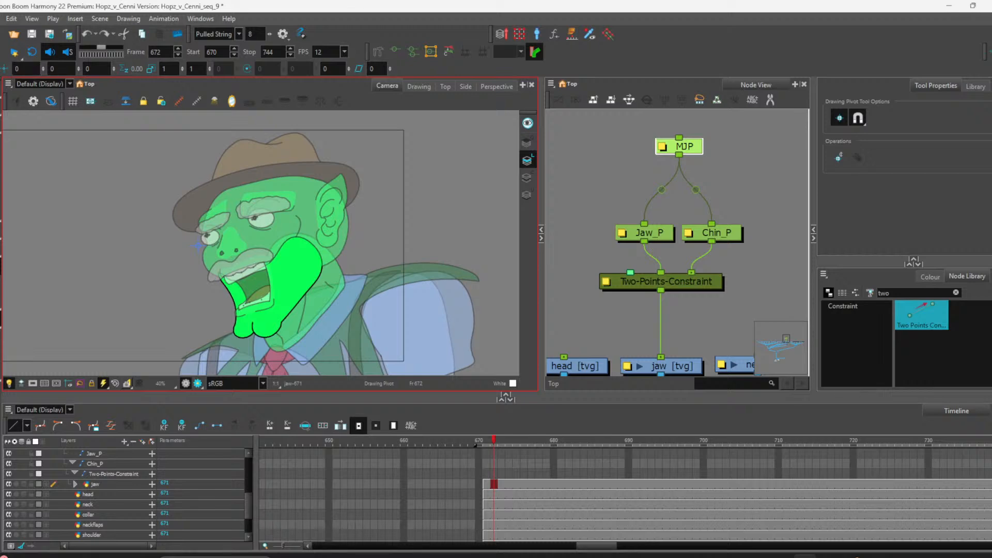
pyautogui.rightClick(4, 68)
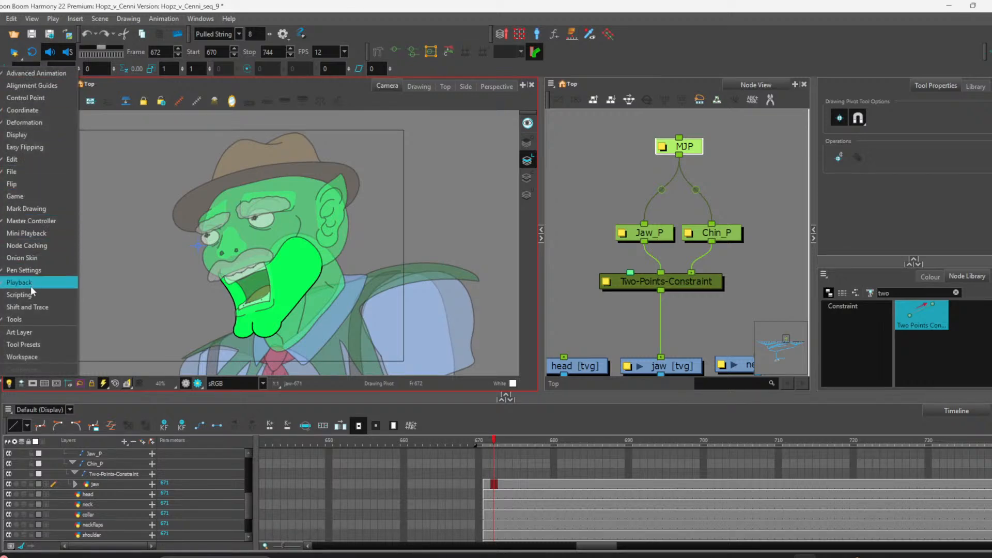
pyautogui.click(40, 110)
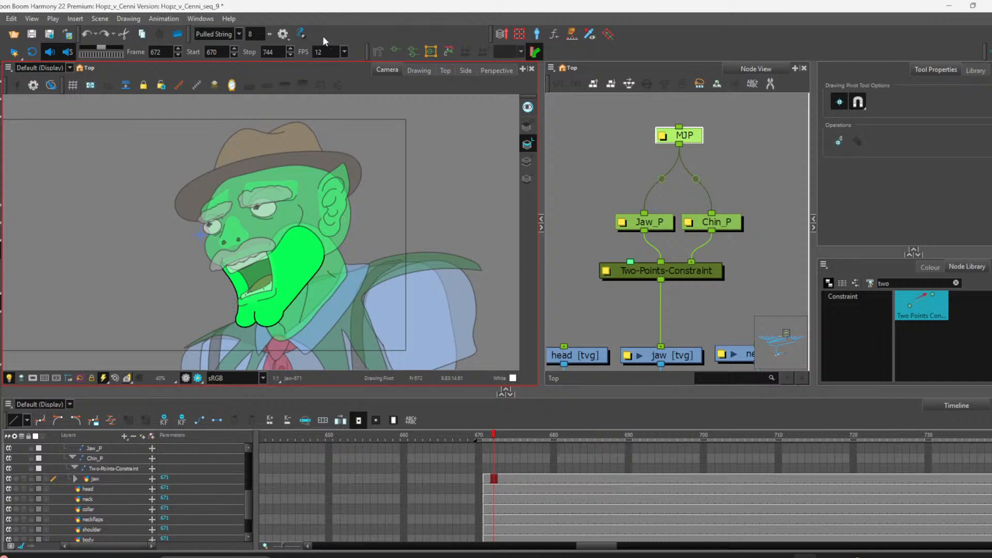
# Step: Show the Advanced Animation toolbar and dock it in the top toolbar row
pyautogui.rightClick(341, 37)
pyautogui.click(491, 35)
pyautogui.moveTo(492, 35); pyautogui.dragTo(318, 42)
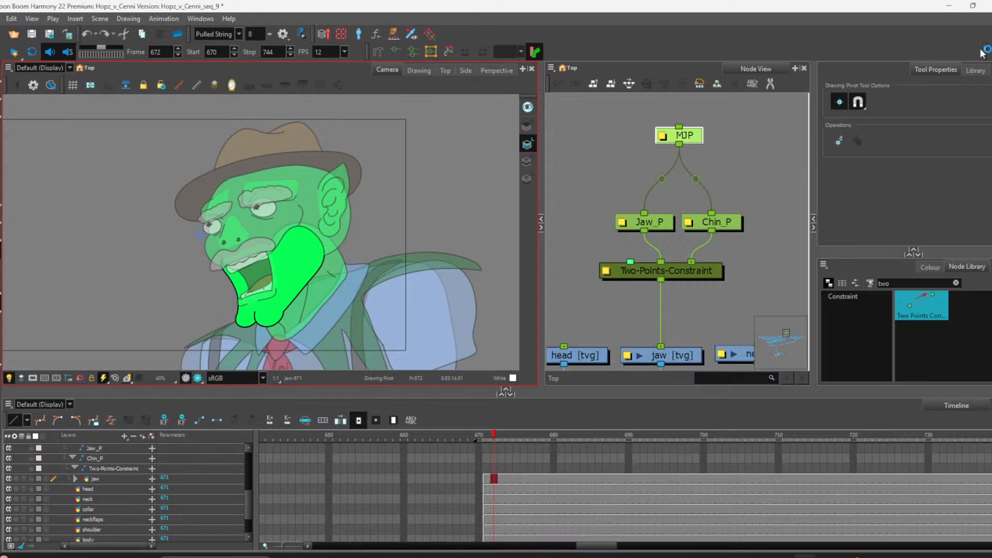
pyautogui.moveTo(984, 50); pyautogui.dragTo(450, 33)
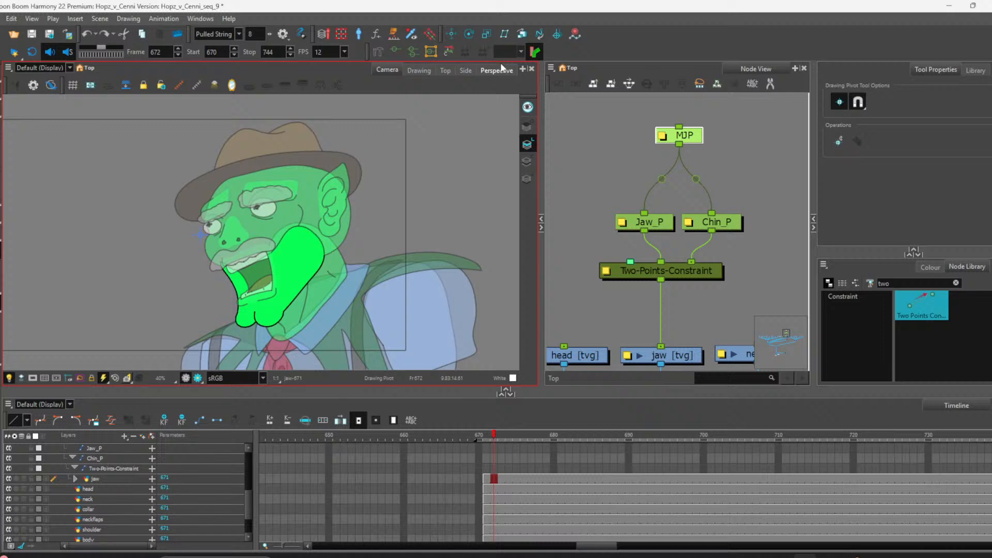
# Step: Pick the Translate tool and move the selected peg's position from beside the eye to the cheek
pyautogui.click(452, 34)
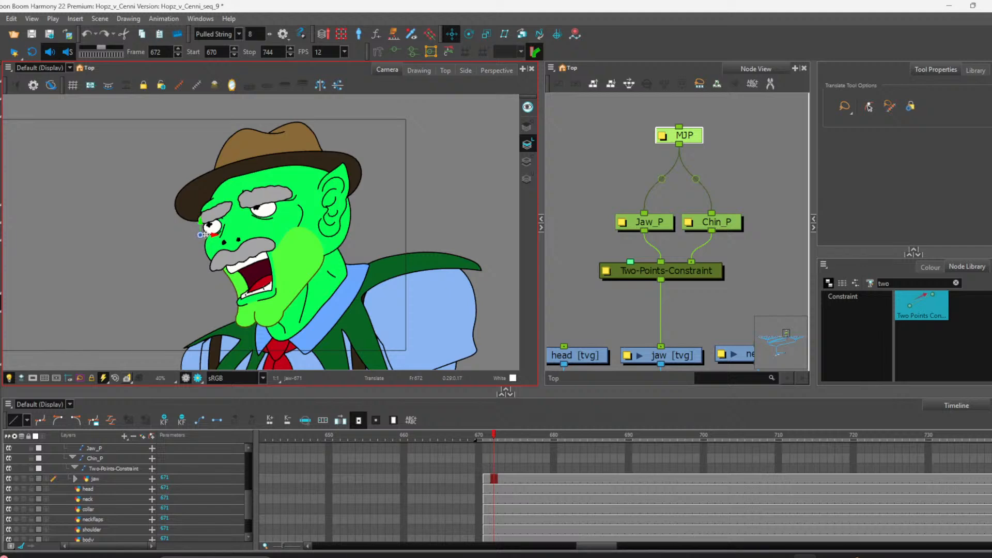
pyautogui.moveTo(201, 235)
pyautogui.mouseDown()
pyautogui.moveTo(264, 248)
pyautogui.moveTo(286, 266)
pyautogui.moveTo(303, 243)
pyautogui.mouseUp()
# Step: Select the Jaw_P peg and move its position from beside the eye to the mouth area
pyautogui.click(662, 225)
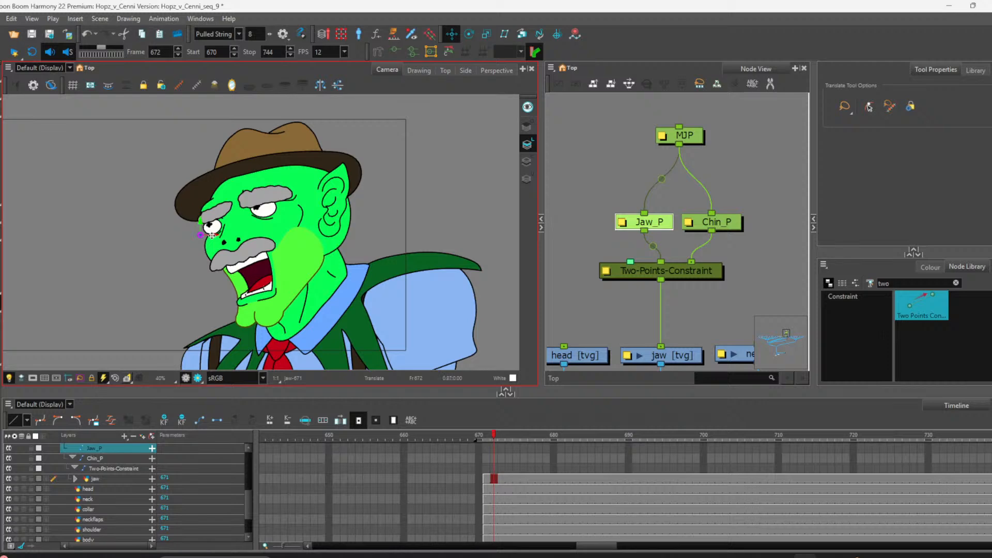
pyautogui.moveTo(200, 237); pyautogui.dragTo(243, 263)
# Step: Select the Chin_P peg, try moving its position toward the mouth, and undo the move
pyautogui.click(716, 226)
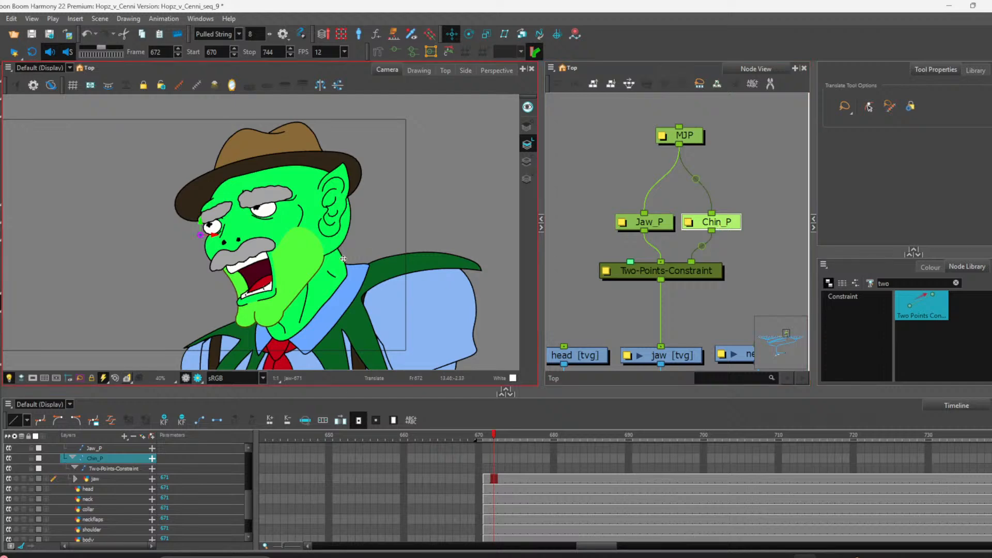
pyautogui.moveTo(200, 231); pyautogui.dragTo(231, 268)
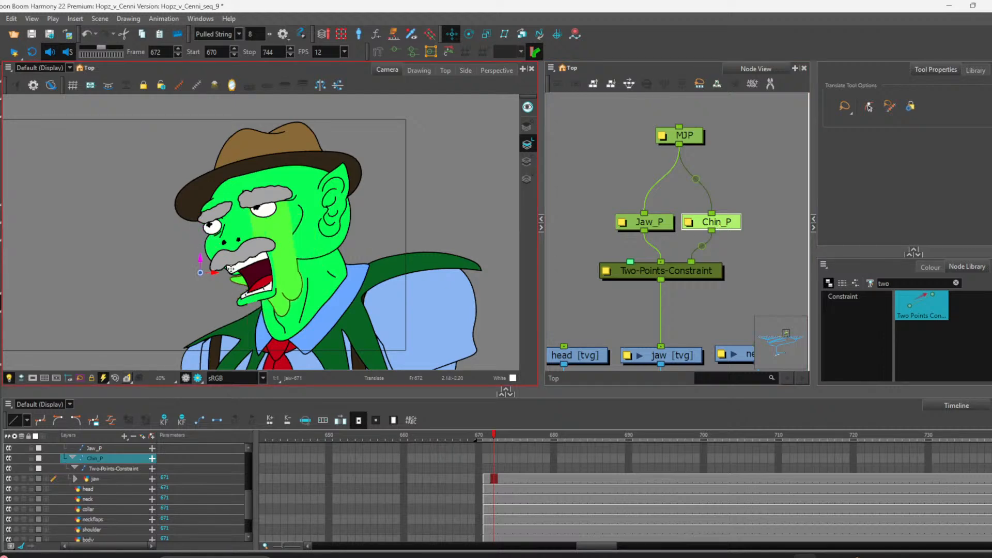
pyautogui.hotkey('ctrl', 'z')
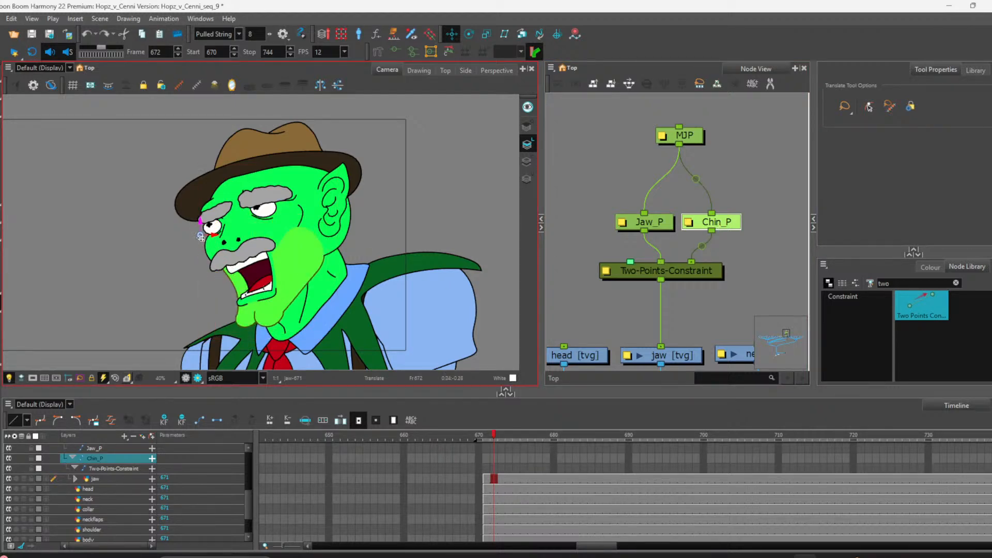
# Step: Move the Chin_P peg's position down to the chin and nudge it slightly with the Transform tool
pyautogui.moveTo(201, 237); pyautogui.dragTo(255, 317)
pyautogui.hotkey('shift', 't')
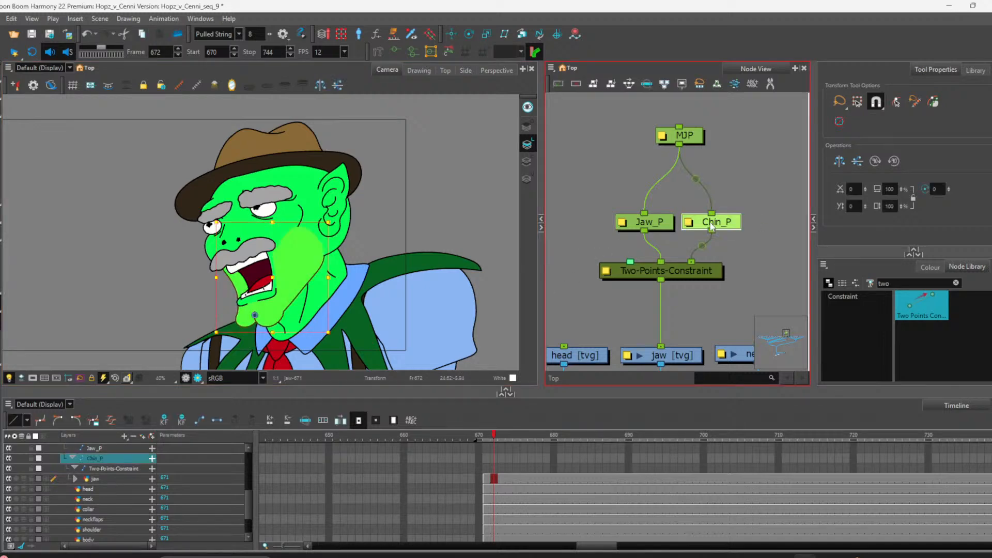
pyautogui.moveTo(272, 312)
pyautogui.mouseDown()
pyautogui.moveTo(285, 306)
pyautogui.moveTo(265, 310)
pyautogui.moveTo(288, 318)
pyautogui.moveTo(255, 313)
pyautogui.moveTo(282, 290)
pyautogui.moveTo(271, 307)
pyautogui.mouseUp()
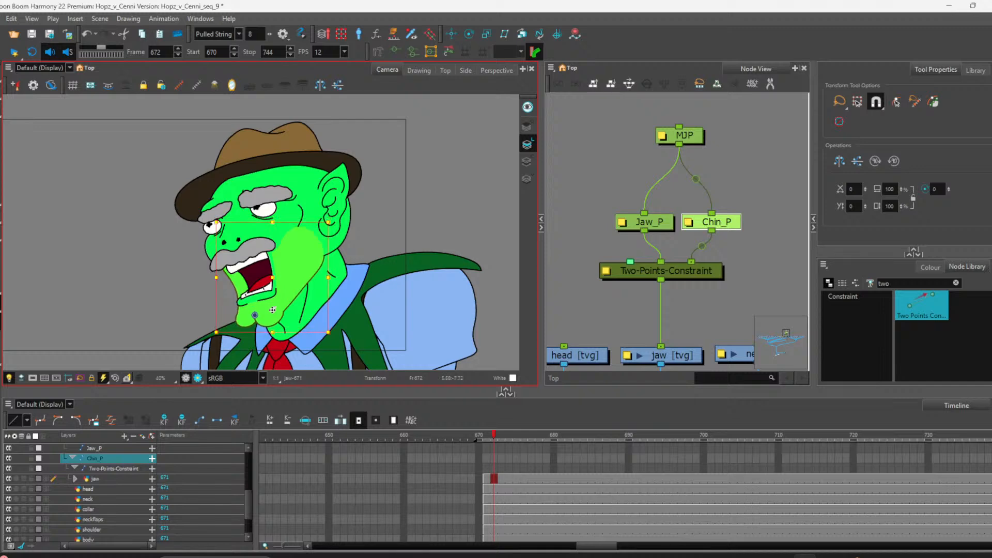
# Step: Delete the Two-Points-Constraint node and detach its leftover link from the jaw drawing
pyautogui.click(575, 285)
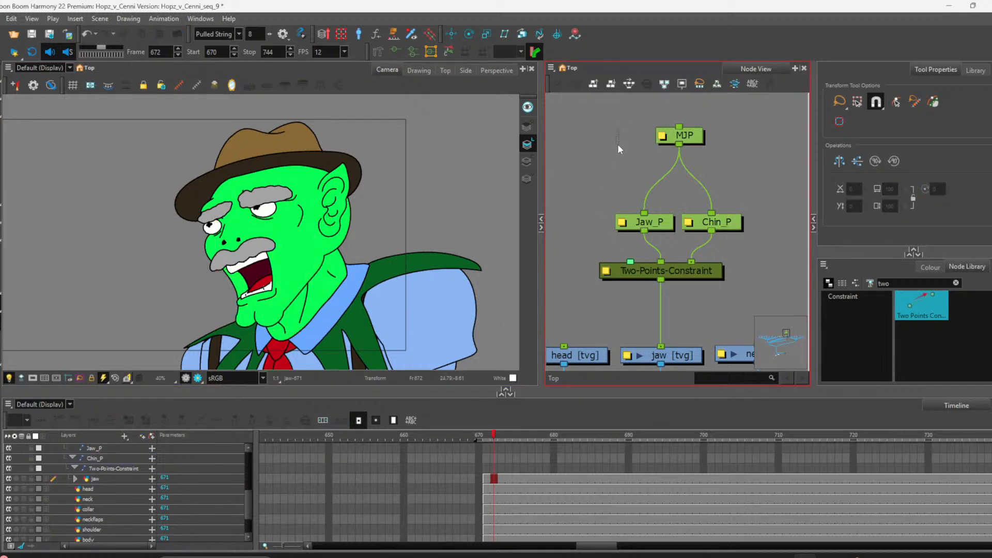
pyautogui.moveTo(585, 181); pyautogui.dragTo(656, 275)
pyautogui.click(716, 224)
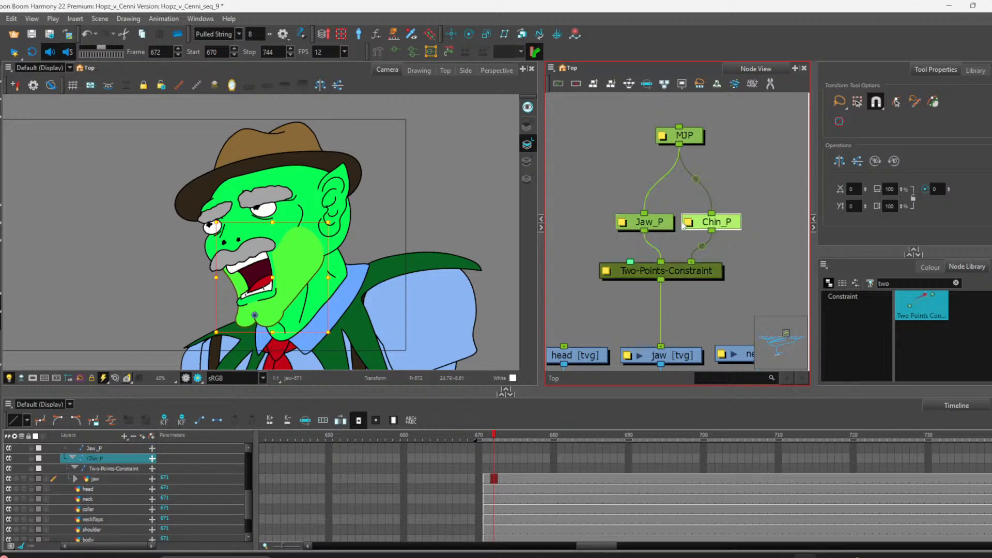
pyautogui.click(647, 225)
pyautogui.click(718, 223)
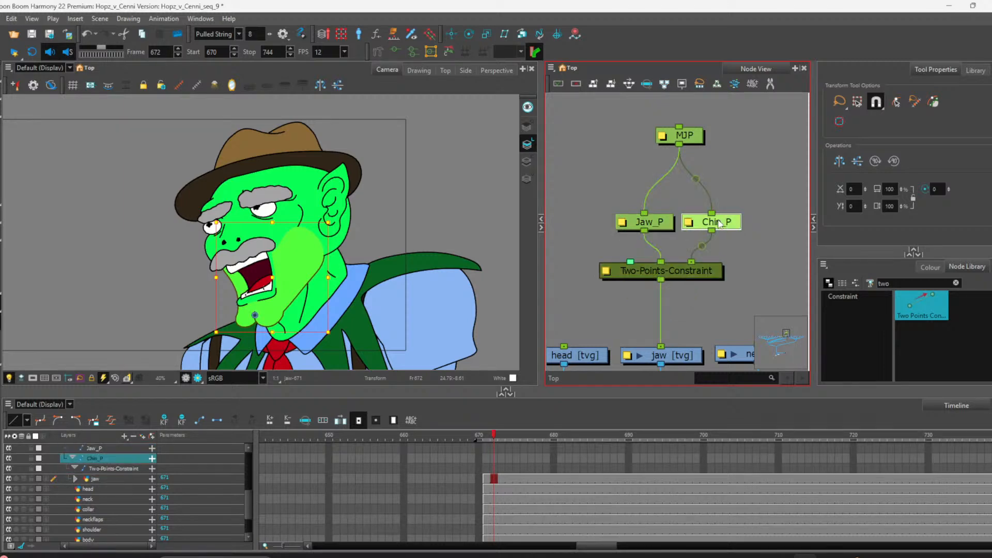
pyautogui.click(688, 268)
pyautogui.press('Delete')
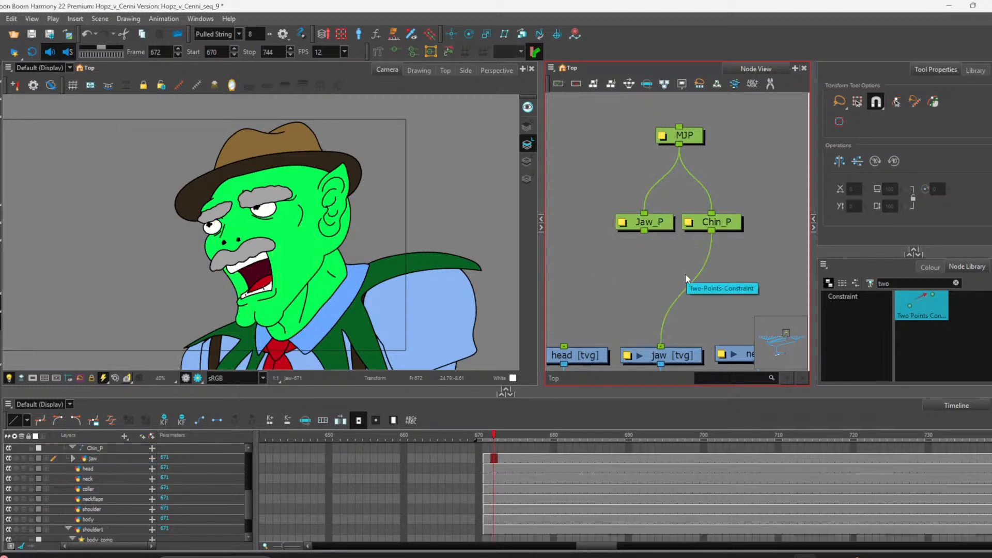
pyautogui.moveTo(661, 347); pyautogui.dragTo(688, 288)
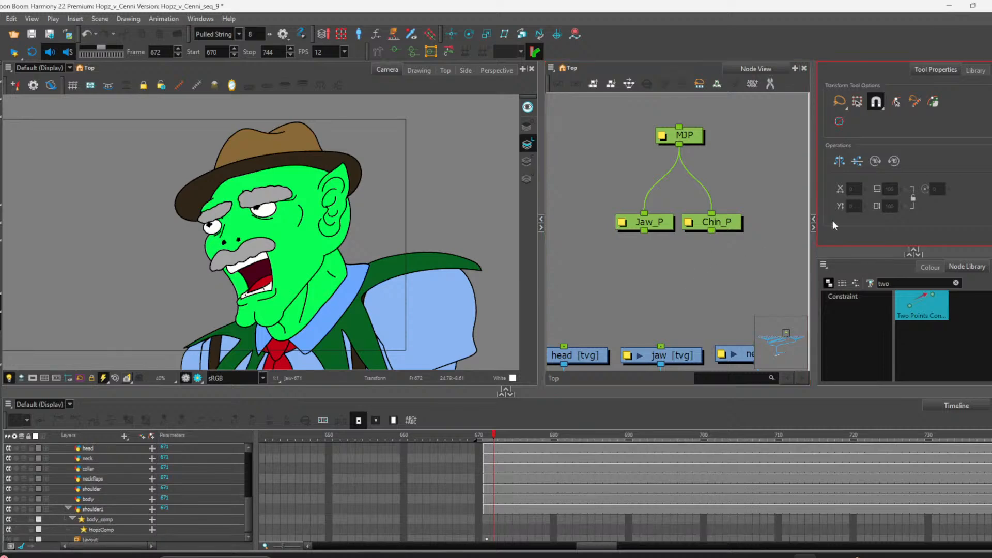
# Step: Search the node library for "mult" and add a Multi-Points-Constraint node connected into the jaw drawing
pyautogui.click(948, 283)
pyautogui.click(956, 283)
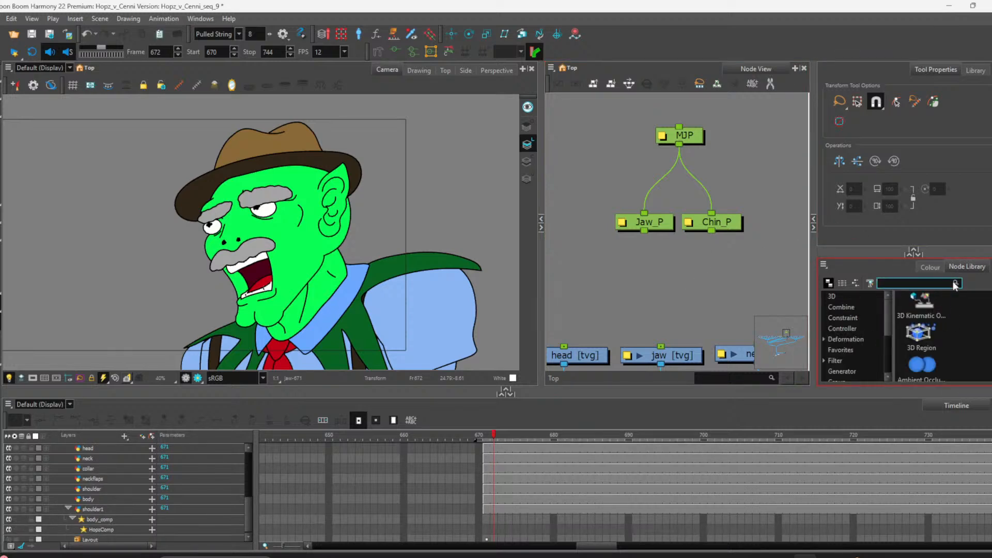
pyautogui.write('m')
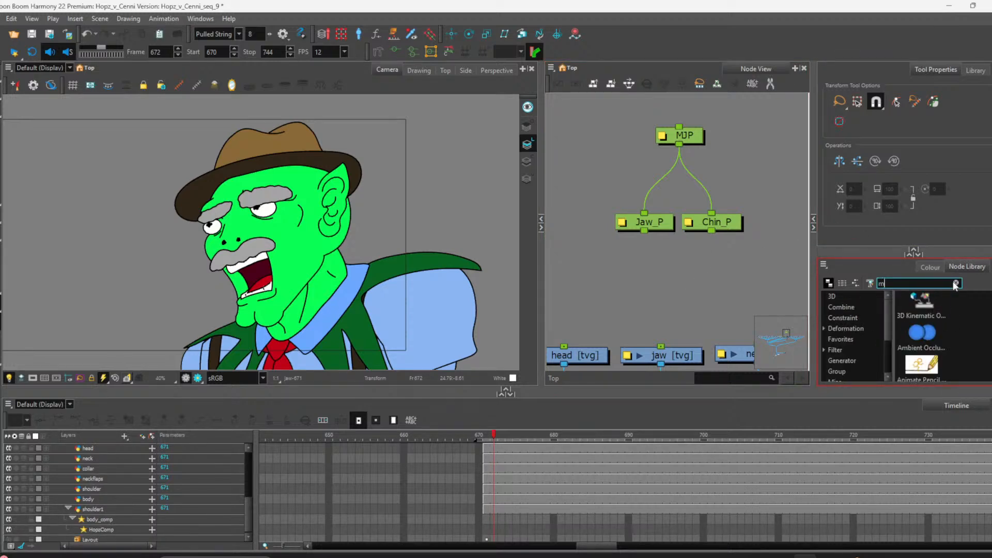
pyautogui.write('u')
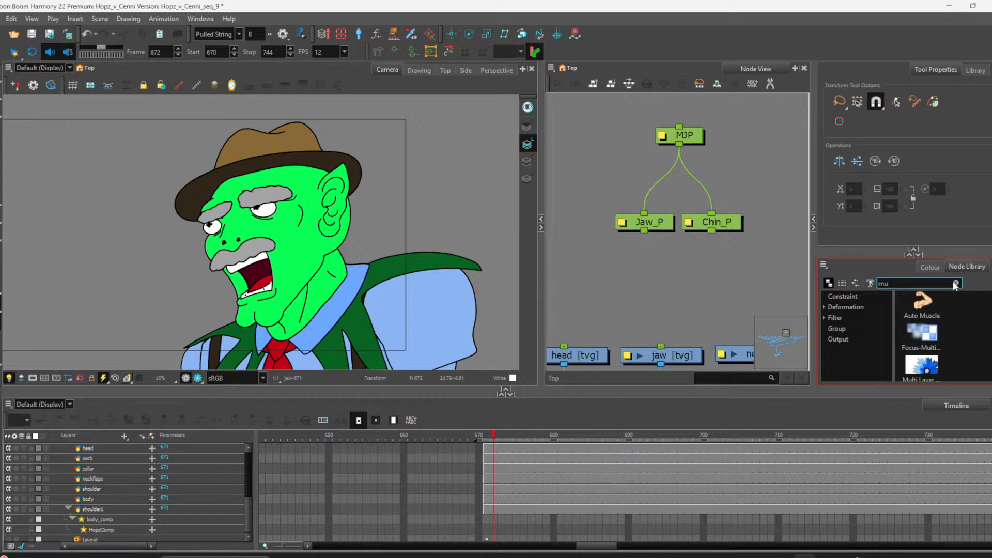
pyautogui.write('lt')
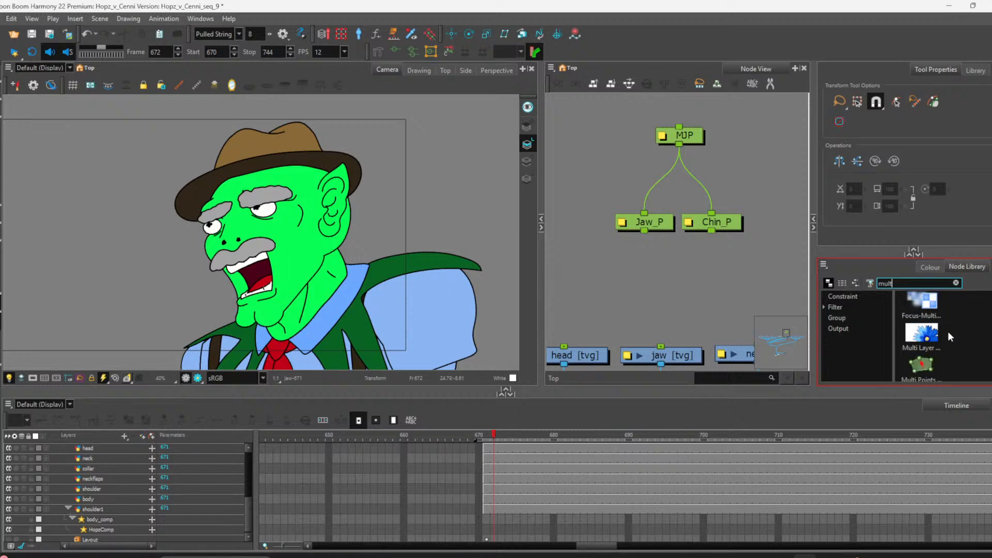
pyautogui.click(934, 365)
pyautogui.moveTo(675, 289); pyautogui.dragTo(662, 345)
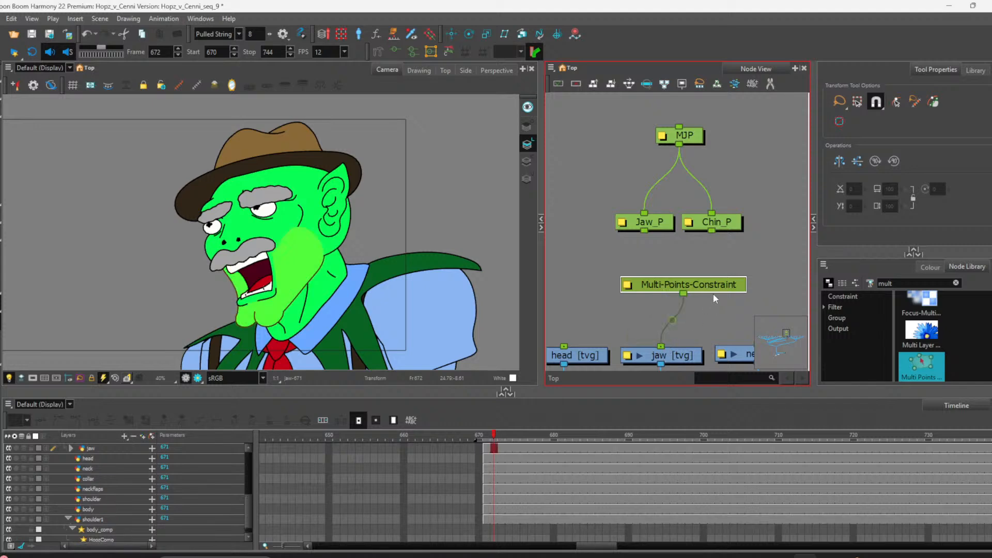
# Step: Connect Jaw_P and Chin_P into the Multi-Points-Constraint node and tidy the node positions
pyautogui.moveTo(715, 287); pyautogui.dragTo(699, 293)
pyautogui.moveTo(644, 233); pyautogui.dragTo(667, 283)
pyautogui.moveTo(712, 231); pyautogui.dragTo(687, 283)
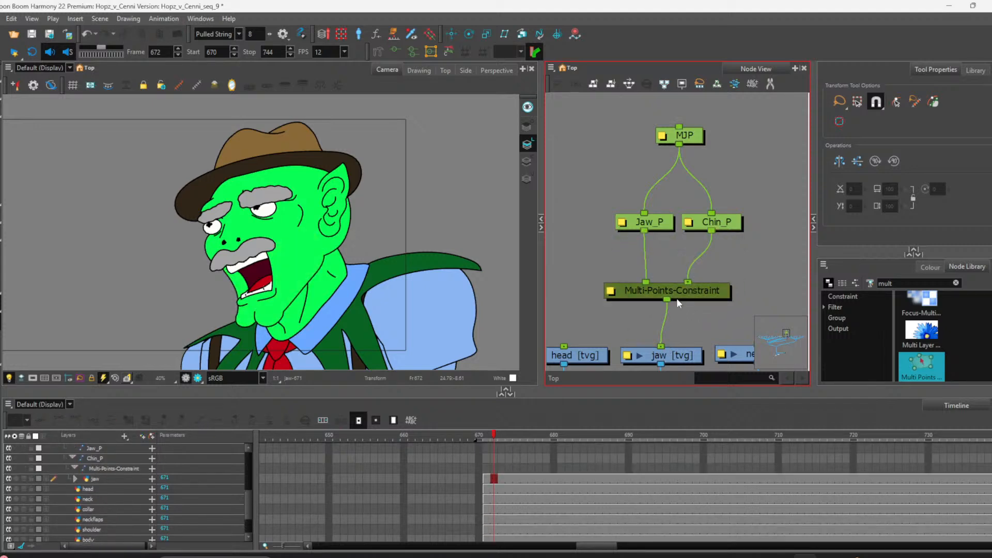
pyautogui.moveTo(657, 225); pyautogui.dragTo(635, 225)
pyautogui.moveTo(739, 224); pyautogui.dragTo(733, 231)
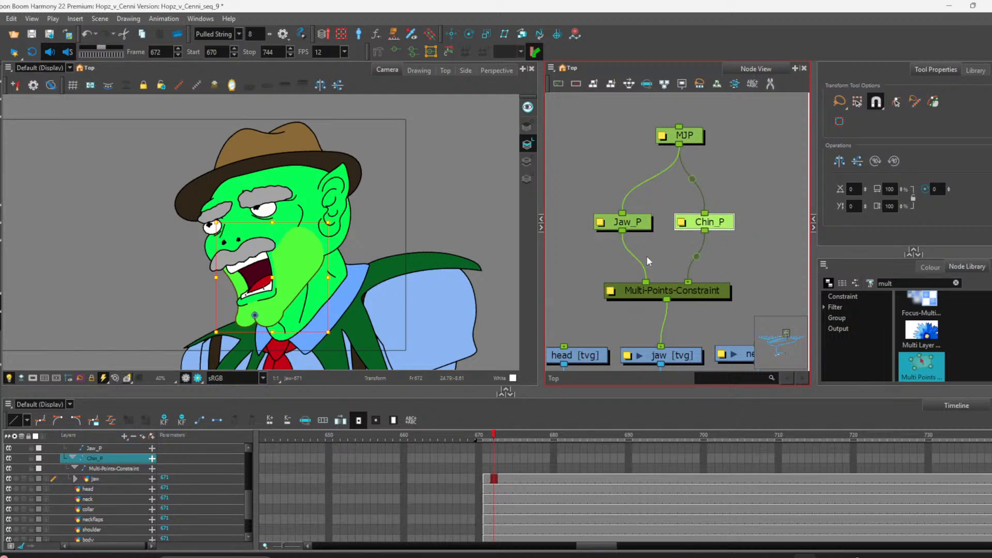
# Step: Select Jaw_P and, with the Translate tool, move its position from the mouth to the cheek
pyautogui.click(648, 227)
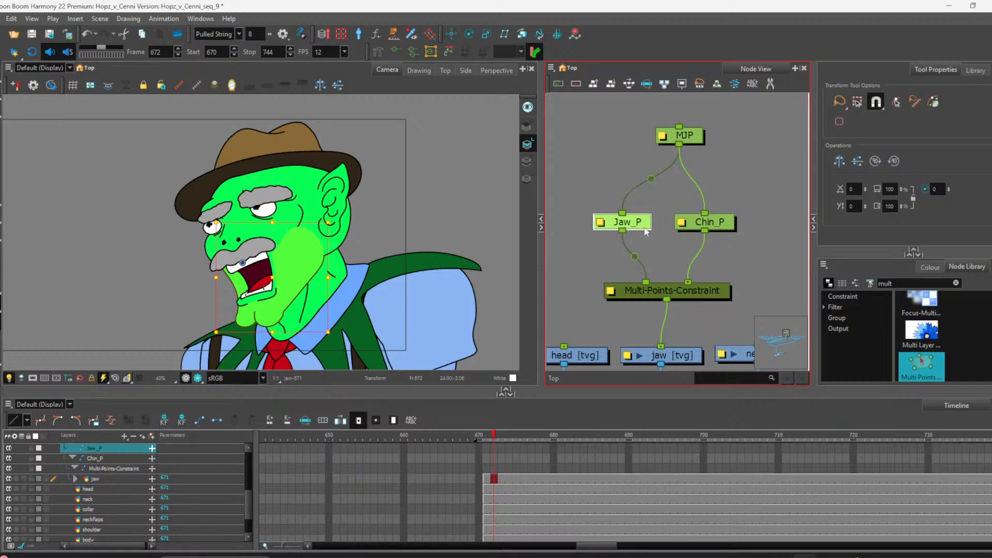
pyautogui.click(655, 233)
pyautogui.click(639, 222)
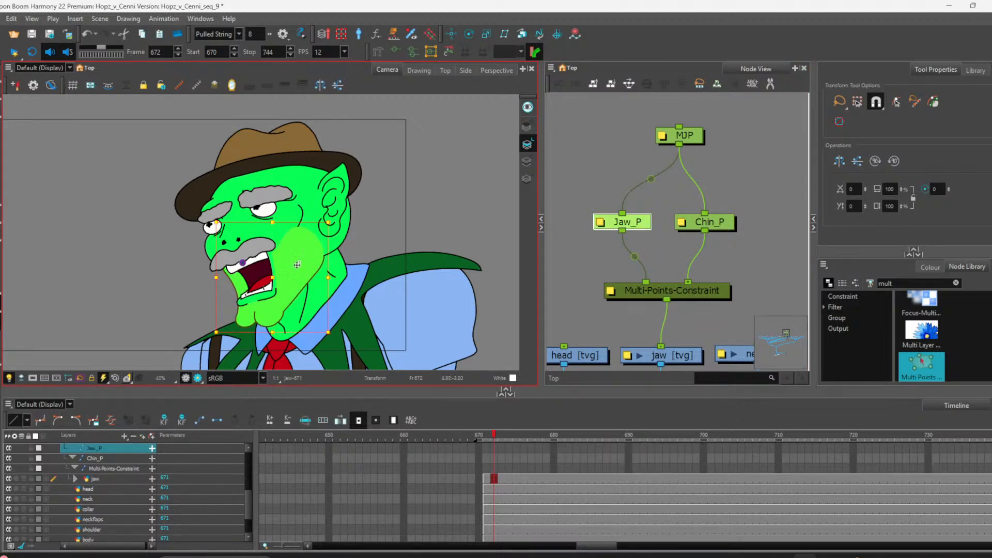
pyautogui.click(451, 35)
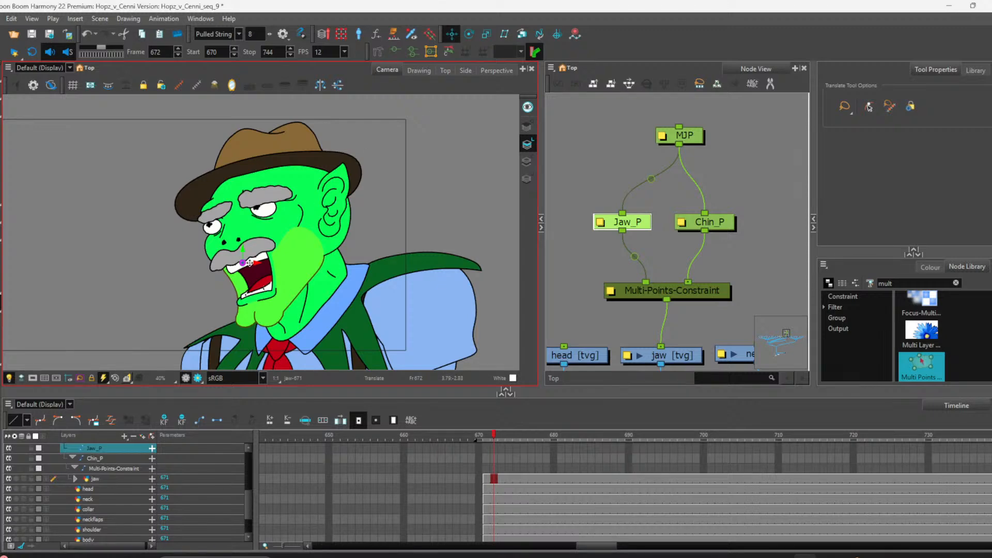
pyautogui.moveTo(243, 262); pyautogui.dragTo(303, 245)
# Step: Open the Jaw_P peg's properties and rename it FJaw_P
pyautogui.click(614, 326)
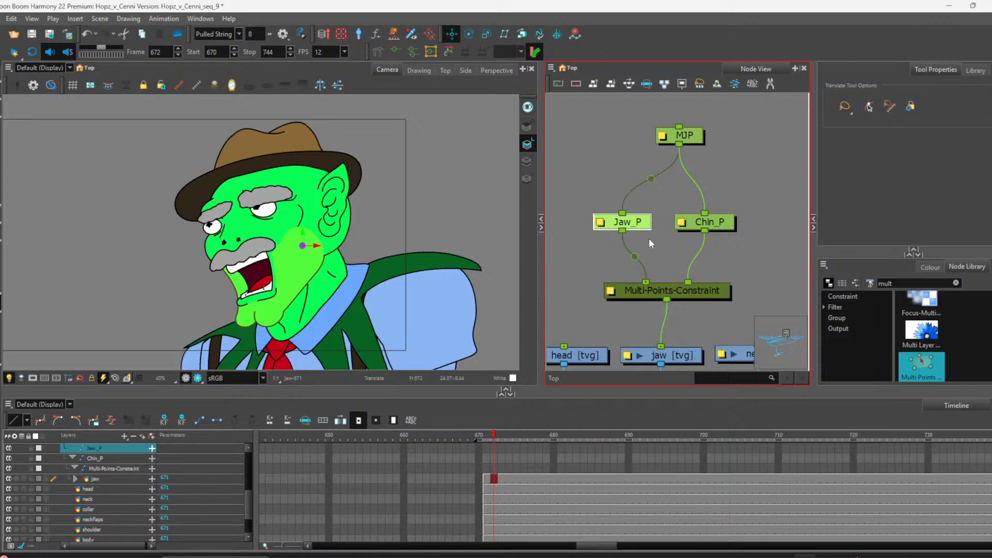
pyautogui.click(601, 225)
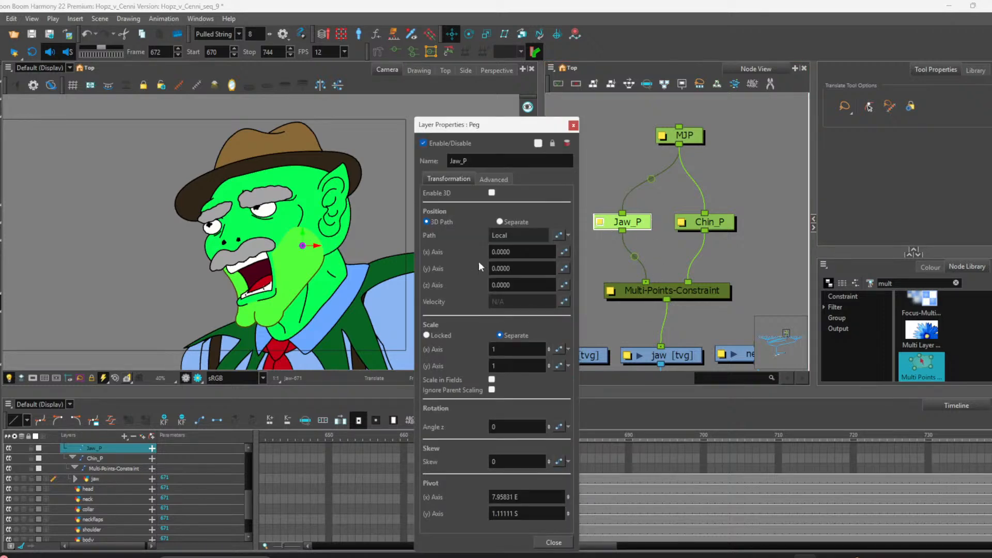
pyautogui.click(465, 161)
pyautogui.click(460, 162)
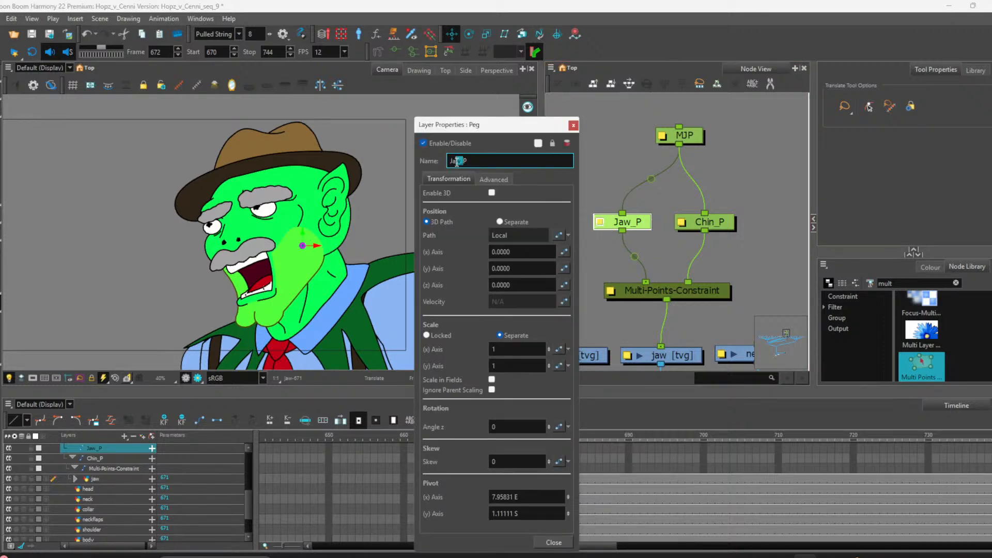
pyautogui.write('F')
pyautogui.click(573, 125)
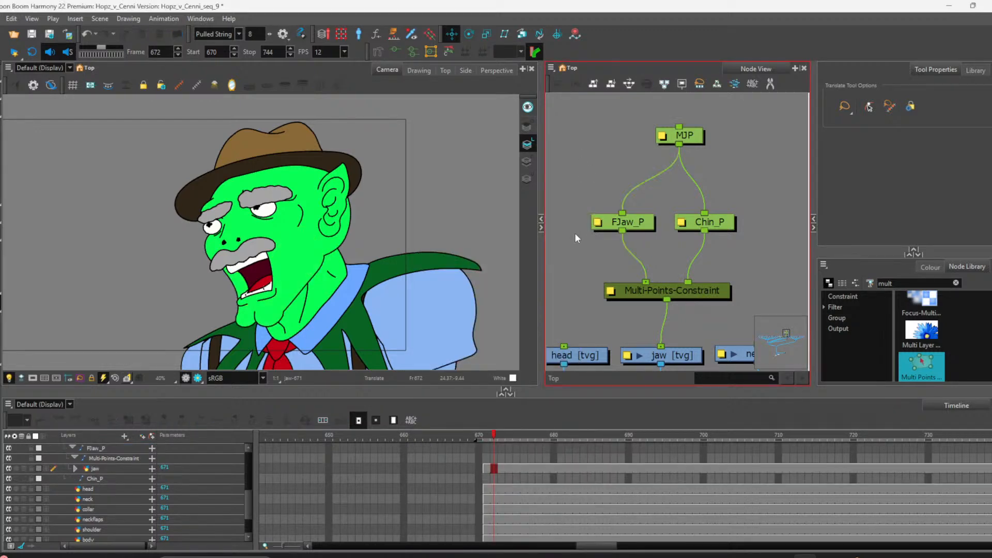
# Step: Add a new peg, connect it into the Multi-Points-Constraint, and parent it under MJP
pyautogui.hotkey('ctrl', 'p')
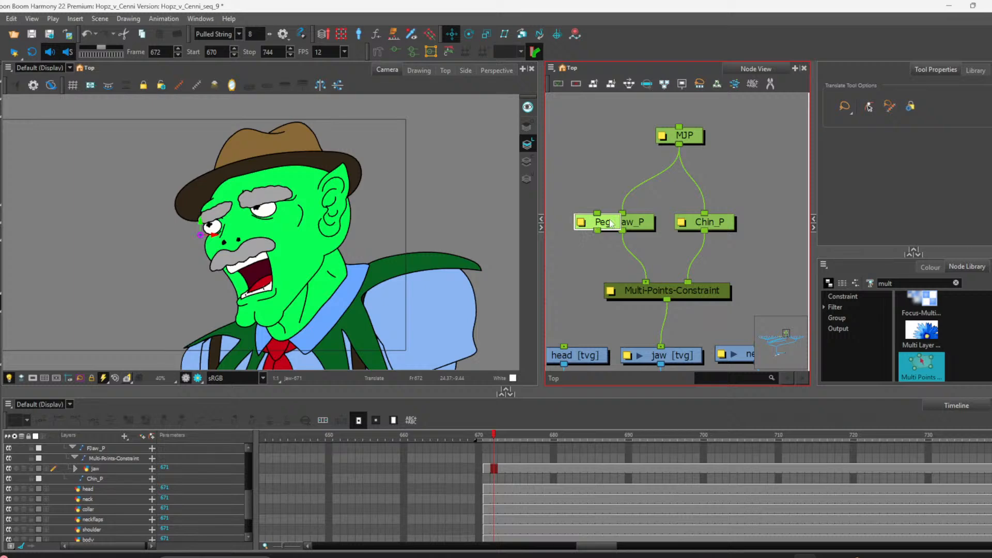
pyautogui.moveTo(611, 221); pyautogui.dragTo(618, 276)
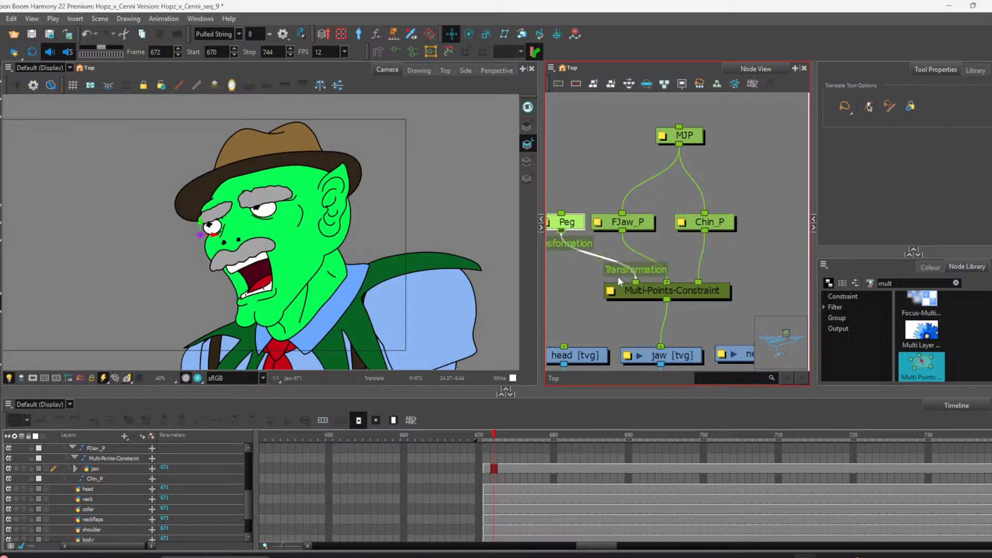
pyautogui.moveTo(561, 213); pyautogui.dragTo(677, 146)
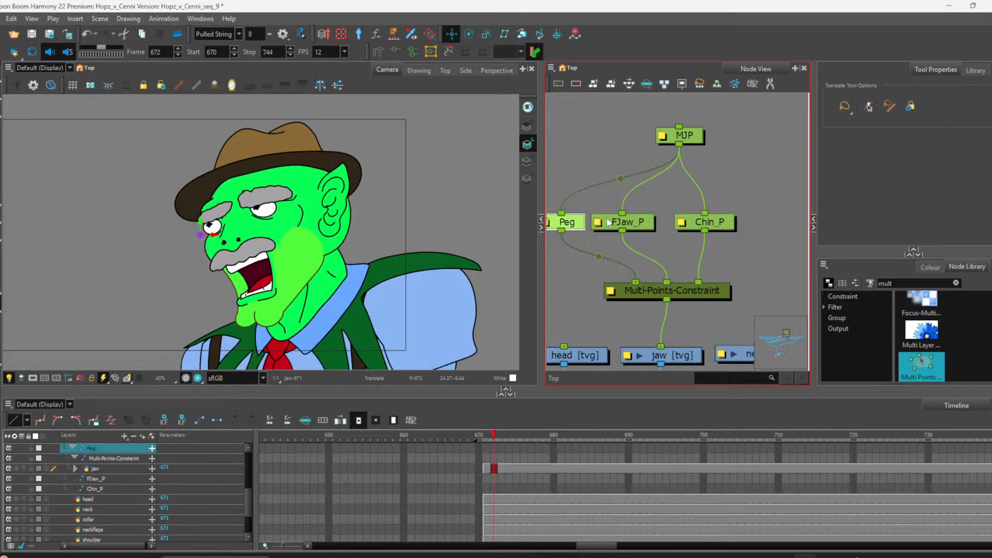
pyautogui.moveTo(575, 229); pyautogui.dragTo(577, 229)
pyautogui.hscroll(-2, 569, 230)
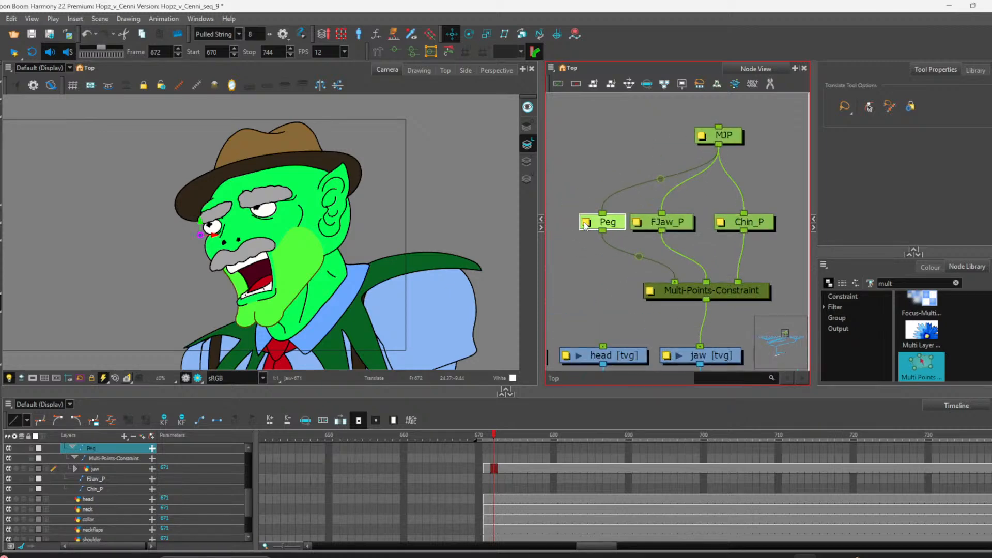
# Step: Open the new peg's properties and rename it LJaw_P
pyautogui.doubleClick(586, 226)
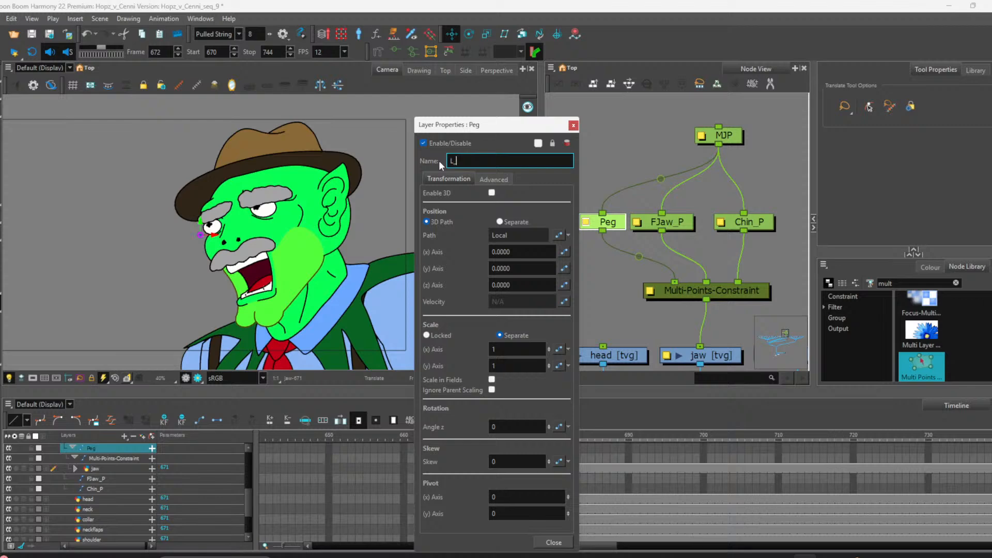
pyautogui.write('L_Jaw_P')
pyautogui.press('BackSpace')
pyautogui.click(572, 125)
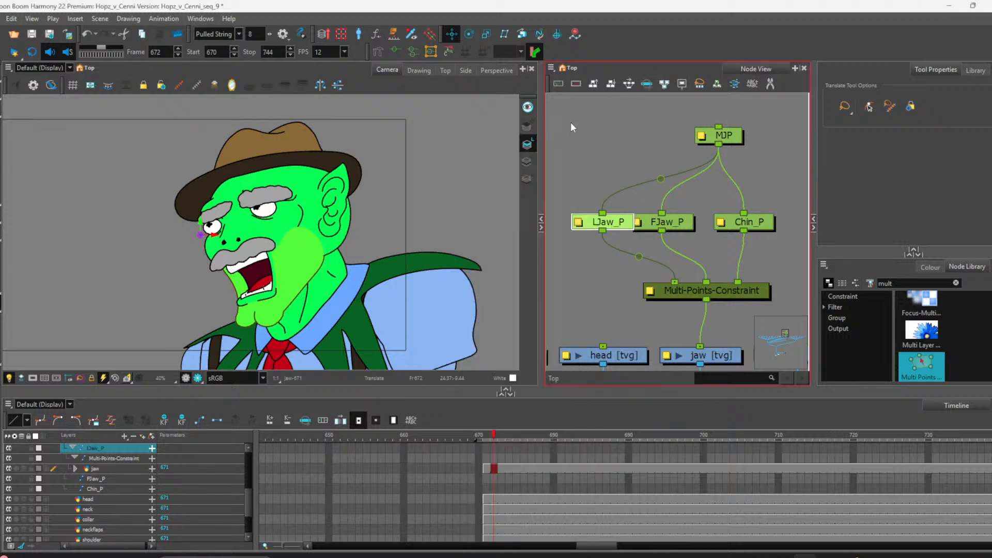
# Step: Rearrange the MJP, peg and constraint nodes into a tidy layout
pyautogui.moveTo(616, 230); pyautogui.dragTo(605, 229)
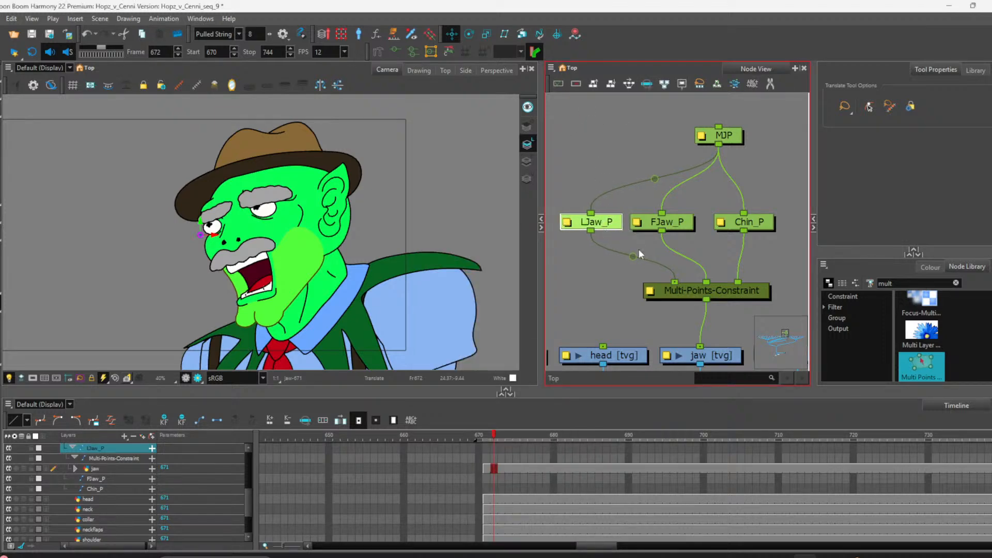
pyautogui.moveTo(731, 298)
pyautogui.mouseDown()
pyautogui.moveTo(702, 301)
pyautogui.moveTo(724, 299)
pyautogui.mouseUp()
pyautogui.moveTo(663, 232); pyautogui.dragTo(678, 246)
pyautogui.moveTo(594, 191); pyautogui.dragTo(768, 239)
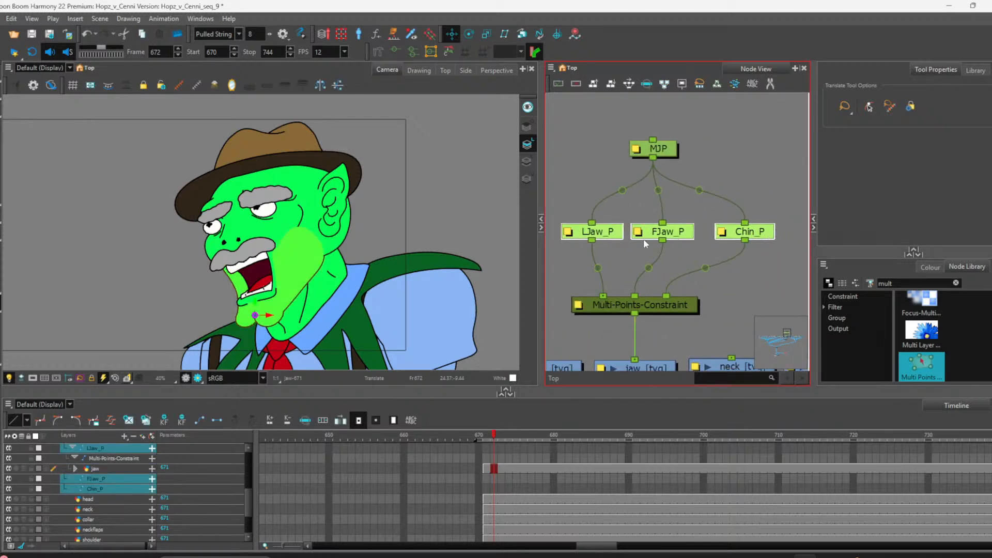
# Step: Select LJaw_P, move its position to the lower left corner of the mouth, and select Chin_P
pyautogui.click(594, 231)
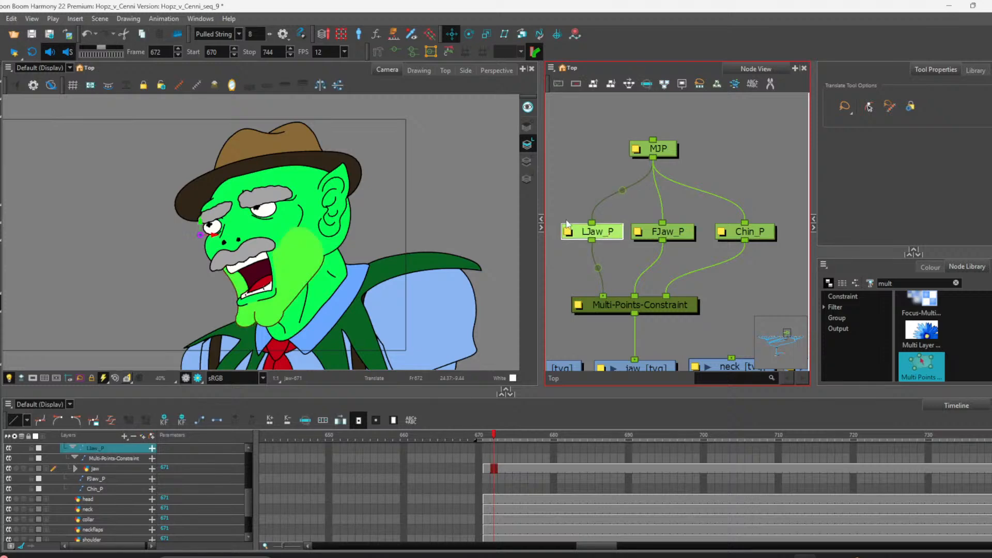
pyautogui.moveTo(205, 233); pyautogui.dragTo(223, 263)
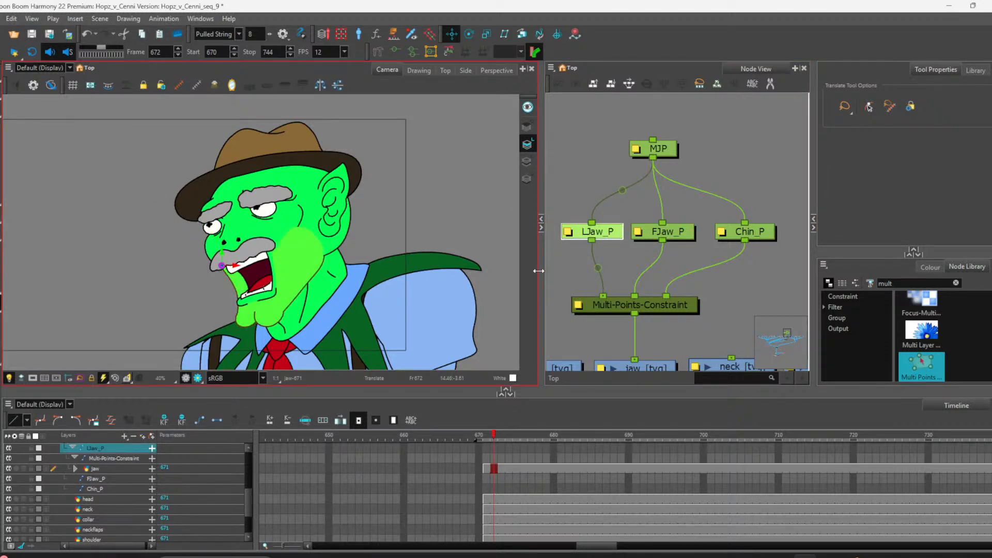
pyautogui.click(765, 237)
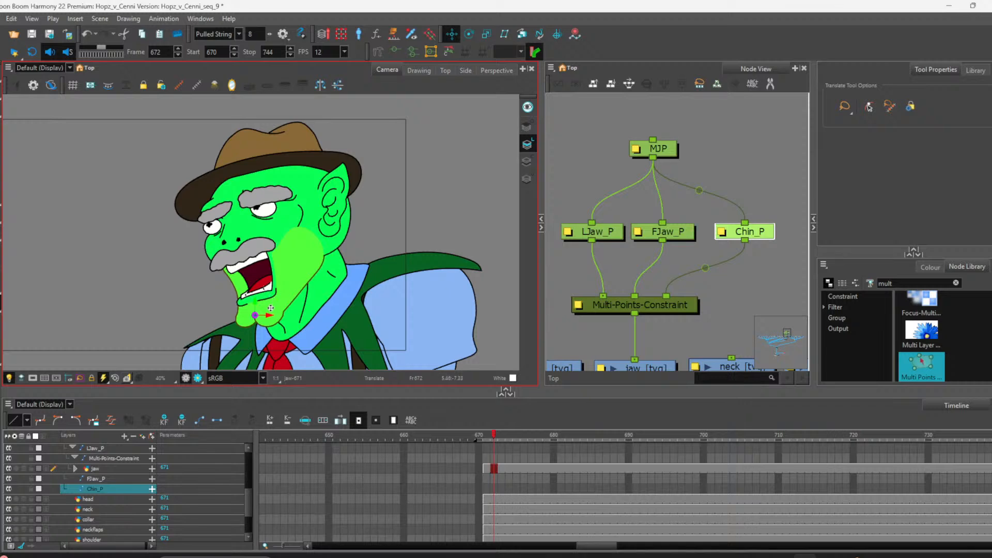
# Step: Move Chin_P's position onto the bottom of the chin and scrub the timeline to frame 710
pyautogui.moveTo(271, 308); pyautogui.dragTo(282, 331)
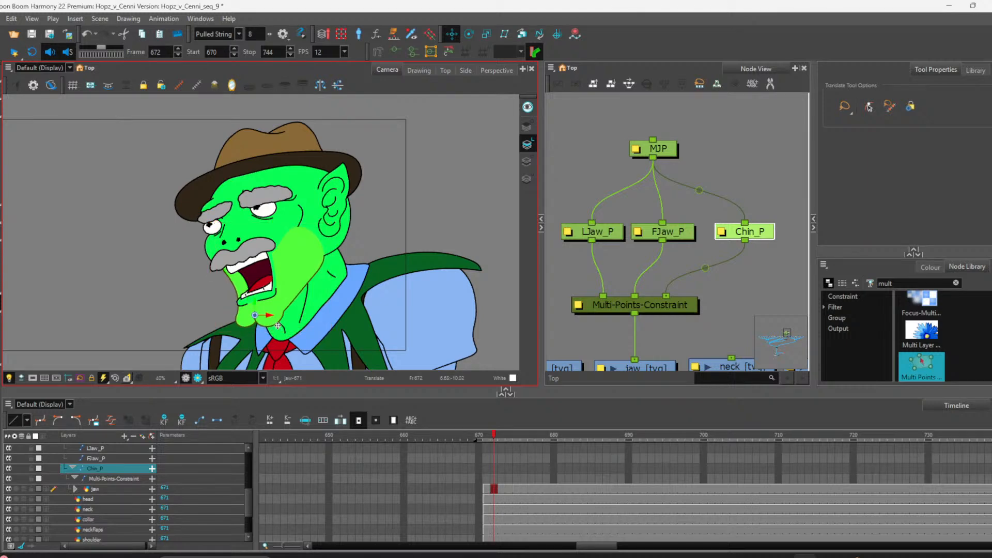
pyautogui.click(542, 487)
pyautogui.hscroll(5, 659, 504)
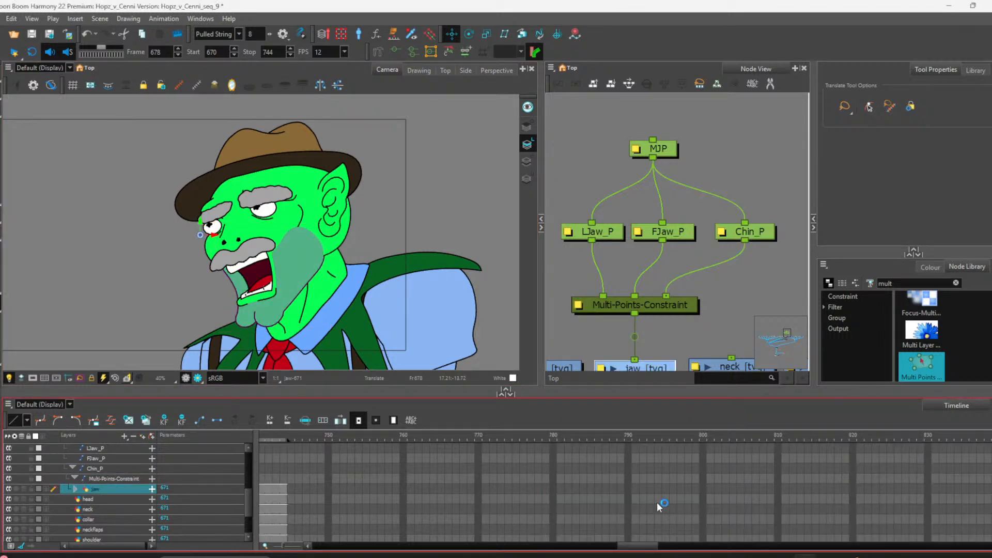
pyautogui.scroll(-5, 592, 516)
pyautogui.click(510, 461)
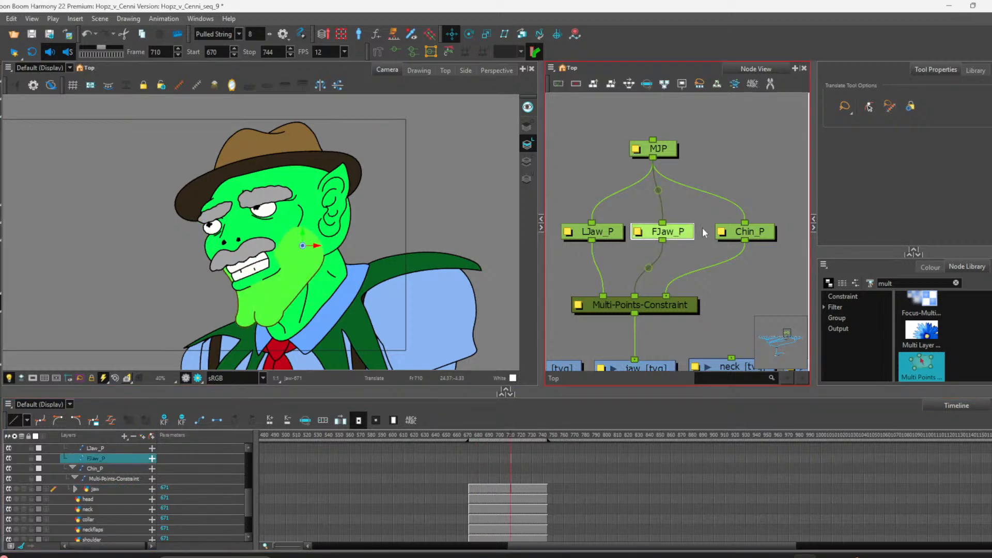
# Step: Try nudging the Chin_P, LJaw_P and FJaw_P positions on frame 710
pyautogui.click(749, 233)
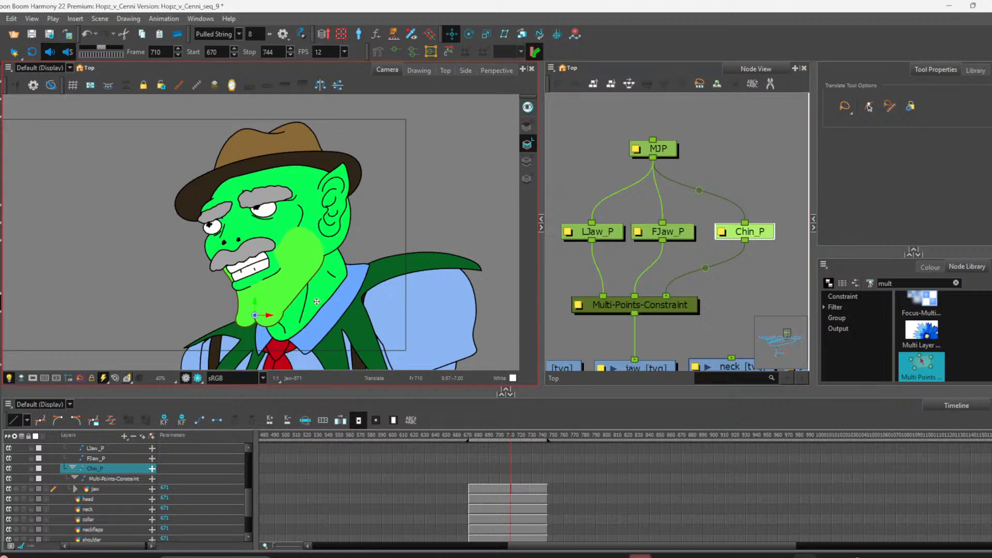
pyautogui.moveTo(273, 302)
pyautogui.mouseDown()
pyautogui.moveTo(252, 296)
pyautogui.moveTo(268, 285)
pyautogui.moveTo(274, 292)
pyautogui.mouseUp()
pyautogui.click(615, 233)
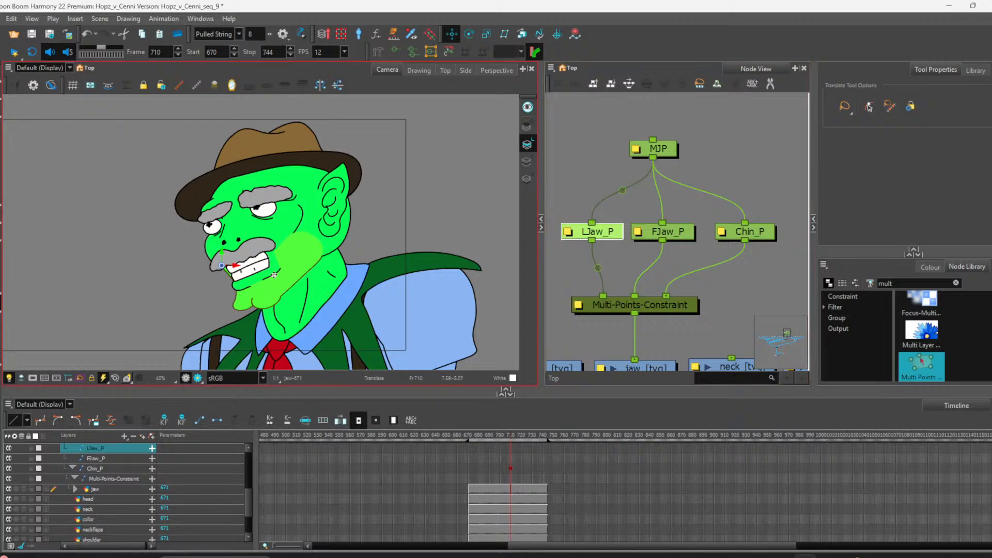
pyautogui.moveTo(229, 267); pyautogui.dragTo(222, 268)
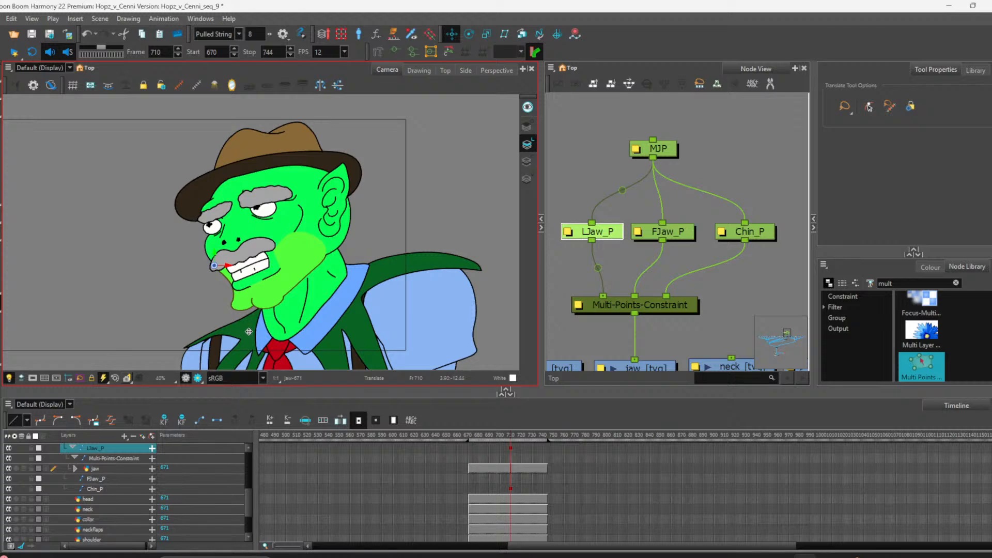
pyautogui.click(663, 232)
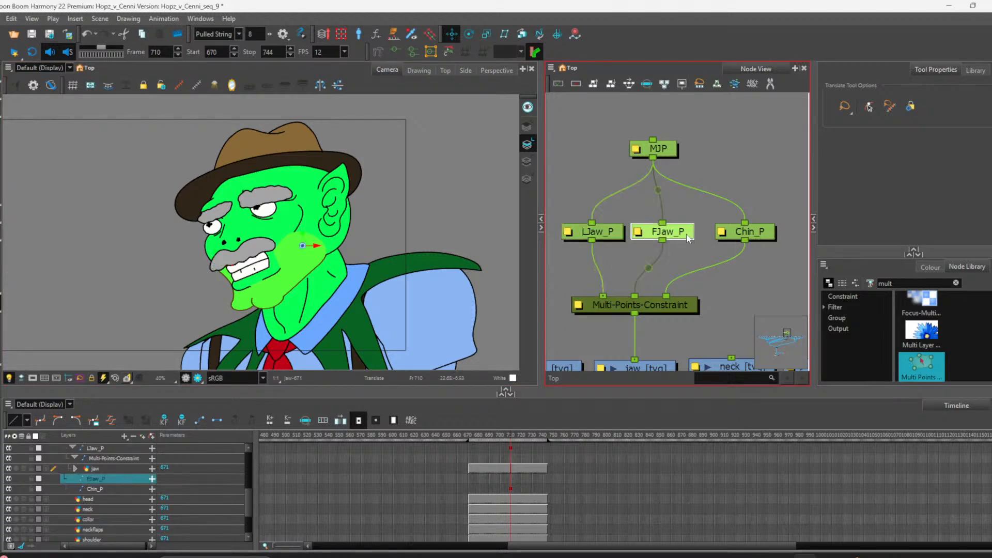
pyautogui.moveTo(307, 254); pyautogui.dragTo(304, 253)
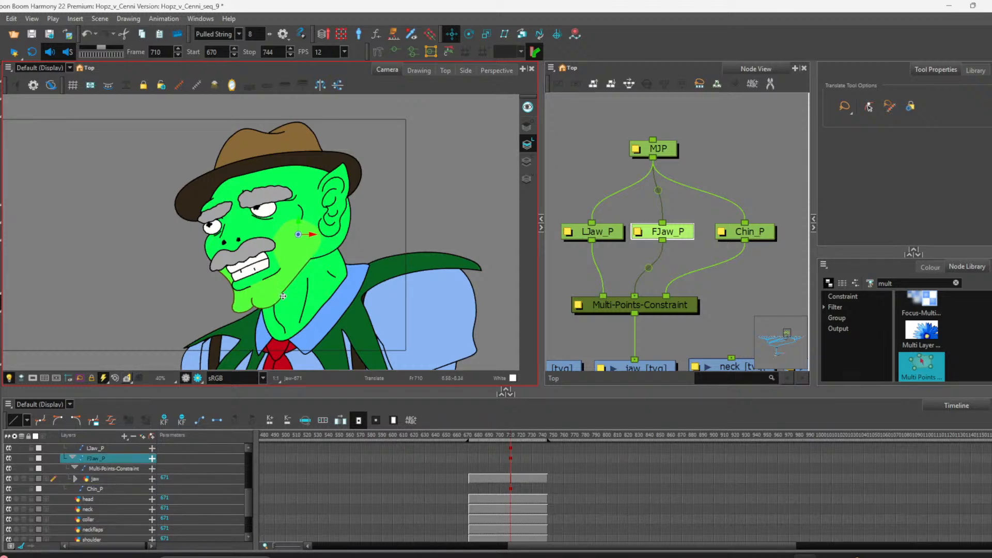
pyautogui.moveTo(265, 295); pyautogui.dragTo(260, 303)
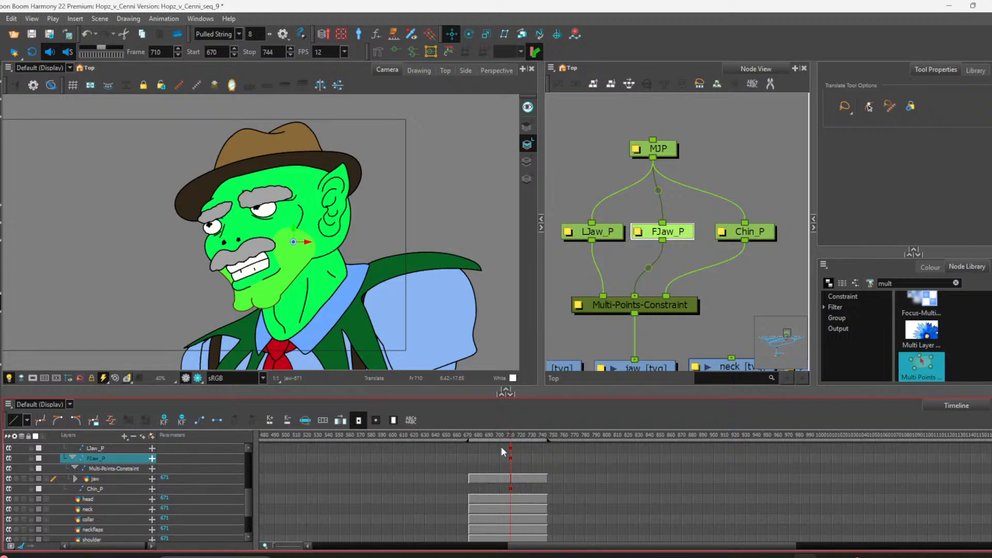
# Step: Nudge the LJaw_P and Chin_P nodes in the node view and undo the recent peg adjustments
pyautogui.scroll(-1, 703, 300)
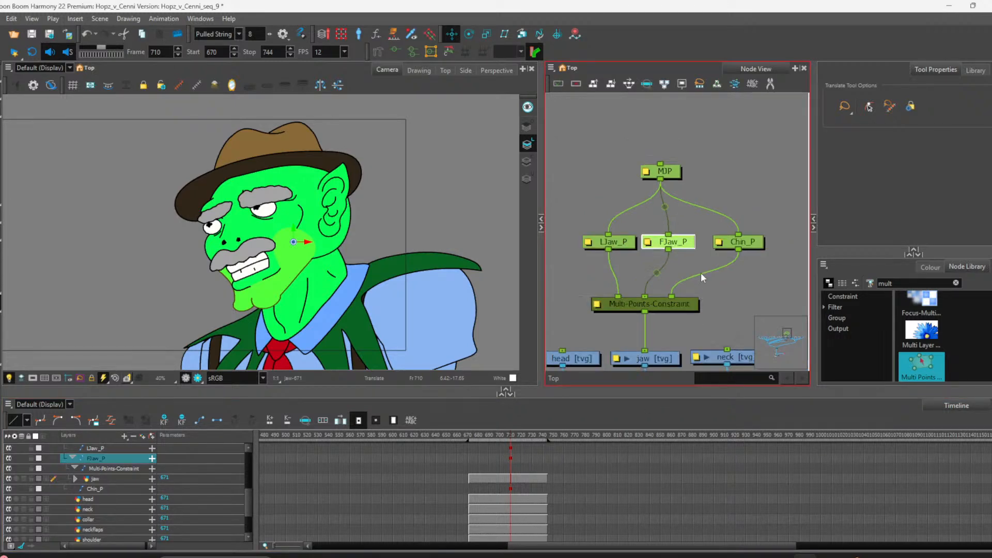
pyautogui.scroll(-1, 695, 272)
pyautogui.scroll(2, 618, 264)
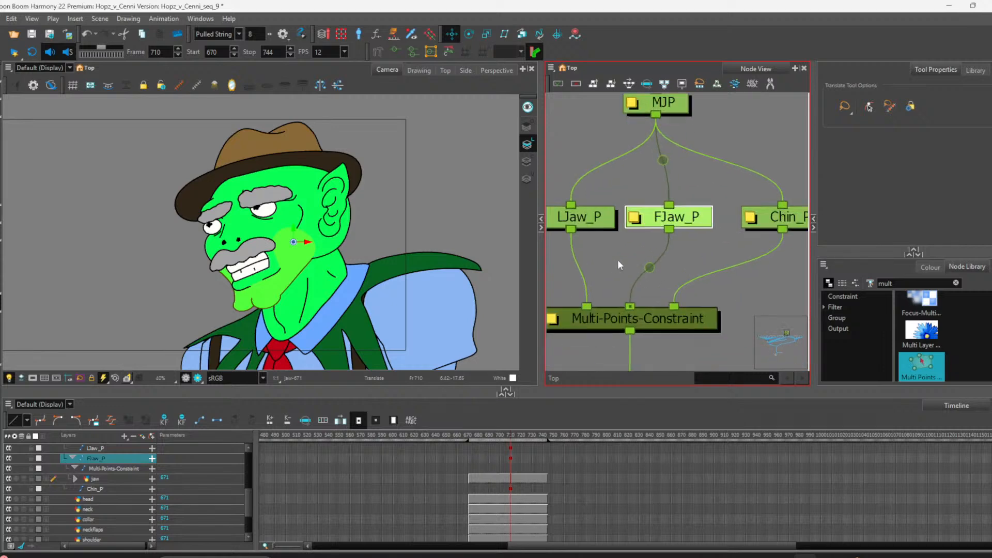
pyautogui.moveTo(604, 227); pyautogui.dragTo(594, 227)
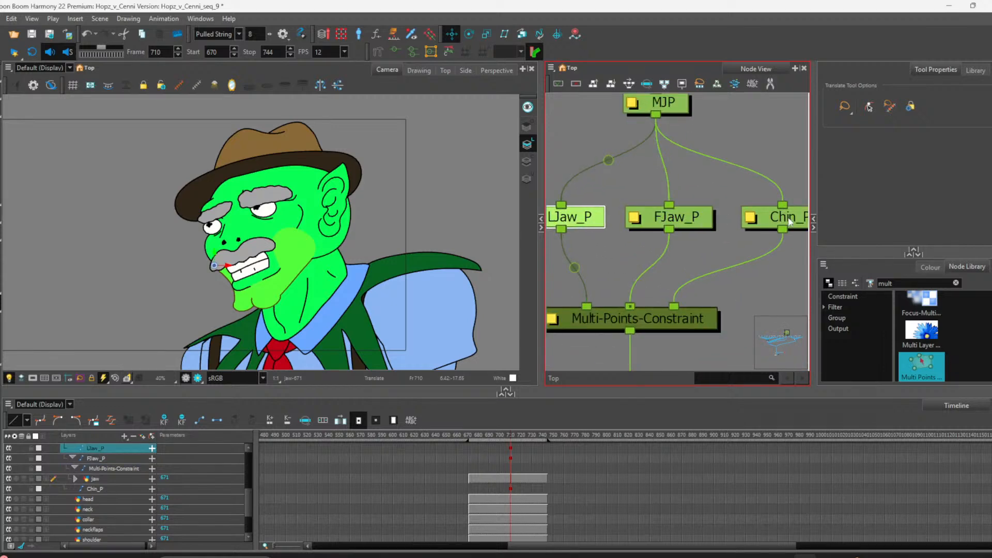
pyautogui.moveTo(790, 222); pyautogui.dragTo(773, 223)
pyautogui.hotkey('ctrl', 'z')
pyautogui.hotkey('ctrl', 'z')
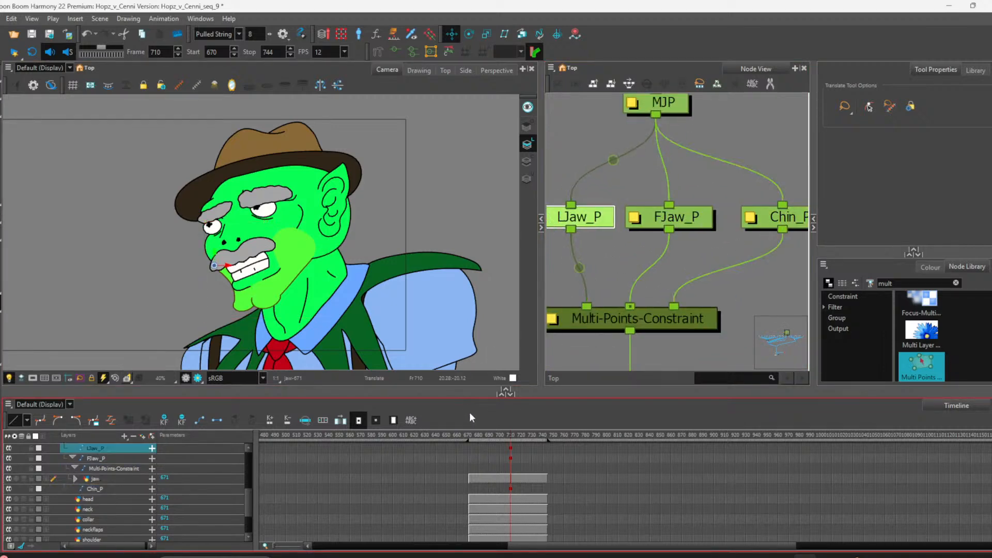
pyautogui.click(513, 454)
pyautogui.hotkey('ctrl', 'z')
pyautogui.hotkey('ctrl', 'z')
pyautogui.hotkey('ctrl', 'z')
pyautogui.hotkey('ctrl', 'z')
pyautogui.hotkey('ctrl', 'z')
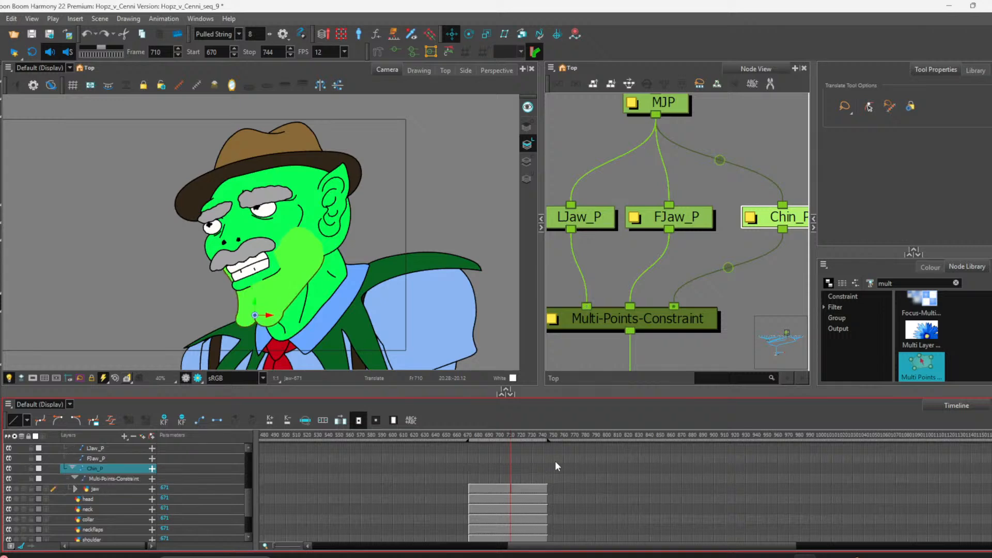
# Step: Inspect the Chin_P, FJaw_P and LJaw_P pegs and FJaw_P's layer properties
pyautogui.scroll(2, 498, 484)
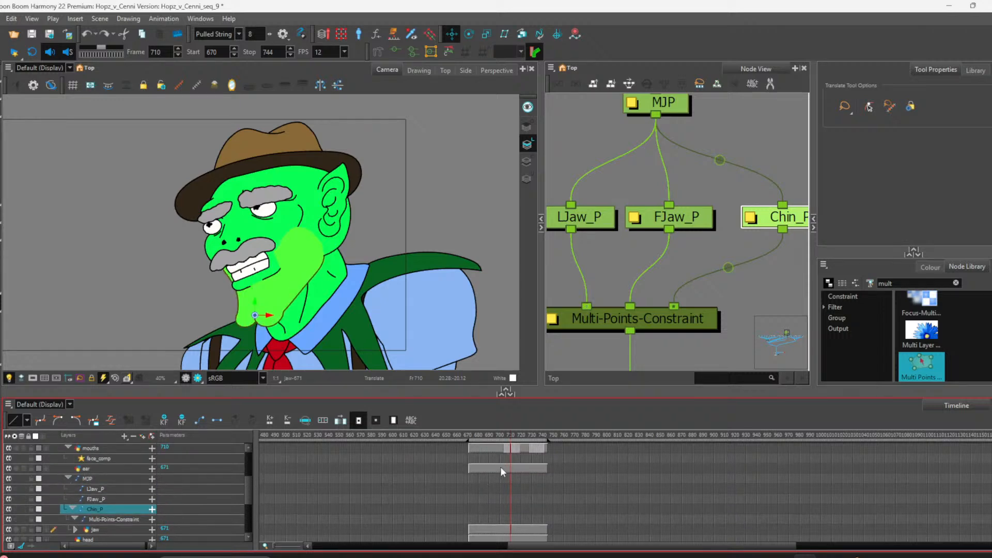
pyautogui.scroll(-2, 748, 257)
pyautogui.moveTo(718, 294); pyautogui.dragTo(738, 294)
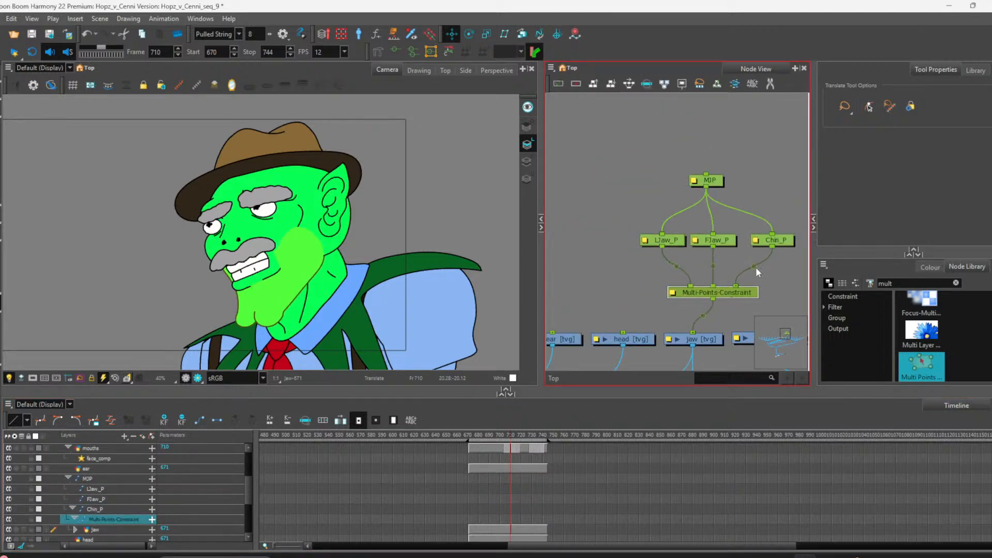
pyautogui.click(773, 243)
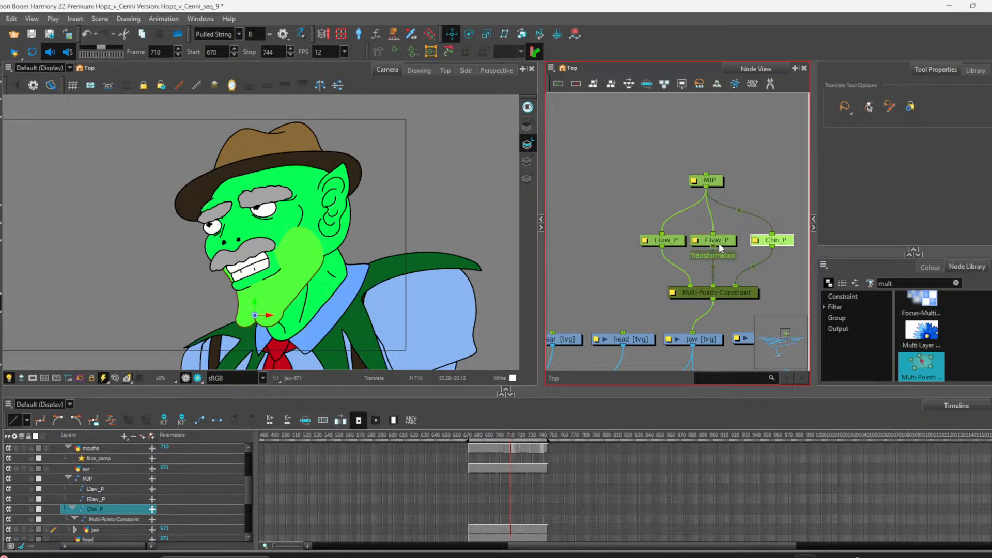
pyautogui.doubleClick(702, 241)
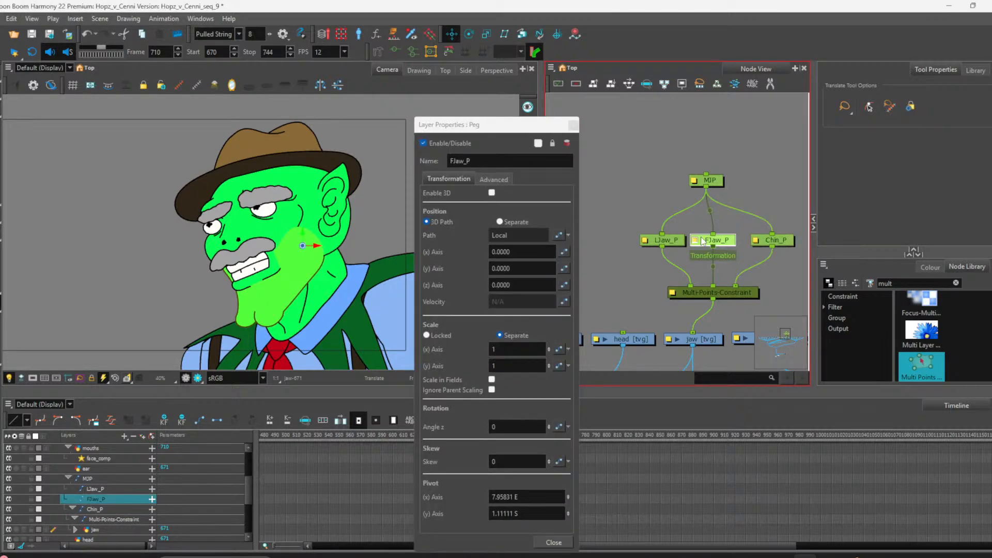
pyautogui.click(573, 125)
pyautogui.click(670, 240)
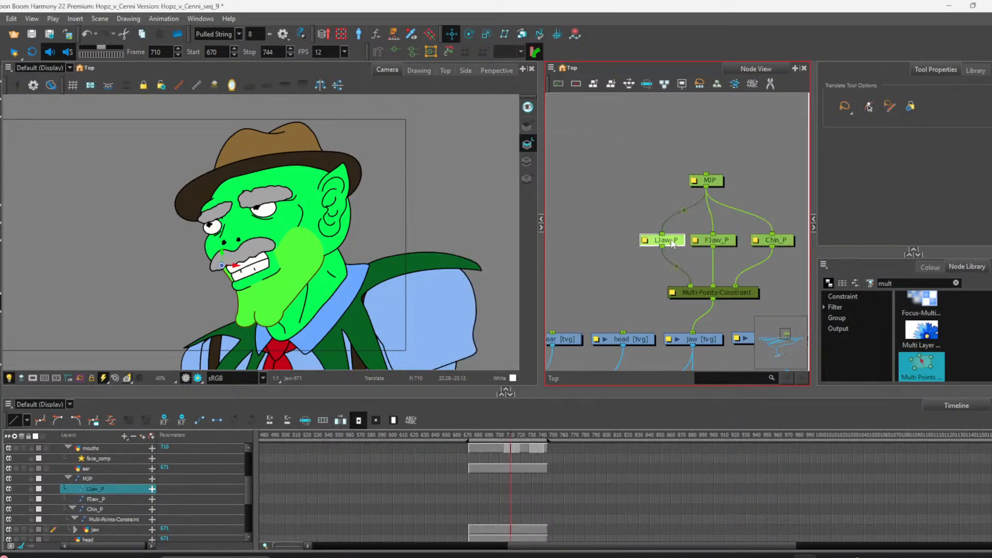
pyautogui.click(709, 242)
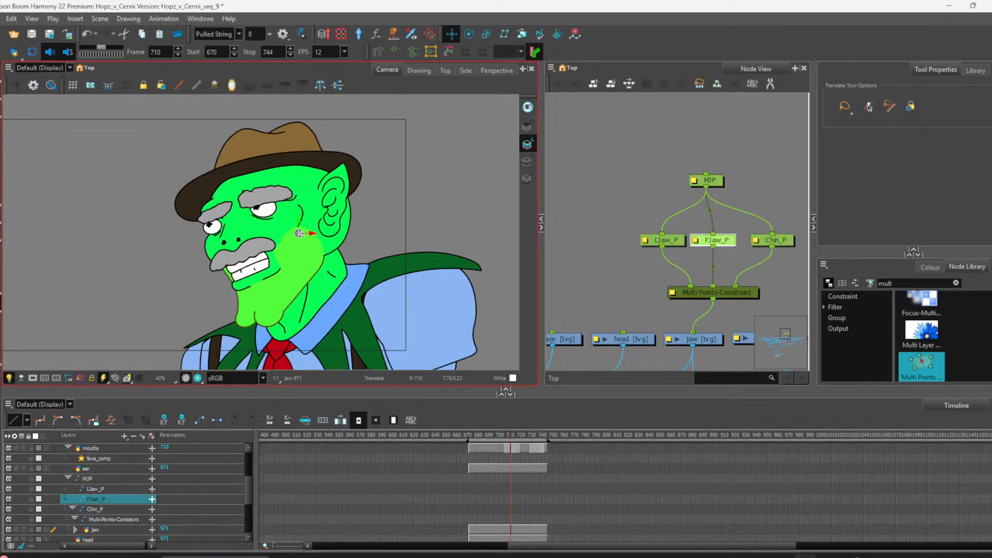
# Step: Switch to the Transform tool and select the mouth layer on frame 671
pyautogui.hotkey('shift', 't')
pyautogui.hotkey('alt', '2')
pyautogui.hotkey('alt', 's')
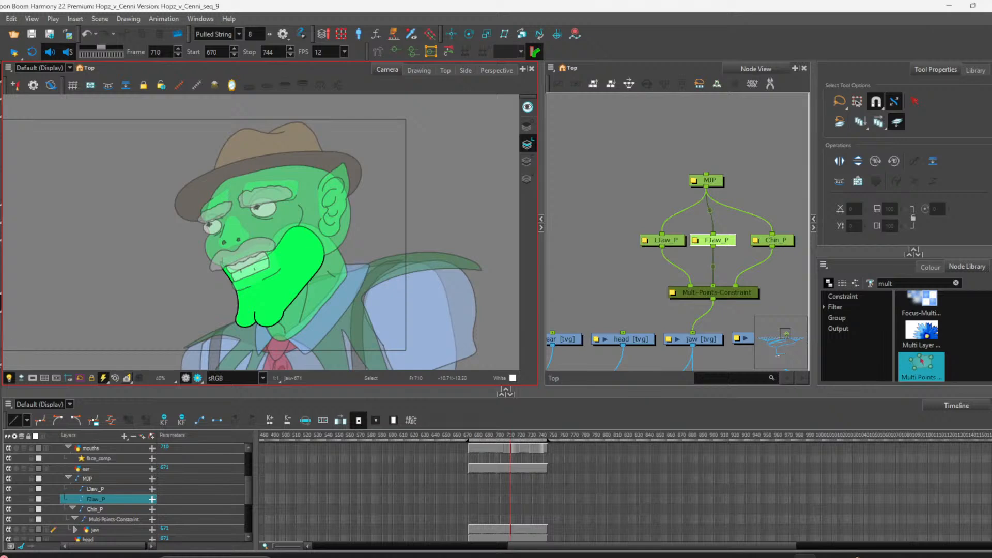
pyautogui.hotkey('shift', 't')
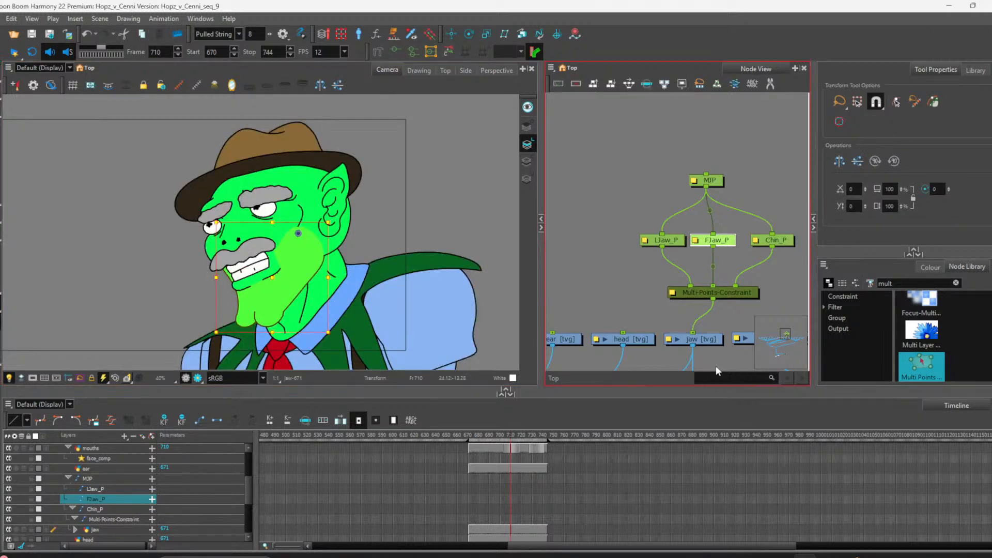
pyautogui.click(674, 242)
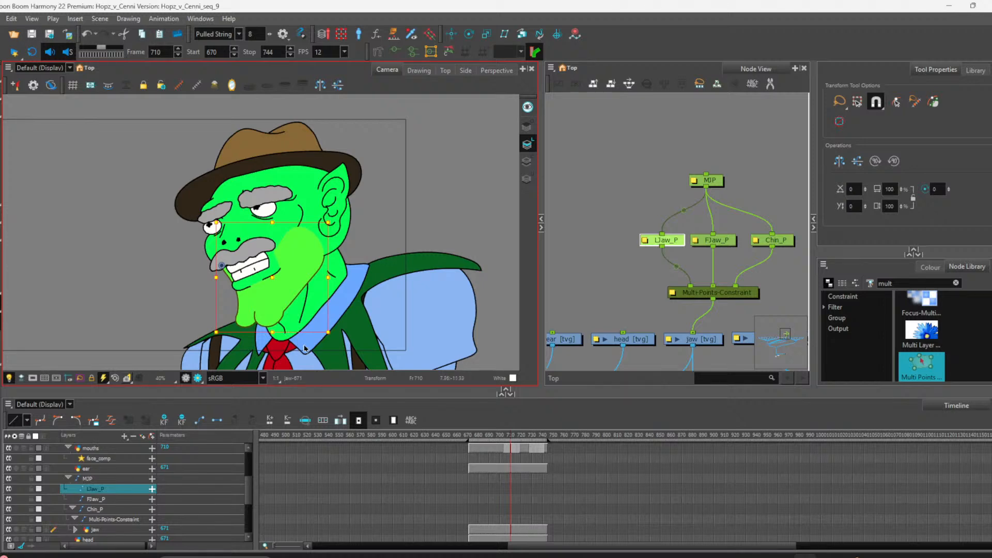
pyautogui.click(476, 446)
pyautogui.click(469, 446)
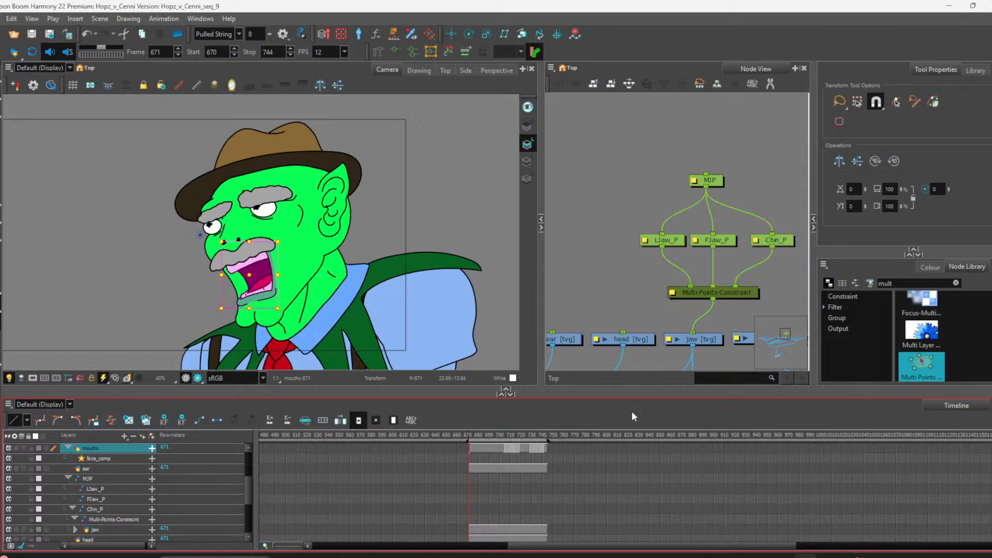
# Step: Add a parent peg to the head node and move the new peg node up
pyautogui.scroll(-1, 631, 264)
pyautogui.scroll(-2, 626, 288)
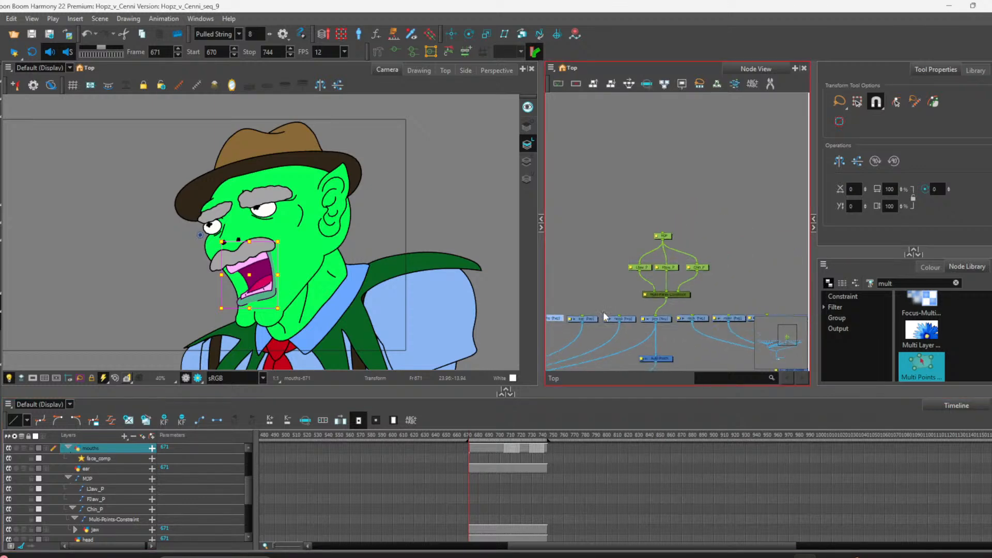
pyautogui.scroll(-1, 585, 296)
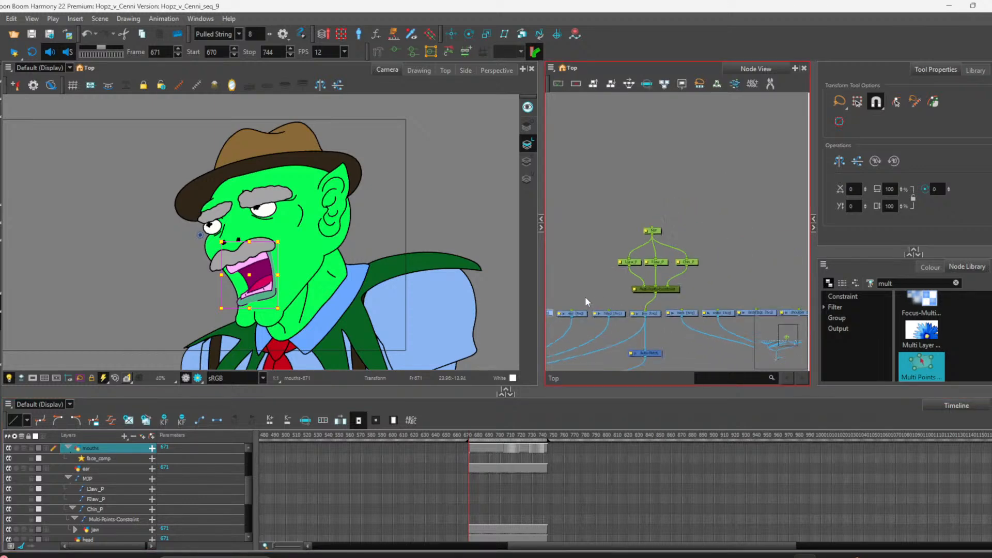
pyautogui.scroll(-1, 581, 298)
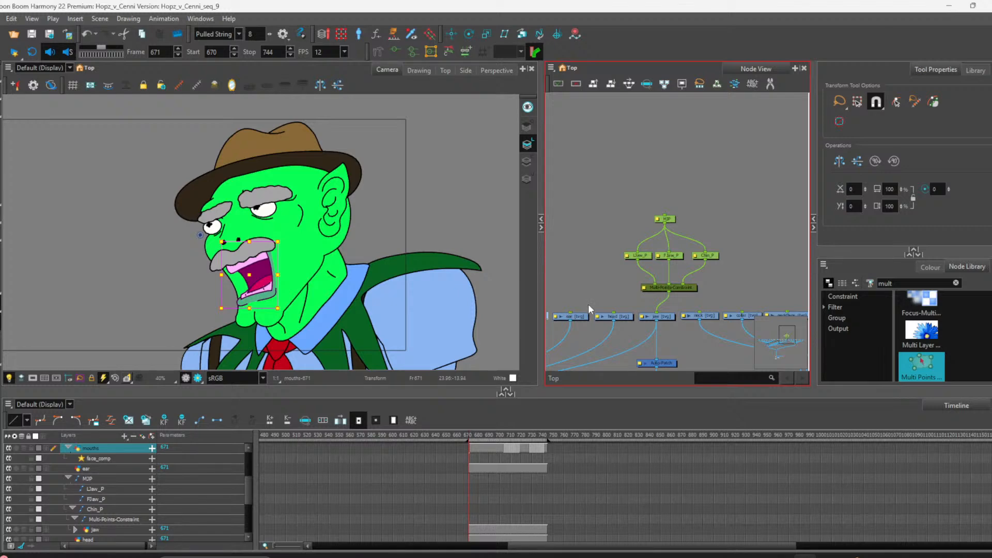
pyautogui.scroll(2, 589, 305)
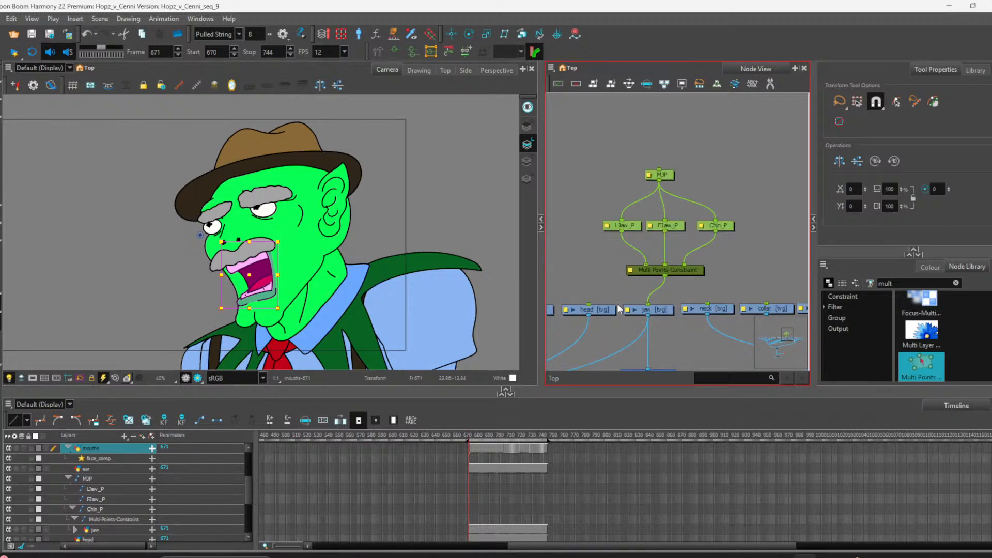
pyautogui.scroll(-2, 625, 310)
pyautogui.scroll(1, 620, 303)
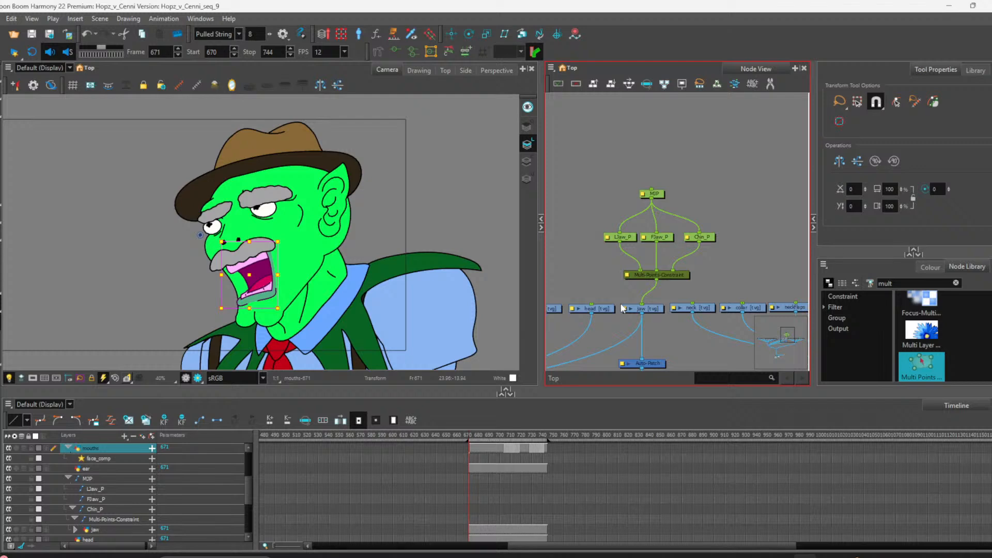
pyautogui.scroll(2, 620, 308)
pyautogui.click(611, 306)
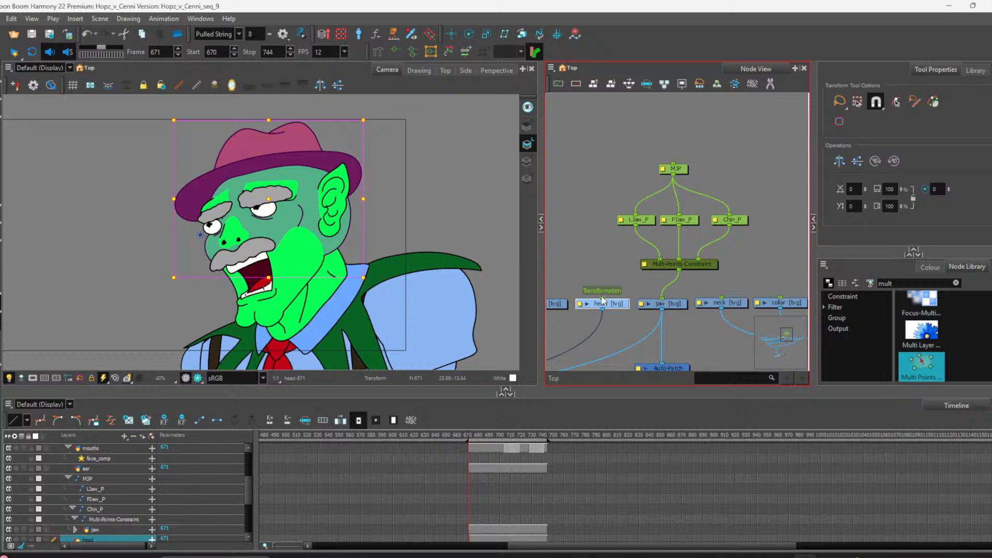
pyautogui.hotkey('ctrl', 'p')
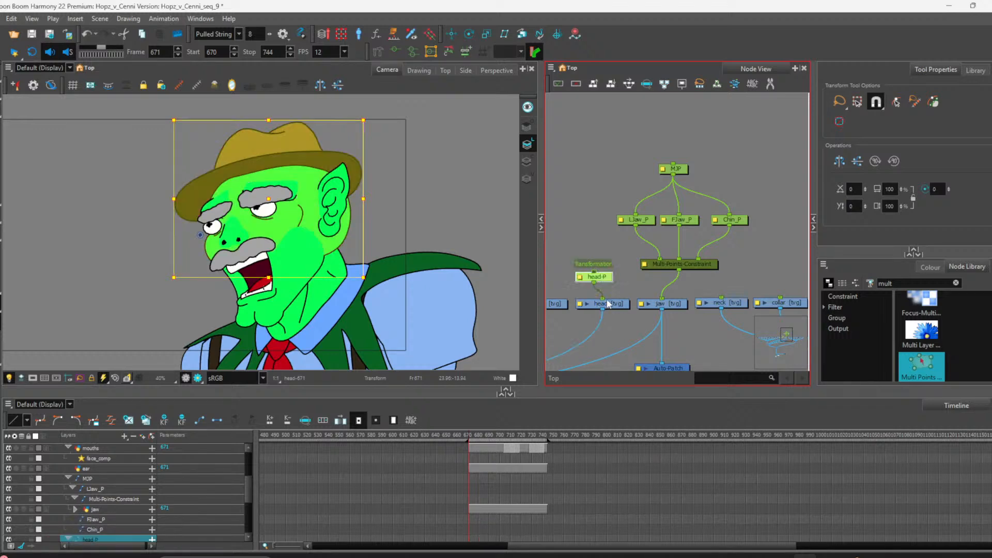
pyautogui.moveTo(607, 282); pyautogui.dragTo(616, 264)
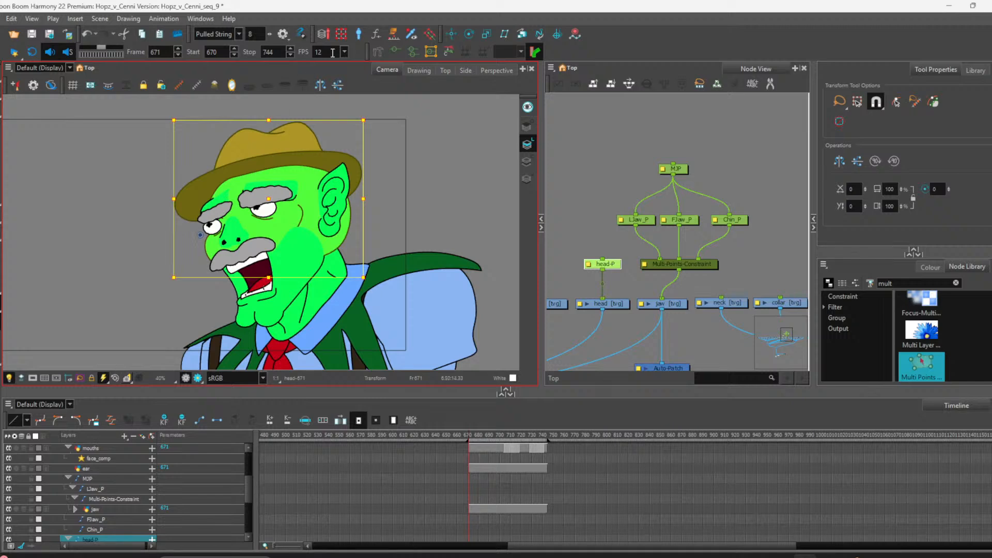
# Step: Move the head's new peg position with the Translate tool to the middle of the cheek
pyautogui.click(450, 34)
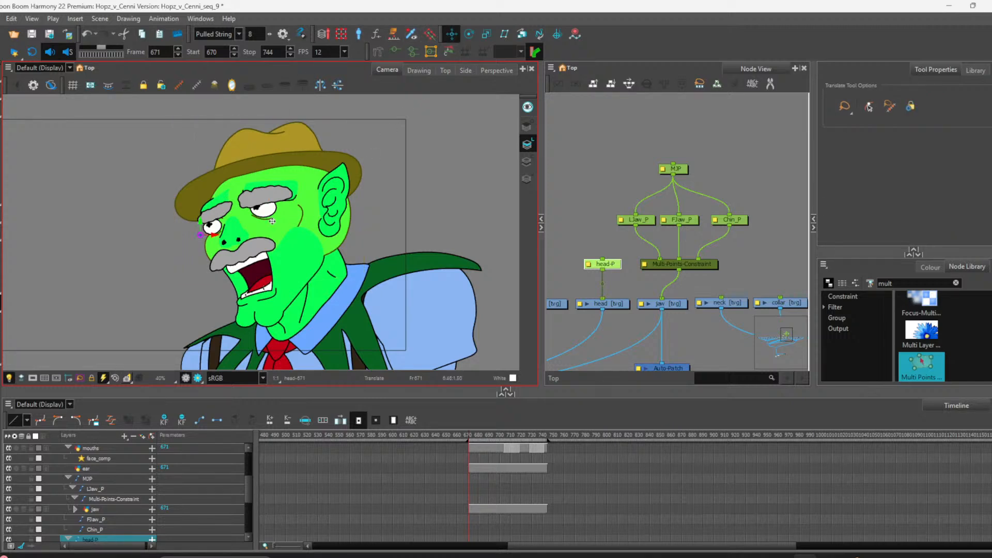
pyautogui.moveTo(200, 233)
pyautogui.mouseDown()
pyautogui.moveTo(263, 235)
pyautogui.moveTo(307, 253)
pyautogui.moveTo(296, 248)
pyautogui.mouseUp()
pyautogui.hotkey('alt', 's')
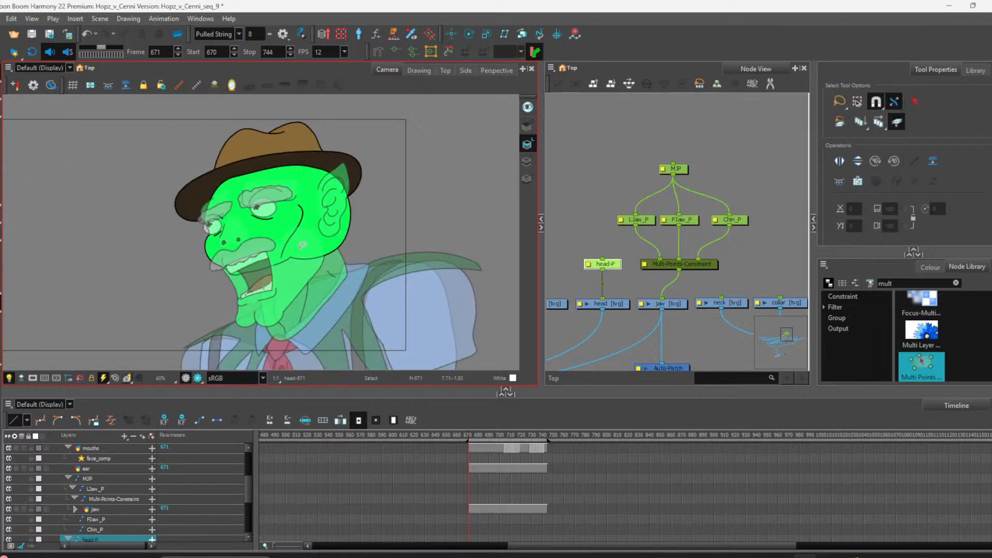
pyautogui.click(1, 324)
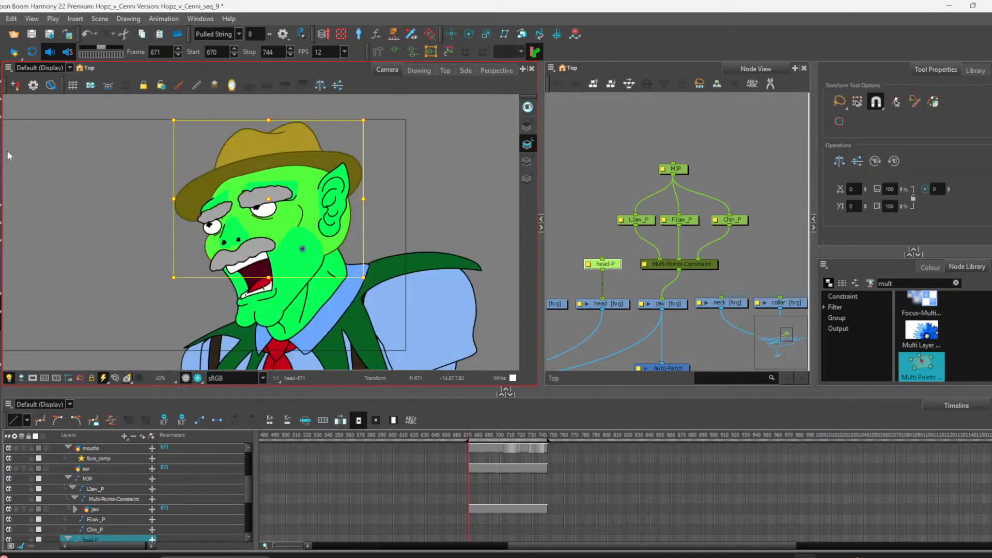
pyautogui.click(451, 33)
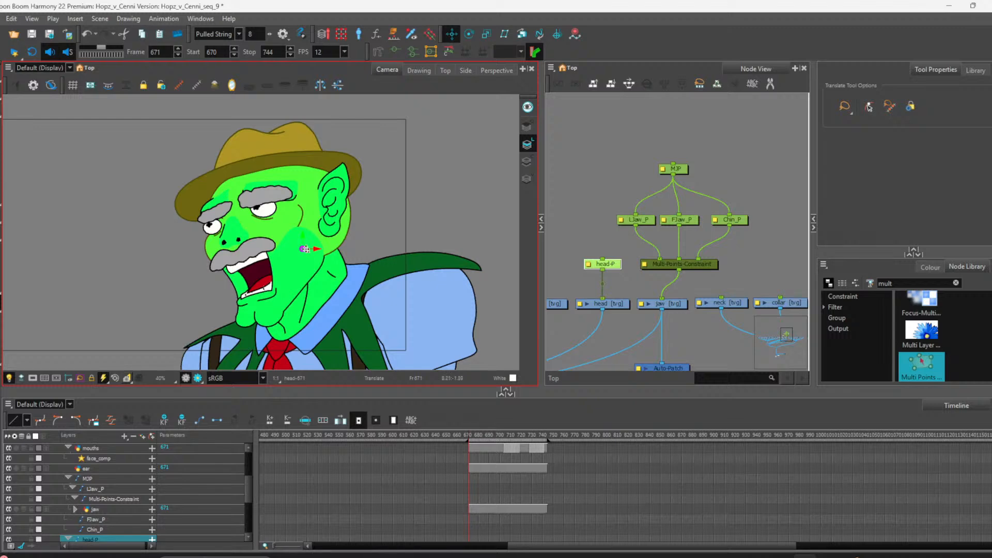
# Step: Fine-tune the head peg's position on the cheek
pyautogui.moveTo(302, 249); pyautogui.dragTo(300, 245)
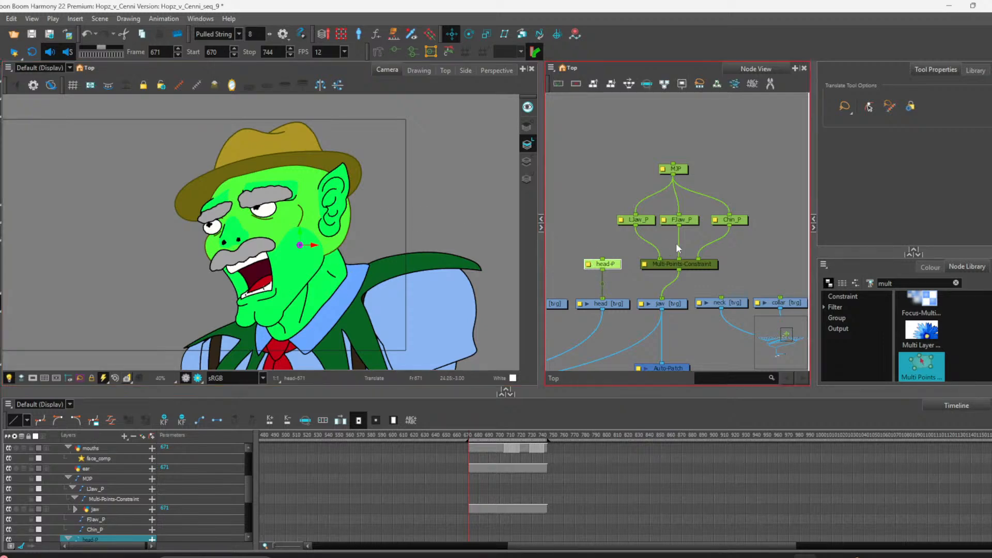
pyautogui.scroll(-2, 672, 245)
pyautogui.scroll(2, 611, 268)
pyautogui.scroll(-3, 700, 309)
pyautogui.scroll(3, 619, 303)
pyautogui.scroll(1, 620, 307)
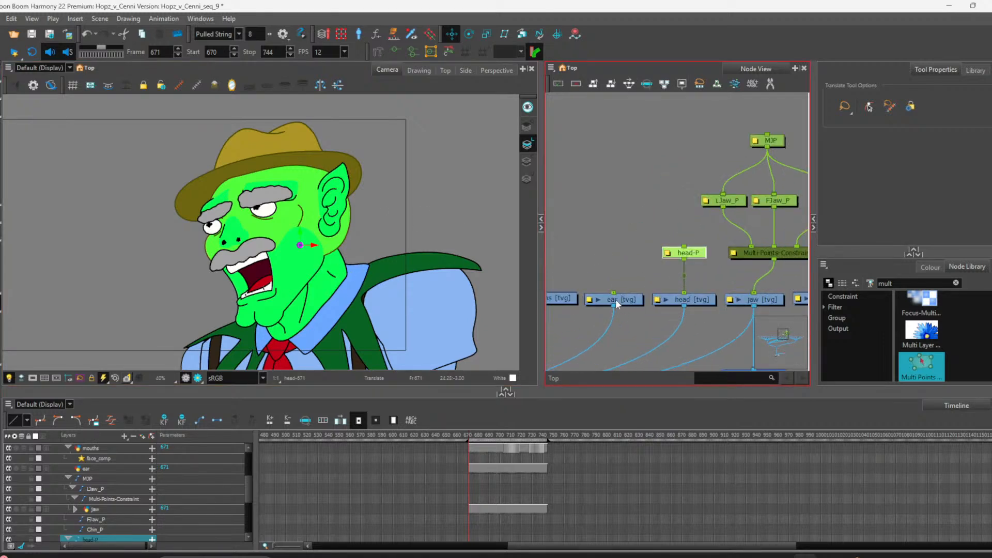
# Step: Insert a Two-Points-Constraint node above the ear node
pyautogui.click(623, 301)
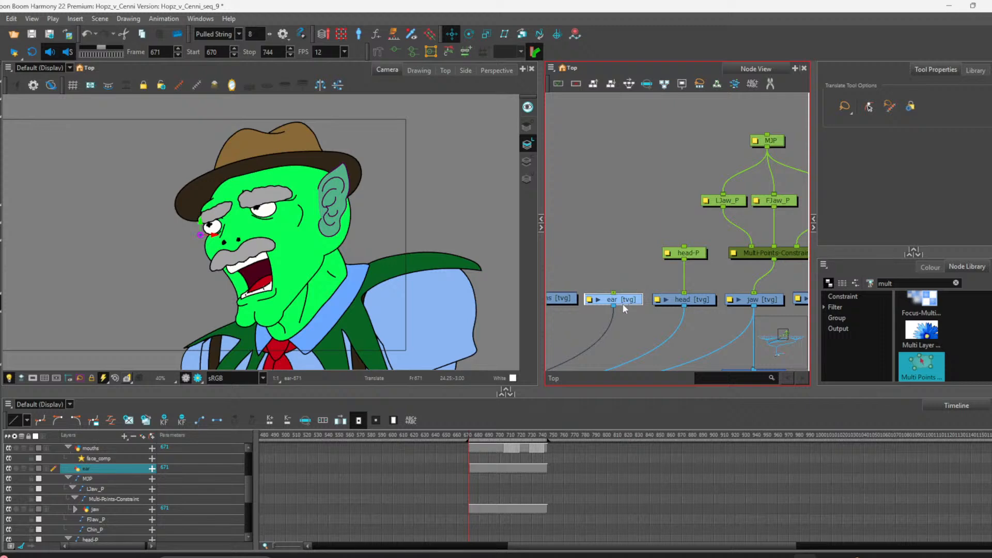
pyautogui.moveTo(622, 303); pyautogui.dragTo(622, 302)
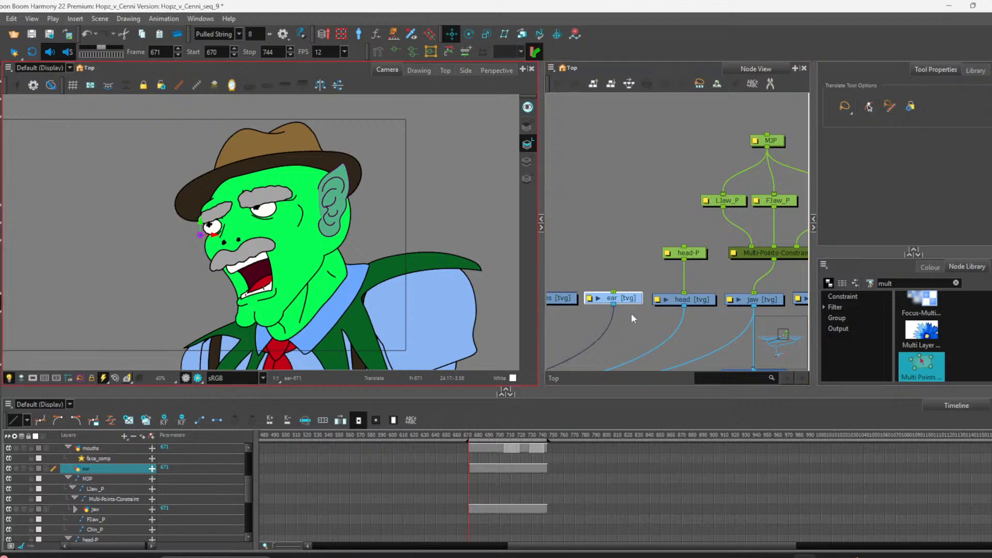
pyautogui.click(956, 283)
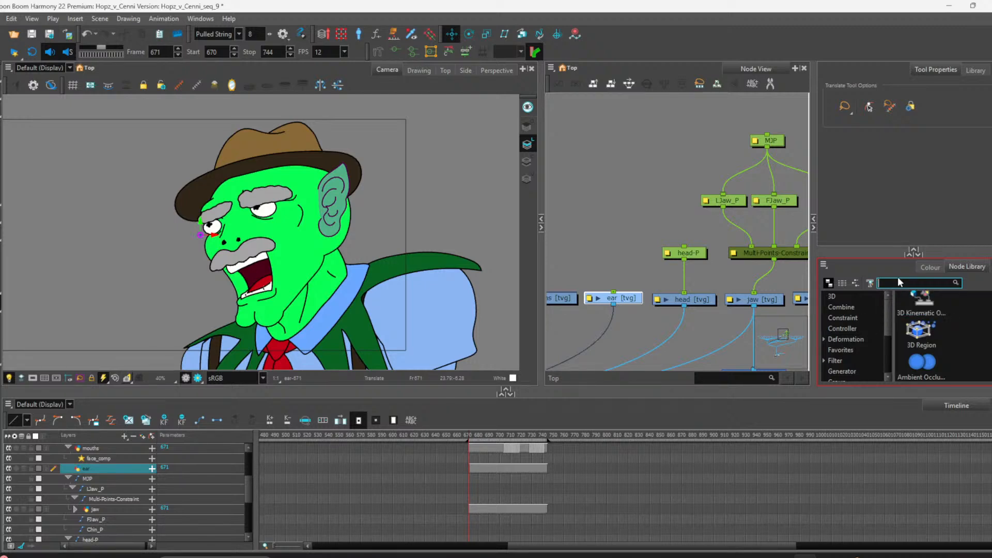
pyautogui.write('two')
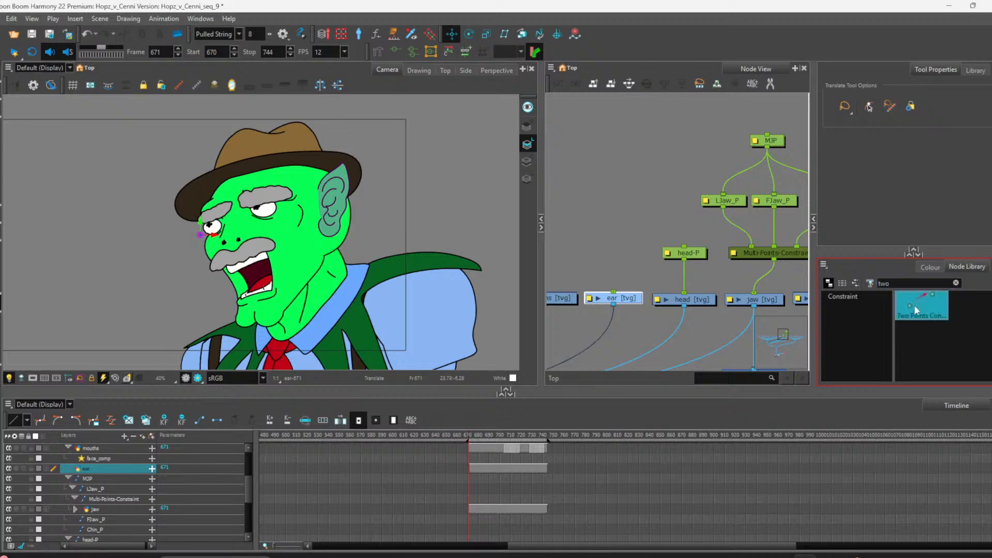
pyautogui.moveTo(646, 252); pyautogui.dragTo(613, 293)
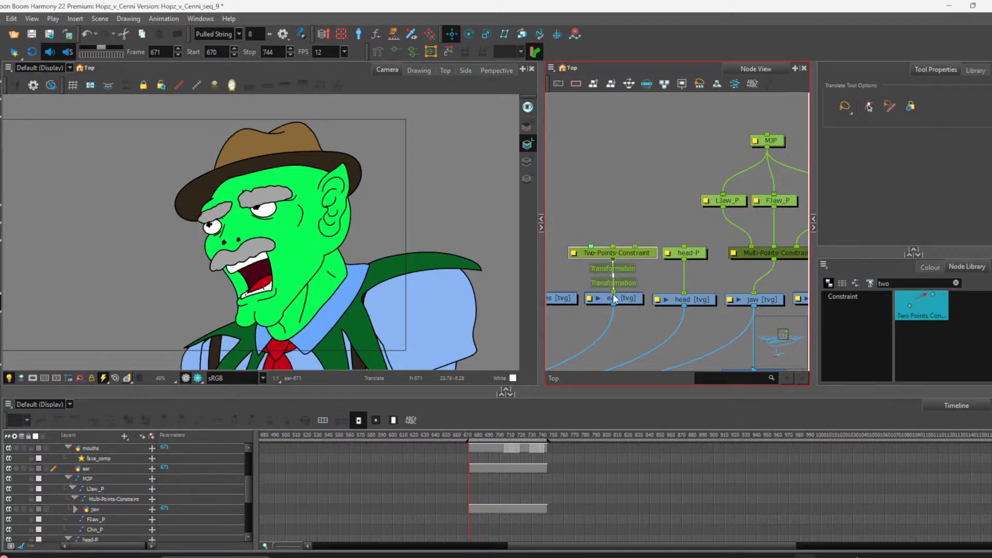
pyautogui.click(627, 298)
pyautogui.click(614, 223)
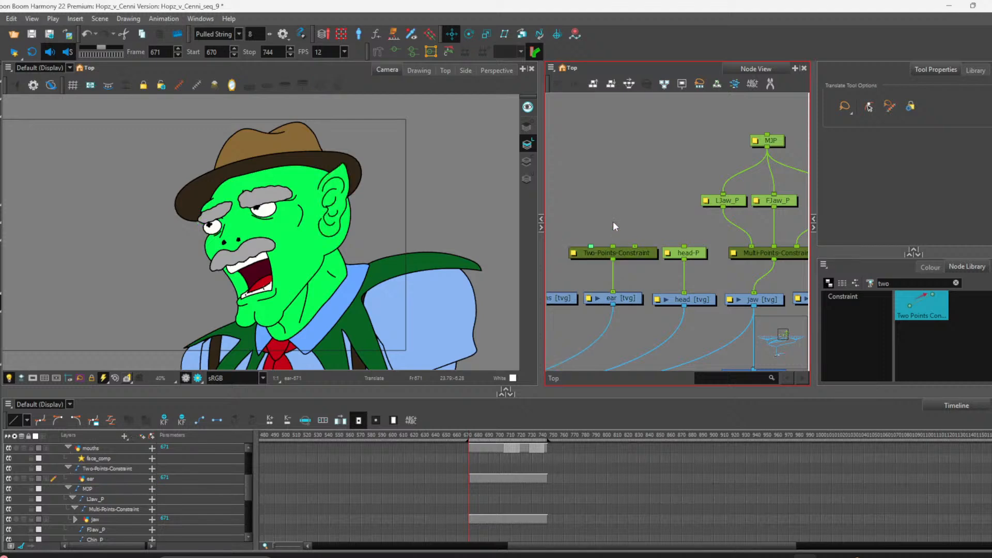
# Step: Add two new peg nodes and arrange them side by side above the Two-Points-Constraint
pyautogui.hotkey('ctrl', 'p')
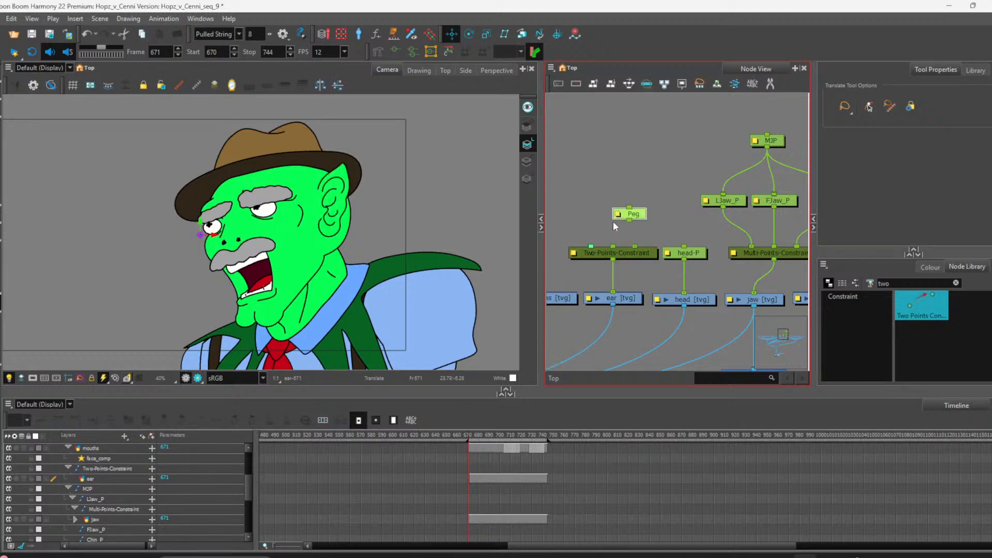
pyautogui.hotkey('ctrl', 'p')
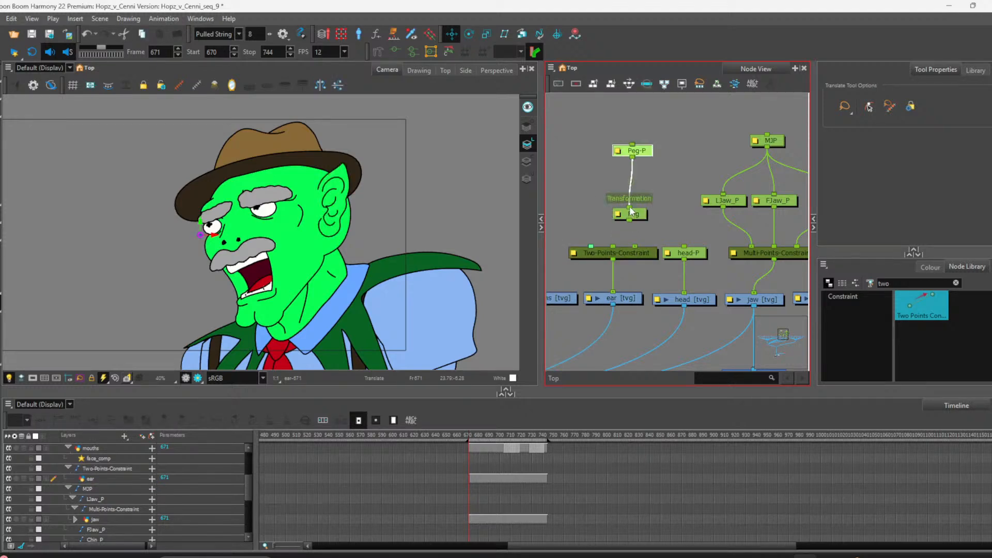
pyautogui.moveTo(629, 207); pyautogui.dragTo(628, 193)
pyautogui.moveTo(640, 150); pyautogui.dragTo(642, 216)
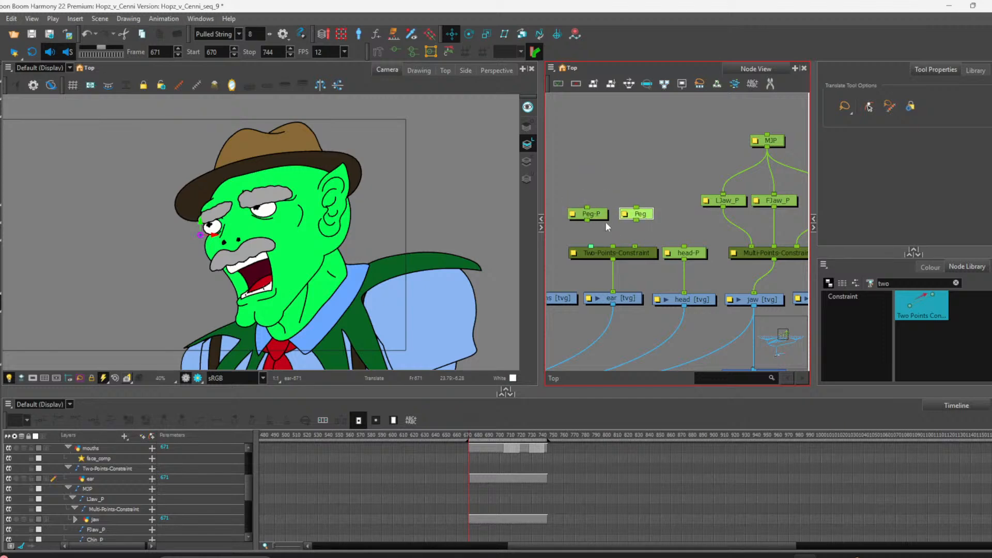
# Step: Rename the first new peg to Cear_P in its layer properties
pyautogui.doubleClick(623, 217)
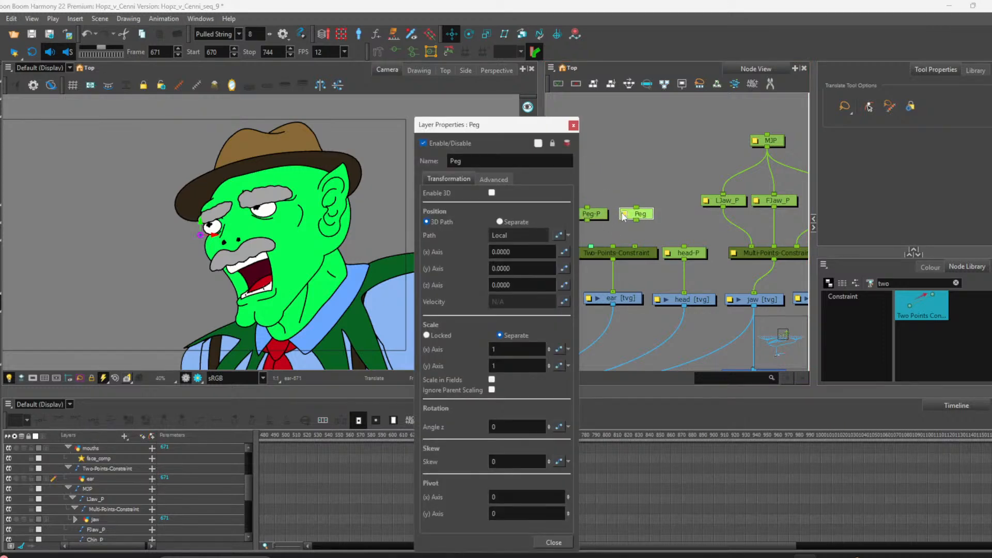
pyautogui.doubleClick(448, 161)
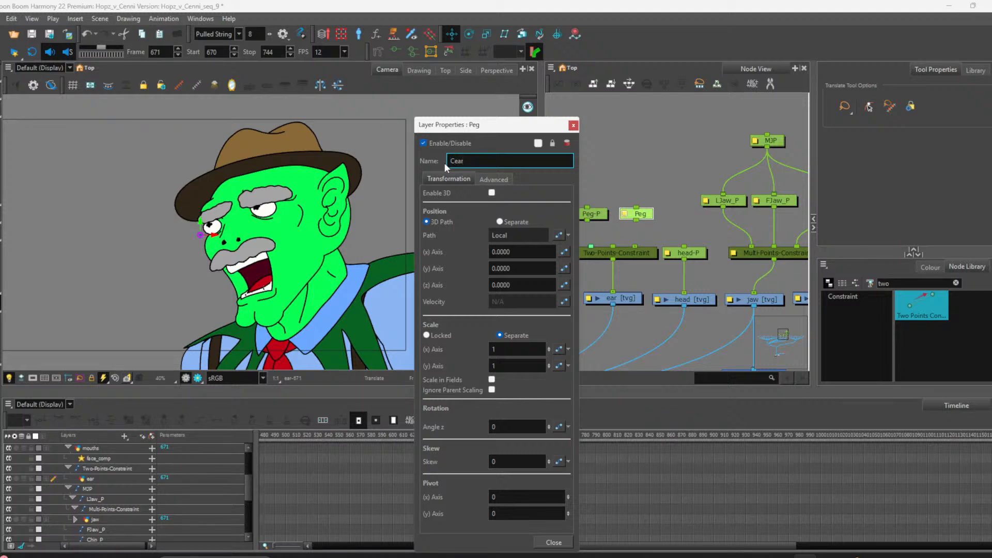
pyautogui.write('Cear')
pyautogui.doubleClick(463, 162)
pyautogui.click(468, 161)
pyautogui.write('_P')
pyautogui.moveTo(569, 117); pyautogui.dragTo(570, 118)
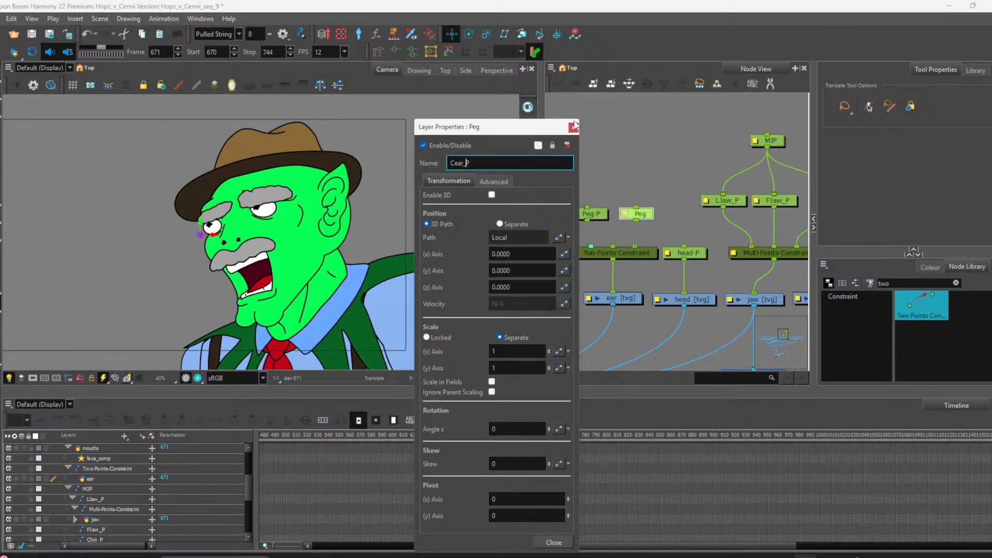
pyautogui.click(573, 130)
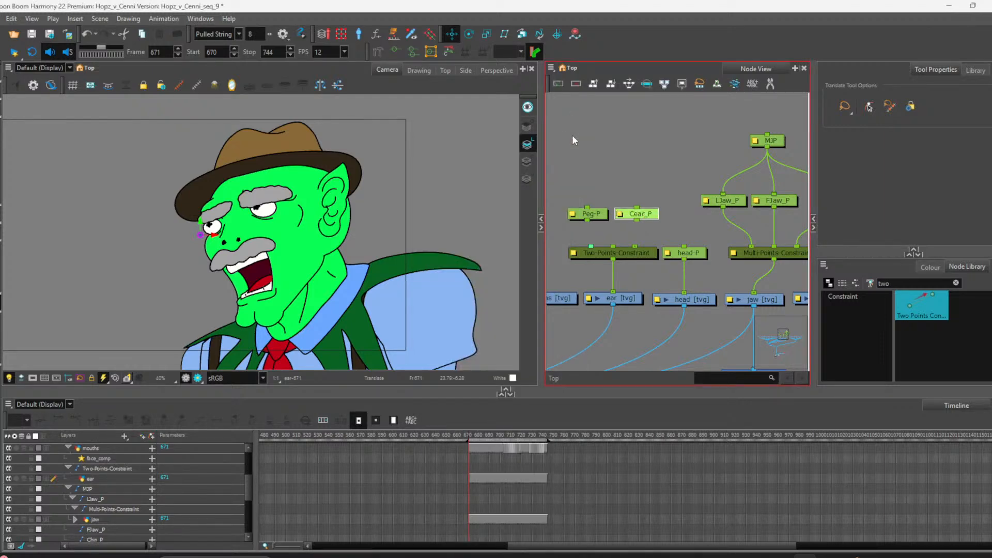
# Step: Rename the second new peg to Tear_p in its layer properties
pyautogui.click(598, 215)
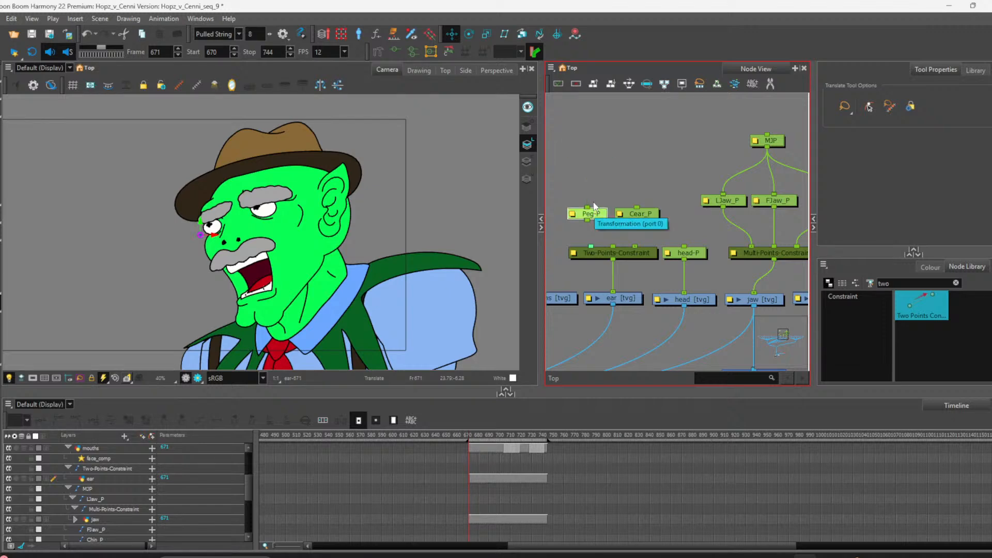
pyautogui.doubleClick(591, 214)
pyautogui.click(494, 166)
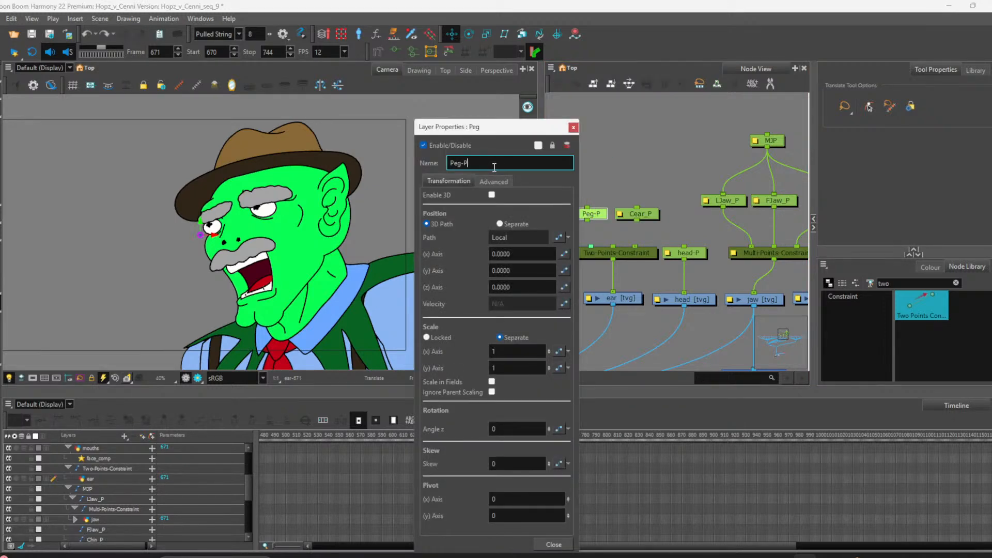
pyautogui.moveTo(494, 165); pyautogui.dragTo(425, 172)
pyautogui.write('Top_ear')
pyautogui.press('BackSpace')
pyautogui.press('BackSpace')
pyautogui.press('BackSpace')
pyautogui.press('End')
pyautogui.write('_p')
pyautogui.click(573, 128)
# Step: Connect Cear_P and Tear_p to the two inputs of the Two-Points-Constraint
pyautogui.moveTo(635, 220); pyautogui.dragTo(635, 247)
pyautogui.moveTo(587, 221); pyautogui.dragTo(613, 246)
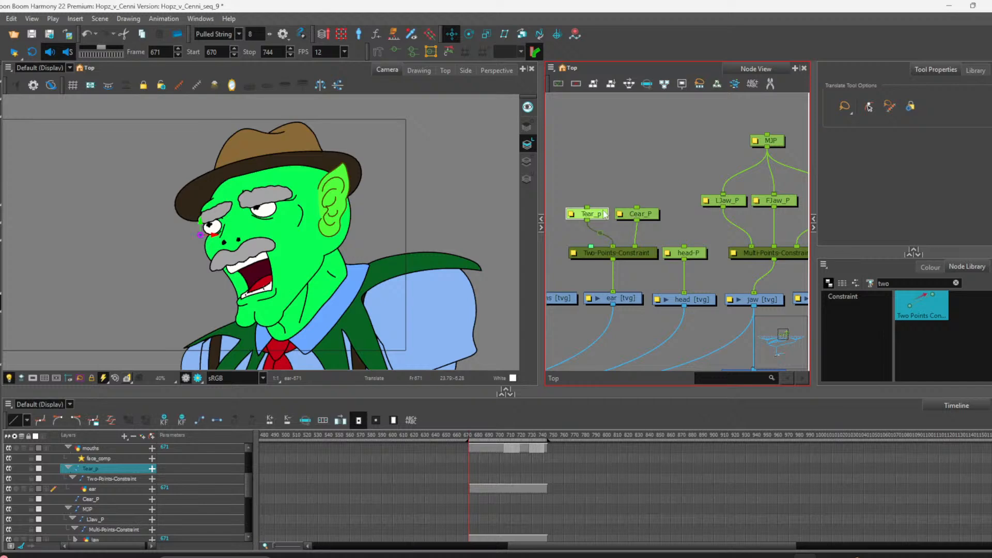
pyautogui.moveTo(594, 213); pyautogui.dragTo(598, 213)
# Step: Add a parent peg named MEP above Tear_p and Cear_P, connecting both pegs to it
pyautogui.click(645, 216)
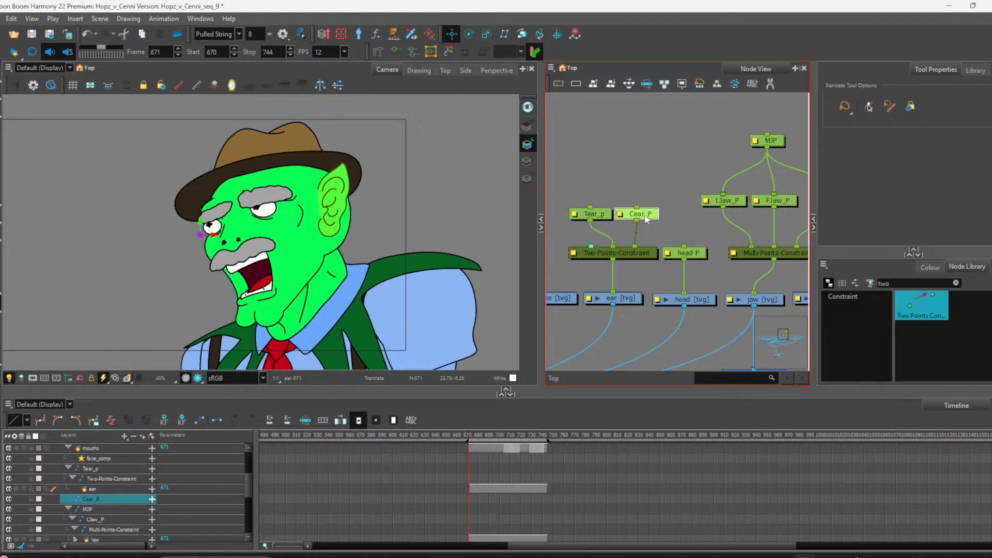
pyautogui.click(605, 216)
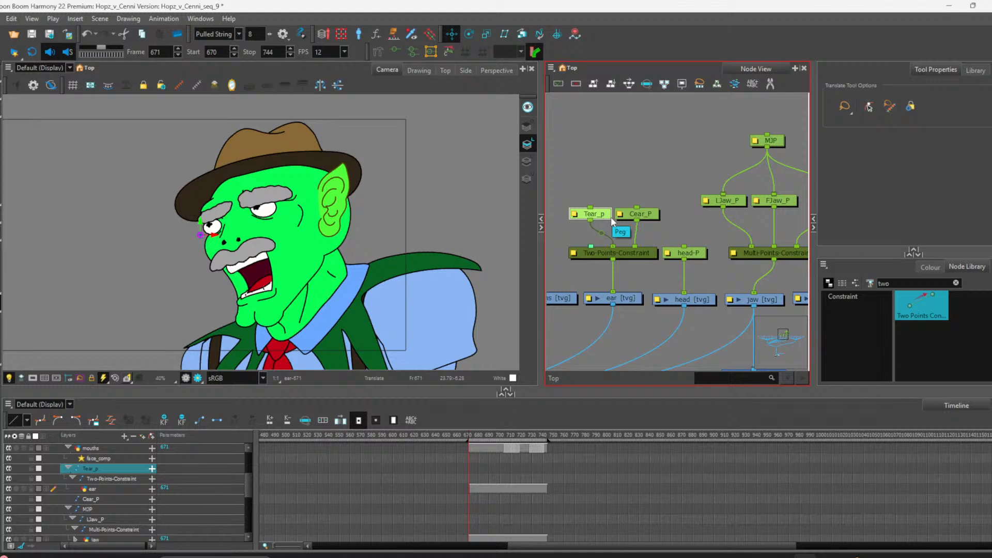
pyautogui.hotkey('ctrl', 'p')
pyautogui.moveTo(594, 156); pyautogui.dragTo(637, 208)
pyautogui.doubleClick(578, 153)
pyautogui.moveTo(483, 164); pyautogui.dragTo(431, 166)
pyautogui.write('M')
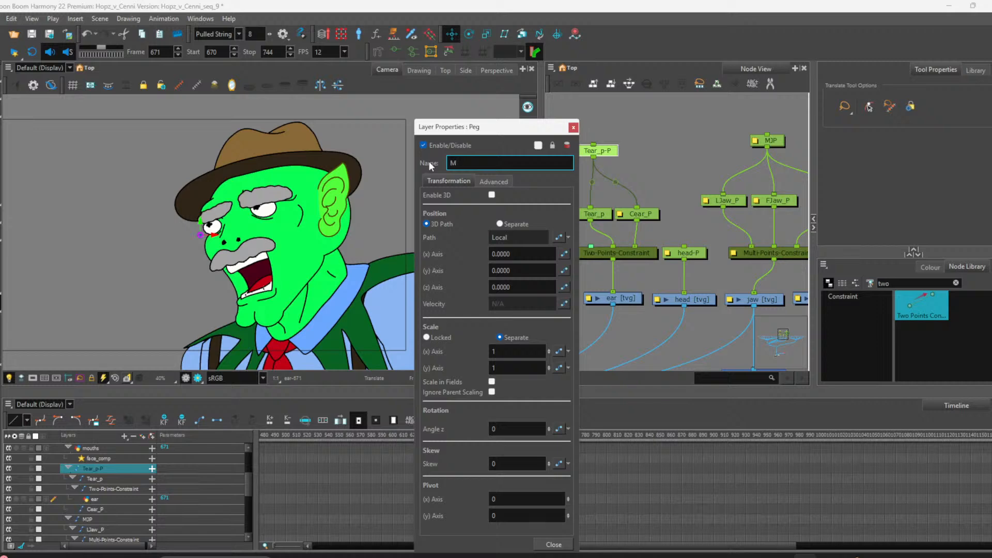
pyautogui.write('EP')
pyautogui.press('Return')
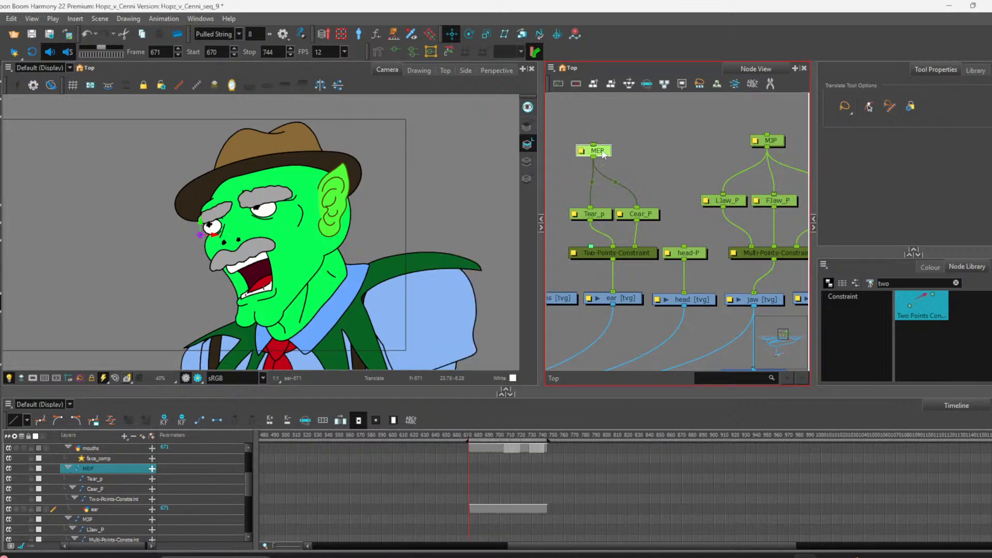
pyautogui.moveTo(604, 154); pyautogui.dragTo(622, 167)
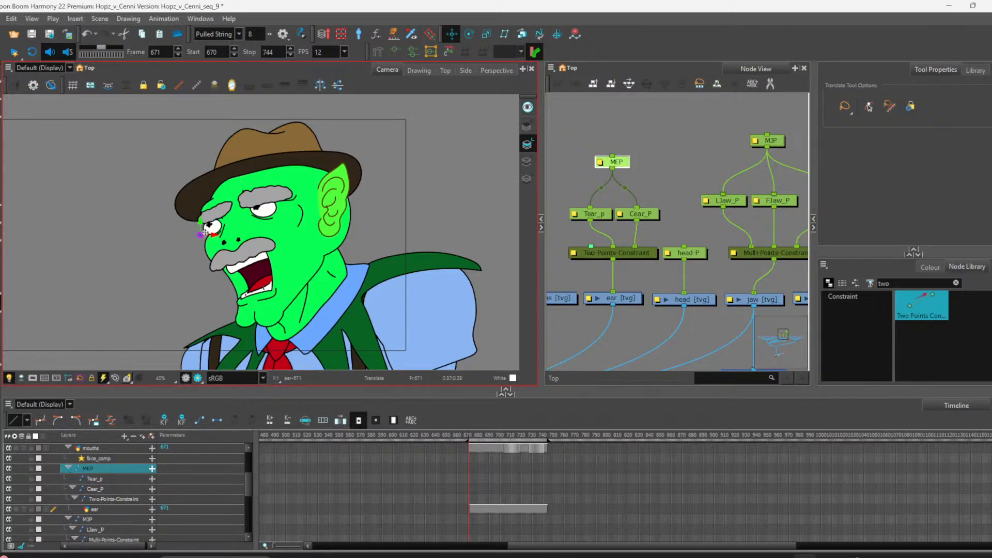
# Step: Move the MEP peg's position onto the ear
pyautogui.moveTo(213, 229); pyautogui.dragTo(323, 210)
pyautogui.click(686, 248)
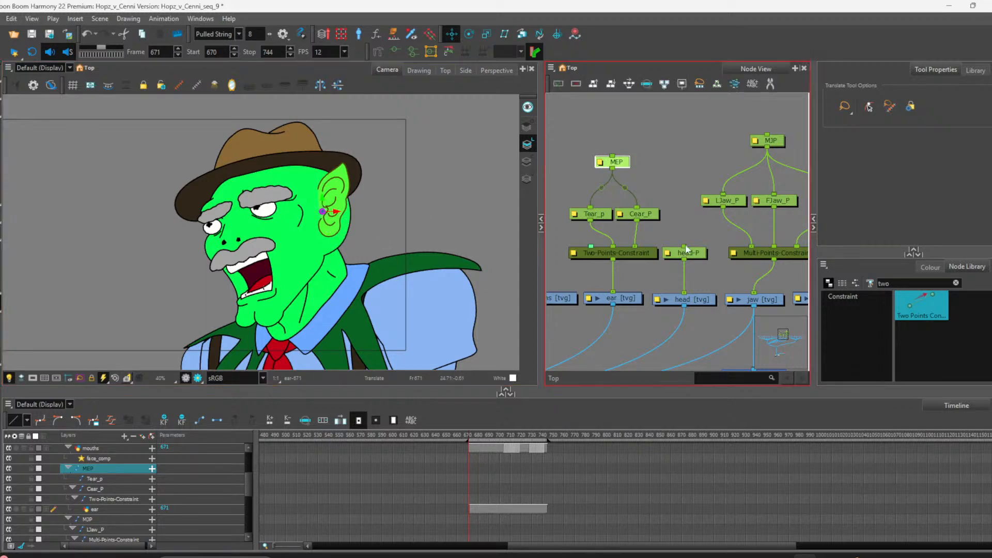
# Step: Place Tear_p's position at the tip of the ear and Cear_P's at the ear's centre
pyautogui.click(593, 214)
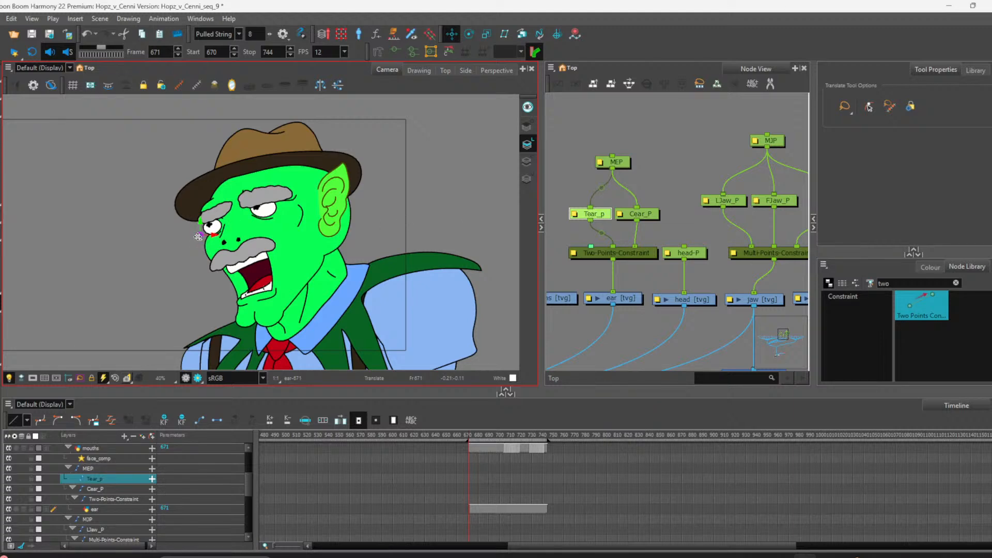
pyautogui.moveTo(198, 237); pyautogui.dragTo(341, 171)
pyautogui.click(649, 217)
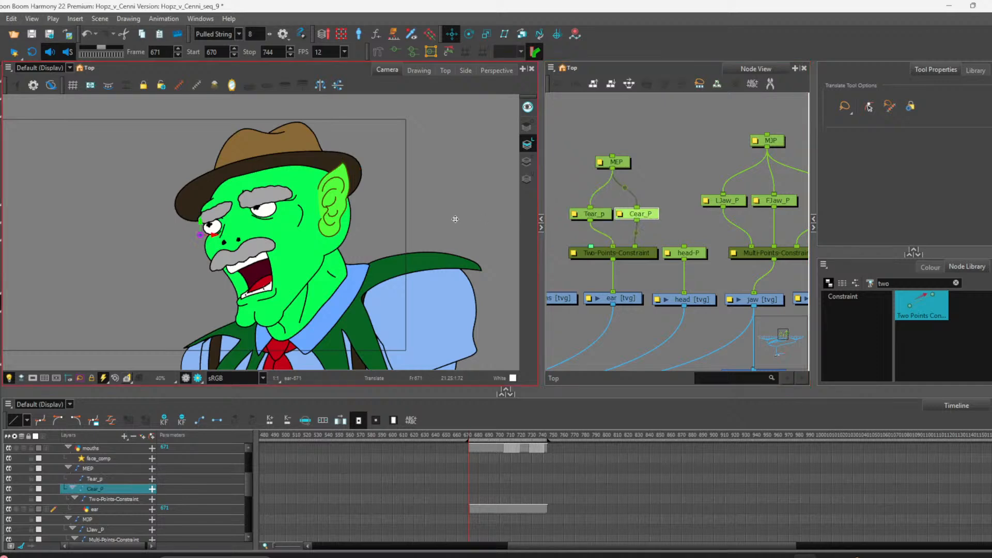
pyautogui.moveTo(279, 224); pyautogui.dragTo(321, 220)
# Step: Try to nudge Tear_p's position on the ear tip, then undo the last change
pyautogui.click(593, 214)
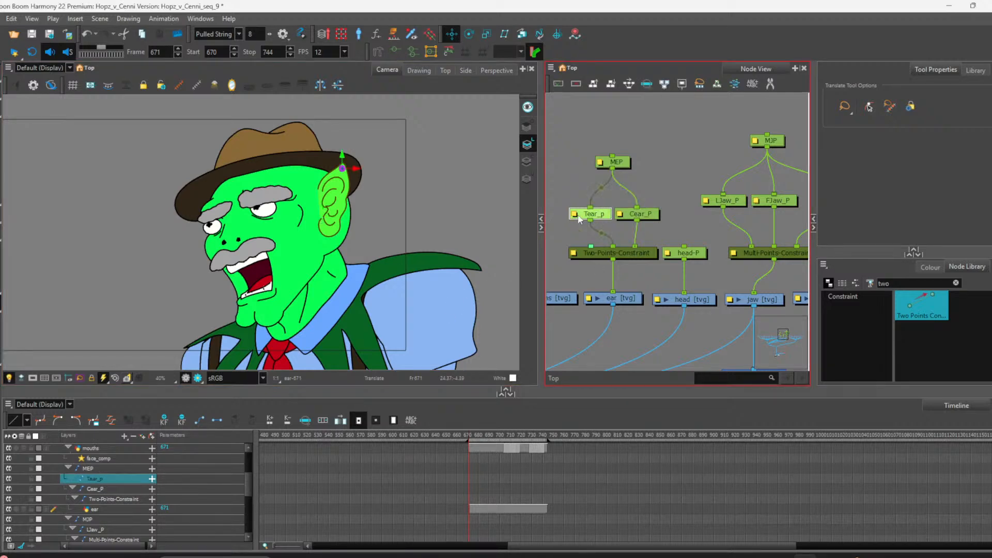
pyautogui.moveTo(340, 181)
pyautogui.mouseDown()
pyautogui.moveTo(333, 175)
pyautogui.moveTo(336, 189)
pyautogui.mouseUp()
pyautogui.hotkey('shift', '2')
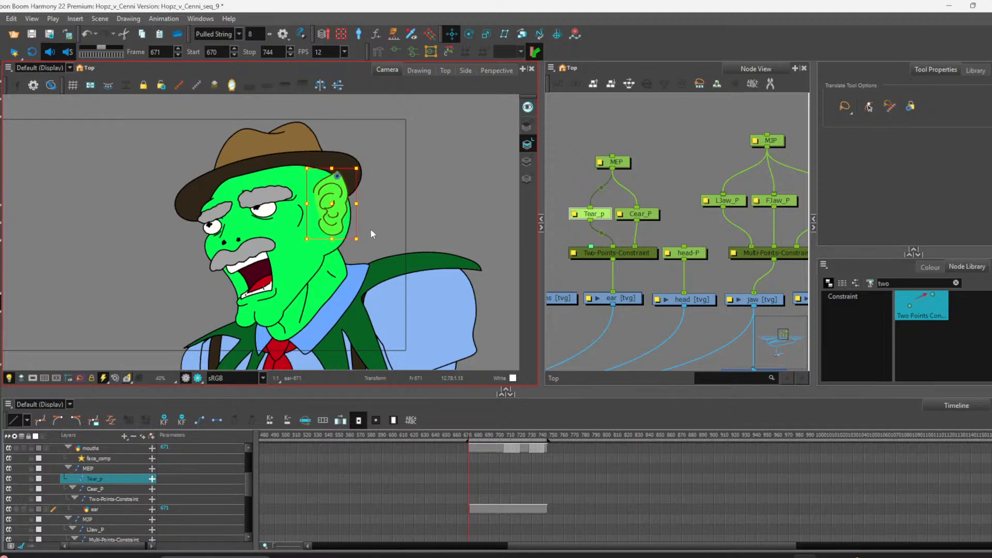
pyautogui.hotkey('ctrl', 'z')
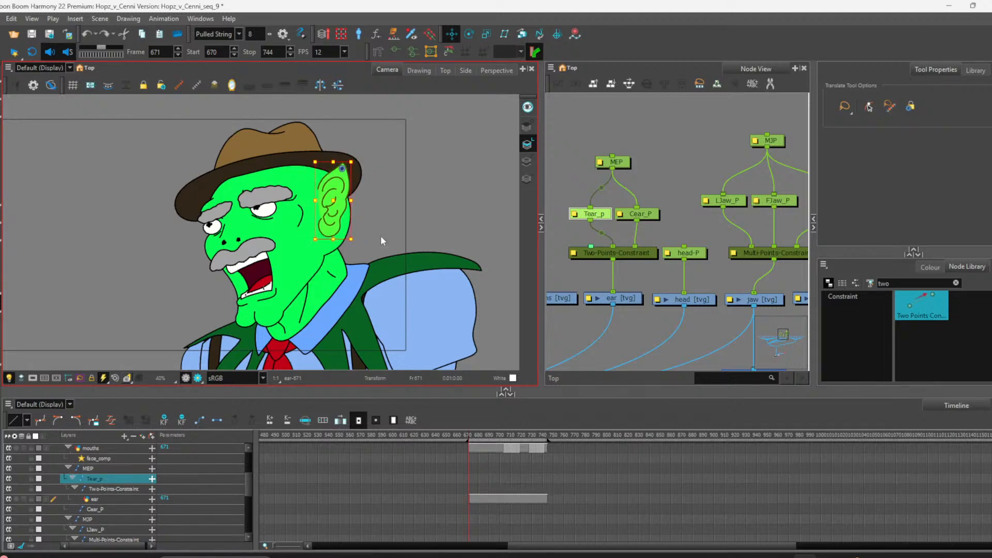
# Step: Locate and select the mouths node in the node network
pyautogui.scroll(-3, 697, 230)
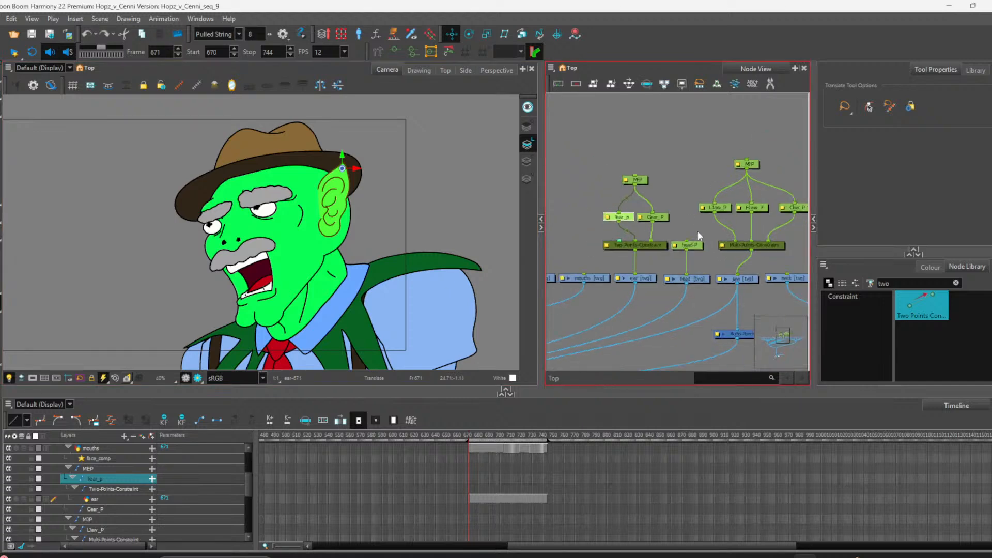
pyautogui.scroll(4, 612, 253)
pyautogui.click(605, 292)
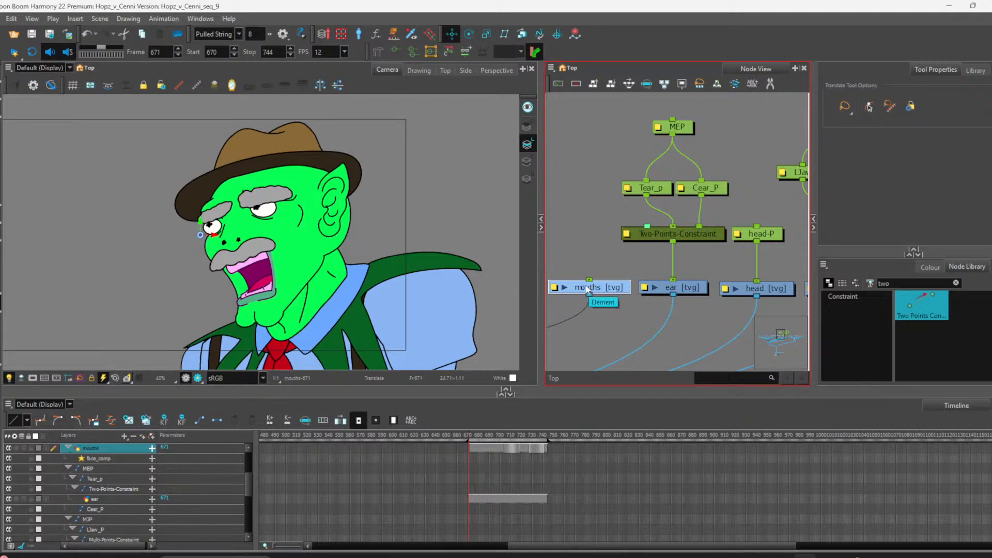
pyautogui.scroll(-2, 588, 247)
pyautogui.scroll(-2, 595, 246)
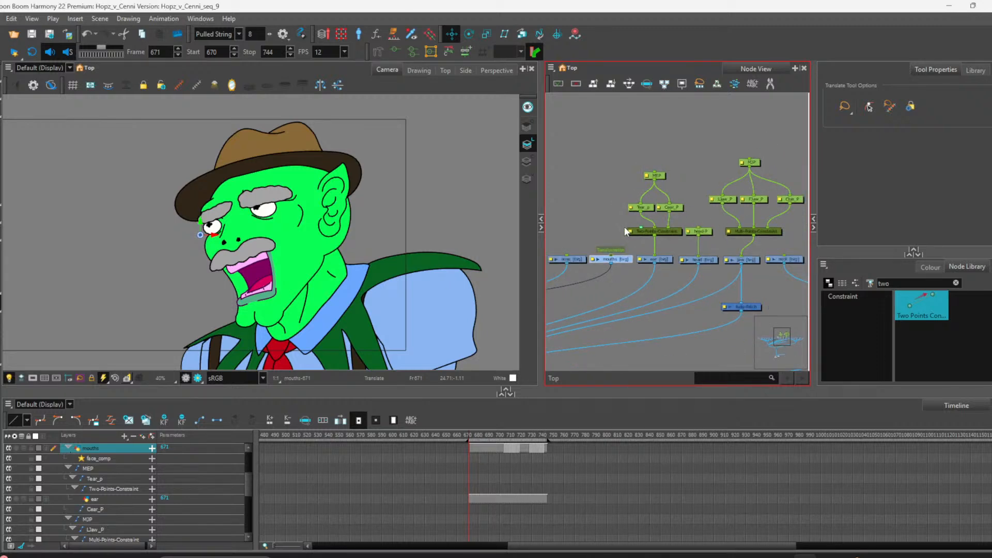
pyautogui.scroll(-3, 607, 222)
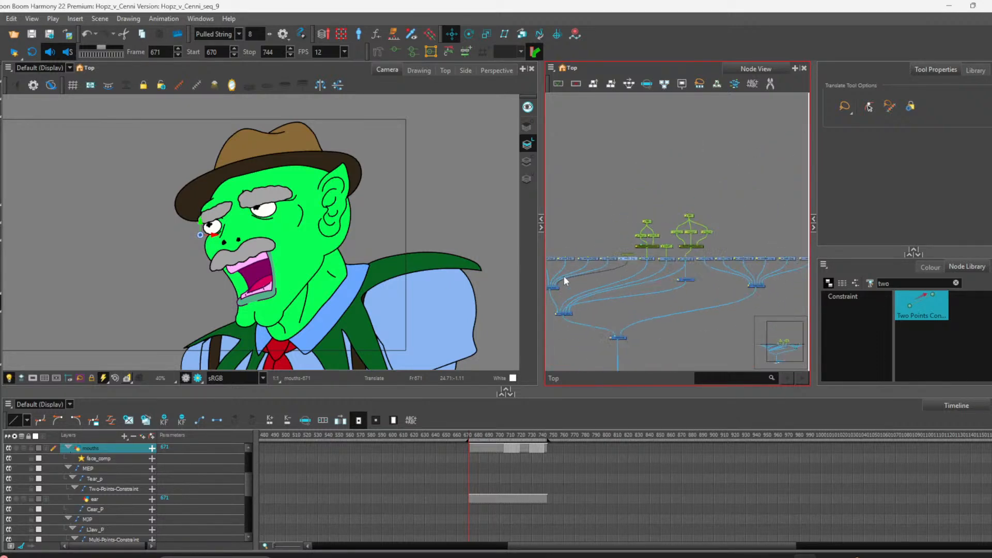
pyautogui.scroll(2, 564, 278)
pyautogui.scroll(4, 653, 268)
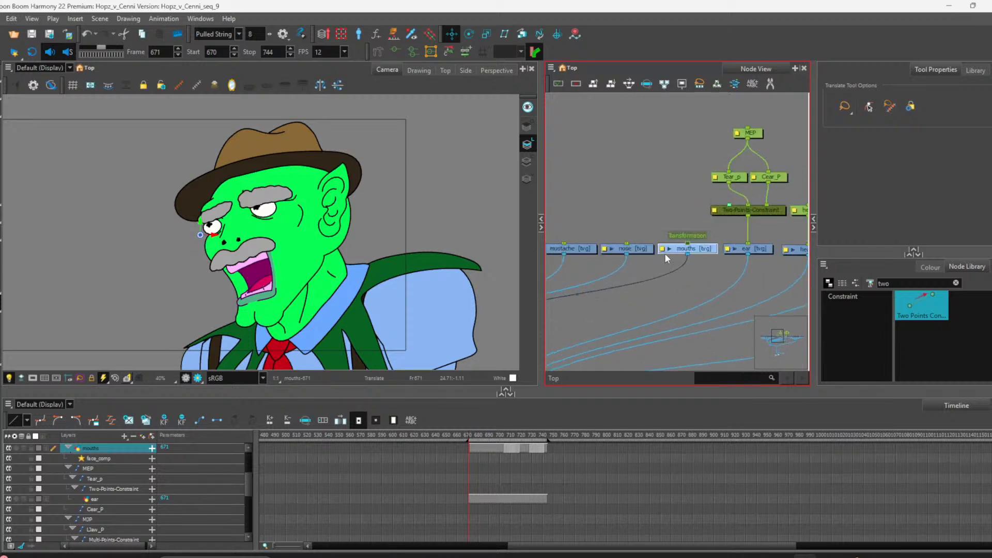
pyautogui.scroll(-5, 677, 250)
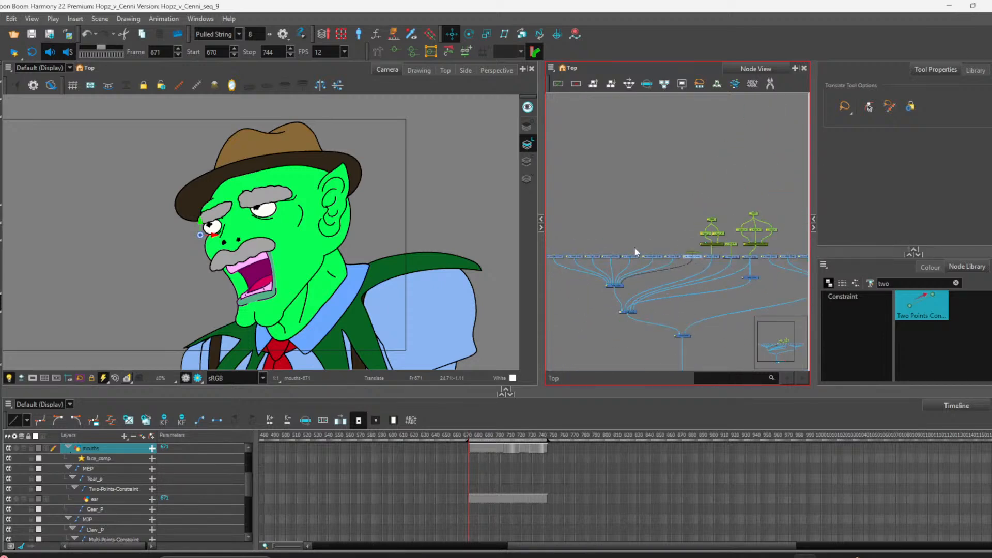
# Step: Add a peg above the mouths node and move the mouths-P pivot onto the mouth
pyautogui.scroll(-3, 592, 237)
pyautogui.moveTo(589, 233); pyautogui.dragTo(630, 198)
pyautogui.scroll(-2, 631, 230)
pyautogui.scroll(-1, 646, 150)
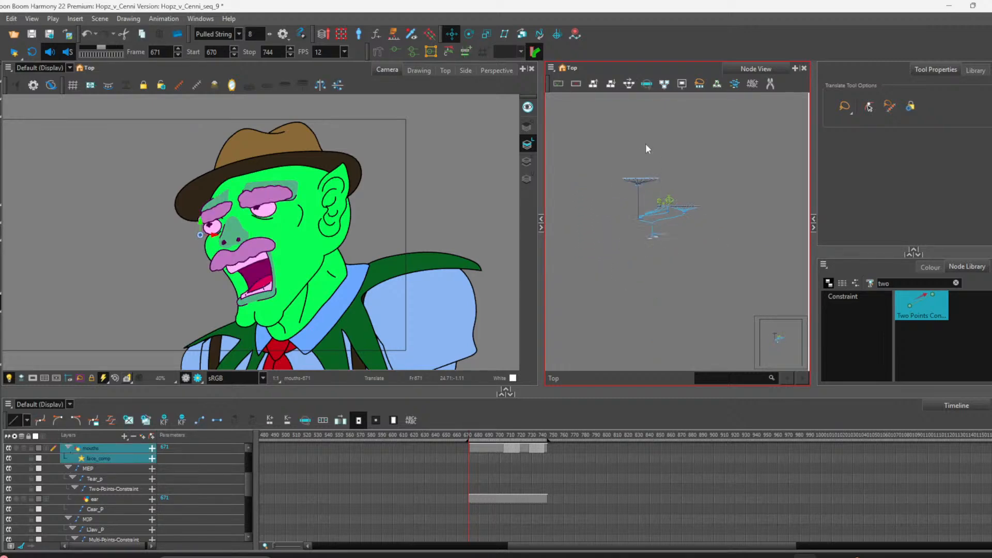
pyautogui.scroll(5, 643, 153)
pyautogui.click(672, 228)
pyautogui.scroll(-2, 672, 227)
pyautogui.scroll(4, 714, 268)
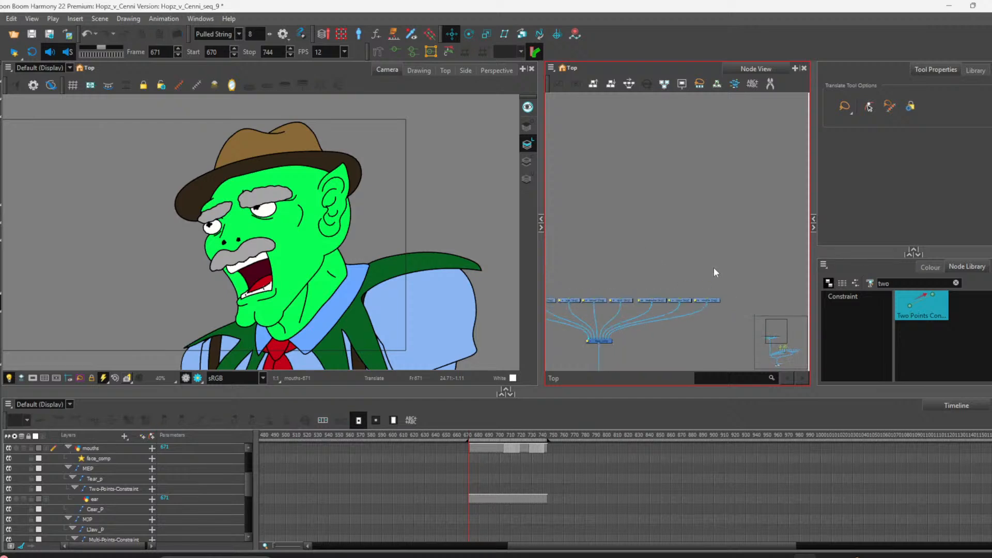
pyautogui.scroll(2, 684, 296)
pyautogui.scroll(-3, 674, 249)
pyautogui.scroll(4, 706, 289)
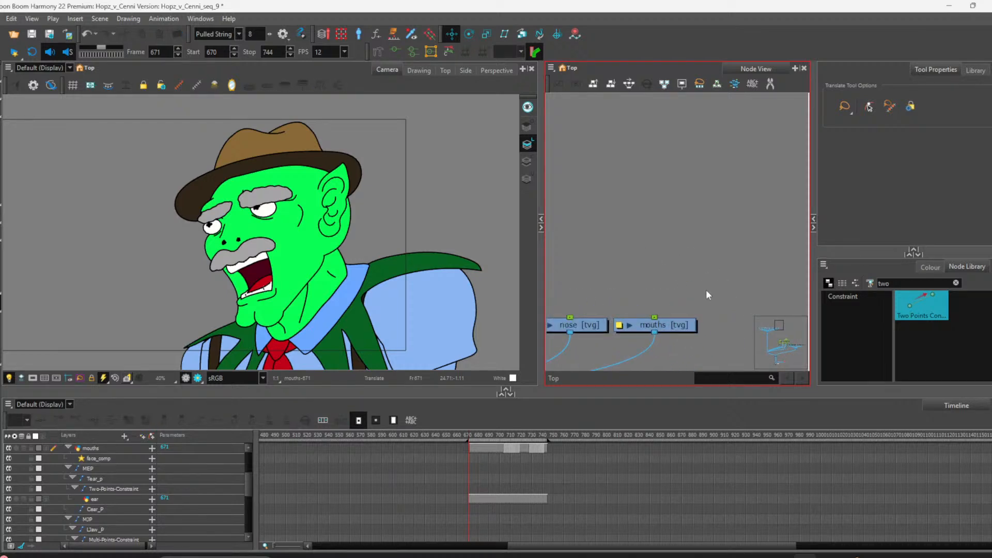
pyautogui.click(657, 319)
pyautogui.hotkey('ctrl', 'p')
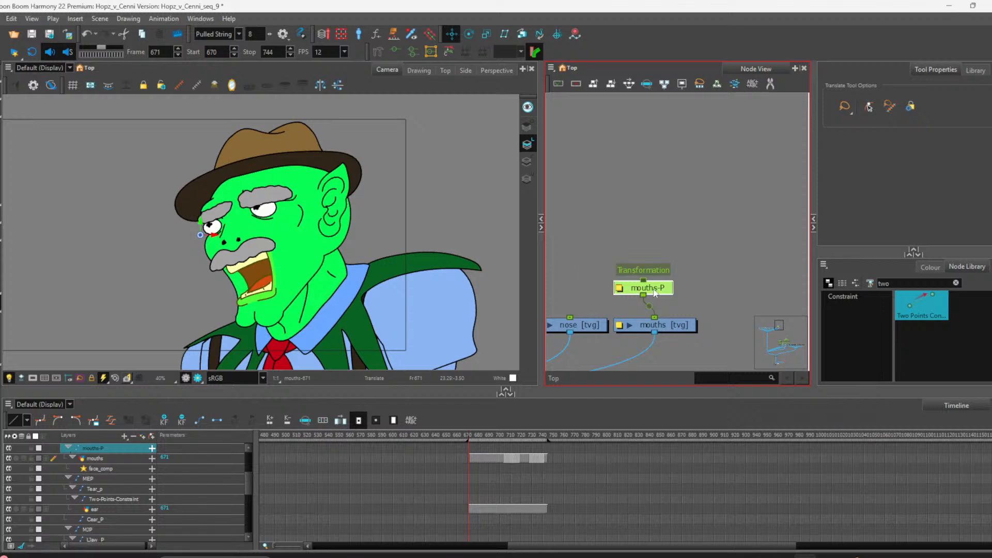
pyautogui.moveTo(653, 293); pyautogui.dragTo(665, 291)
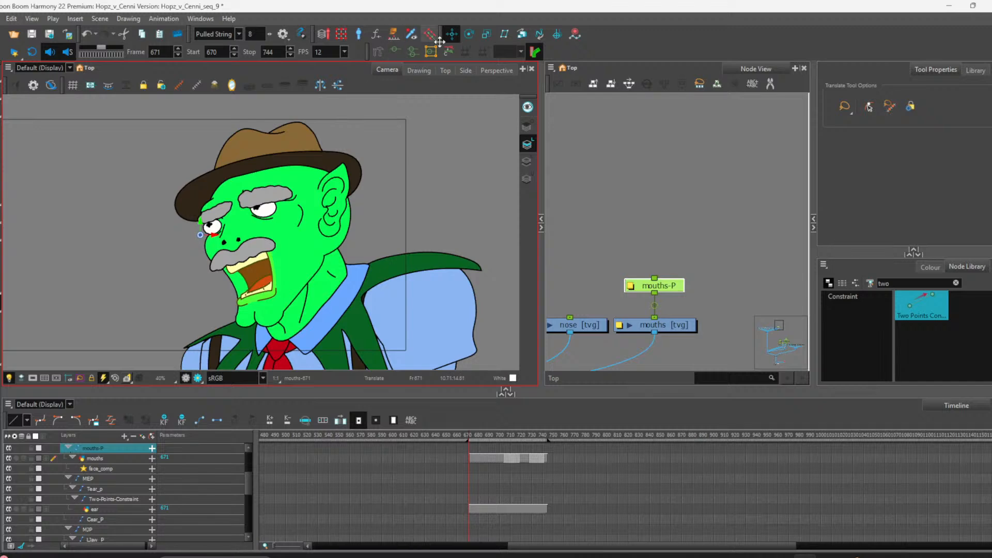
pyautogui.moveTo(201, 235); pyautogui.dragTo(233, 251)
# Step: Add a peg above the nose node and move the nose-P pivot onto the nose
pyautogui.scroll(-2, 664, 320)
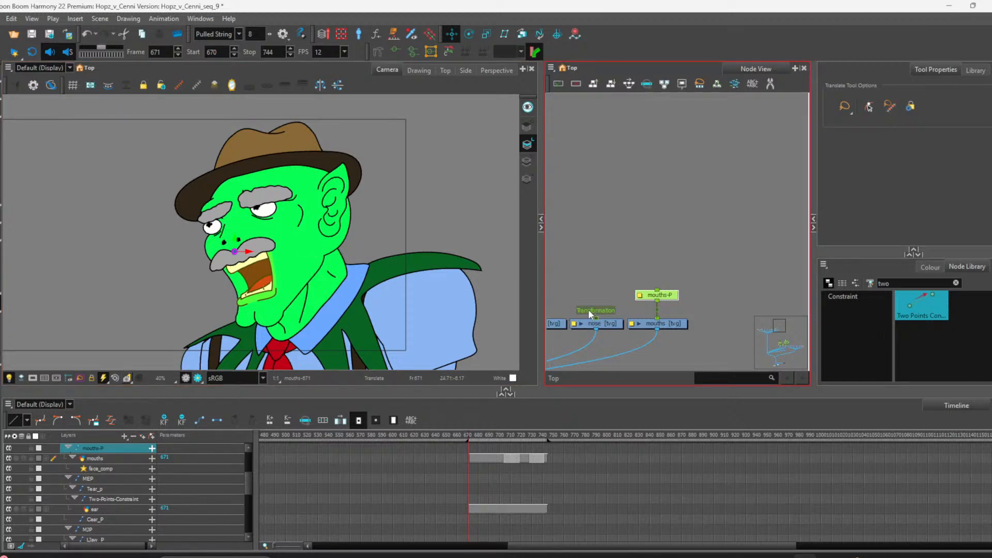
pyautogui.hotkey('ctrl', 'p')
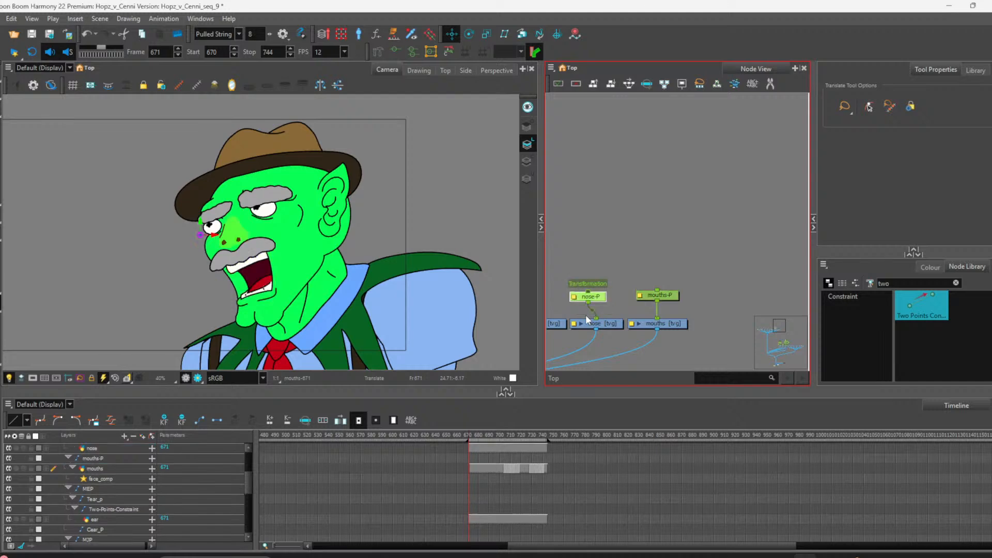
pyautogui.moveTo(593, 297); pyautogui.dragTo(601, 295)
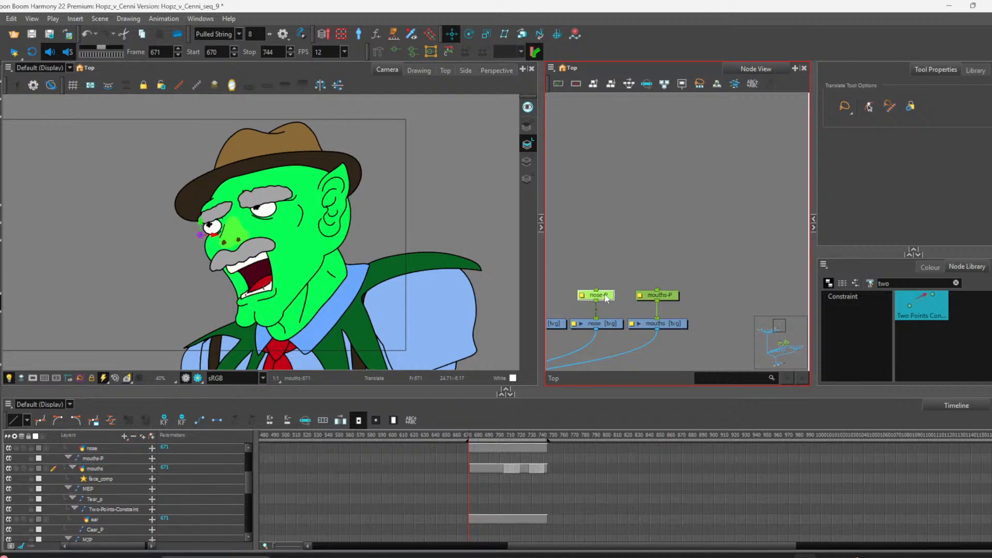
pyautogui.moveTo(201, 235); pyautogui.dragTo(232, 221)
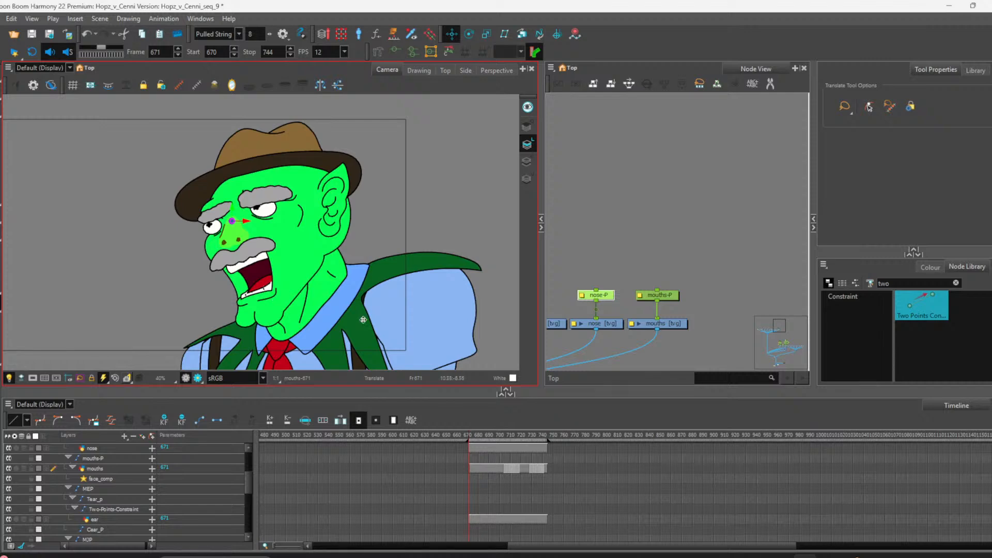
# Step: Select the mustache node and create an envelope deformation with Envelope Creator, using Create Single Center Line
pyautogui.scroll(-3, 739, 272)
pyautogui.scroll(4, 664, 290)
pyautogui.click(578, 305)
pyautogui.scroll(-4, 641, 291)
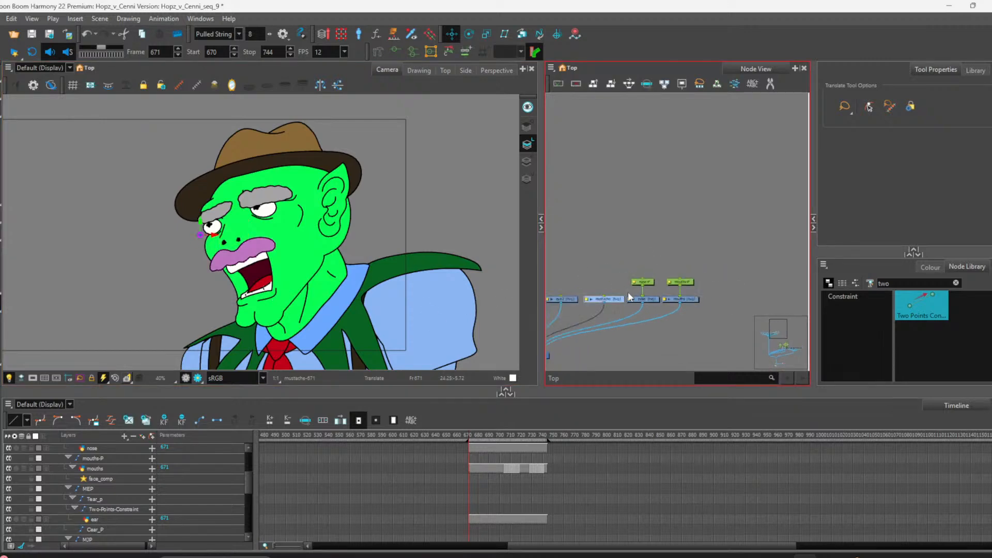
pyautogui.scroll(3, 618, 292)
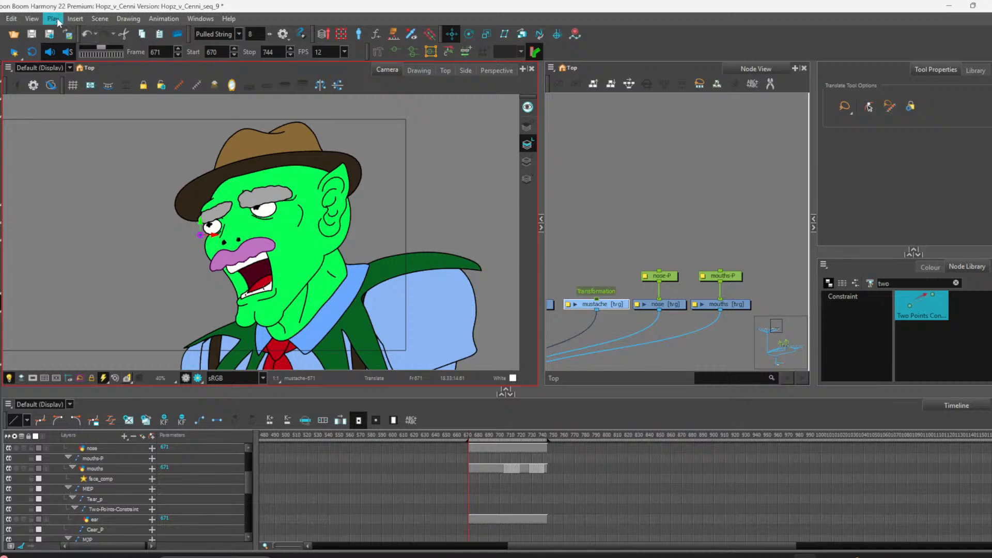
pyautogui.click(74, 19)
pyautogui.moveTo(107, 24)
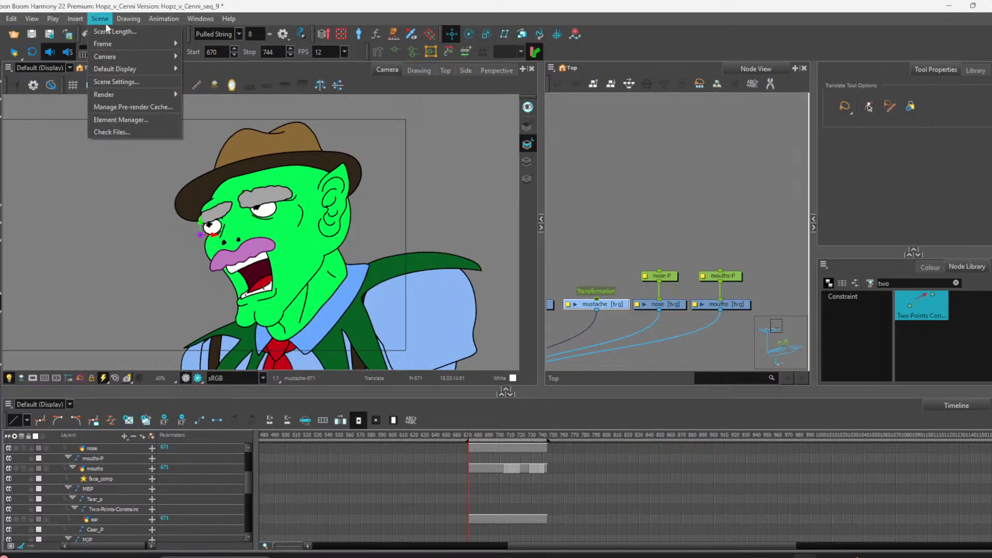
pyautogui.moveTo(155, 20)
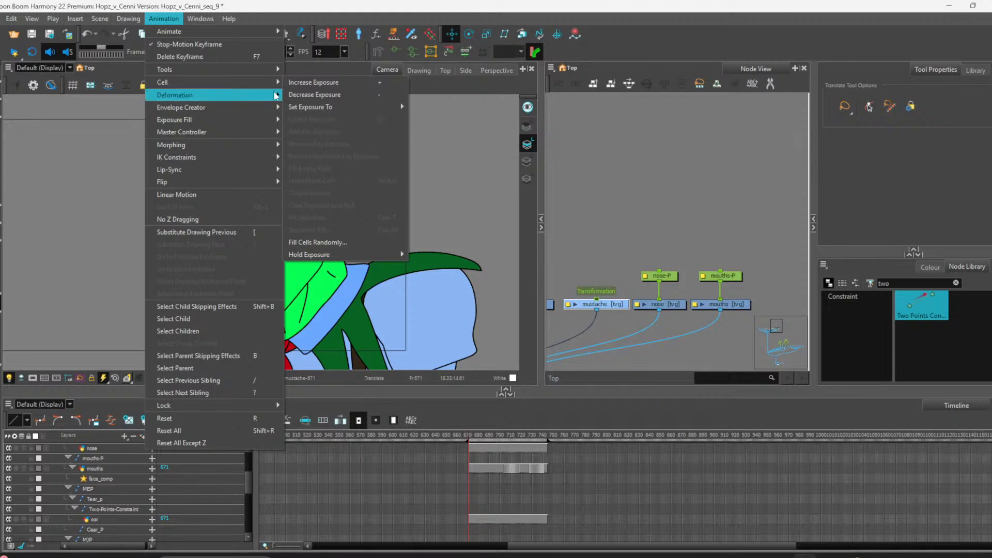
pyautogui.moveTo(276, 95)
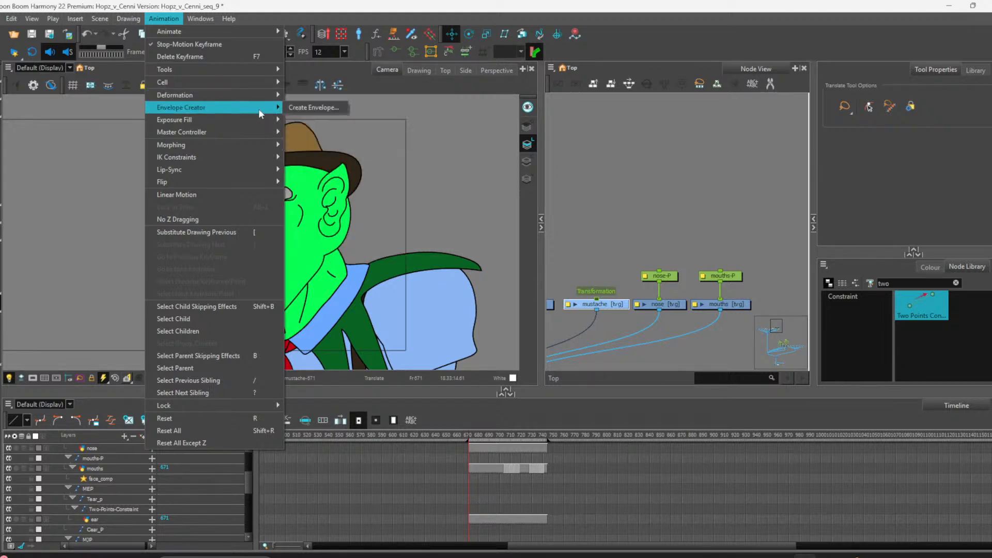
pyautogui.click(298, 108)
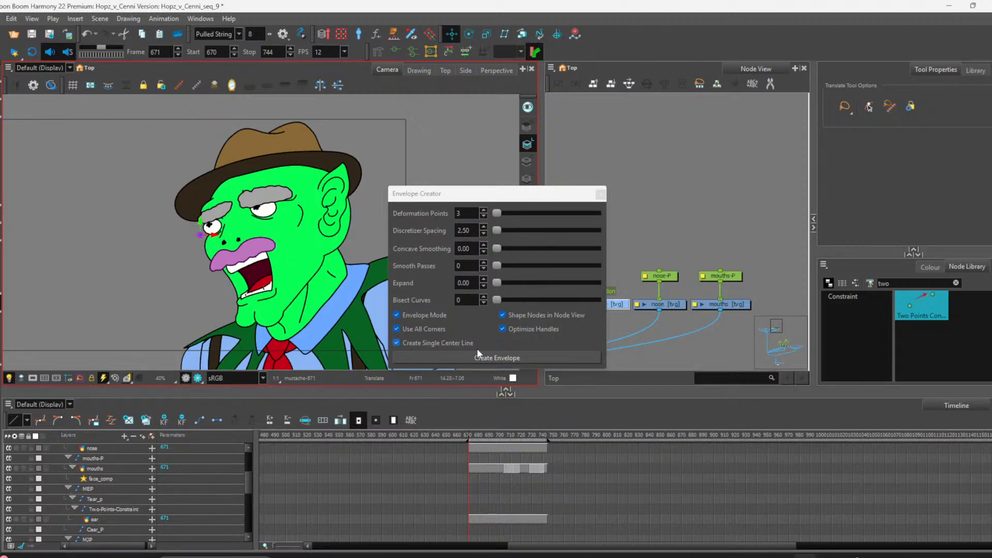
pyautogui.click(406, 341)
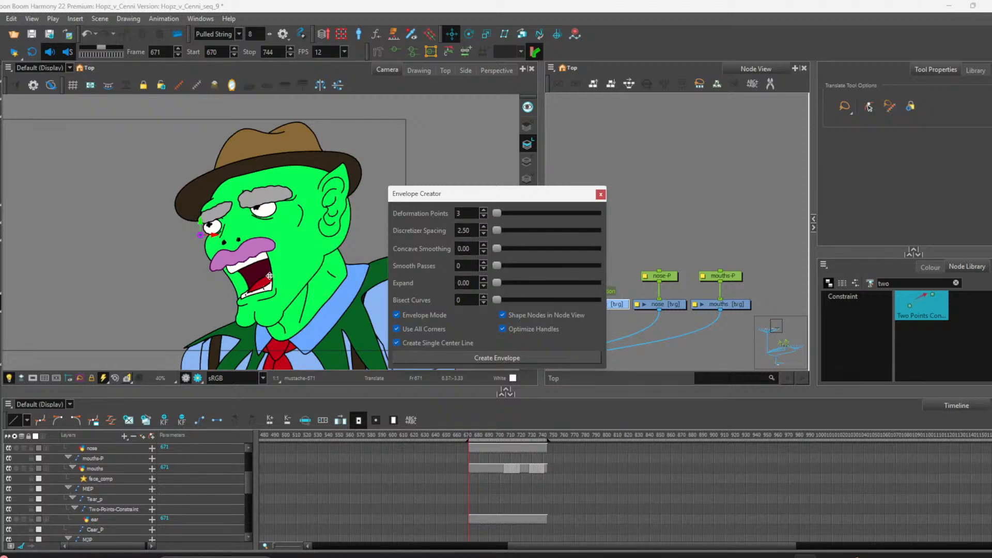
pyautogui.click(522, 356)
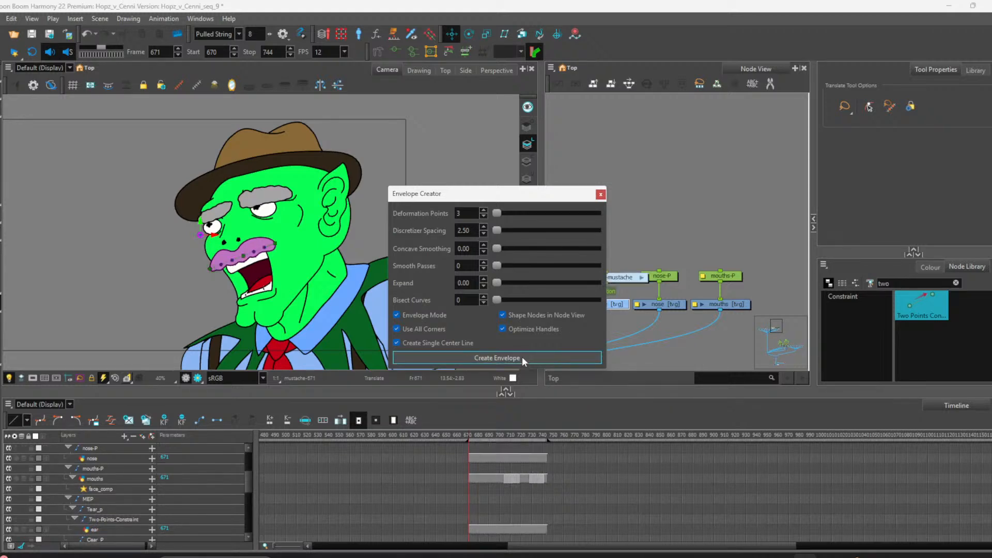
pyautogui.click(600, 194)
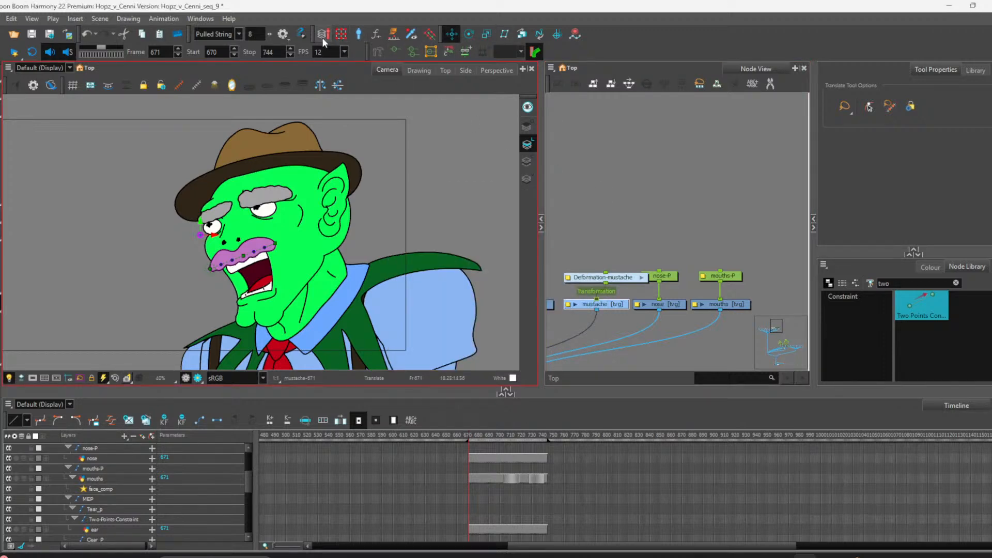
# Step: Switch to the Rigging tool and adjust the mustache deformation curve's points and handles along the mustache
pyautogui.click(377, 51)
pyautogui.moveTo(369, 51); pyautogui.dragTo(584, 41)
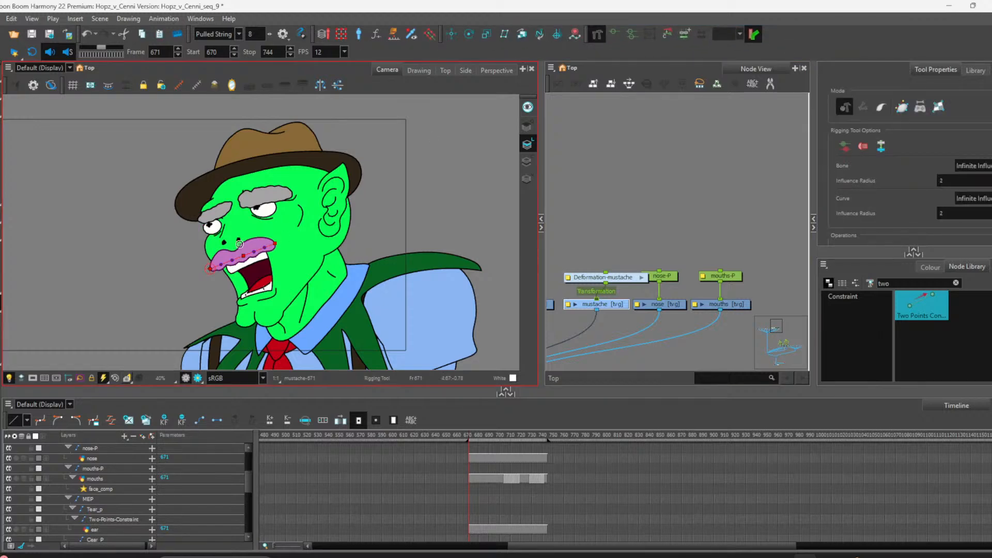
pyautogui.scroll(4, 239, 244)
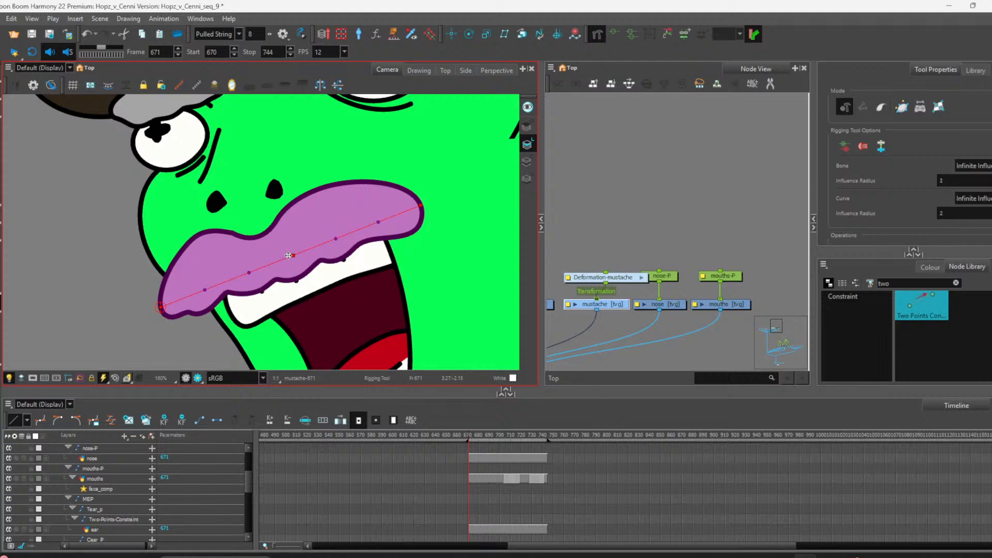
pyautogui.moveTo(288, 255); pyautogui.dragTo(263, 267)
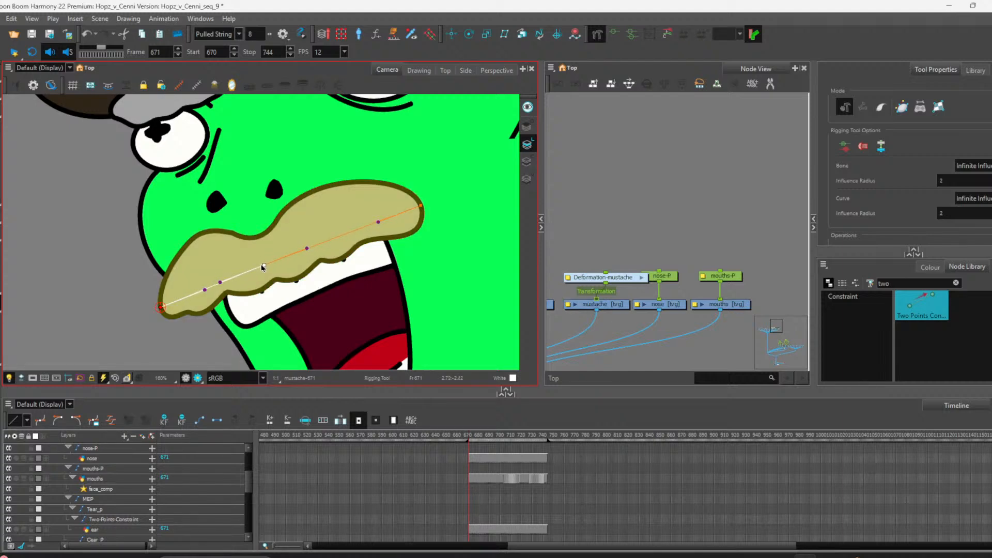
pyautogui.moveTo(160, 307); pyautogui.dragTo(157, 311)
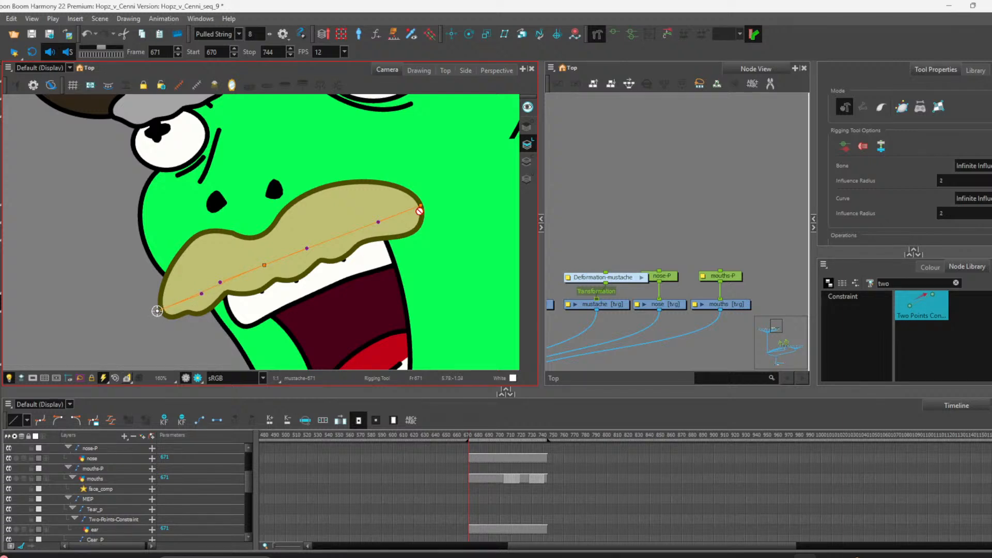
pyautogui.moveTo(421, 206); pyautogui.dragTo(426, 207)
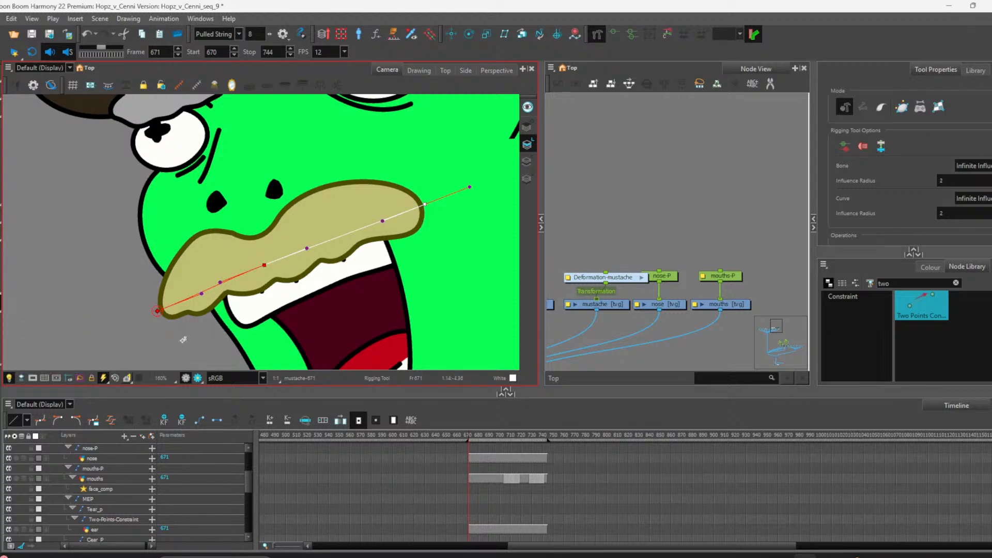
pyautogui.moveTo(160, 311)
pyautogui.mouseDown()
pyautogui.moveTo(279, 253)
pyautogui.moveTo(233, 250)
pyautogui.moveTo(256, 261)
pyautogui.moveTo(307, 239)
pyautogui.moveTo(156, 298)
pyautogui.moveTo(150, 317)
pyautogui.moveTo(279, 259)
pyautogui.moveTo(103, 314)
pyautogui.moveTo(212, 279)
pyautogui.moveTo(146, 321)
pyautogui.moveTo(155, 314)
pyautogui.mouseUp()
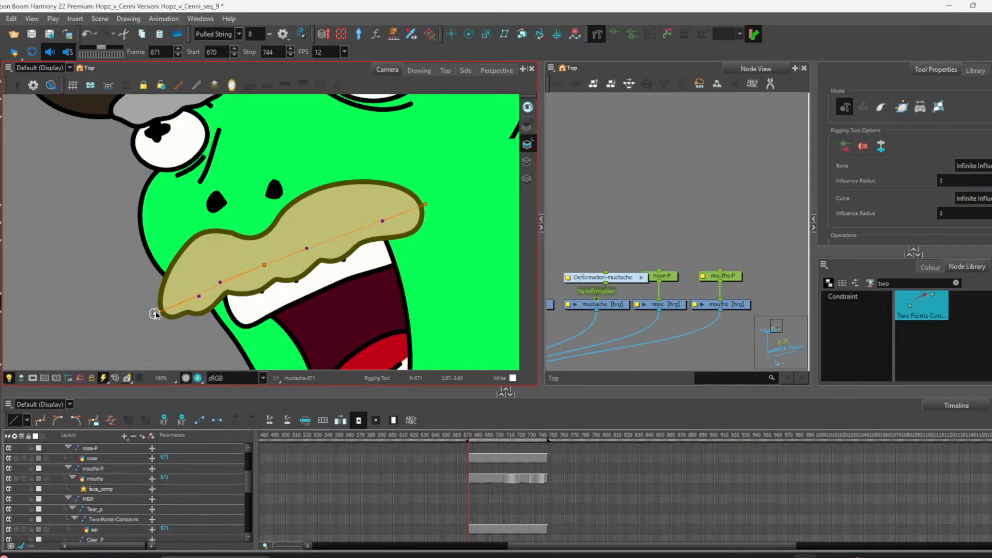
pyautogui.click(199, 296)
pyautogui.moveTo(266, 265); pyautogui.dragTo(270, 265)
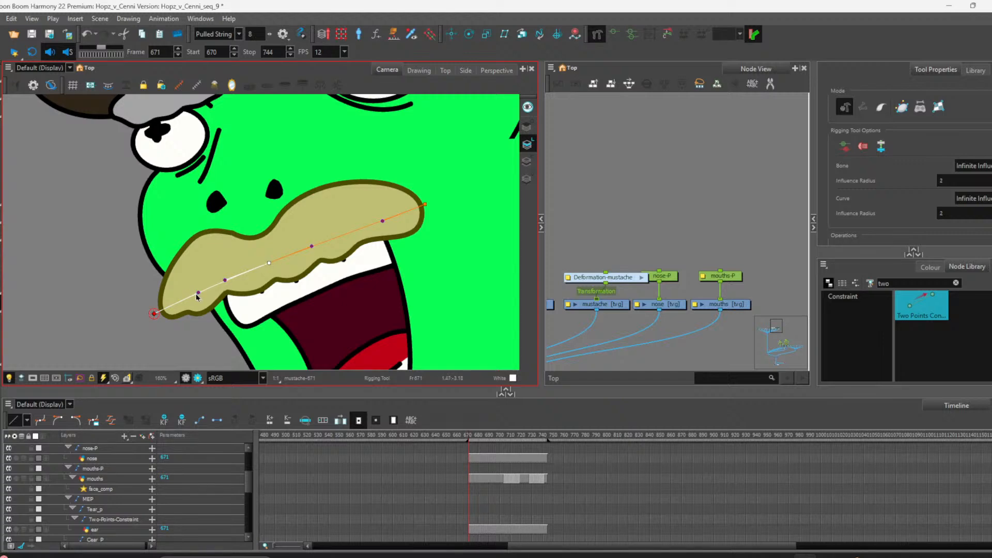
pyautogui.moveTo(196, 297); pyautogui.dragTo(233, 279)
pyautogui.moveTo(312, 248); pyautogui.dragTo(302, 252)
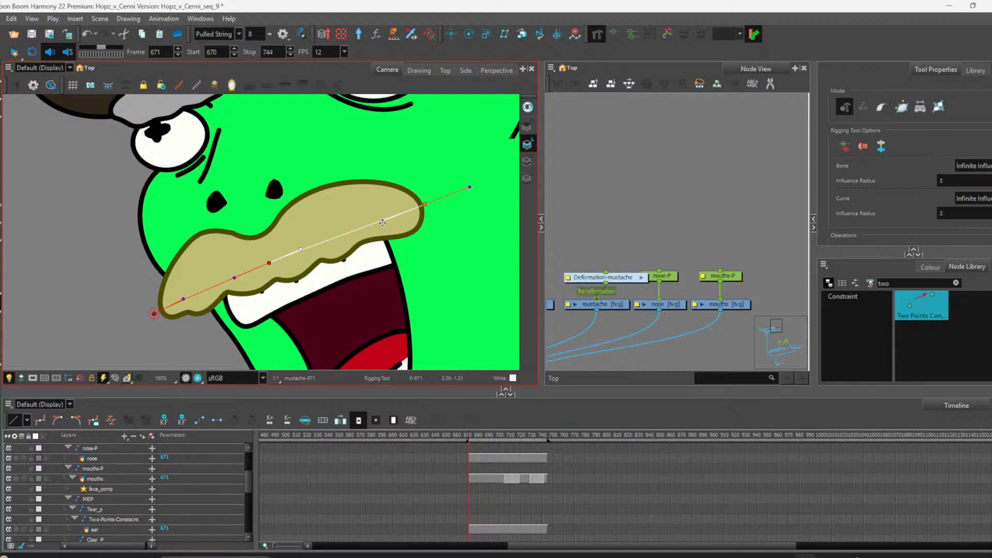
pyautogui.moveTo(383, 223); pyautogui.dragTo(393, 218)
# Step: Open the Deformation-mustache group to examine its curve and offset nodes, then return to the top level
pyautogui.click(666, 293)
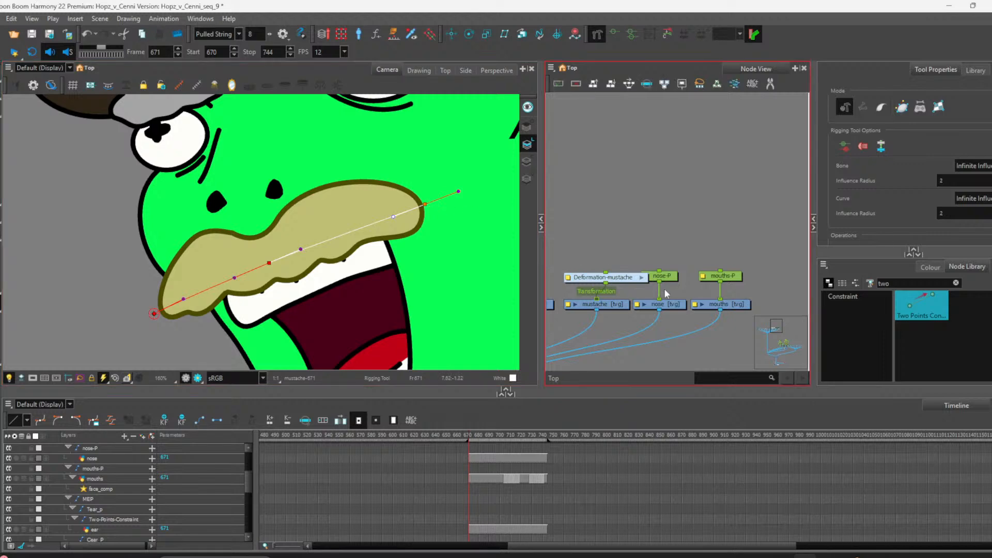
pyautogui.moveTo(625, 276); pyautogui.dragTo(616, 274)
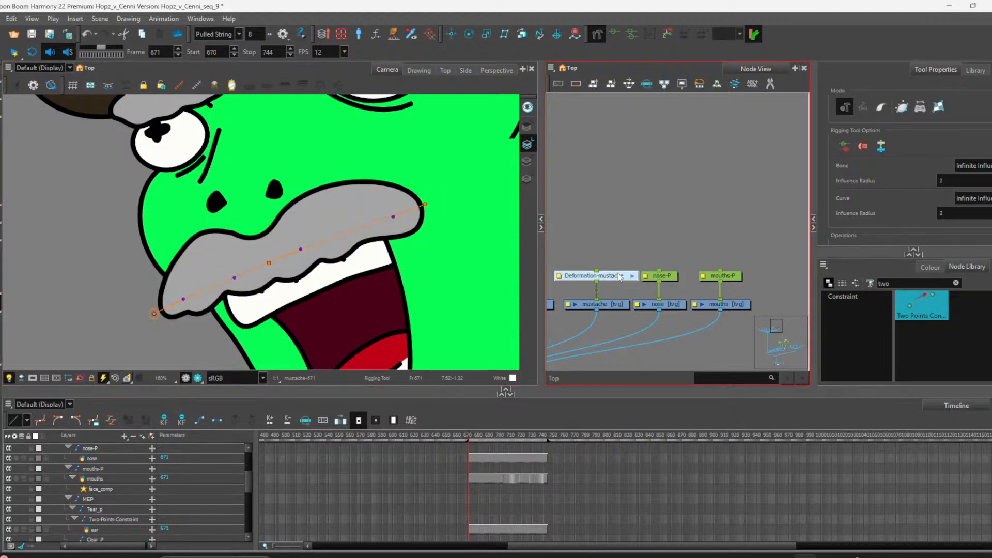
pyautogui.click(633, 276)
pyautogui.scroll(-2, 635, 275)
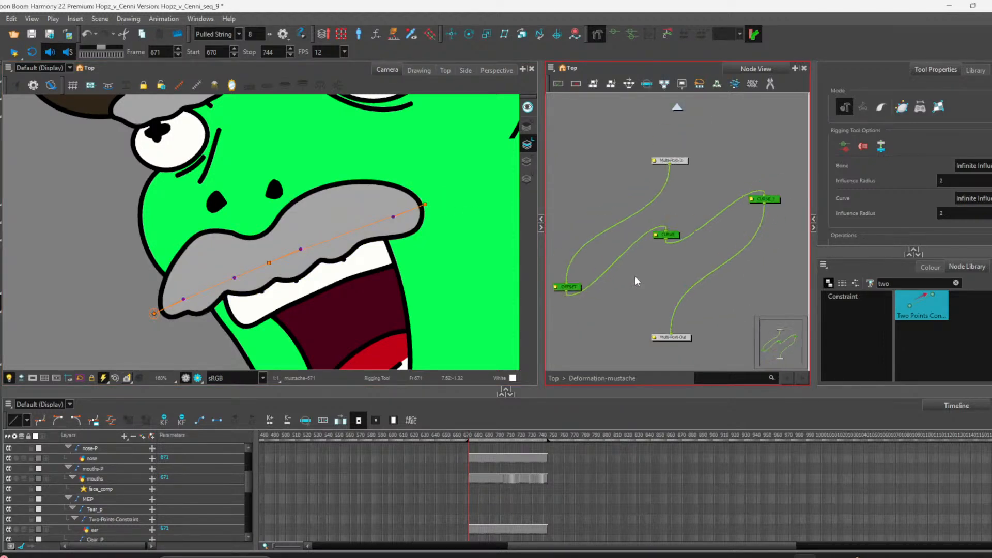
pyautogui.click(800, 187)
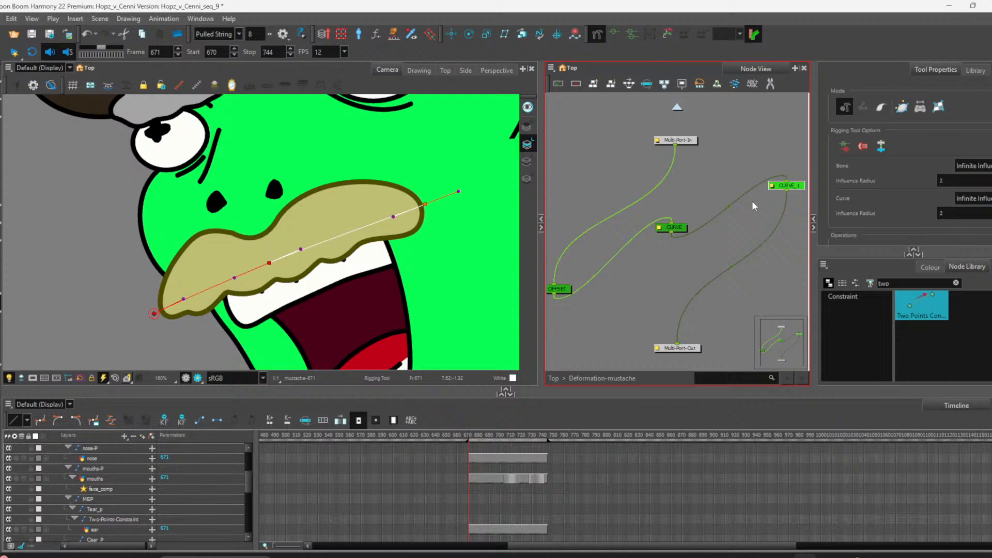
pyautogui.click(688, 228)
pyautogui.click(566, 289)
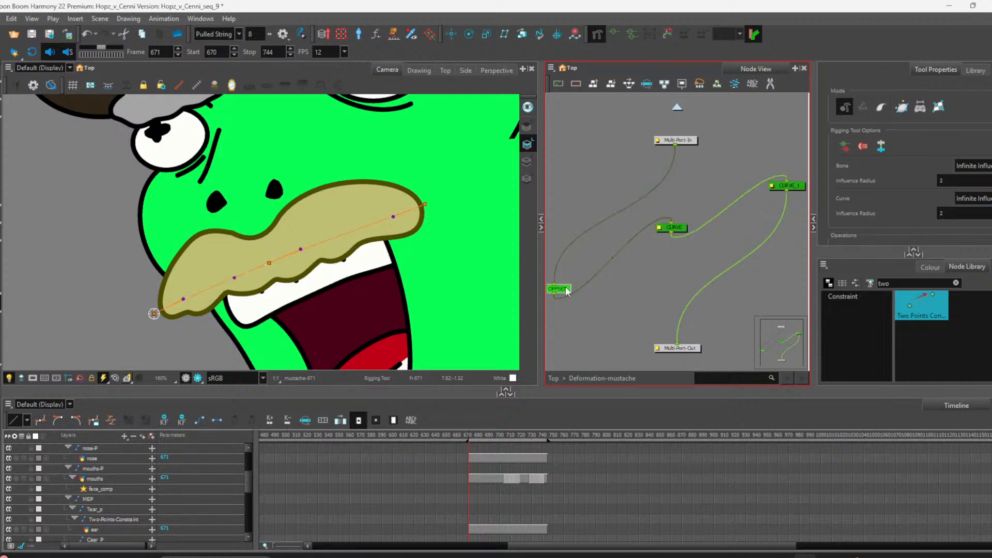
pyautogui.click(678, 109)
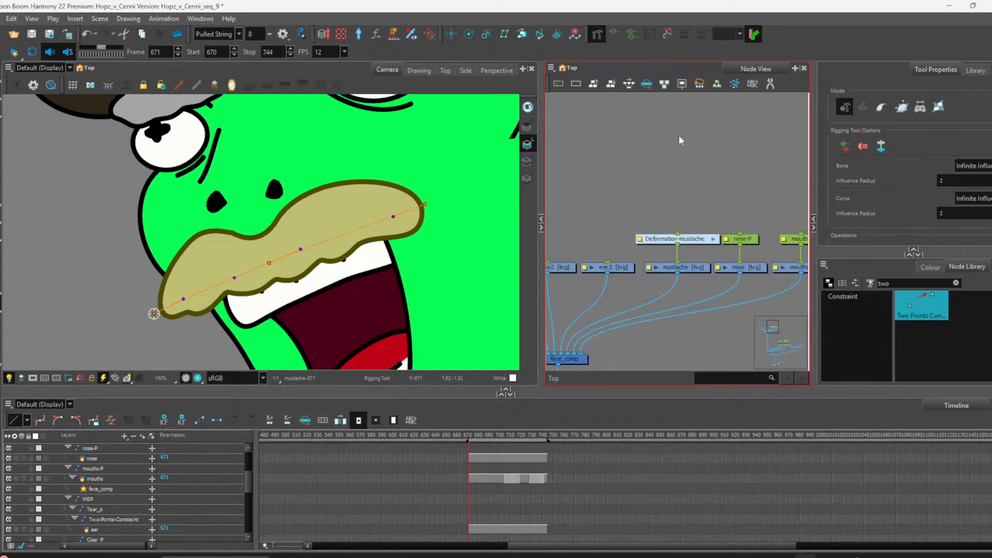
# Step: Add a peg above the Deformation-mustache node and select the new Deformation-mustache-P peg
pyautogui.click(678, 238)
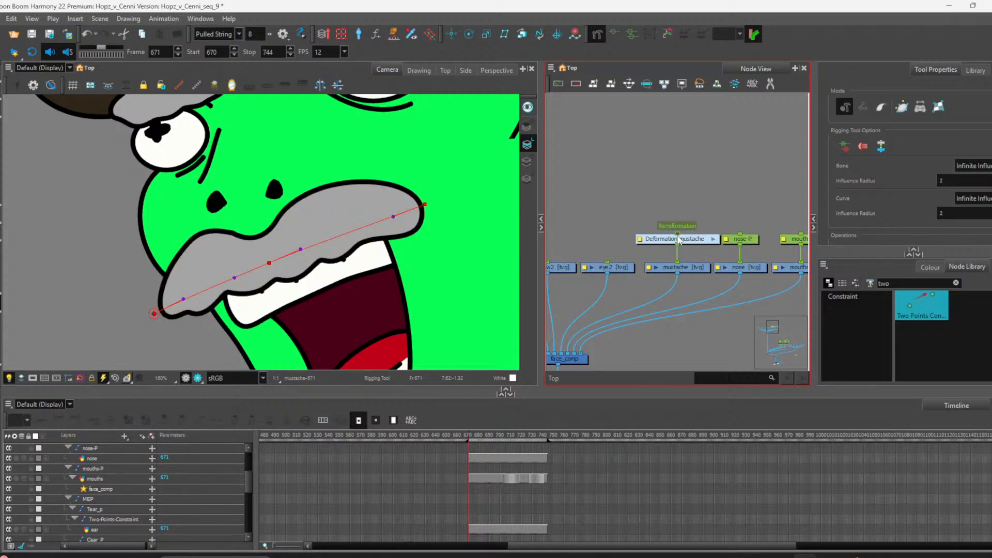
pyautogui.hotkey('ctrl', 'p')
pyautogui.click(691, 213)
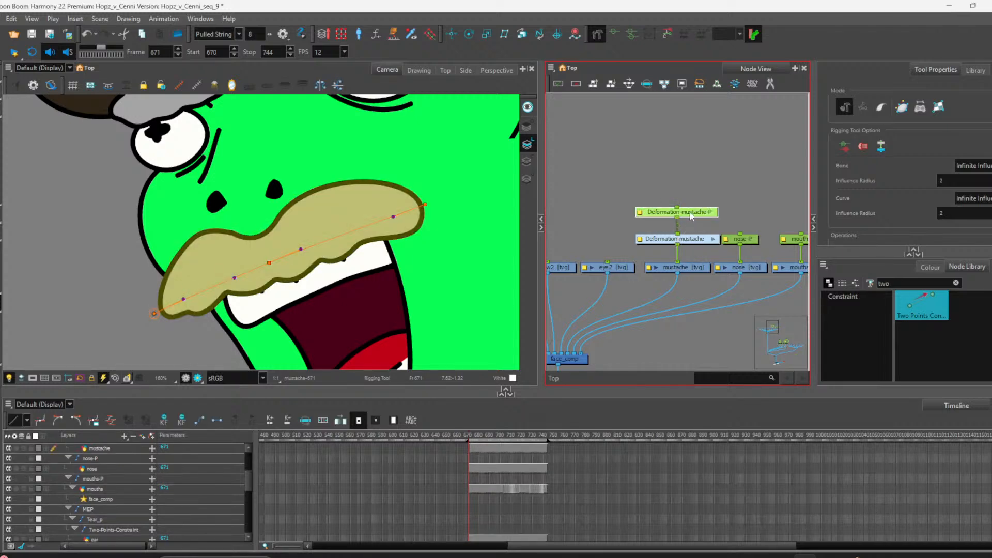
# Step: Move the Deformation-mustache-P peg's pivot onto the mustache with the Transform tool
pyautogui.scroll(-4, 341, 184)
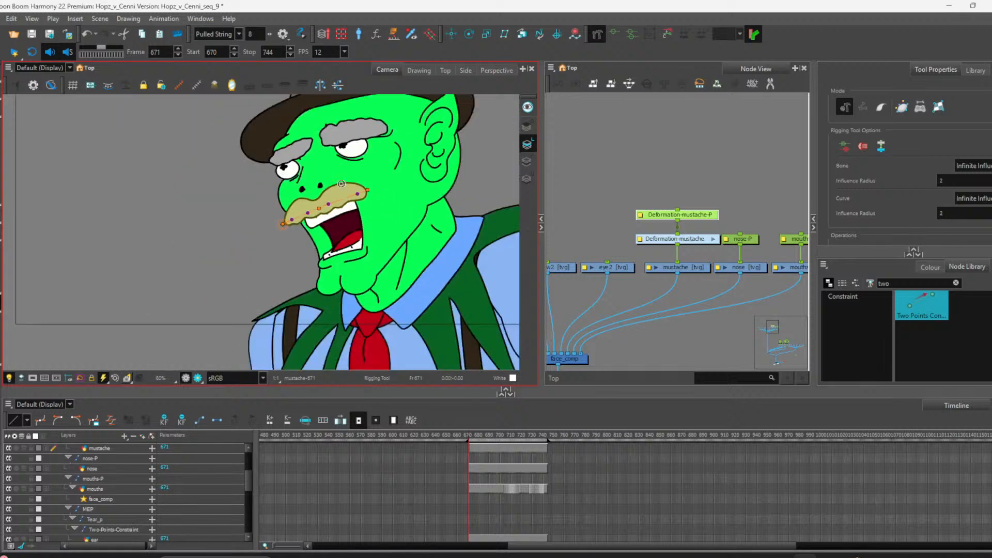
pyautogui.scroll(2, 341, 184)
pyautogui.click(450, 35)
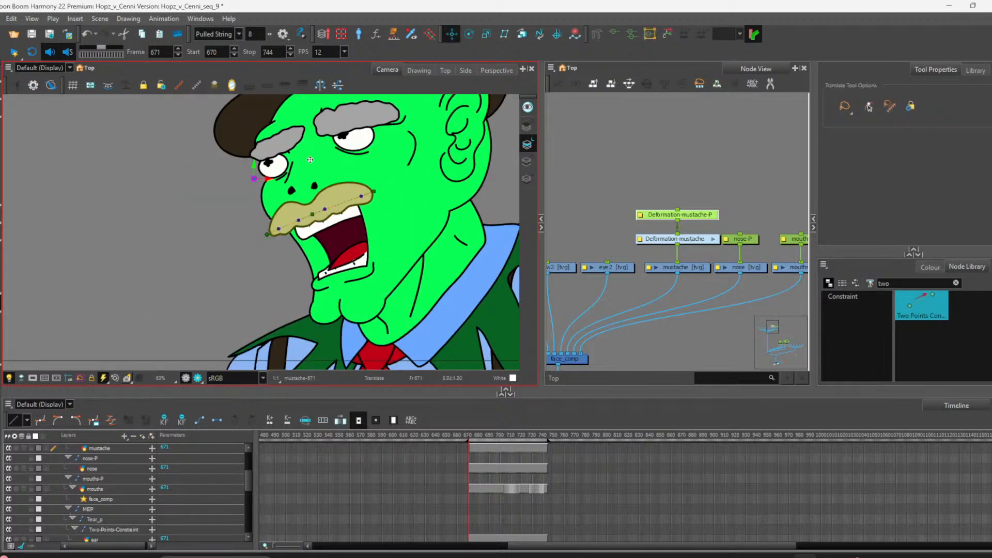
pyautogui.moveTo(254, 178); pyautogui.dragTo(306, 205)
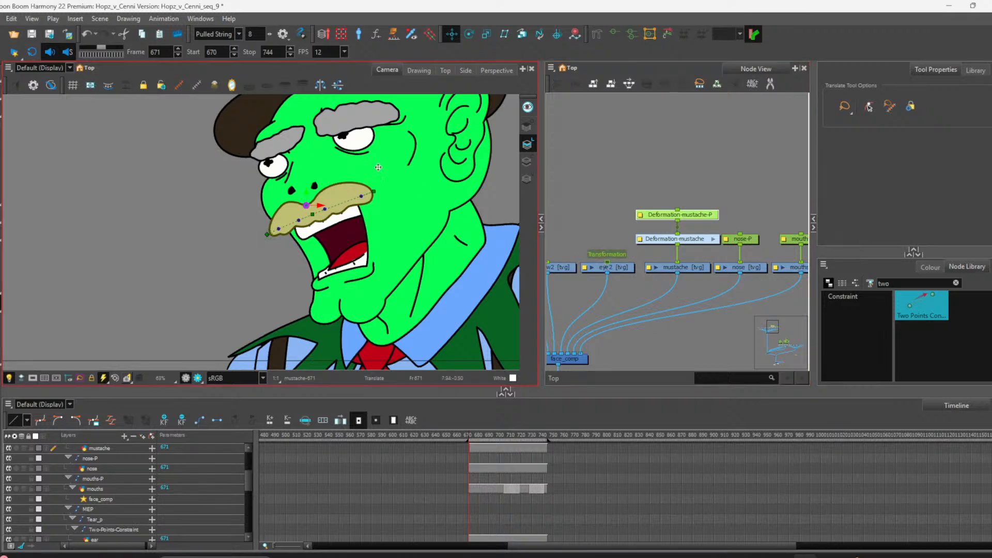
# Step: Add pegs above the eyebrow, eye and eye2 drawing nodes in the node view
pyautogui.scroll(-3, 240, 171)
pyautogui.scroll(4, 282, 145)
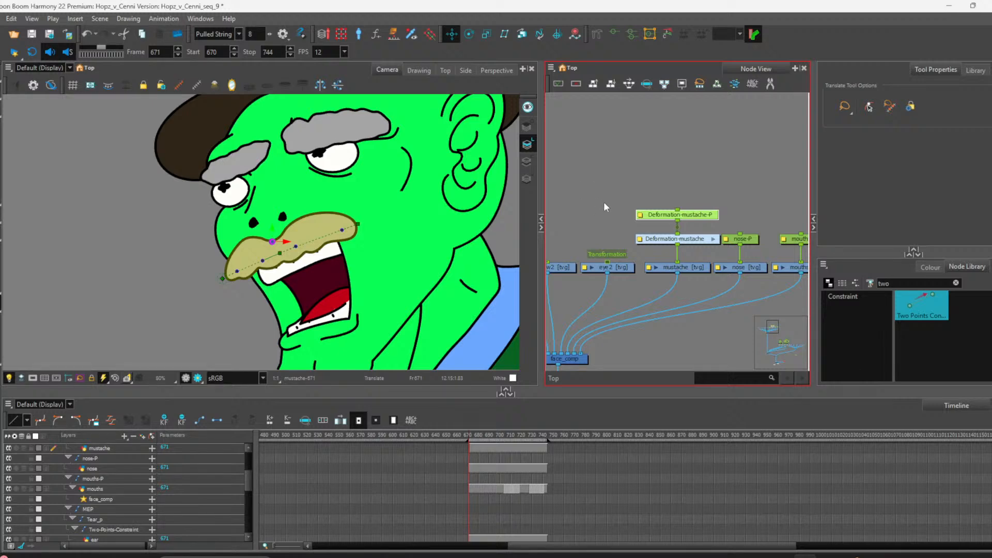
pyautogui.scroll(-3, 637, 260)
pyautogui.scroll(6, 573, 234)
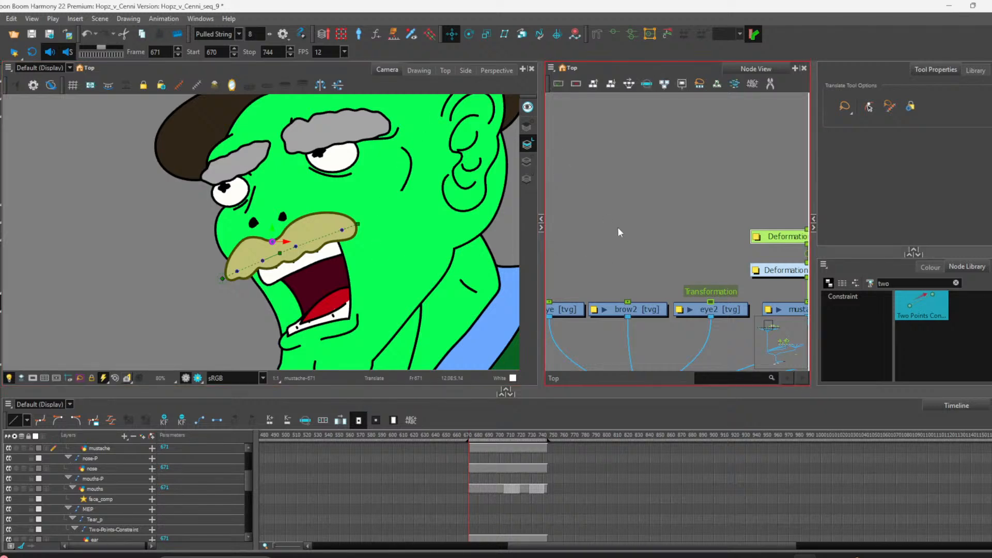
pyautogui.scroll(-3, 675, 314)
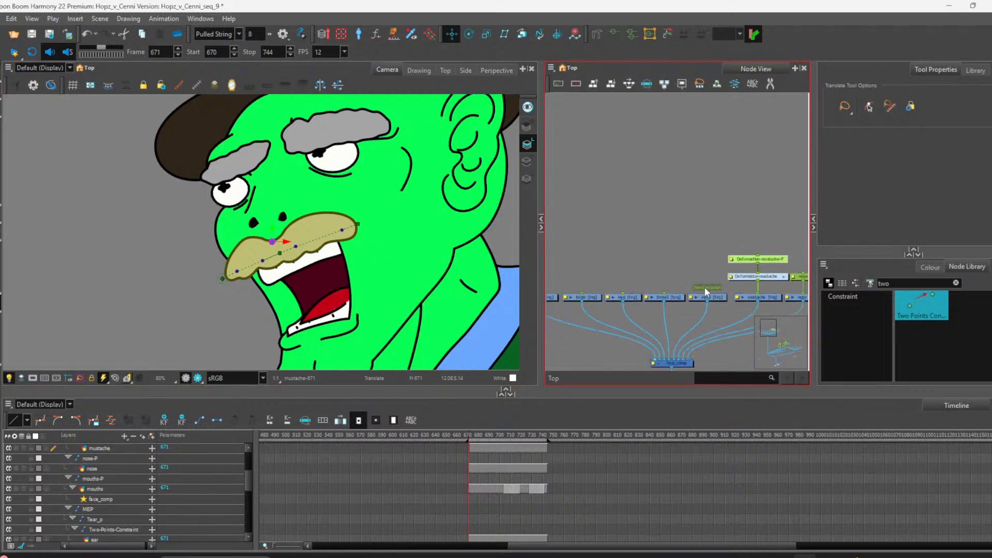
pyautogui.scroll(-1, 705, 282)
pyautogui.click(709, 298)
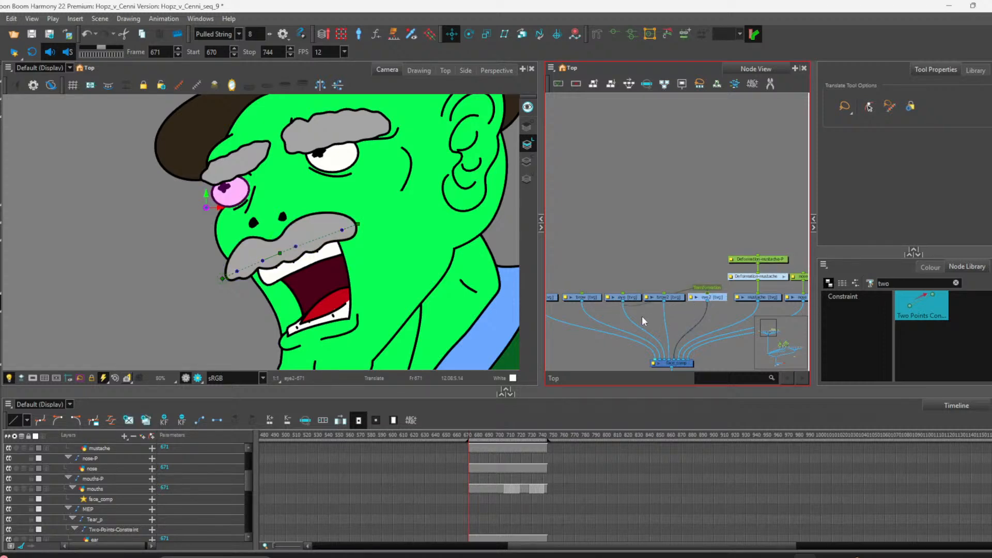
pyautogui.hotkey('ctrl', 'z')
pyautogui.click(637, 308)
pyautogui.hotkey('ctrl', 'z')
pyautogui.hotkey('ctrl', 'z')
pyautogui.click(627, 298)
pyautogui.keyDown('ctrl'); pyautogui.click(703, 296); pyautogui.keyUp('ctrl')
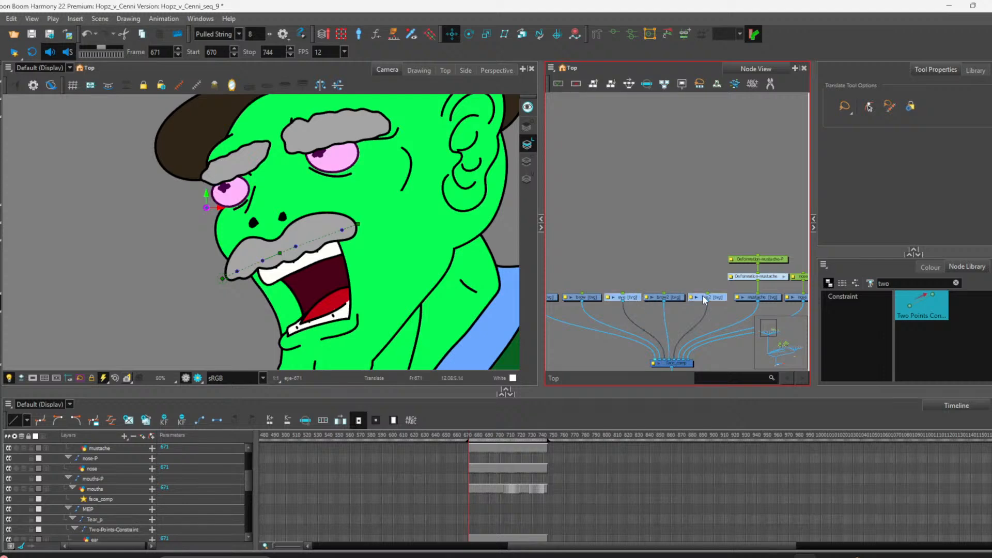
pyautogui.scroll(-2, 649, 305)
pyautogui.scroll(3, 574, 302)
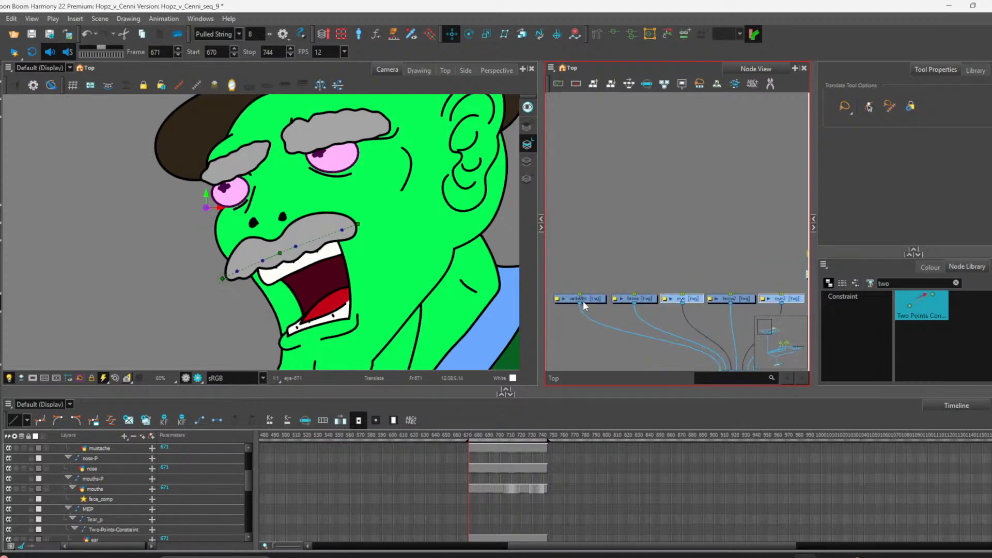
pyautogui.scroll(-1, 597, 301)
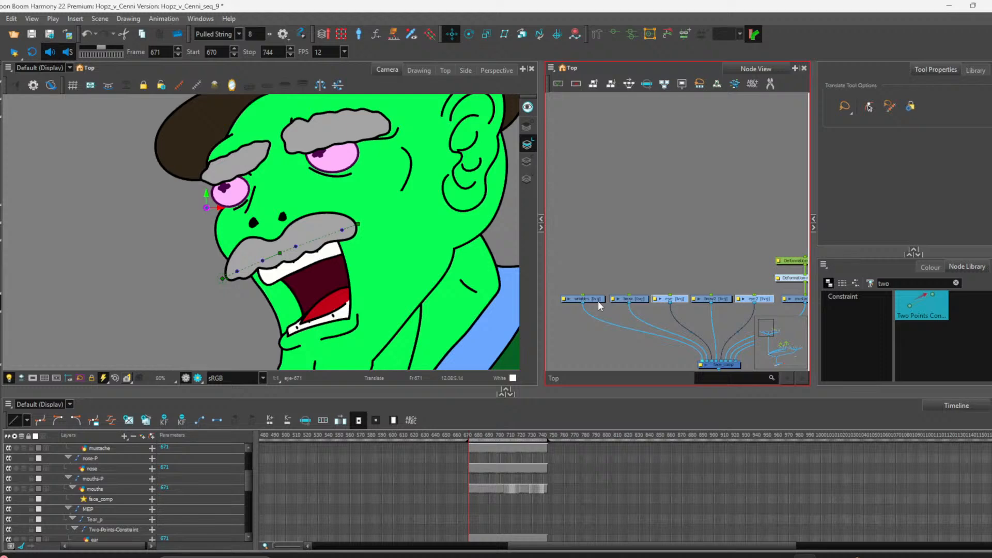
pyautogui.keyDown('ctrl'); pyautogui.click(598, 300); pyautogui.keyUp('ctrl')
pyautogui.hotkey('ctrl', 'p')
pyautogui.click(609, 274)
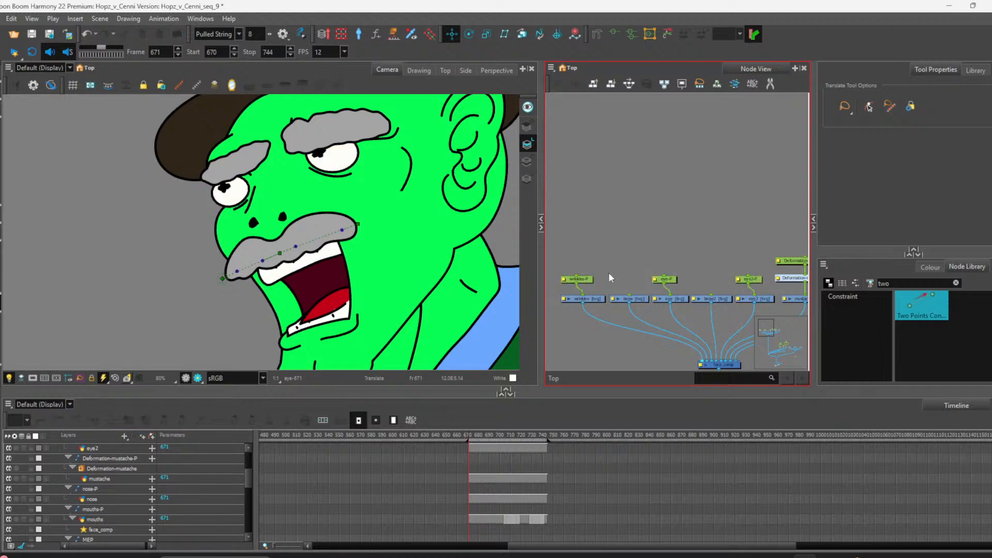
# Step: Nudge the new eyebrow-P, eye-P and eye2-P peg nodes into line above their drawings
pyautogui.moveTo(592, 279); pyautogui.dragTo(598, 279)
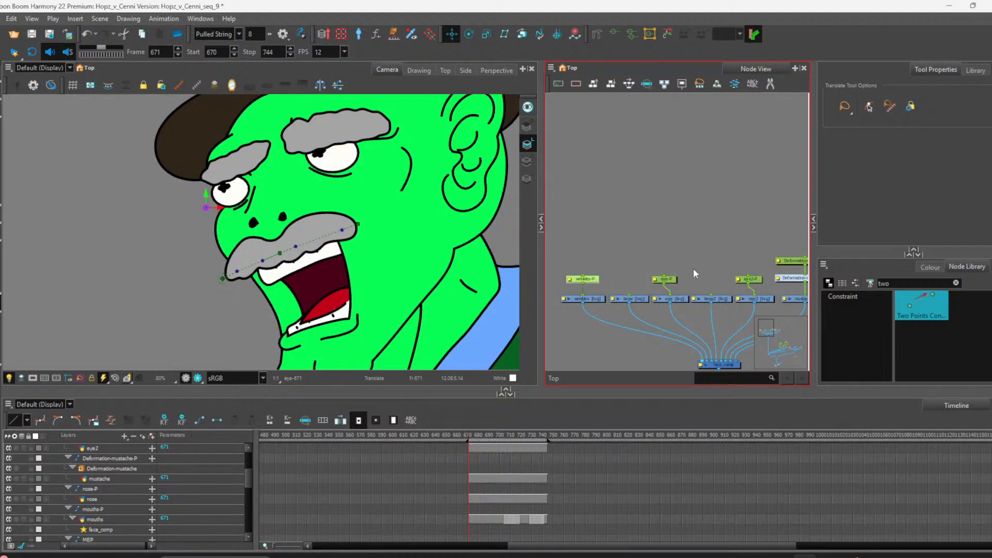
pyautogui.click(671, 279)
pyautogui.moveTo(671, 281); pyautogui.dragTo(679, 280)
pyautogui.moveTo(753, 281); pyautogui.dragTo(760, 283)
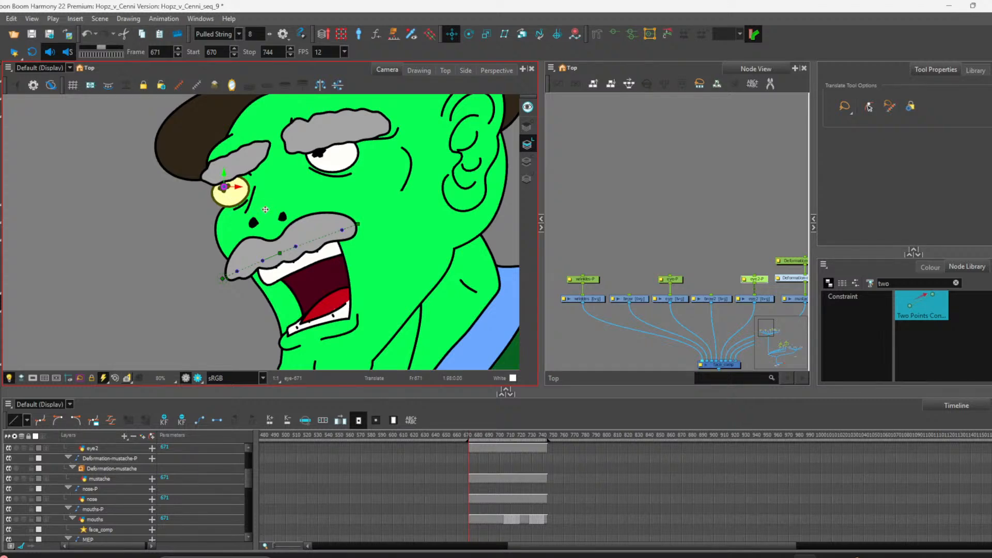
# Step: Select the new eye pegs and the nose in the camera view to inspect their pivots
pyautogui.click(682, 278)
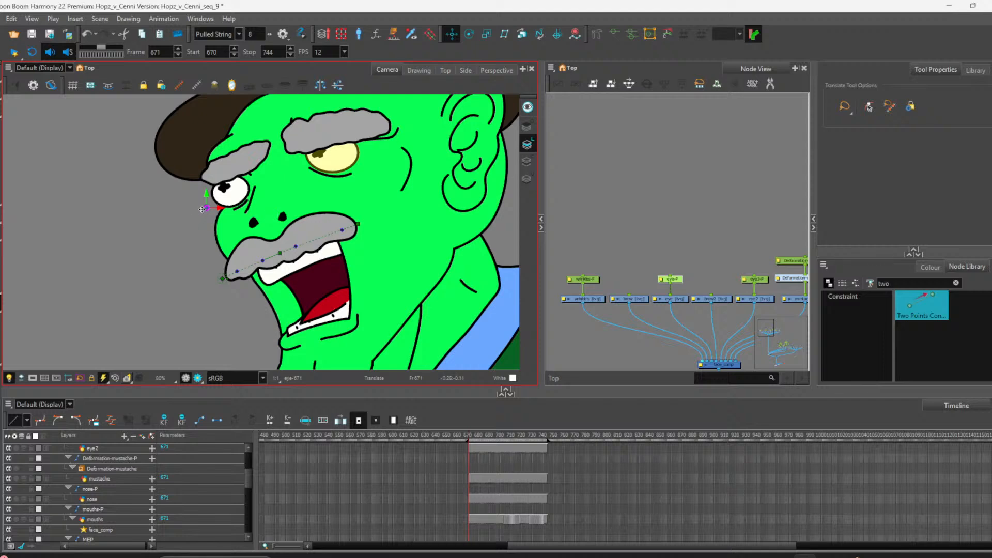
pyautogui.click(311, 152)
pyautogui.click(606, 277)
pyautogui.click(251, 226)
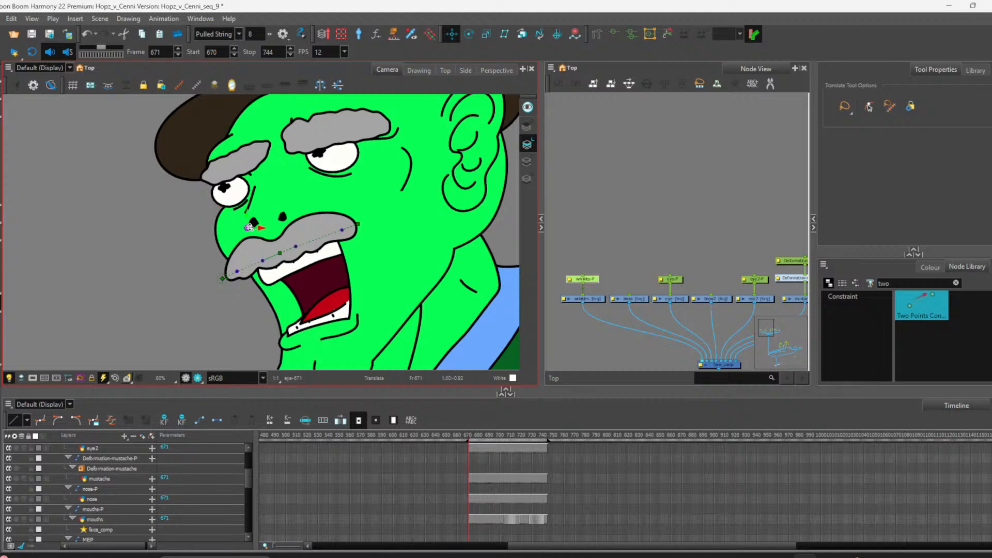
pyautogui.moveTo(250, 227); pyautogui.dragTo(273, 238)
pyautogui.scroll(-6, 293, 199)
pyautogui.scroll(2, 315, 190)
pyautogui.scroll(-3, 315, 189)
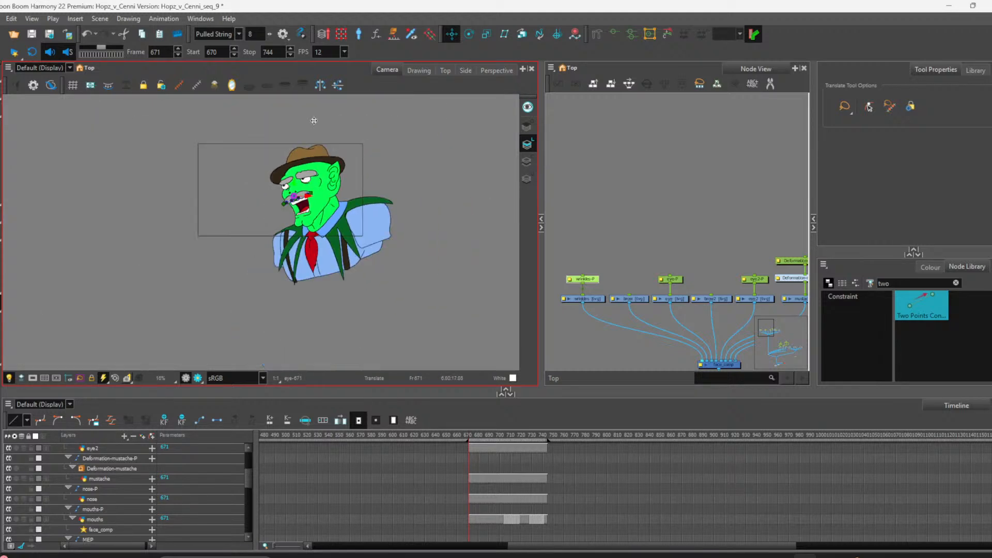
pyautogui.scroll(2, 314, 121)
pyautogui.scroll(-1, 672, 273)
pyautogui.scroll(4, 671, 274)
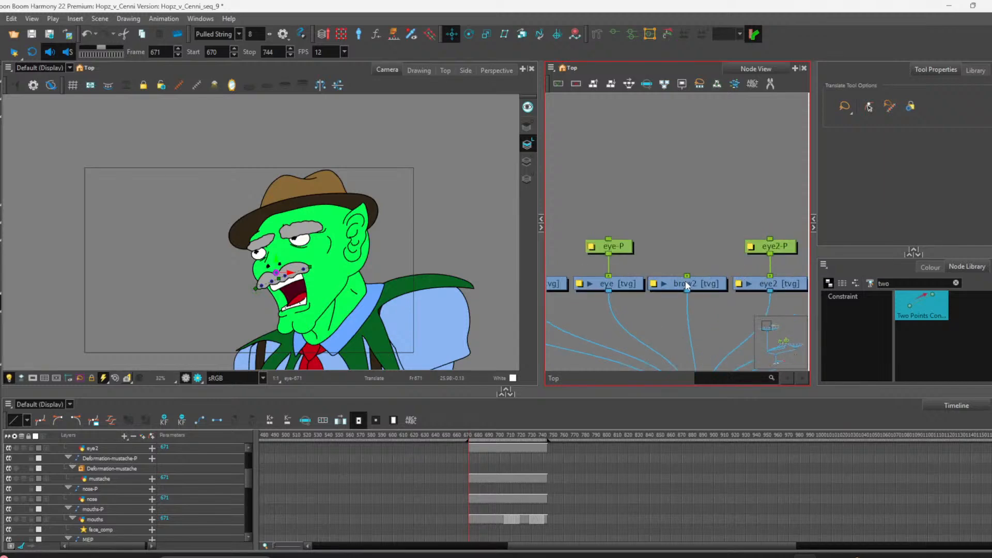
# Step: Create an envelope deformation on the brow2 drawing with Envelope Creator using 3 deformation points
pyautogui.click(685, 283)
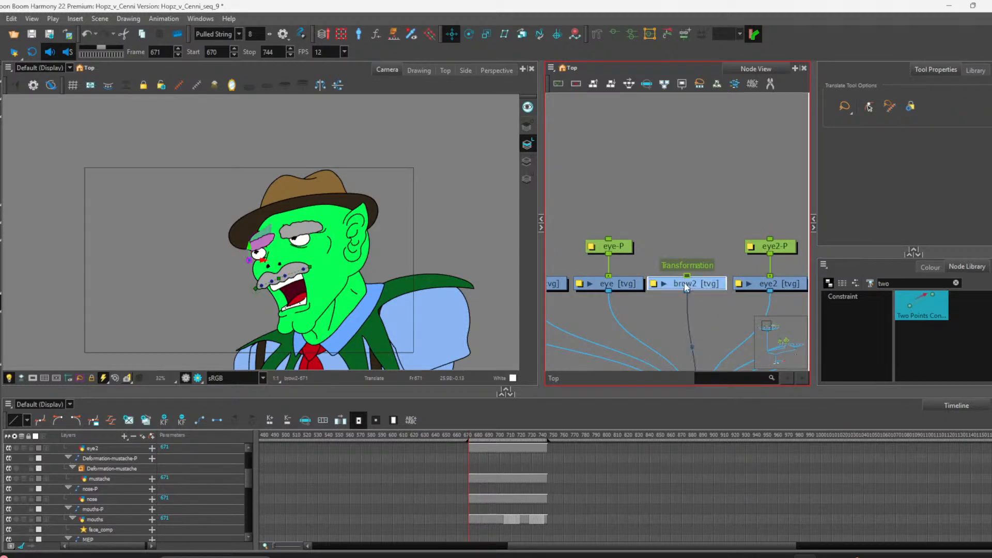
pyautogui.click(144, 21)
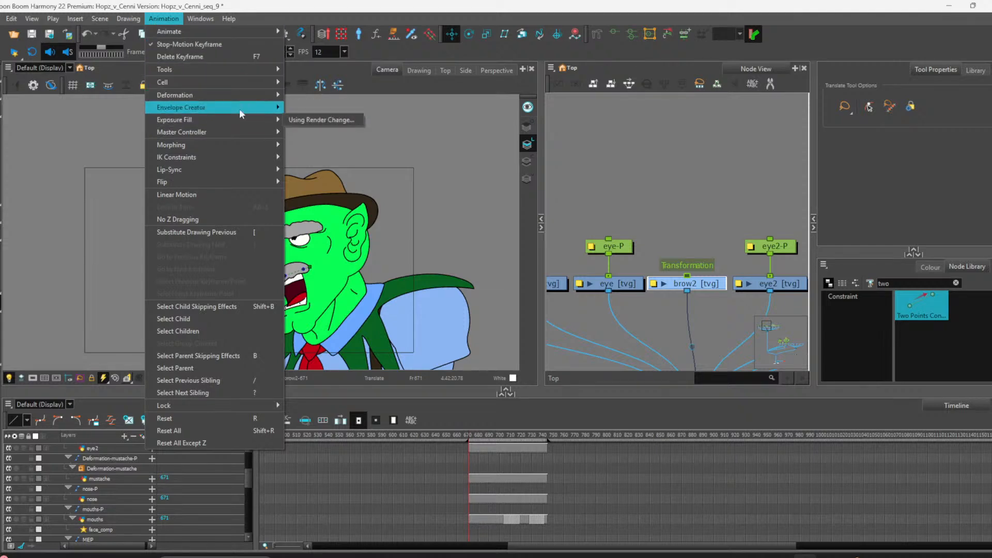
pyautogui.click(297, 109)
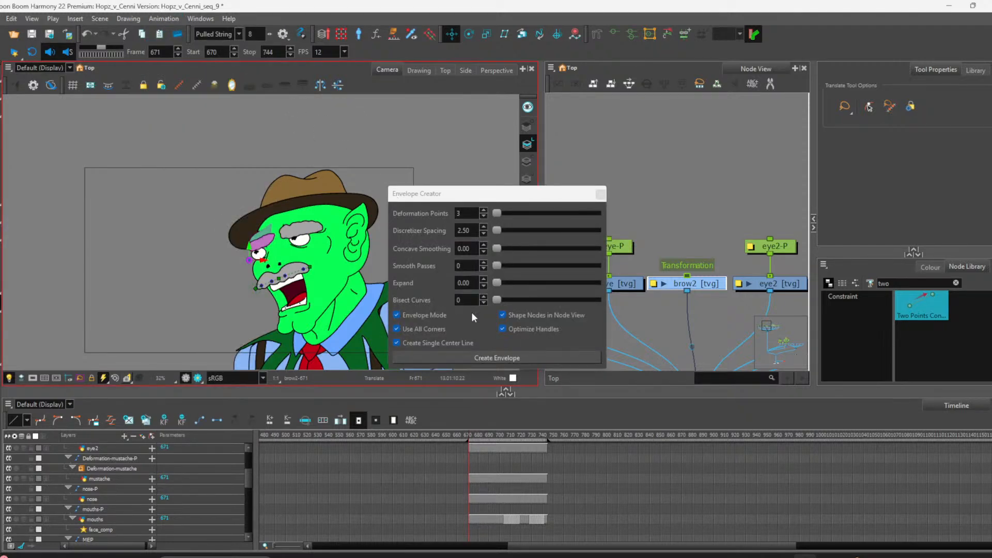
pyautogui.click(488, 358)
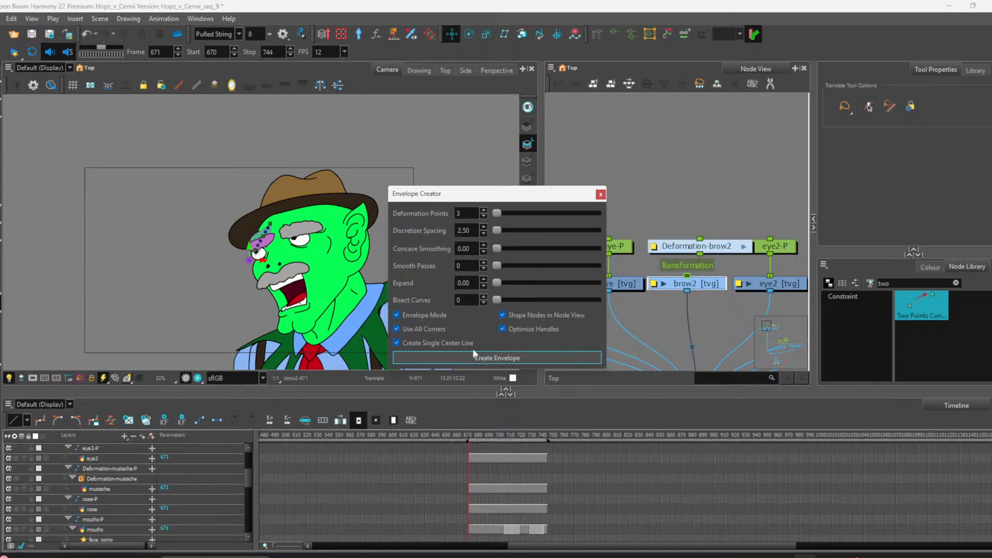
pyautogui.click(600, 194)
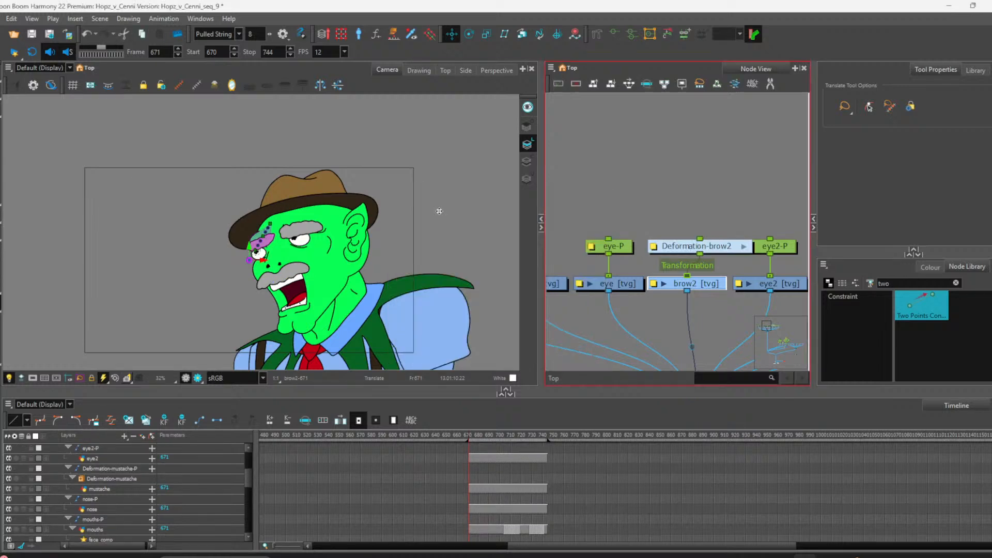
# Step: Fit the Deformation-brow2 curve's points and handles along the eyebrow with the Rigging tool and save the scene
pyautogui.scroll(5, 195, 265)
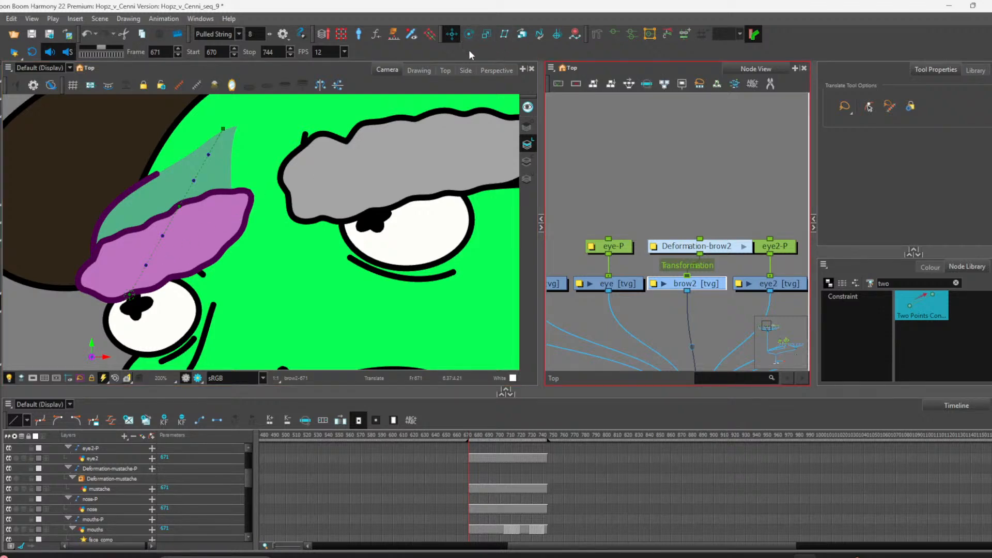
pyautogui.click(723, 247)
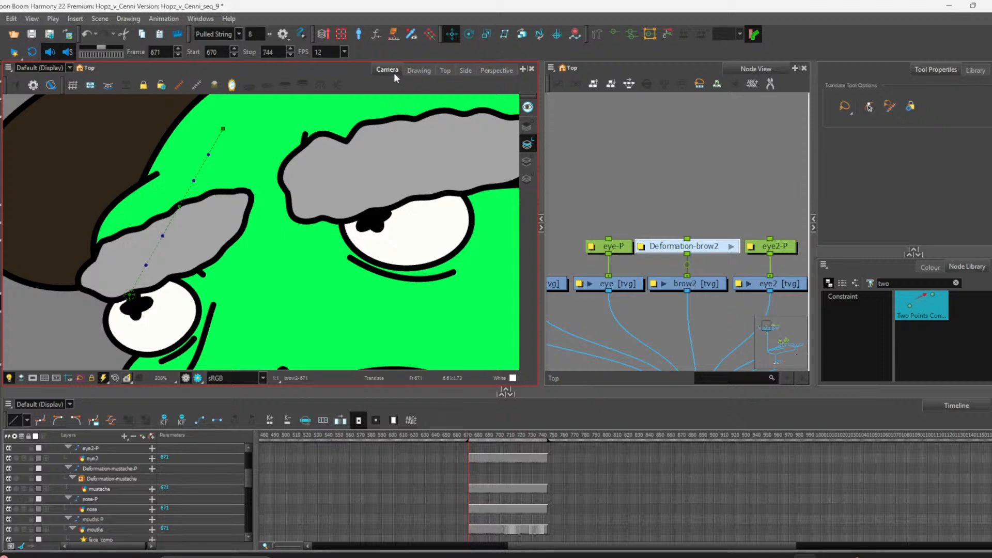
pyautogui.click(598, 34)
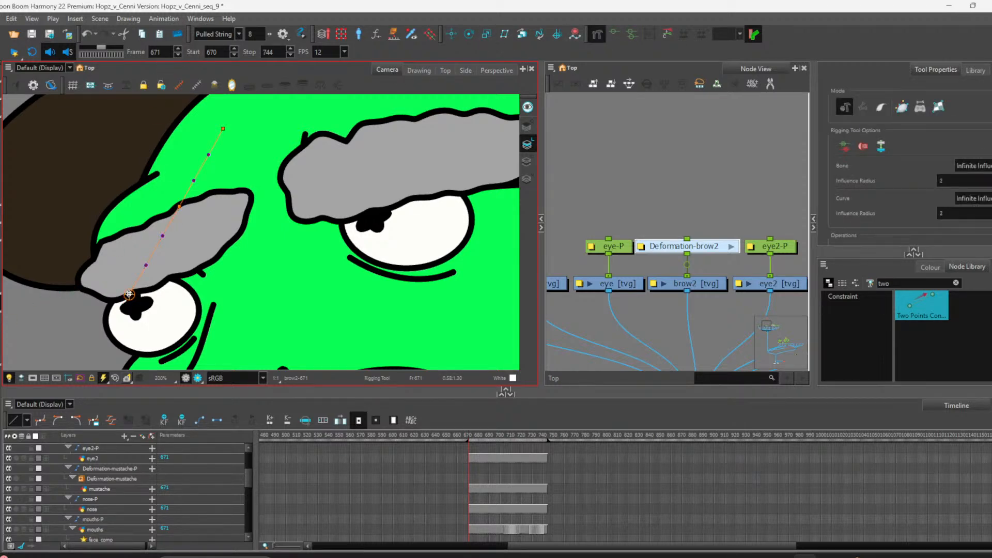
pyautogui.moveTo(130, 295); pyautogui.dragTo(72, 290)
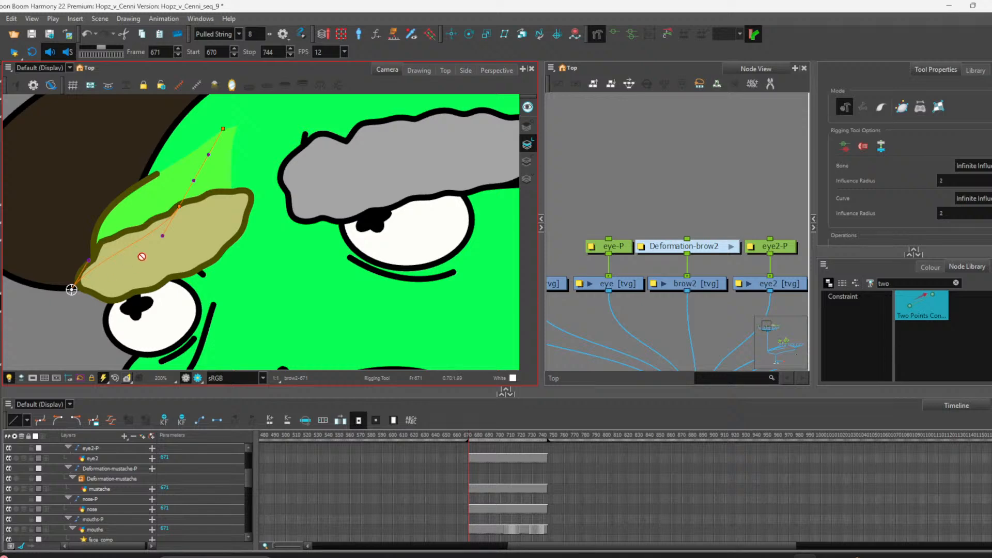
pyautogui.moveTo(180, 215); pyautogui.dragTo(100, 281)
pyautogui.hotkey('ctrl', 'z')
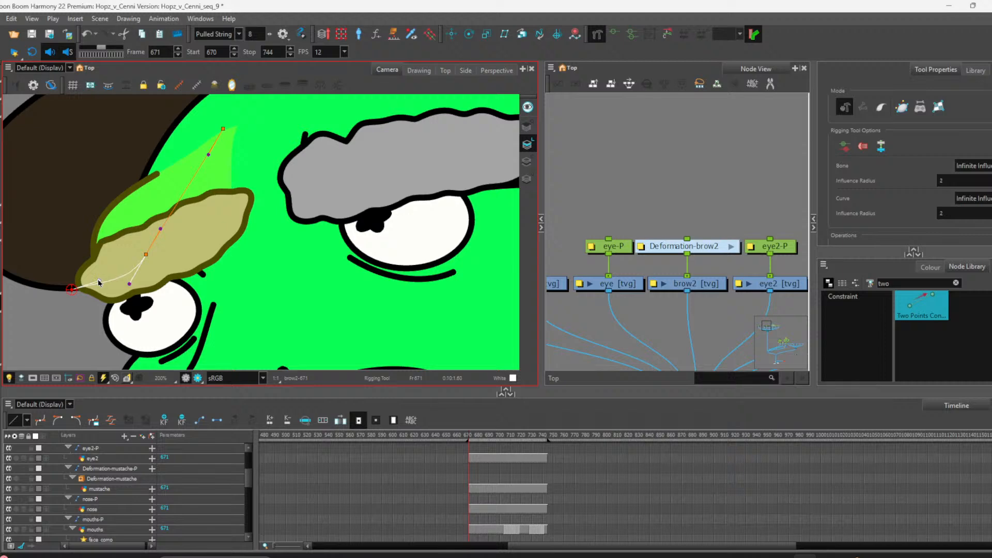
pyautogui.moveTo(223, 129); pyautogui.dragTo(257, 205)
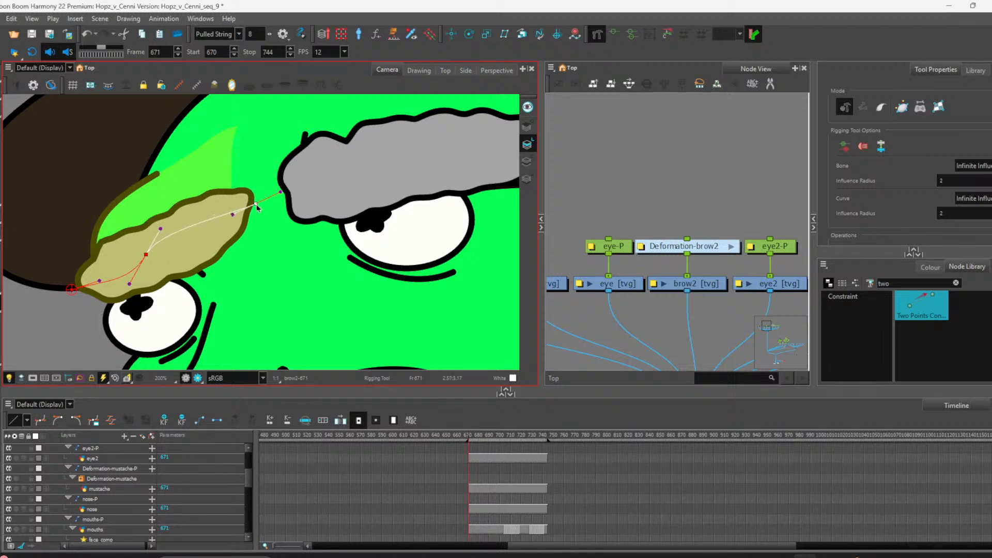
pyautogui.moveTo(161, 228); pyautogui.dragTo(146, 260)
pyautogui.moveTo(98, 278); pyautogui.dragTo(95, 277)
pyautogui.hotkey('ctrl', 'z')
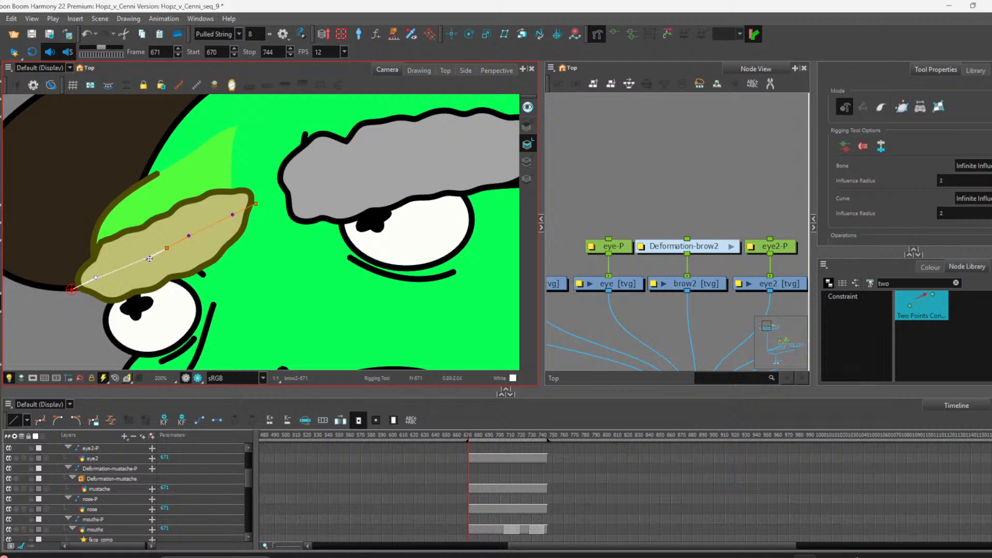
pyautogui.moveTo(149, 258); pyautogui.dragTo(148, 257)
pyautogui.moveTo(256, 204); pyautogui.dragTo(233, 211)
pyautogui.moveTo(191, 237); pyautogui.dragTo(199, 231)
pyautogui.click(145, 257)
pyautogui.hotkey('ctrl', 's')
# Step: Try dragging the brow2 curve's base point with the Rigging tool
pyautogui.scroll(-1, 191, 234)
pyautogui.scroll(-2, 199, 228)
pyautogui.scroll(2, 219, 209)
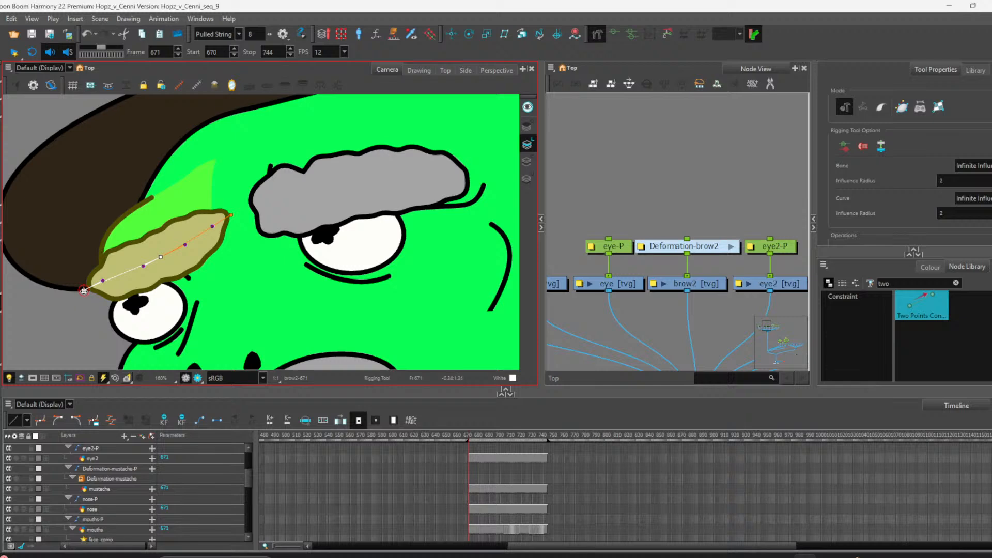
pyautogui.moveTo(84, 290)
pyautogui.mouseDown()
pyautogui.moveTo(83, 278)
pyautogui.moveTo(75, 292)
pyautogui.mouseUp()
pyautogui.hotkey('ctrl', 'z')
# Step: Open the Deformation-brow2 group, try moving its curve nodes with the Transform tool, then return to the top level
pyautogui.click(732, 248)
pyautogui.moveTo(767, 127); pyautogui.dragTo(602, 321)
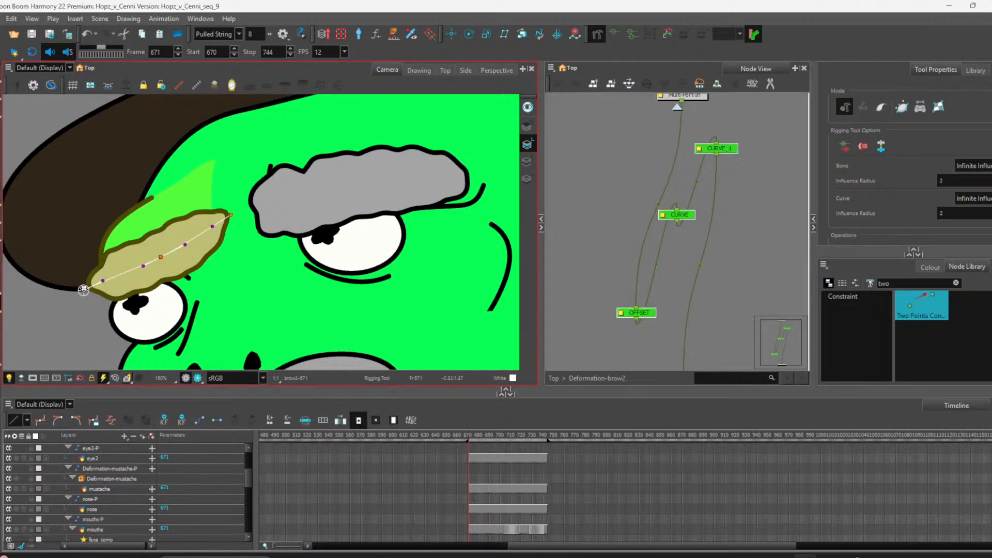
pyautogui.moveTo(83, 290); pyautogui.dragTo(105, 278)
pyautogui.hotkey('ctrl', 'z')
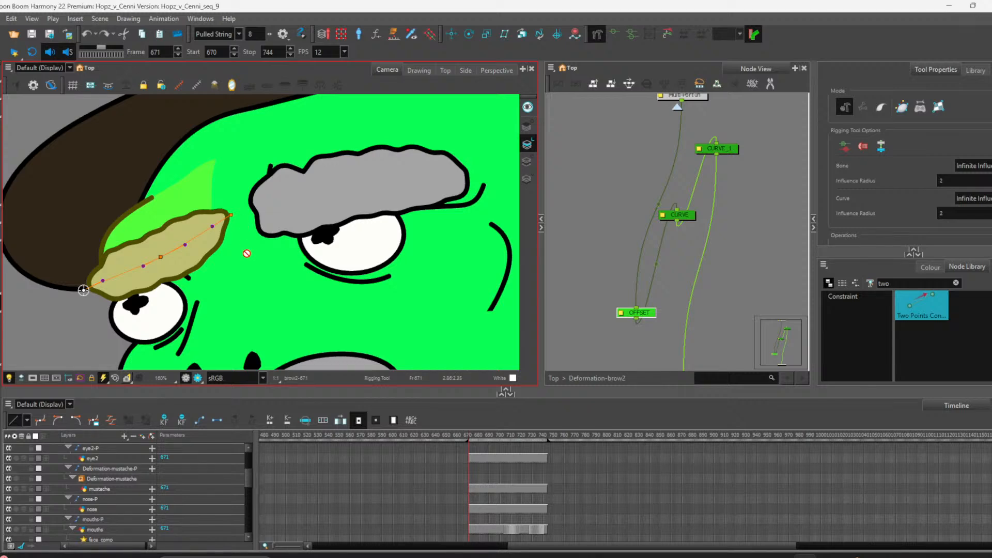
pyautogui.hotkey('shift', 't')
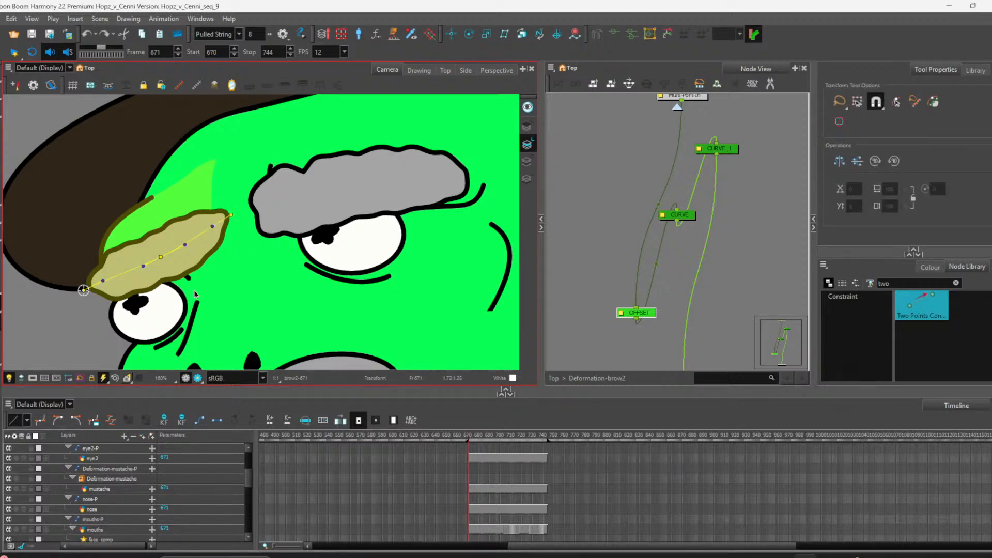
pyautogui.moveTo(231, 215)
pyautogui.mouseDown()
pyautogui.moveTo(230, 201)
pyautogui.moveTo(231, 241)
pyautogui.moveTo(220, 194)
pyautogui.moveTo(227, 222)
pyautogui.mouseUp()
pyautogui.hotkey('ctrl', 'z')
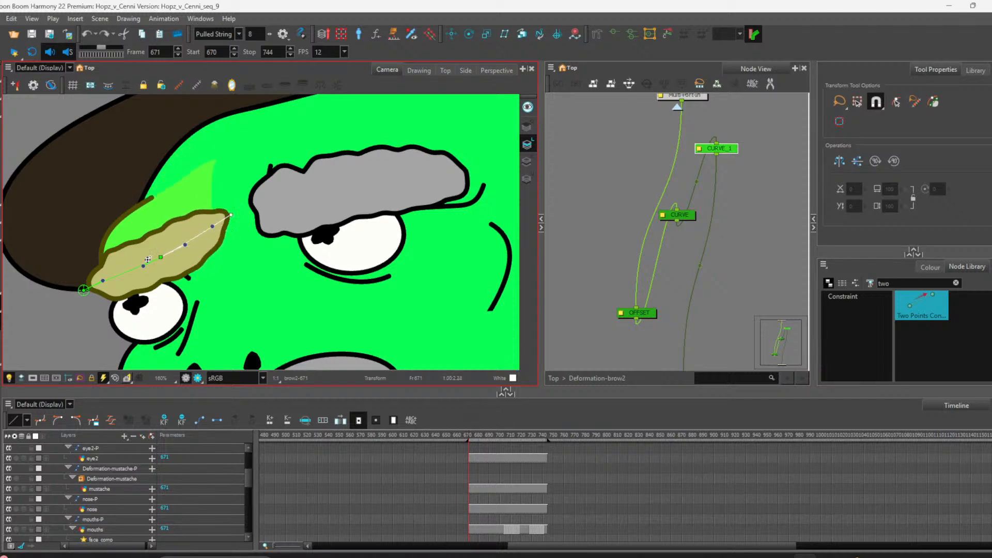
pyautogui.moveTo(157, 257); pyautogui.dragTo(153, 240)
pyautogui.hotkey('ctrl', 'z')
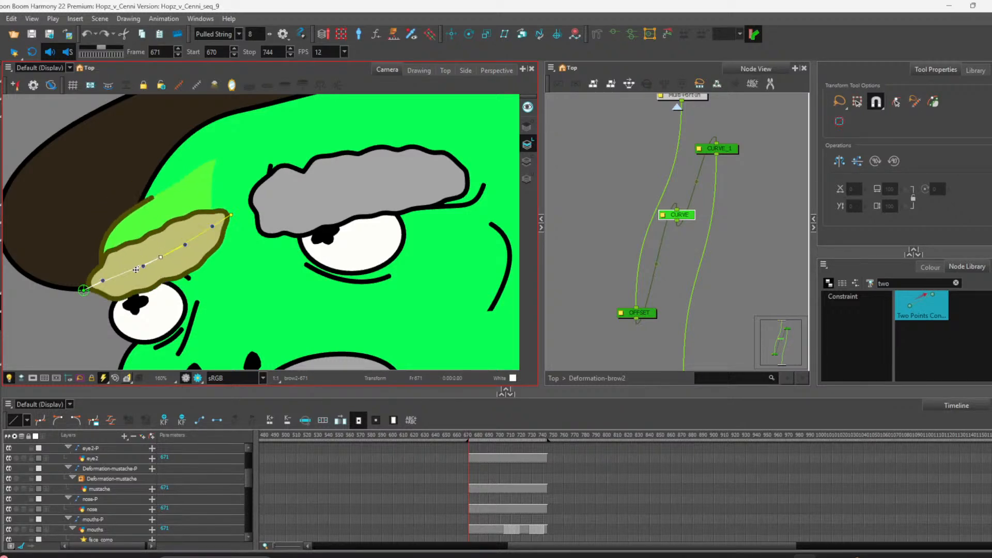
pyautogui.moveTo(96, 286); pyautogui.dragTo(105, 259)
pyautogui.hotkey('ctrl', 'z')
pyautogui.click(600, 341)
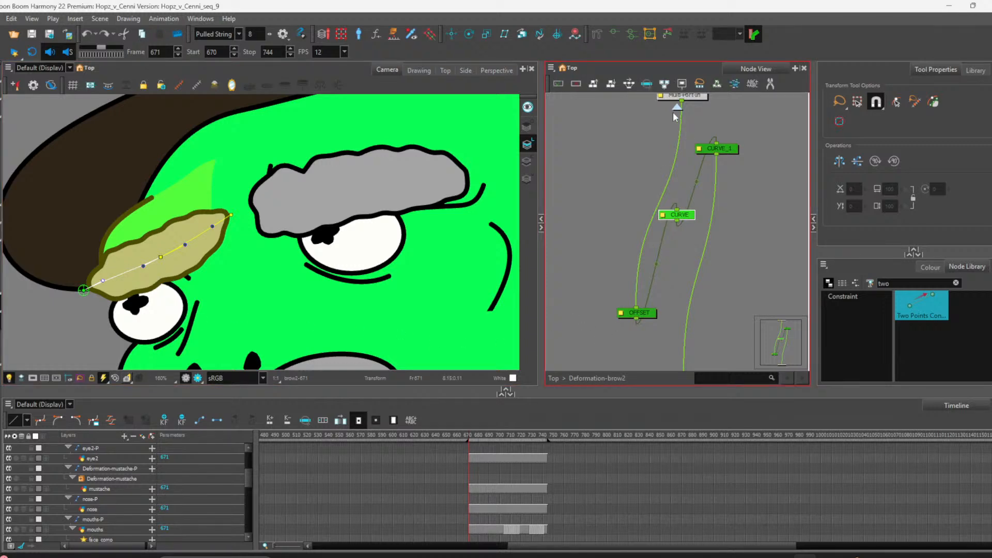
pyautogui.hotkey('ctrl', 'shift', 'Return')
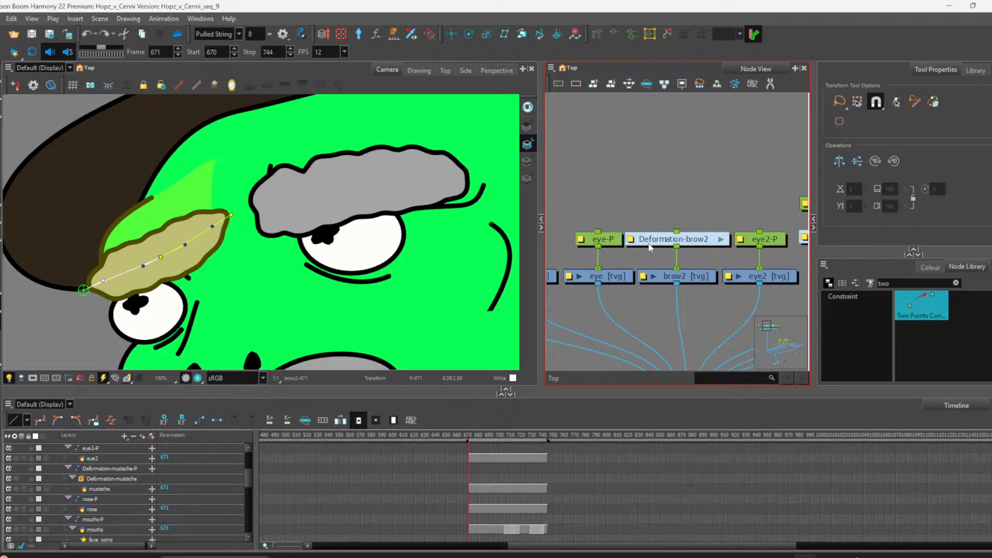
# Step: Open the Deformation-brow2 group and rearrange its OFFSET and CURVE nodes
pyautogui.click(84, 291)
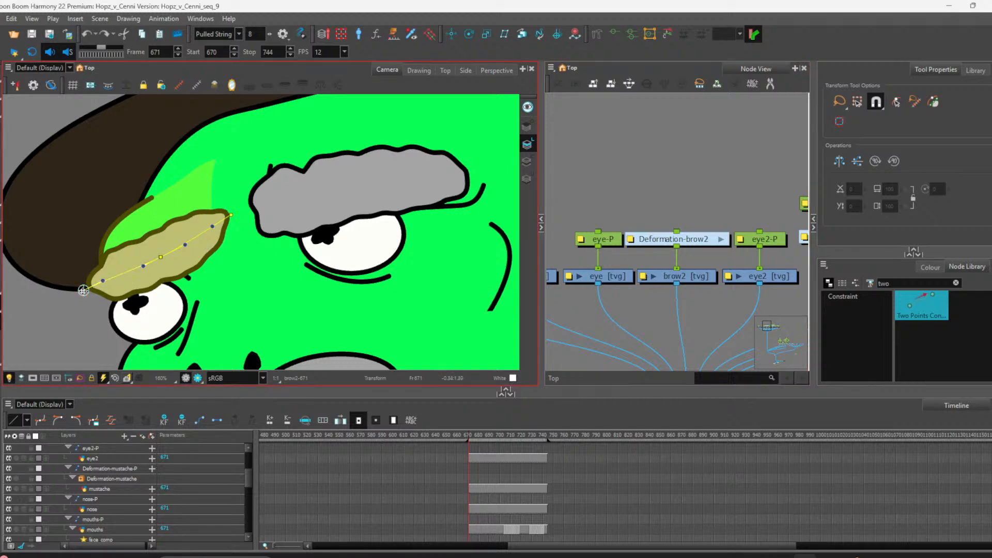
pyautogui.click(231, 215)
pyautogui.click(720, 239)
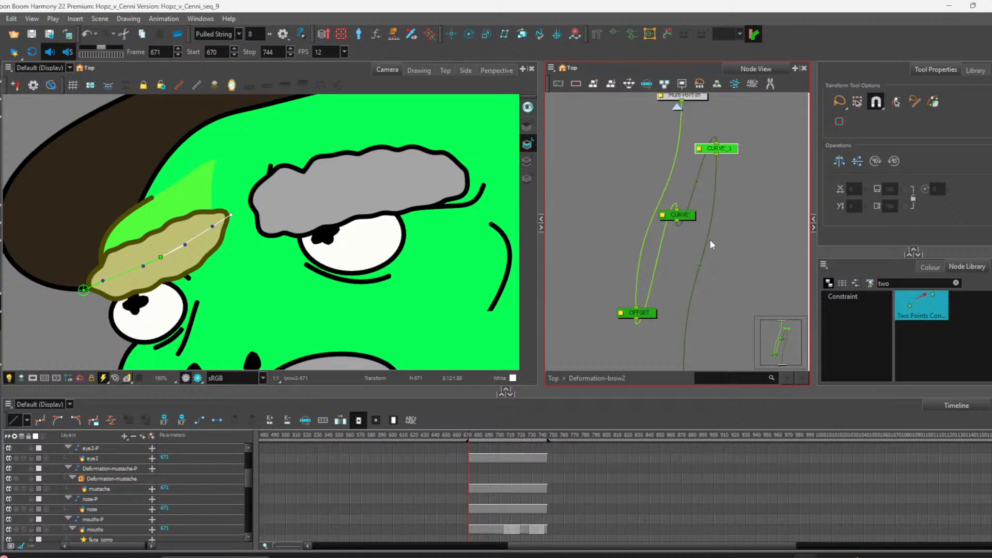
pyautogui.moveTo(656, 314); pyautogui.dragTo(633, 260)
pyautogui.moveTo(717, 155); pyautogui.dragTo(642, 265)
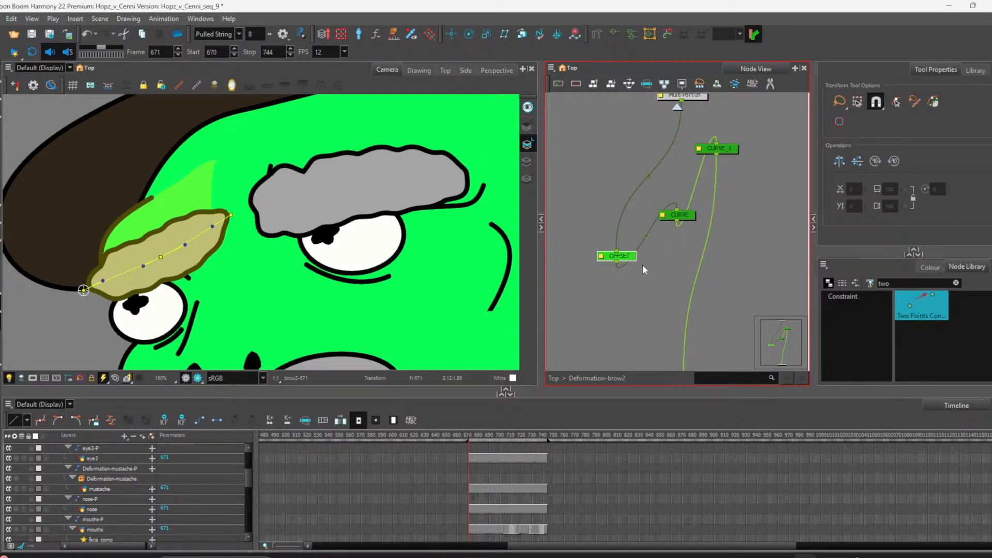
pyautogui.click(646, 236)
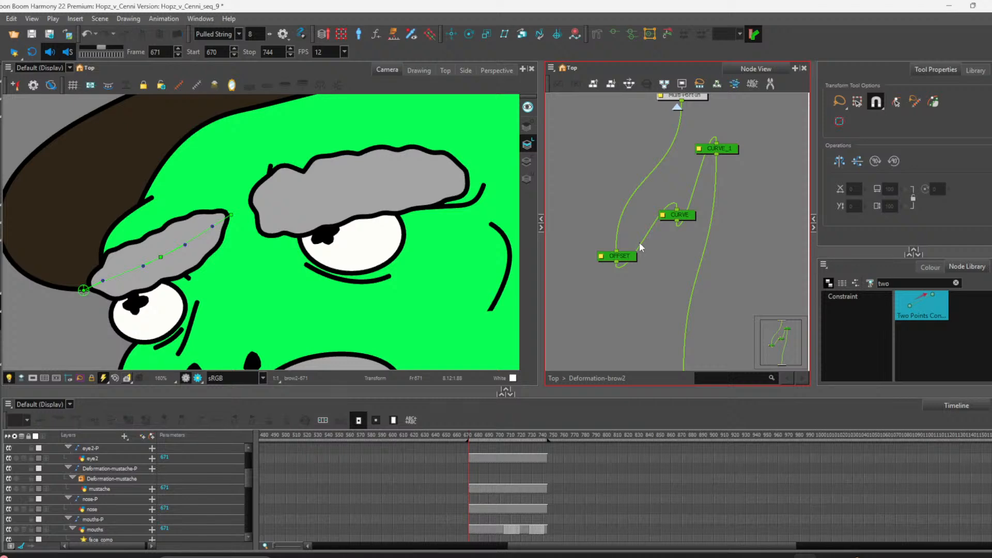
# Step: Try deleting and reconnecting a curve link inside the group, undo it, and return to the top level
pyautogui.press('Delete')
pyautogui.moveTo(715, 154); pyautogui.dragTo(711, 196)
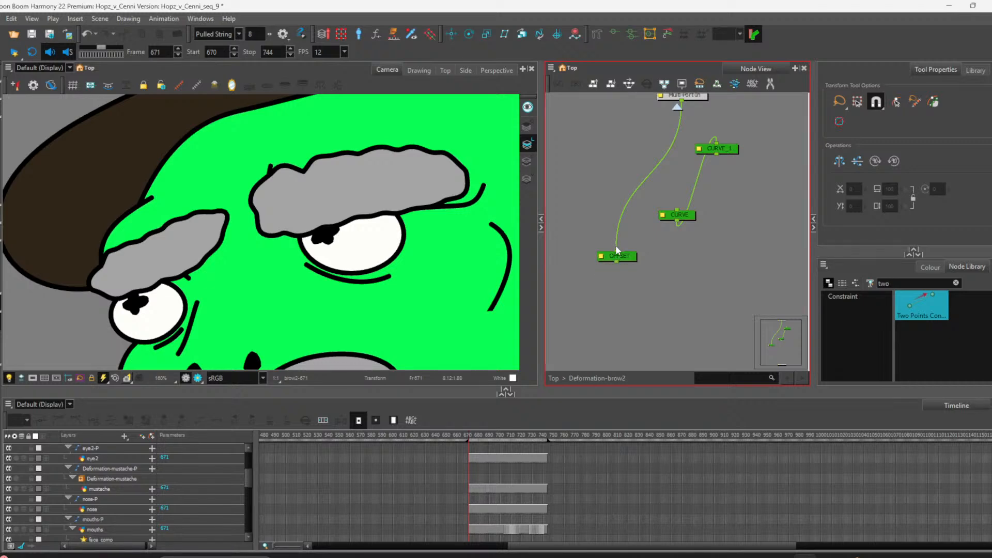
pyautogui.moveTo(615, 245); pyautogui.dragTo(677, 211)
pyautogui.moveTo(677, 220); pyautogui.dragTo(619, 258)
pyautogui.scroll(-2, 628, 258)
pyautogui.hotkey('ctrl', 'z')
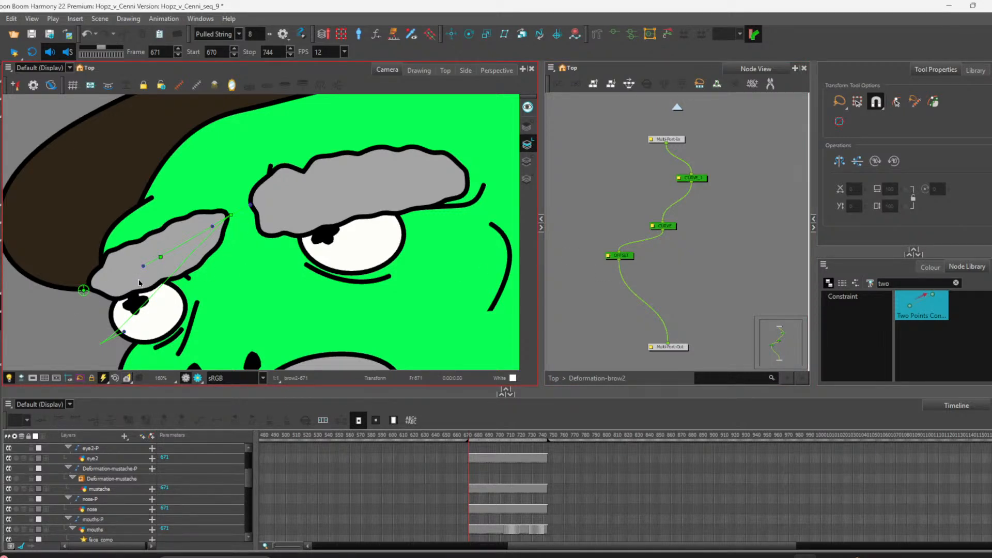
pyautogui.click(142, 282)
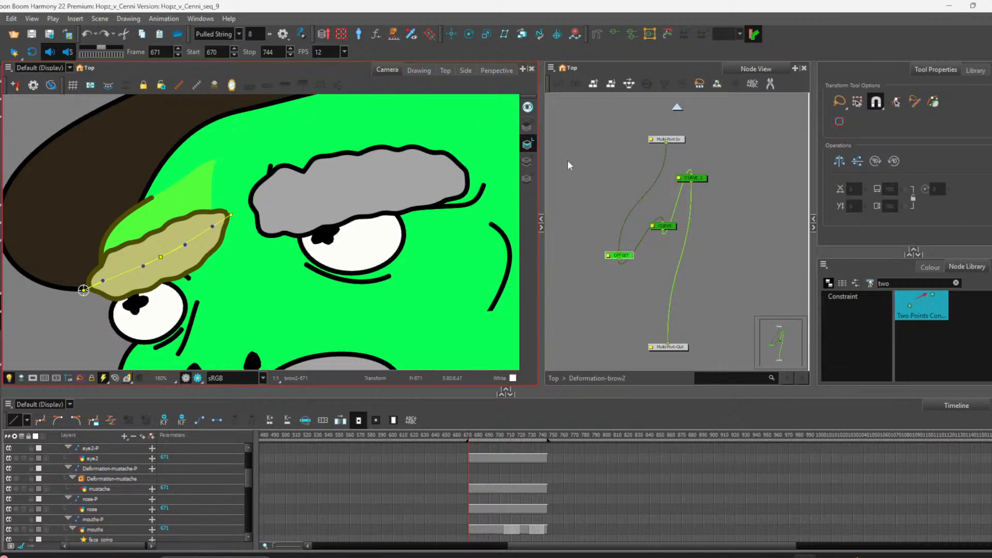
pyautogui.click(678, 107)
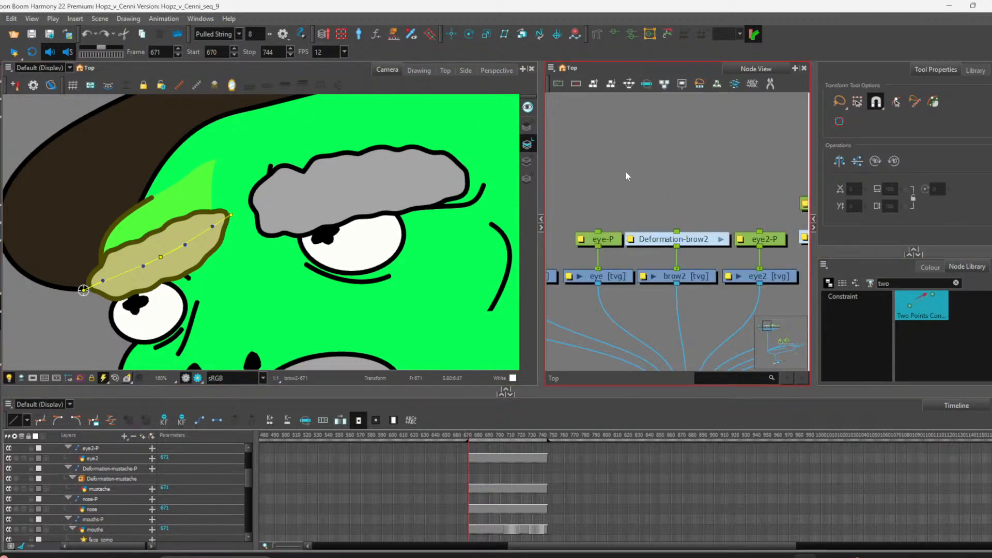
# Step: Create an envelope deformation on the brow drawing with Envelope Creator using 3 deformation points
pyautogui.scroll(-3, 627, 176)
pyautogui.click(413, 189)
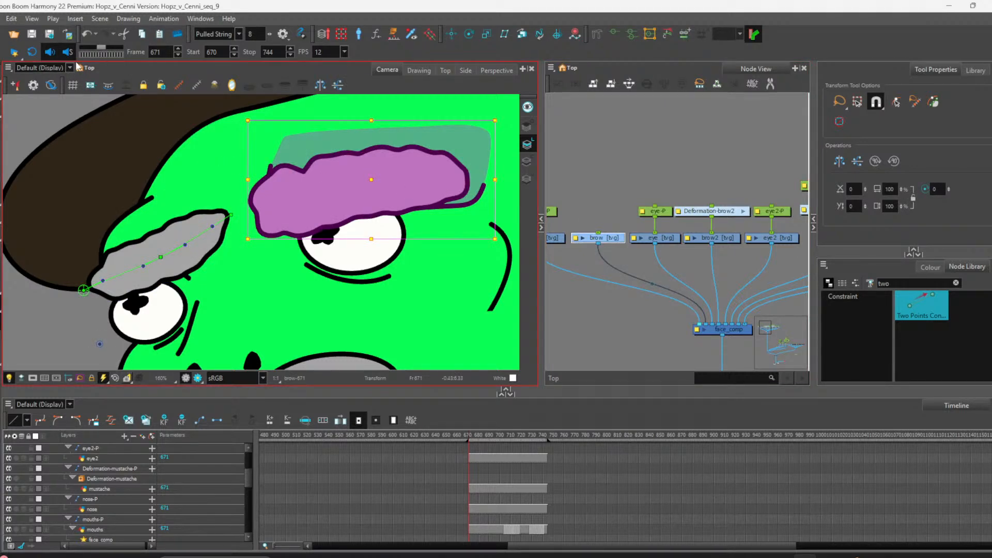
pyautogui.click(164, 19)
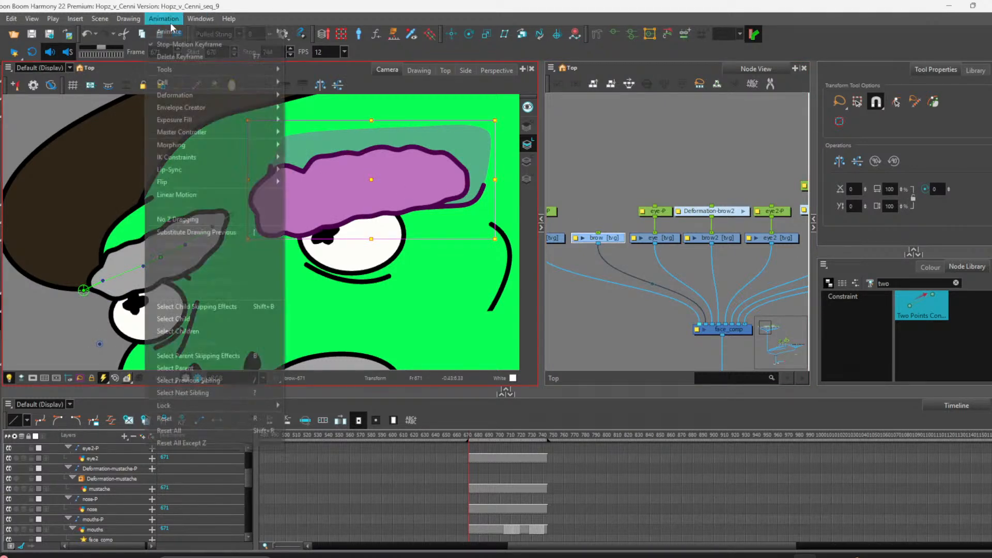
pyautogui.moveTo(231, 109)
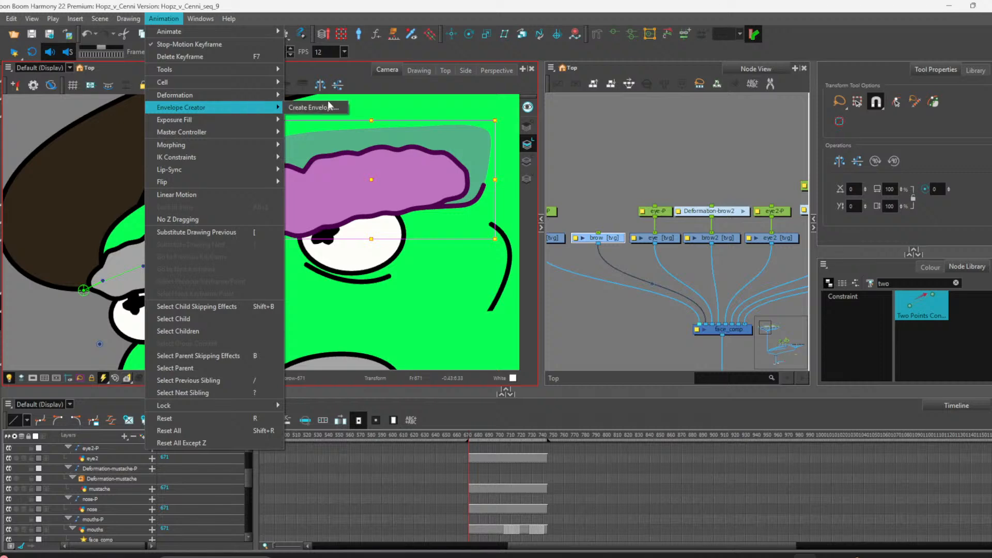
pyautogui.click(338, 108)
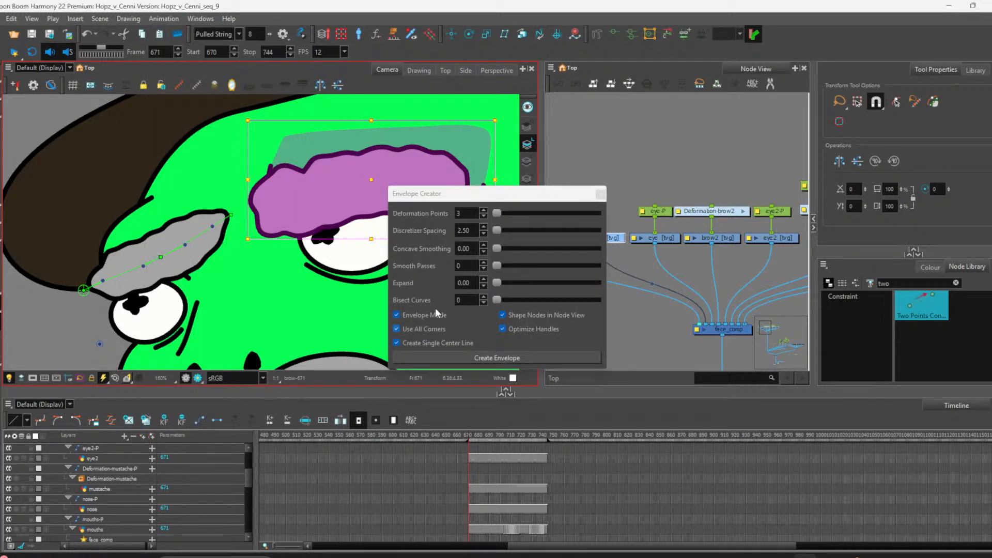
pyautogui.click(476, 355)
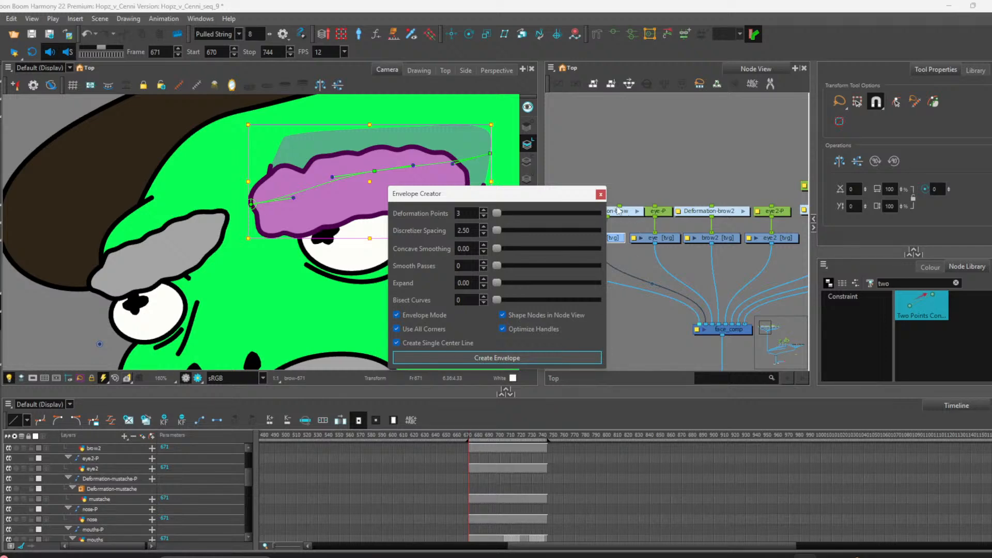
pyautogui.click(600, 194)
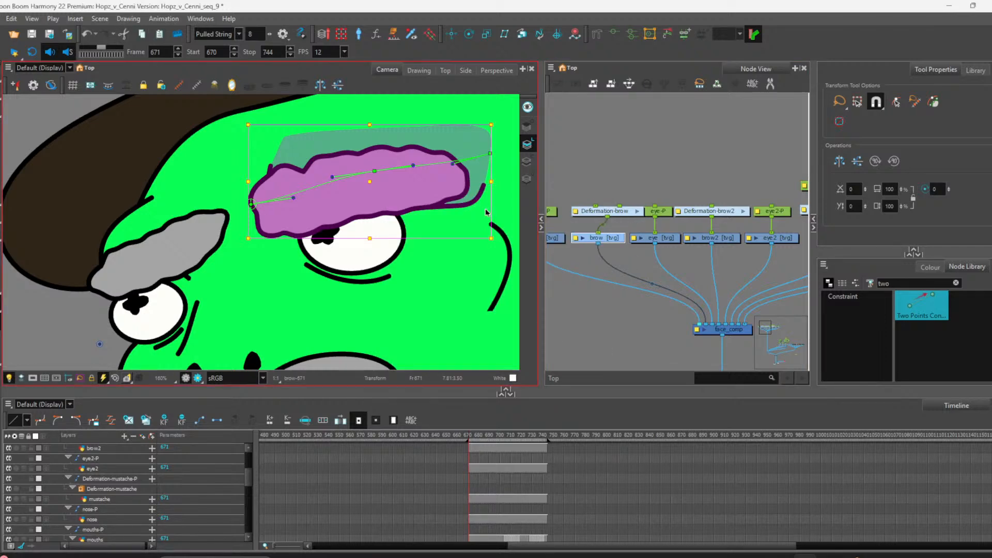
# Step: Fit the Deformation-brow curve's points and handles along the eyebrow with the Rigging tool
pyautogui.click(403, 294)
pyautogui.moveTo(624, 212); pyautogui.dragTo(615, 215)
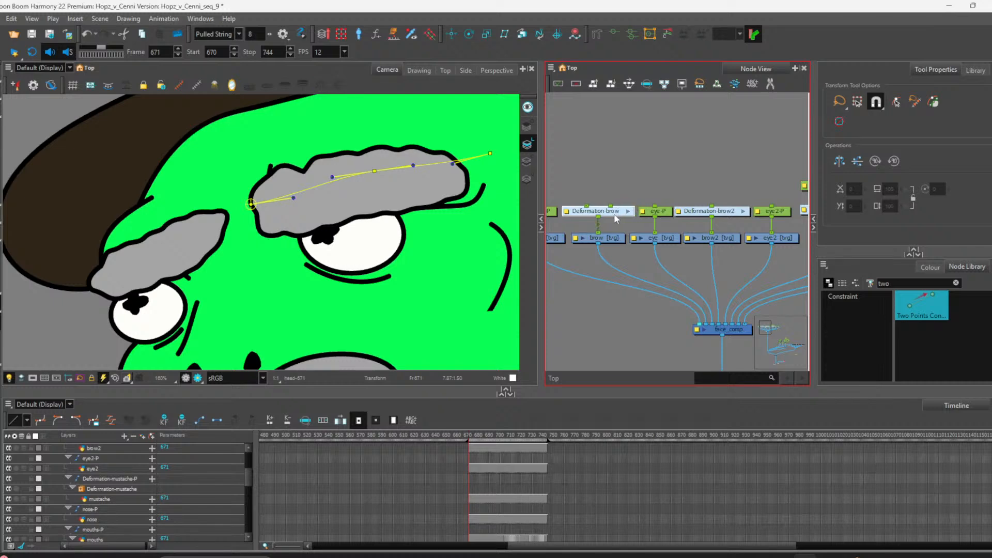
pyautogui.hotkey('ctrl', 'z')
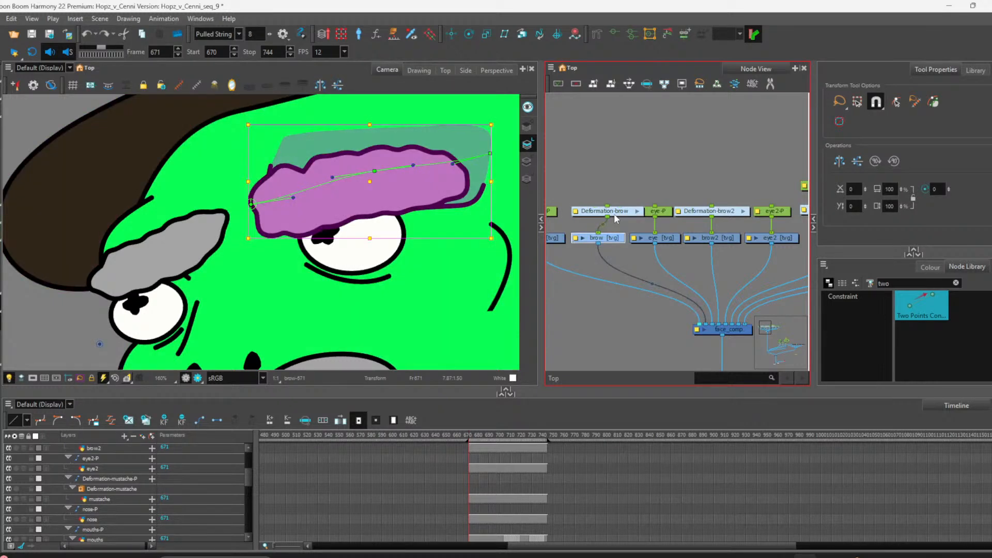
pyautogui.hotkey('ctrl', 'shift', 'z')
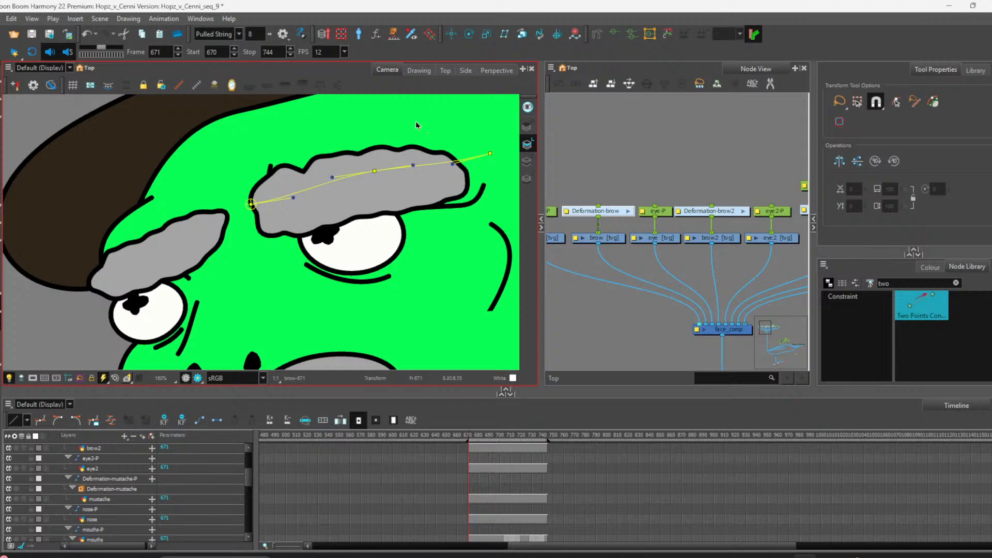
pyautogui.click(250, 208)
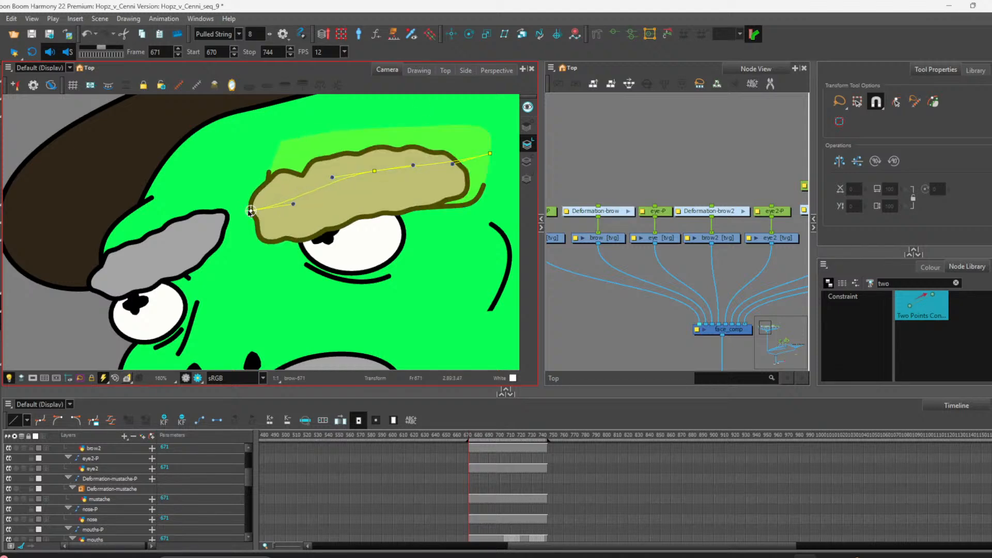
pyautogui.click(451, 34)
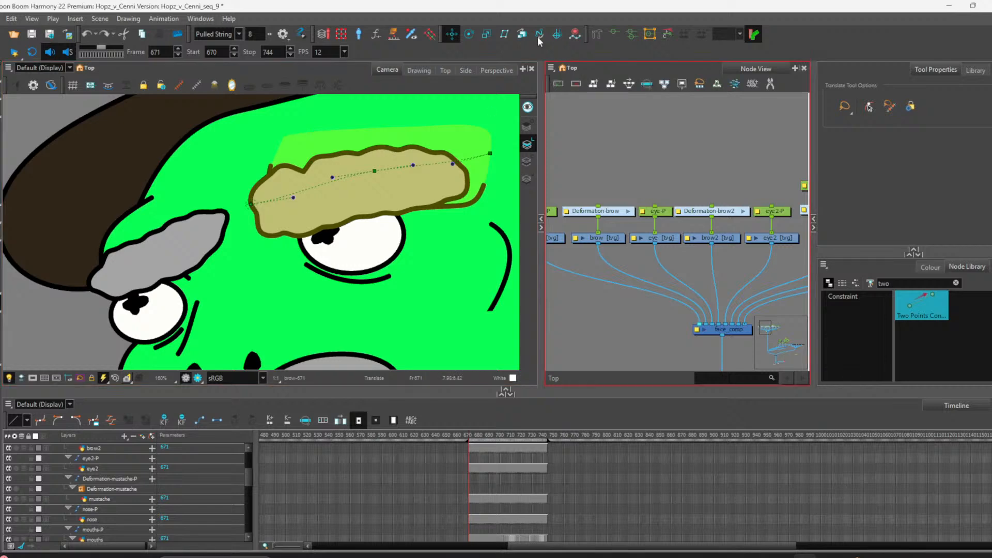
pyautogui.click(596, 34)
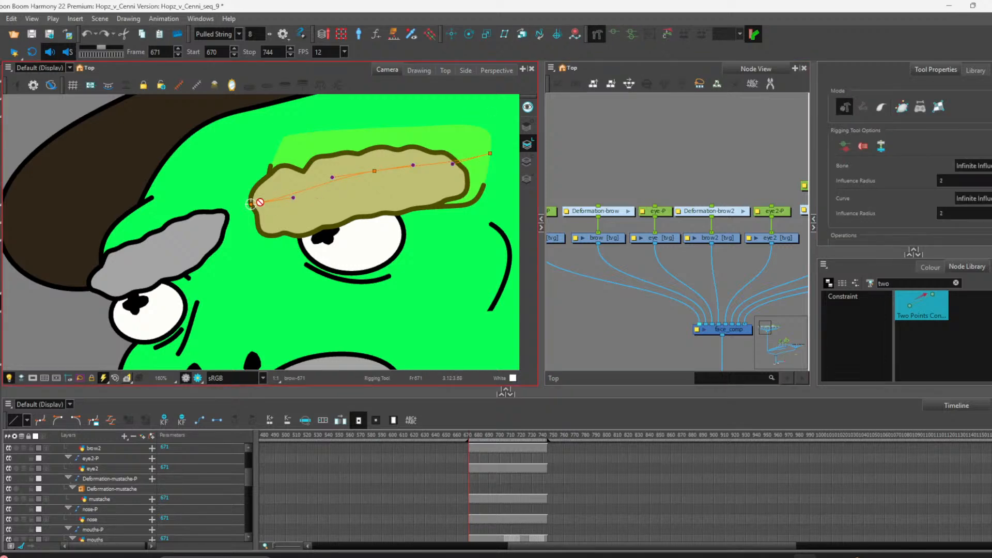
pyautogui.moveTo(251, 205); pyautogui.dragTo(250, 210)
pyautogui.moveTo(372, 174); pyautogui.dragTo(336, 190)
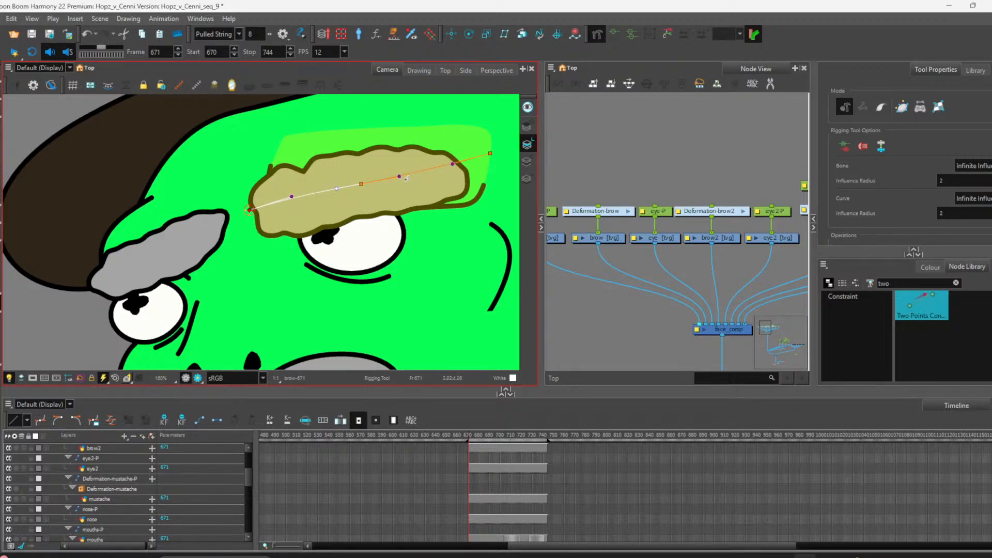
pyautogui.moveTo(402, 178); pyautogui.dragTo(396, 180)
pyautogui.moveTo(292, 196); pyautogui.dragTo(286, 203)
pyautogui.moveTo(490, 154); pyautogui.dragTo(477, 171)
pyautogui.moveTo(478, 172); pyautogui.dragTo(467, 173)
pyautogui.click(493, 173)
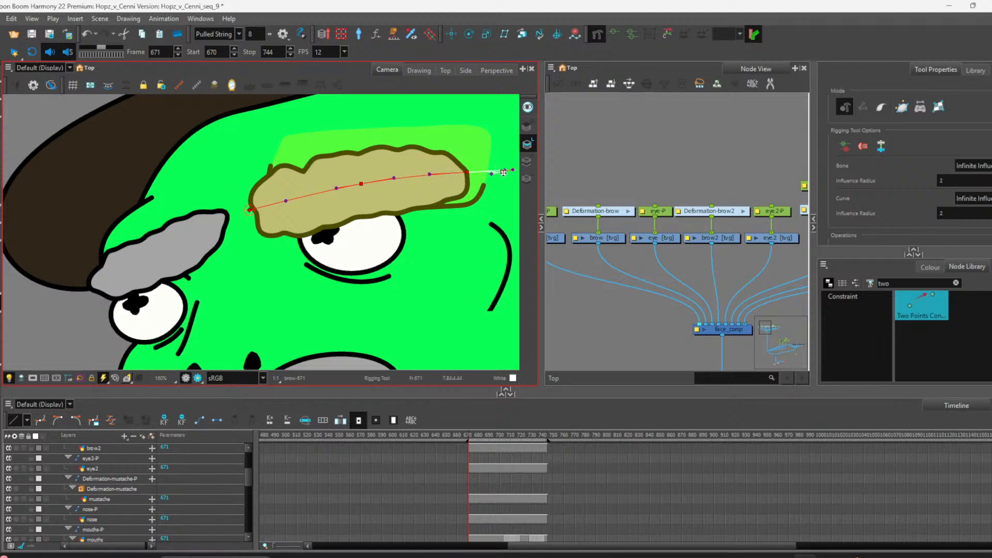
pyautogui.hotkey('ctrl', 'z')
pyautogui.moveTo(485, 170); pyautogui.dragTo(504, 170)
pyautogui.hotkey('ctrl', 'z')
pyautogui.click(468, 171)
pyautogui.moveTo(430, 174); pyautogui.dragTo(437, 174)
# Step: Add pegs above the collar, neckflaps, shoulder, body and shoulder1 drawing nodes
pyautogui.click(615, 151)
pyautogui.scroll(-3, 317, 206)
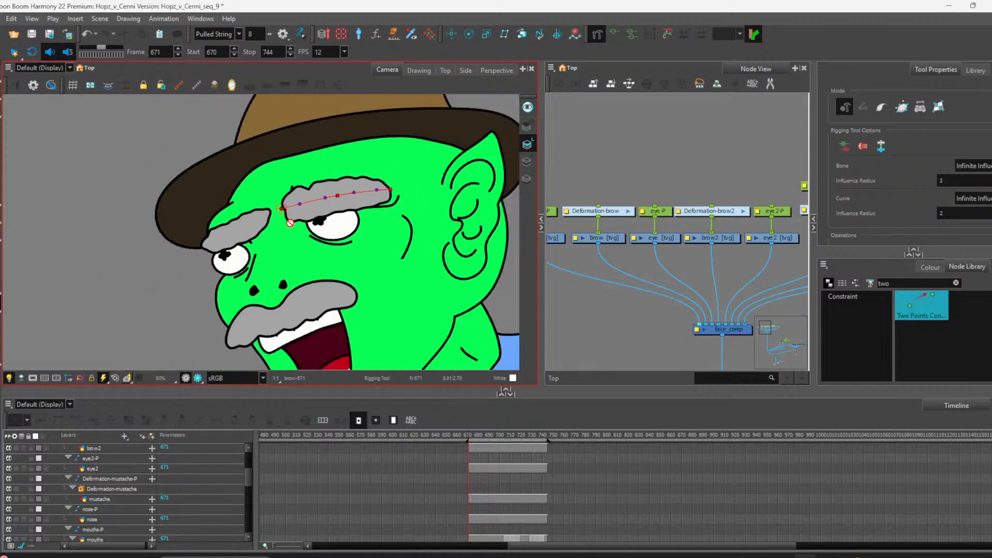
pyautogui.scroll(1, 290, 222)
pyautogui.scroll(-3, 607, 208)
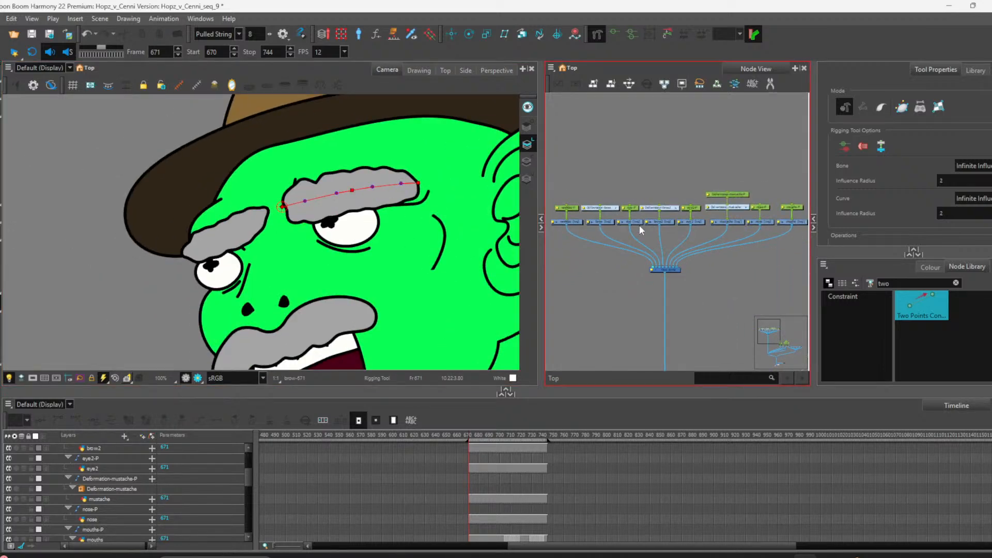
pyautogui.scroll(-3, 639, 225)
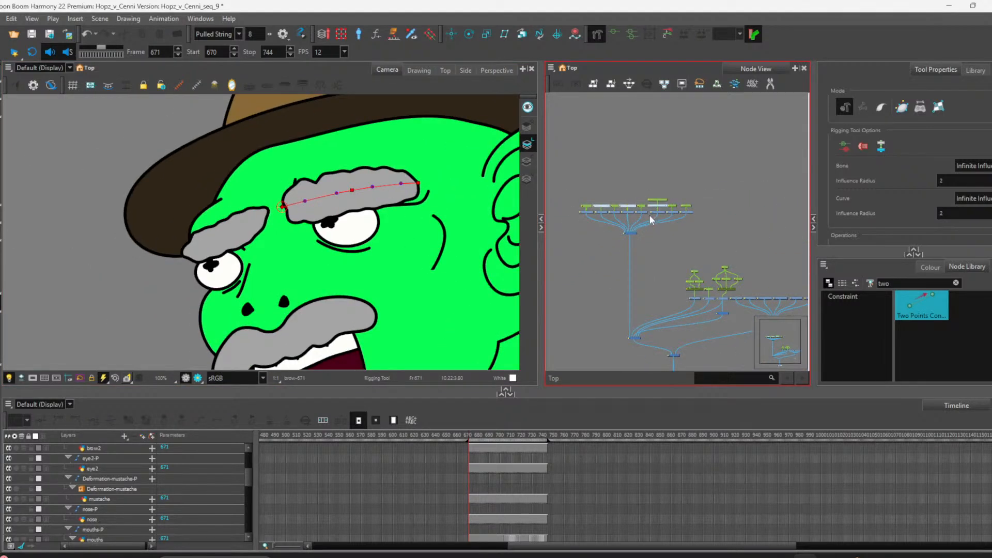
pyautogui.scroll(5, 724, 266)
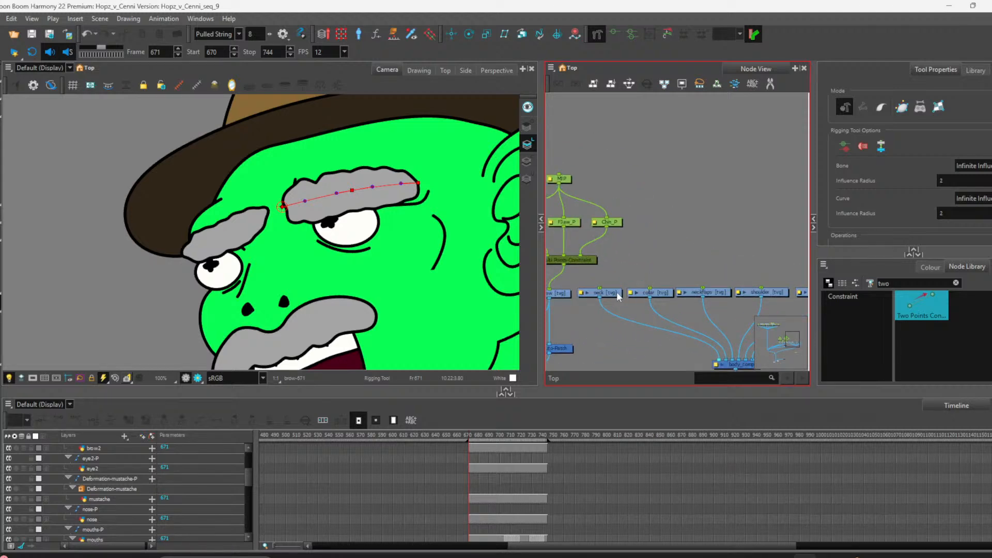
pyautogui.click(618, 295)
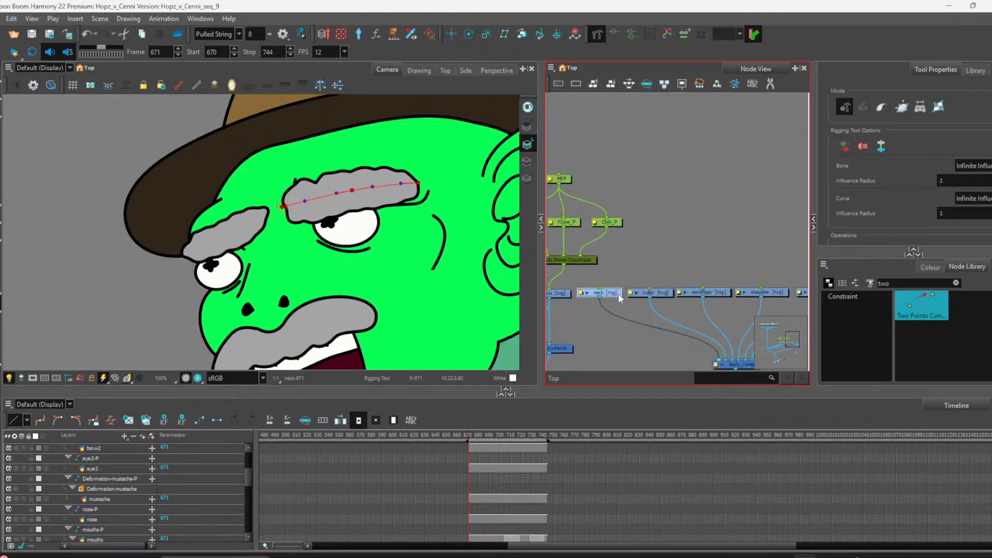
pyautogui.click(646, 294)
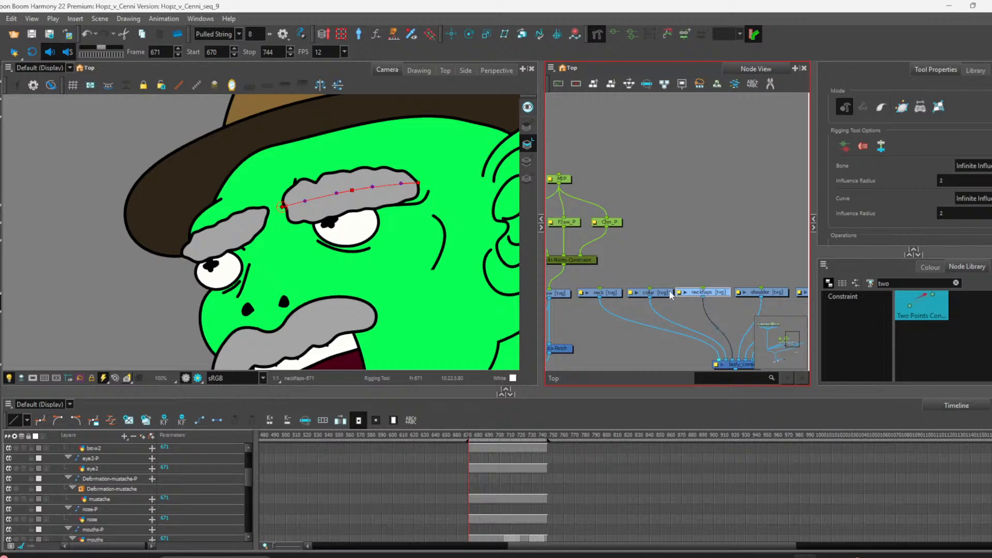
pyautogui.click(695, 292)
pyautogui.scroll(-3, 708, 270)
pyautogui.scroll(3, 710, 271)
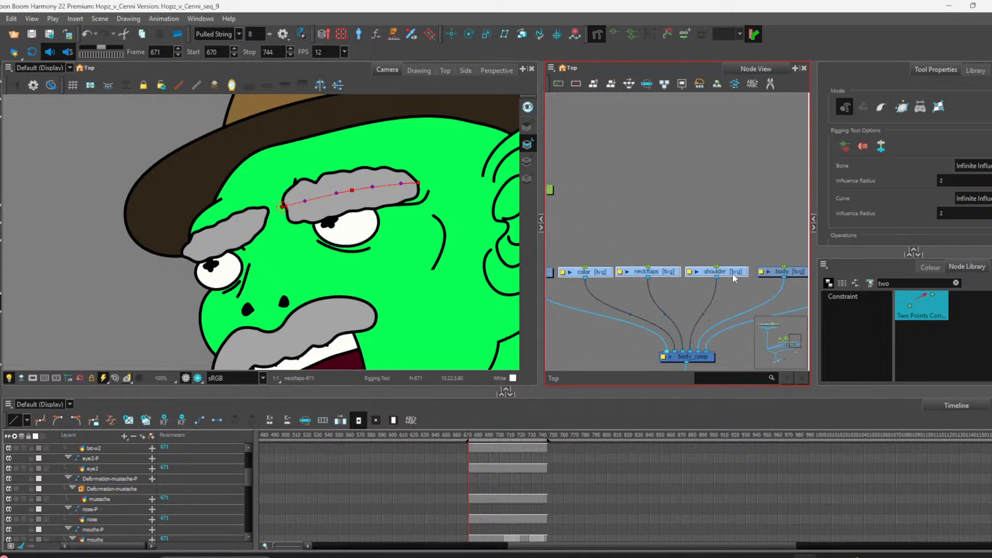
pyautogui.scroll(-3, 647, 246)
pyautogui.scroll(3, 697, 260)
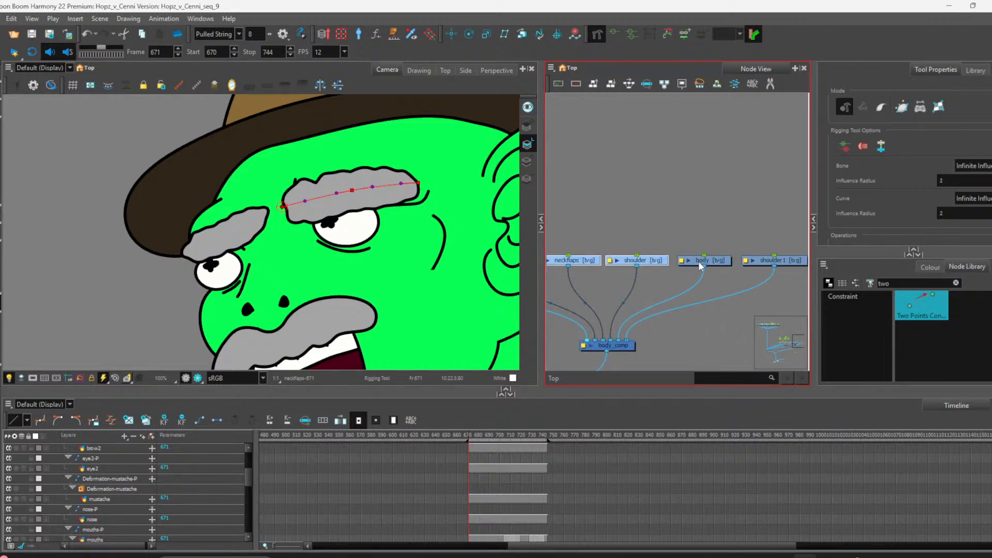
pyautogui.scroll(-3, 683, 257)
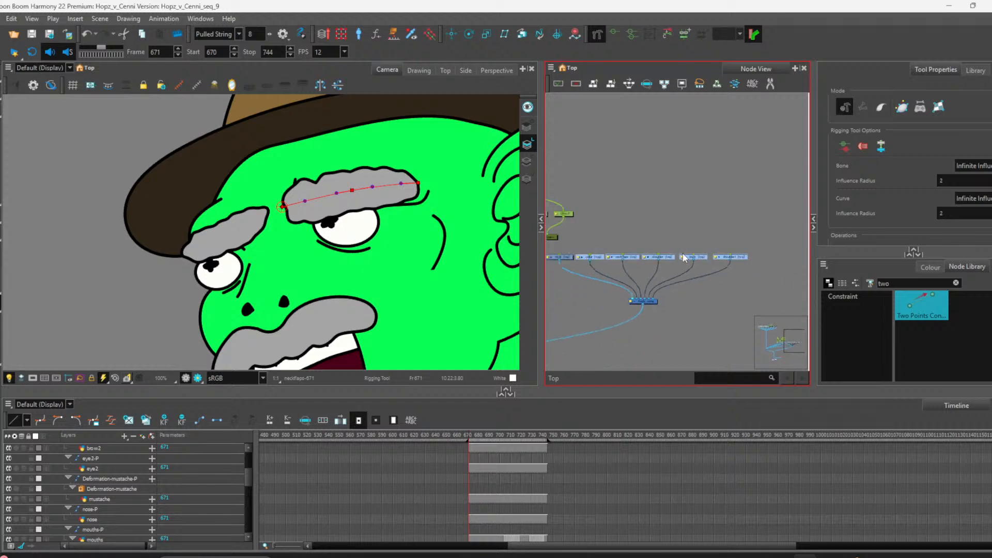
pyautogui.scroll(3, 683, 258)
pyautogui.scroll(-4, 684, 263)
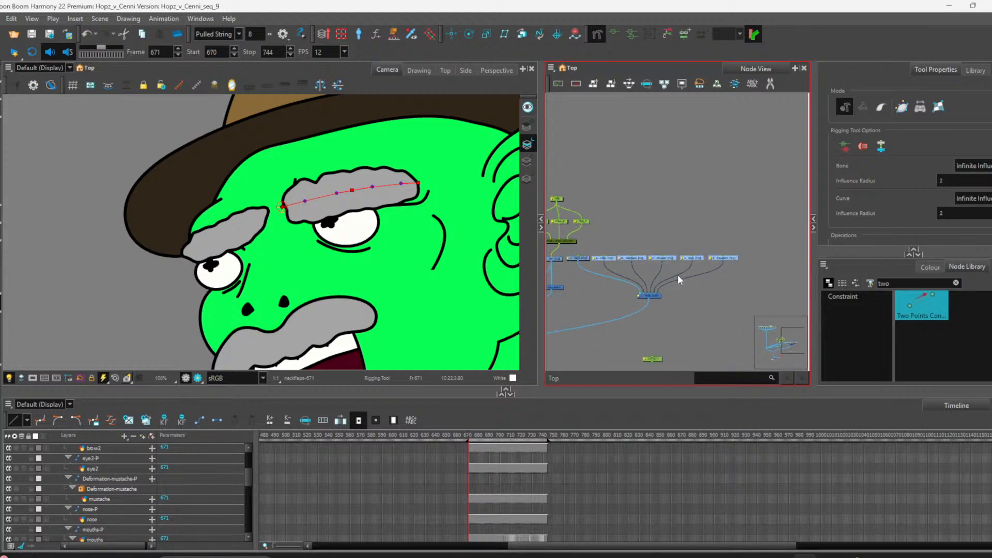
pyautogui.scroll(2, 678, 274)
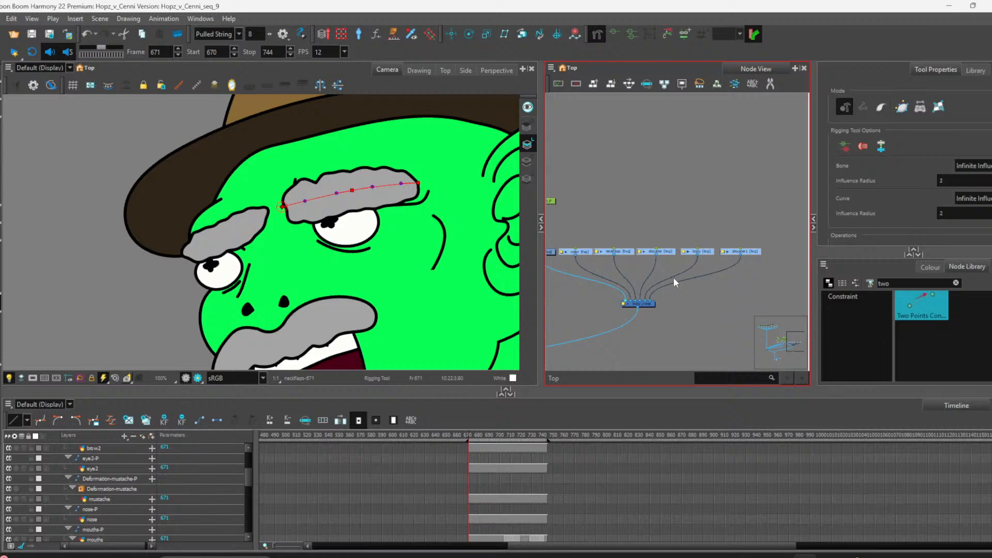
pyautogui.hotkey('ctrl', 'p')
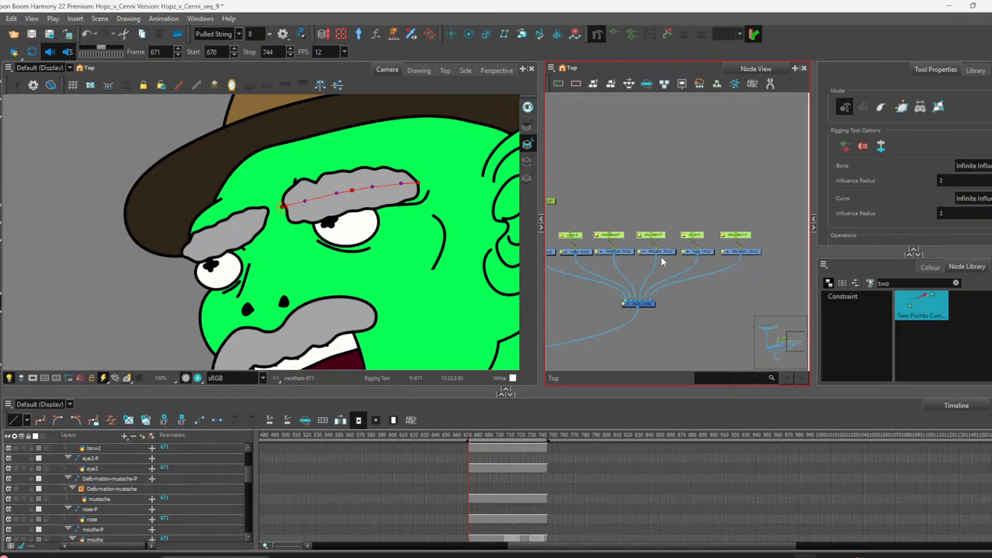
# Step: Examine the new peg nodes and the character's body in both views
pyautogui.click(671, 186)
pyautogui.scroll(-2, 643, 230)
pyautogui.scroll(2, 637, 231)
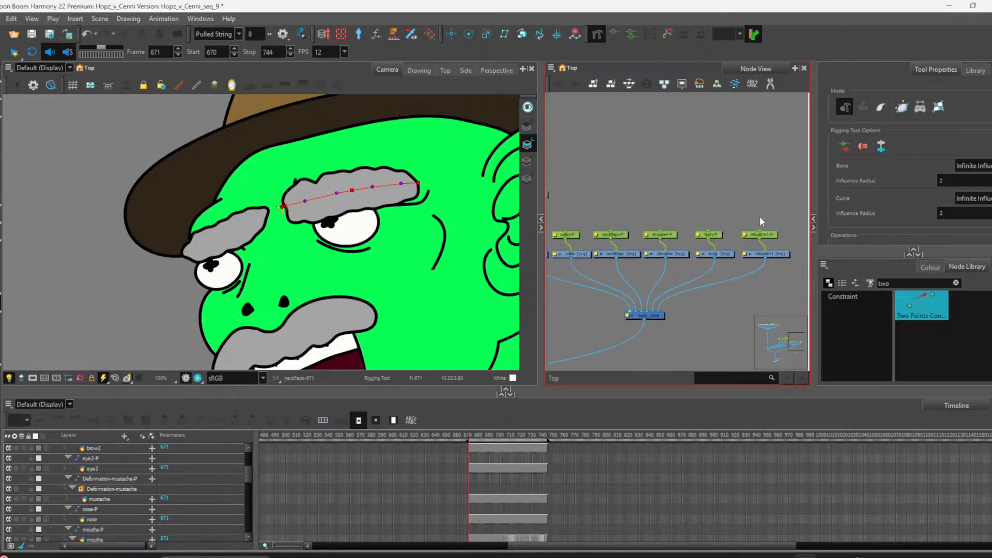
pyautogui.moveTo(768, 237); pyautogui.dragTo(581, 238)
pyautogui.click(770, 236)
pyautogui.scroll(-5, 258, 217)
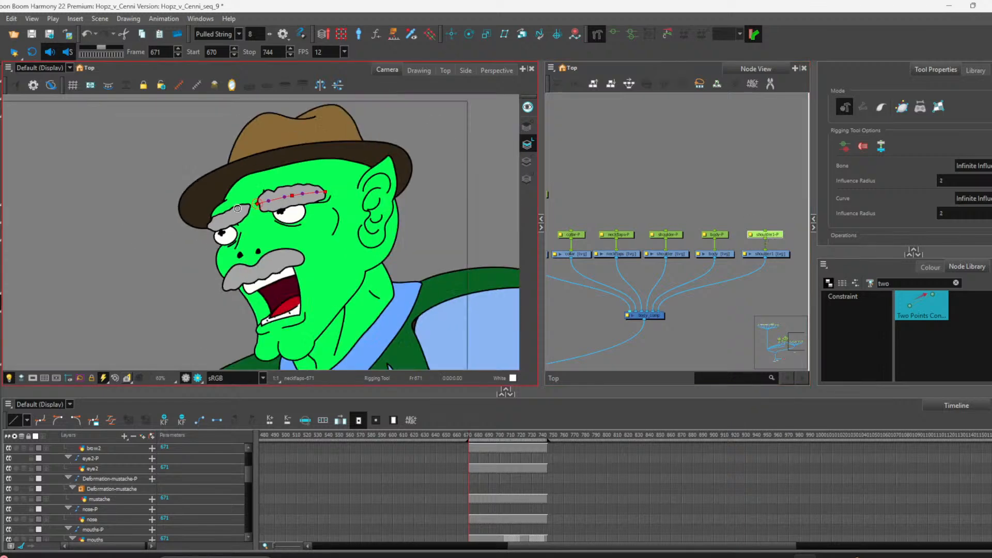
pyautogui.scroll(2, 258, 218)
pyautogui.scroll(-1, 259, 218)
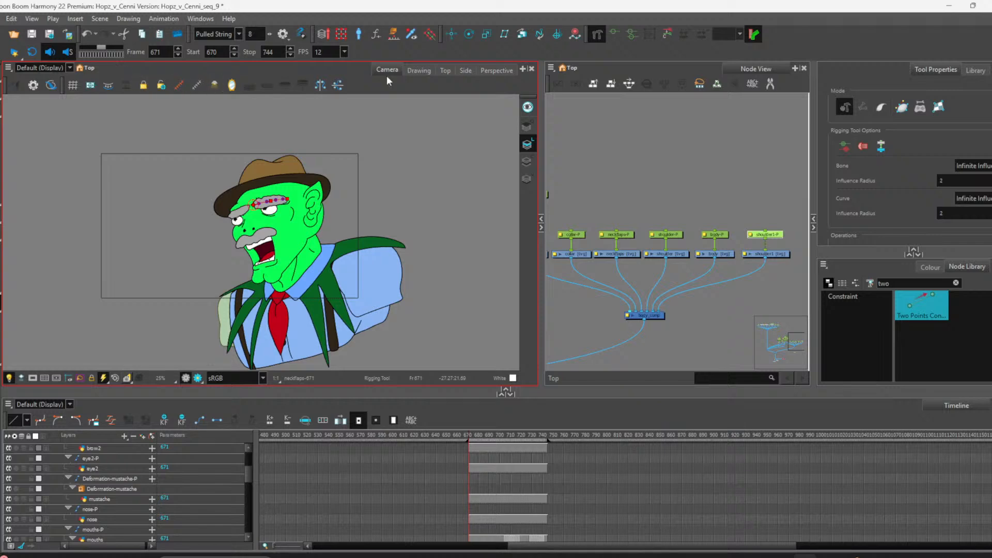
pyautogui.click(451, 34)
pyautogui.scroll(2, 232, 228)
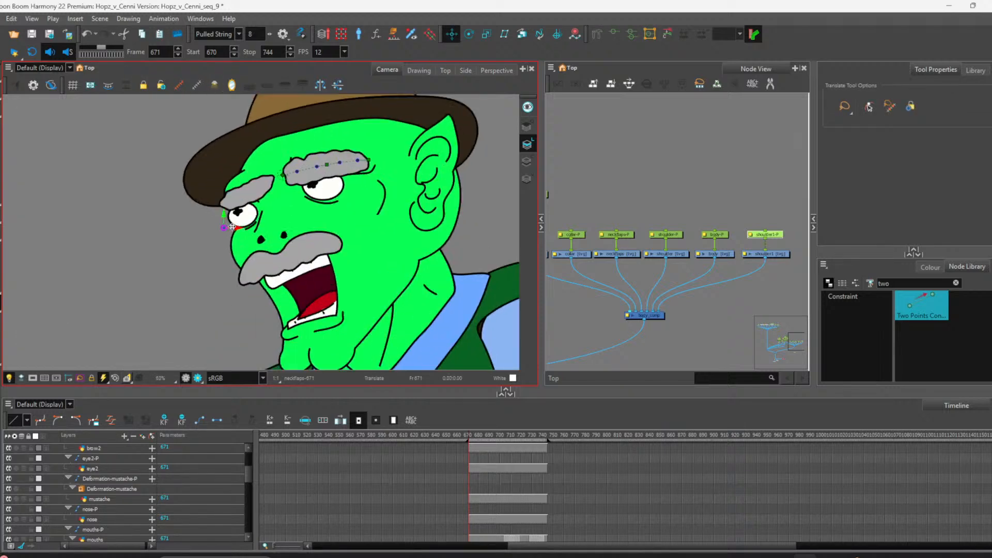
pyautogui.scroll(-2, 212, 283)
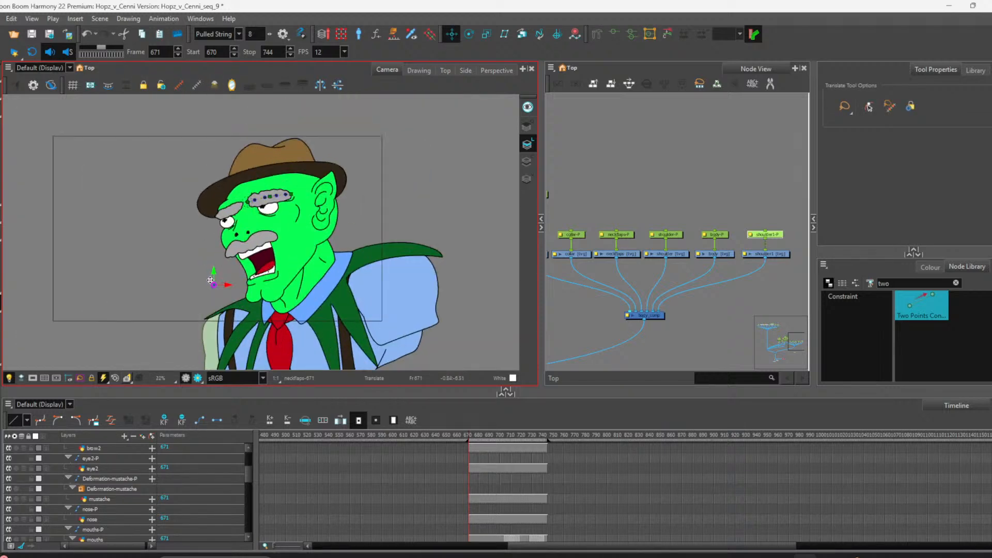
pyautogui.moveTo(214, 285); pyautogui.dragTo(219, 333)
pyautogui.click(0, 83)
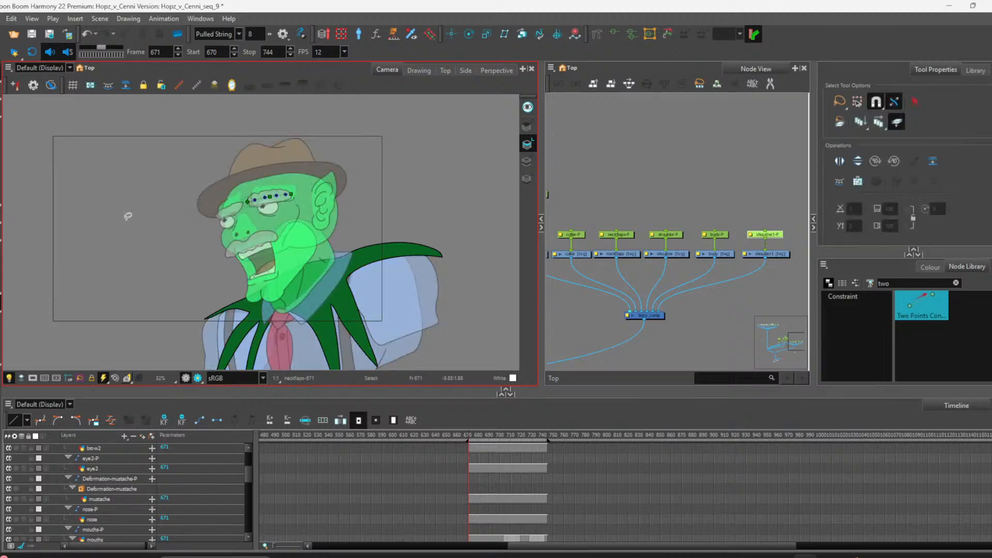
pyautogui.scroll(-2, 249, 251)
pyautogui.scroll(3, 254, 309)
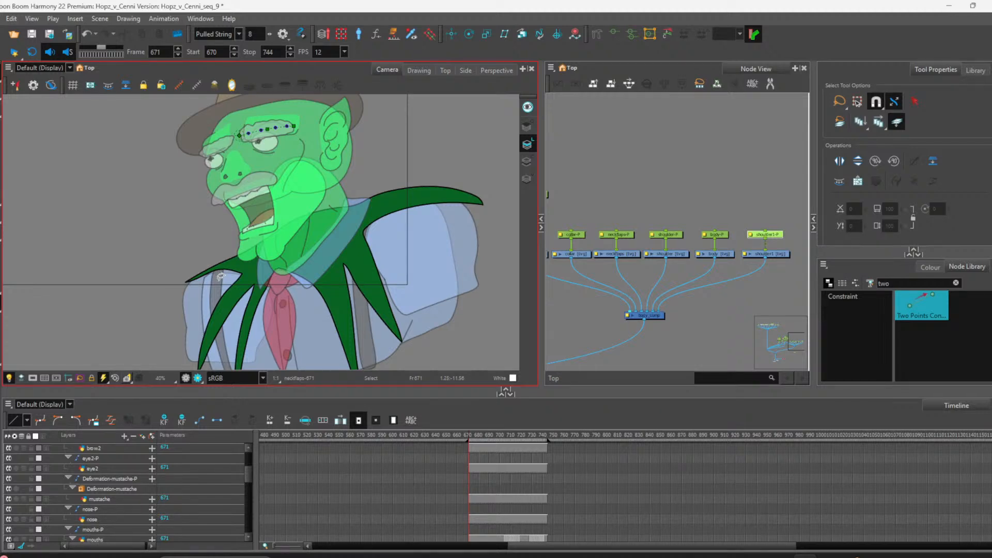
pyautogui.click(458, 36)
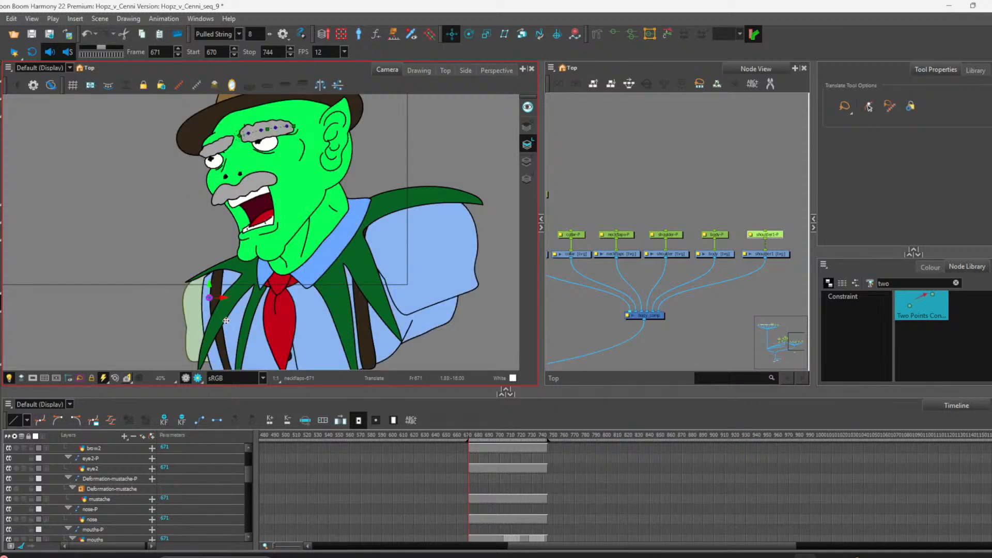
pyautogui.moveTo(213, 303); pyautogui.dragTo(213, 288)
pyautogui.hotkey('ctrl', 'z')
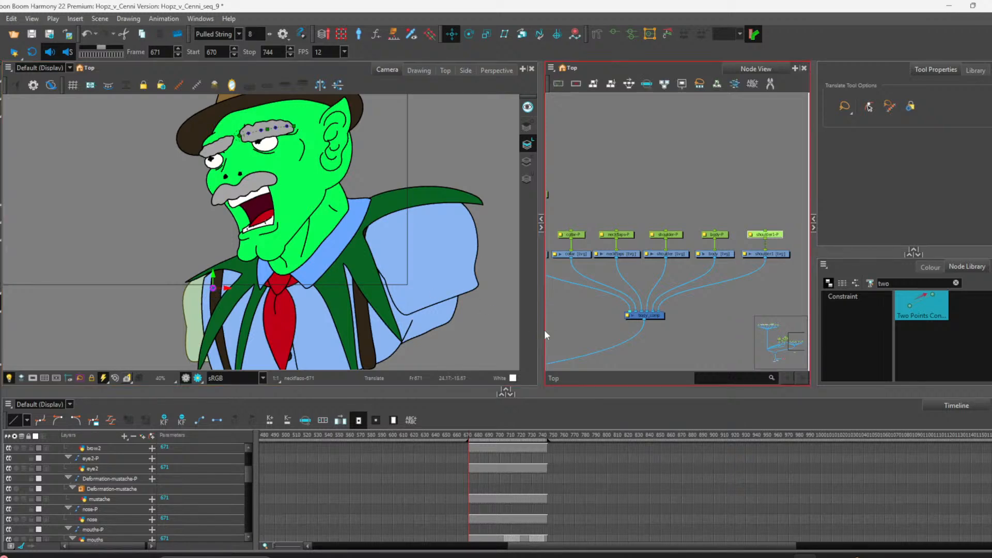
# Step: Move the body-P peg's pivot to the base of the torso and the shoulder-P peg's pivot onto the shoulder
pyautogui.click(719, 235)
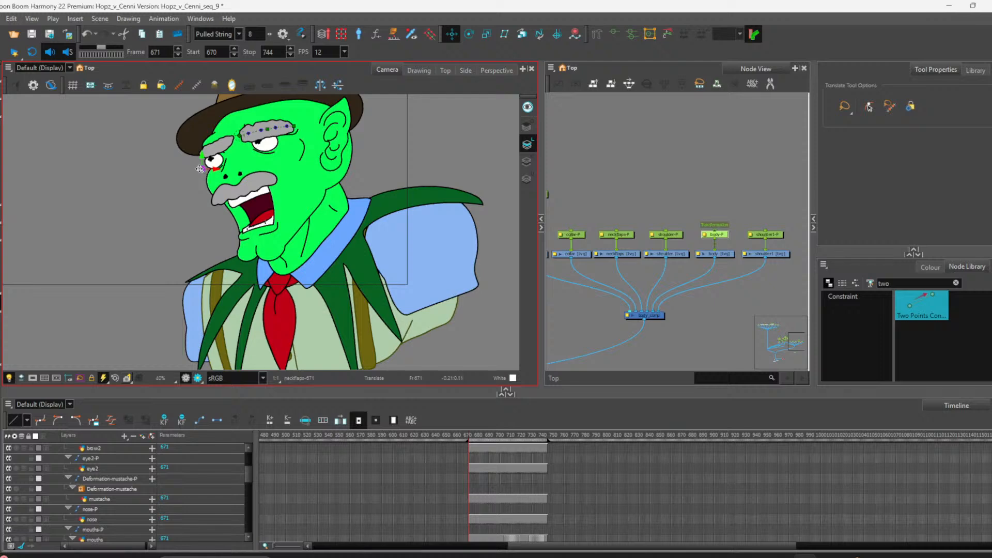
pyautogui.scroll(-3, 299, 314)
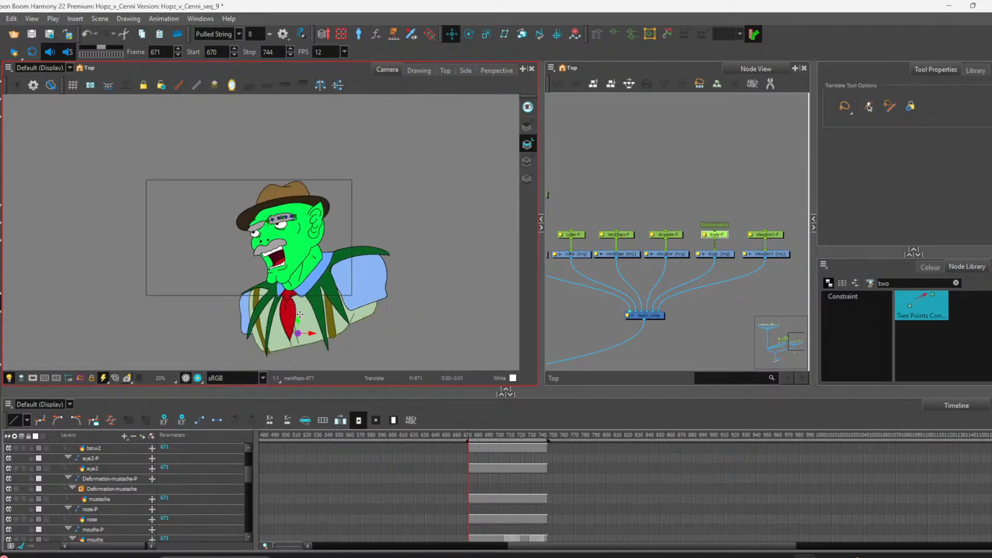
pyautogui.scroll(2, 300, 314)
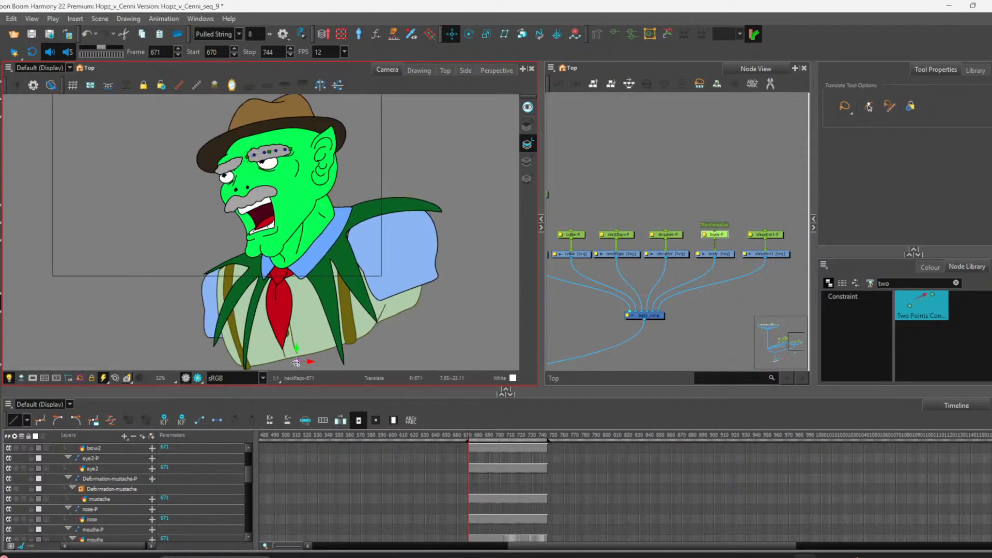
pyautogui.moveTo(296, 362); pyautogui.dragTo(297, 359)
pyautogui.click(677, 236)
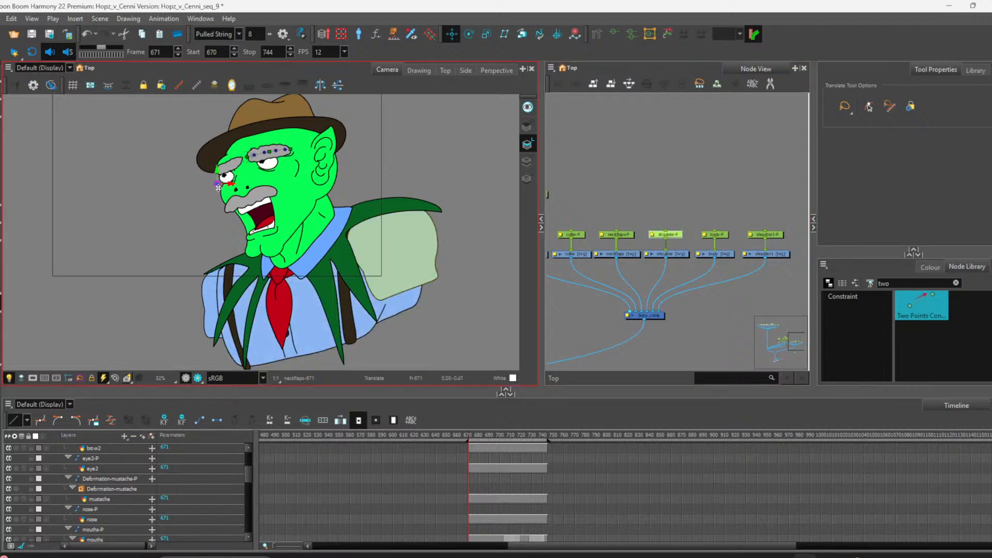
pyautogui.moveTo(221, 182); pyautogui.dragTo(390, 224)
# Step: Move the pivots of the neckflaps-P and collar-P pegs to the base of the neck
pyautogui.click(628, 235)
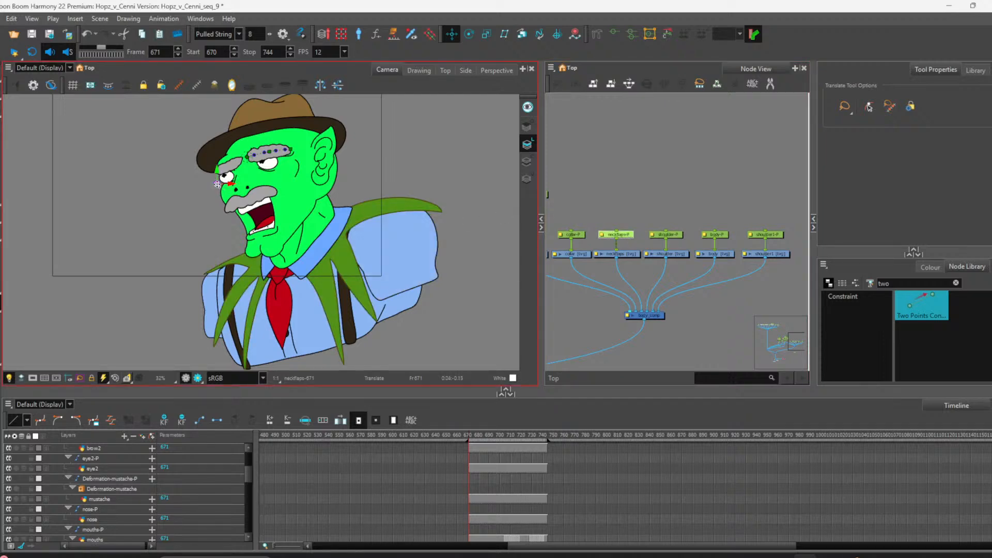
pyautogui.moveTo(219, 185); pyautogui.dragTo(286, 273)
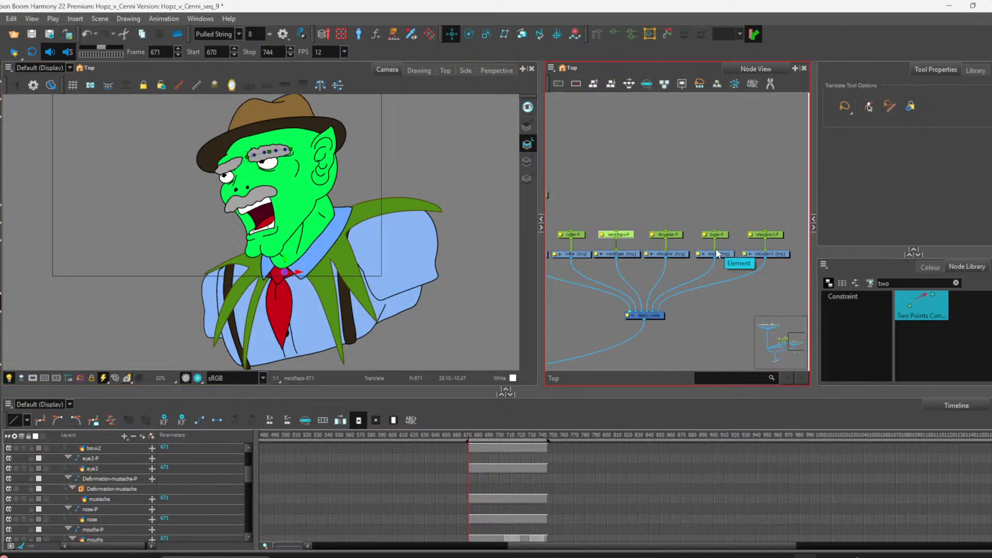
pyautogui.click(580, 237)
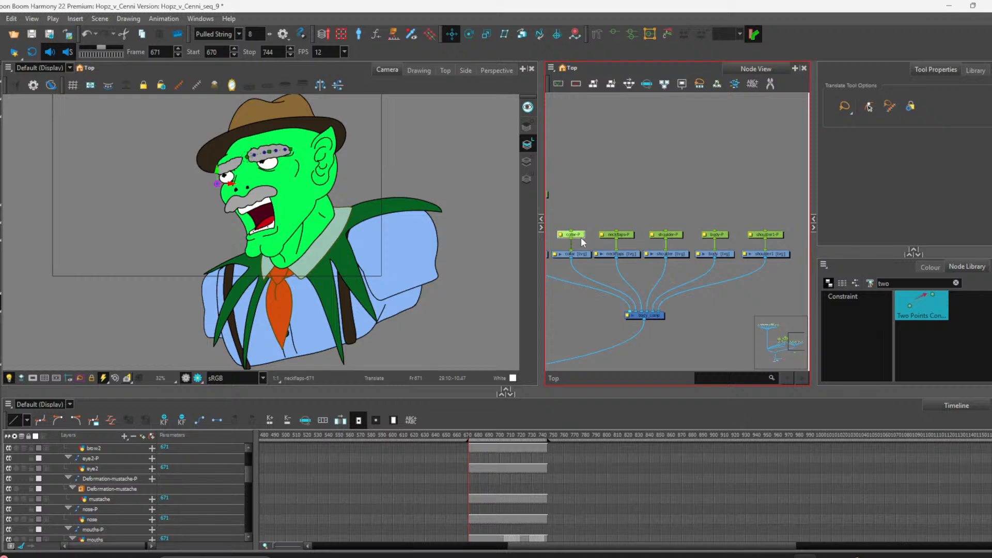
pyautogui.moveTo(217, 184); pyautogui.dragTo(277, 272)
# Step: Create a bone on the neck drawing with the Rigging tool, running from the head down to the neck base
pyautogui.moveTo(634, 246); pyautogui.dragTo(689, 247)
pyautogui.click(584, 254)
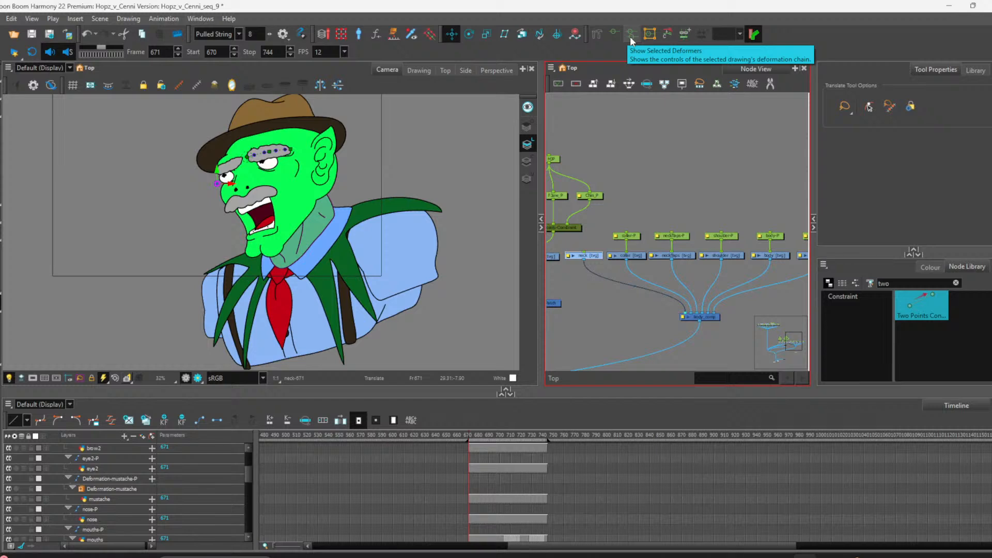
pyautogui.click(594, 35)
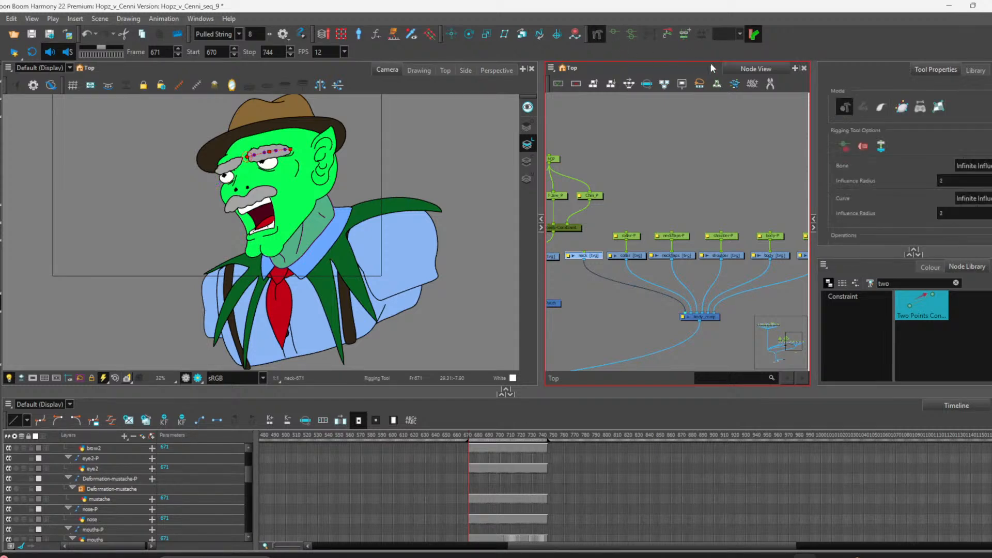
pyautogui.click(863, 107)
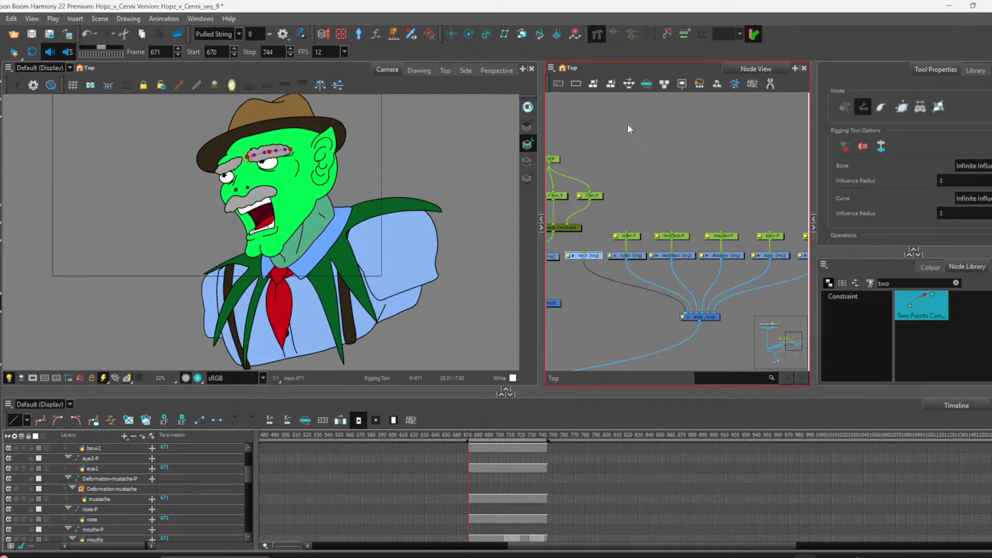
pyautogui.scroll(1, 265, 251)
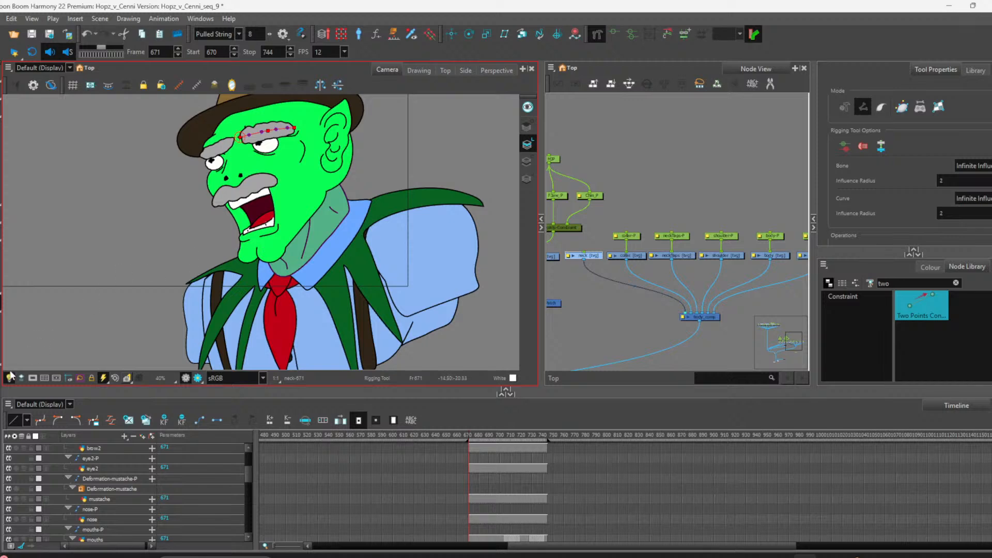
pyautogui.click(287, 272)
pyautogui.hotkey('alt', 's')
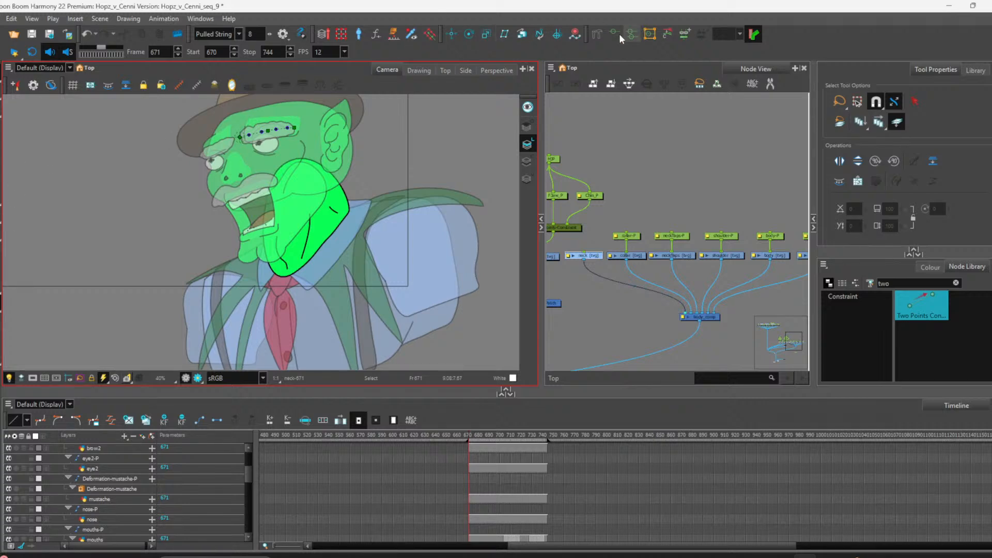
pyautogui.click(600, 34)
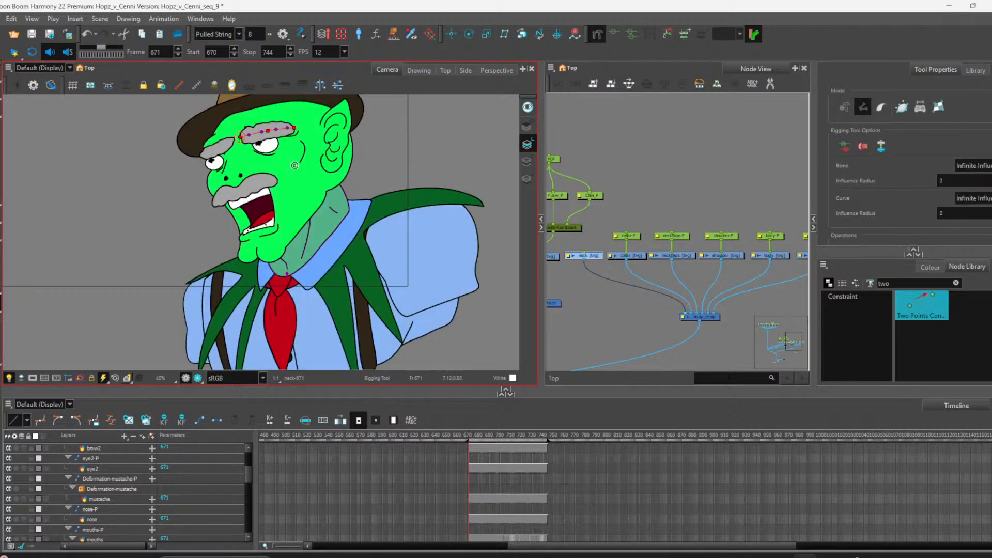
pyautogui.moveTo(299, 164); pyautogui.dragTo(287, 273)
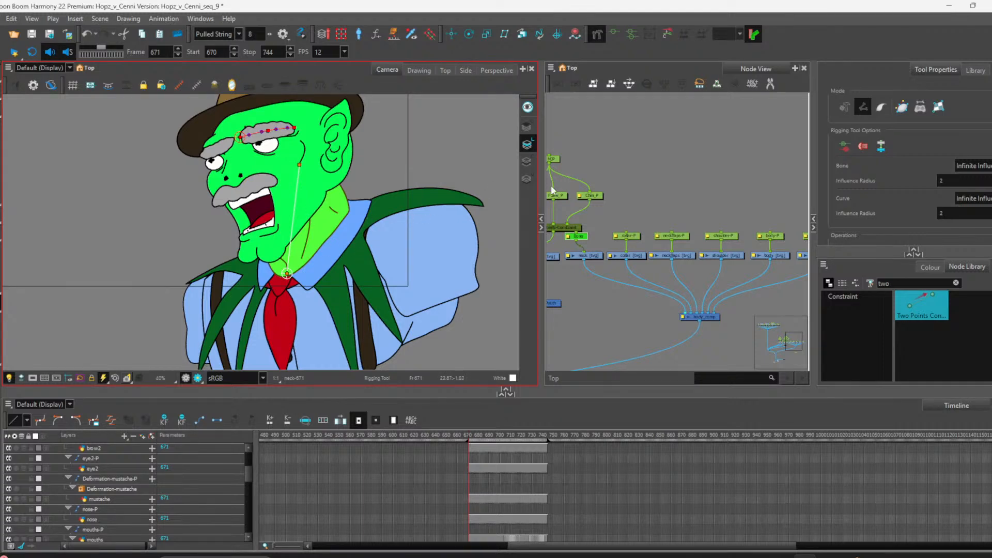
# Step: Reposition the new Bone node higher in the node network above the neck drawing
pyautogui.scroll(4, 629, 170)
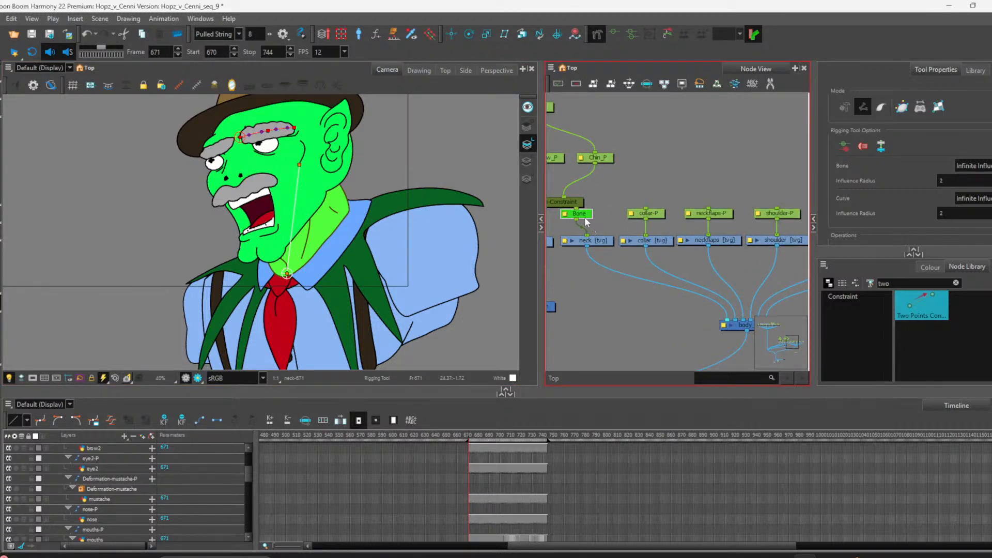
pyautogui.moveTo(586, 220); pyautogui.dragTo(600, 219)
pyautogui.click(587, 275)
pyautogui.scroll(3, 584, 274)
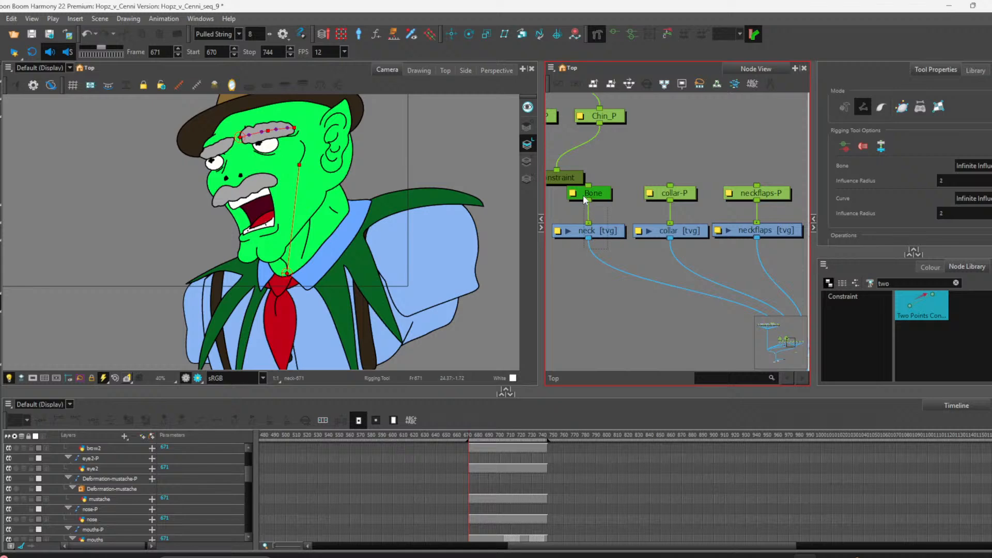
pyautogui.click(604, 229)
pyautogui.click(613, 218)
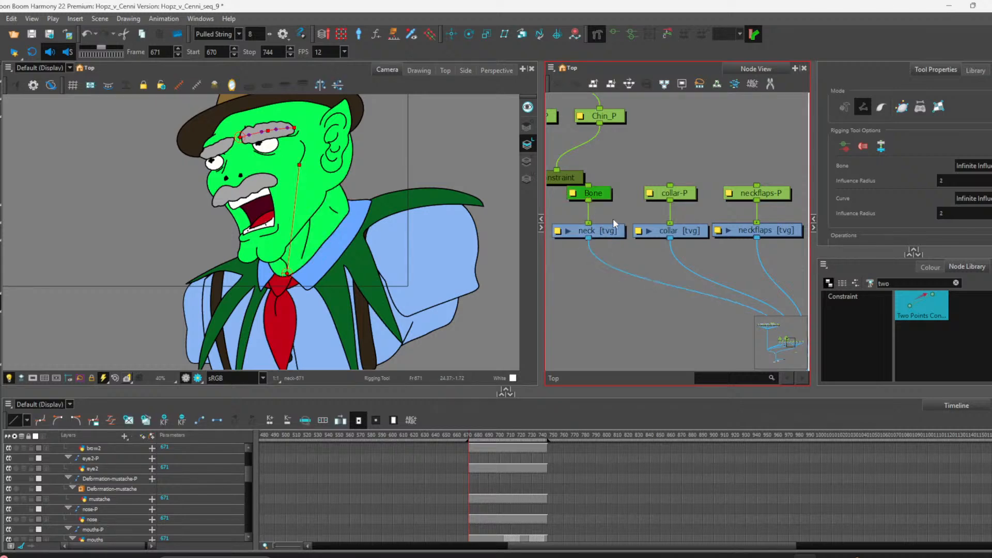
pyautogui.scroll(-5, 613, 219)
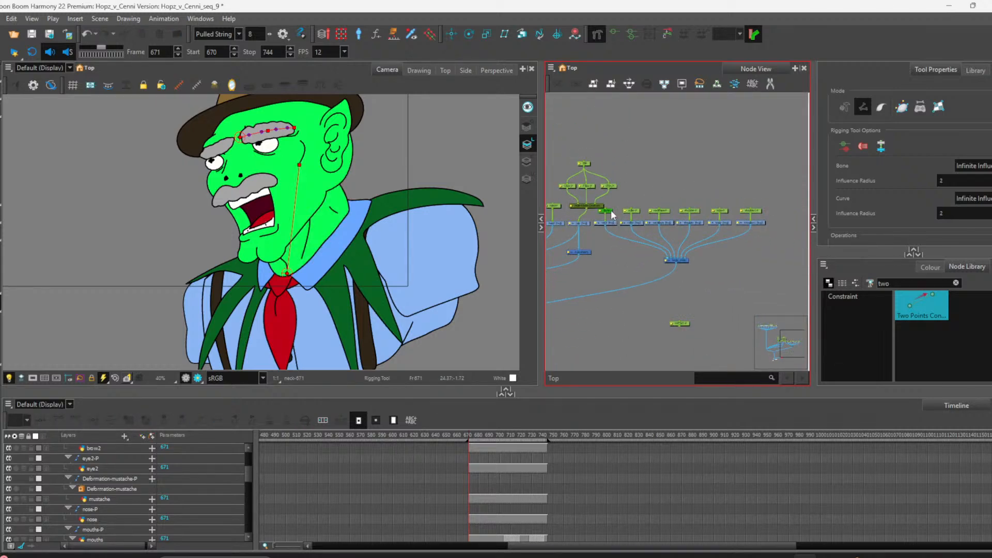
pyautogui.moveTo(611, 210); pyautogui.dragTo(612, 144)
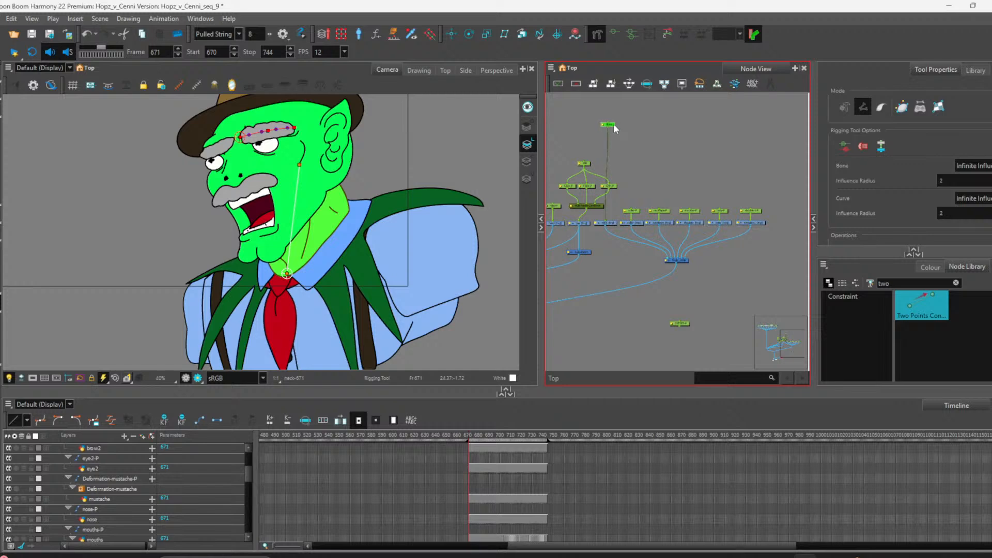
pyautogui.scroll(3, 592, 148)
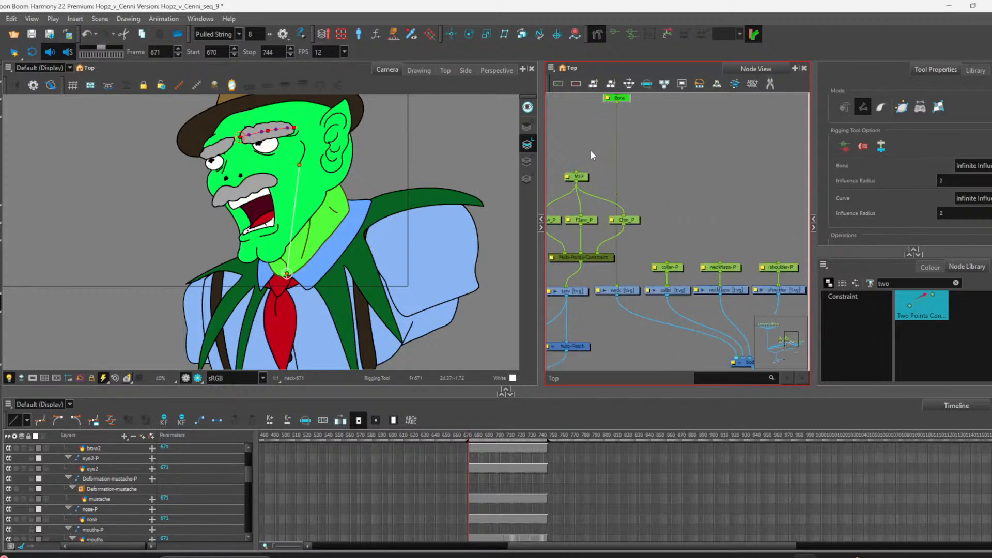
# Step: Clear the 'two' search filter from the node library
pyautogui.click(942, 284)
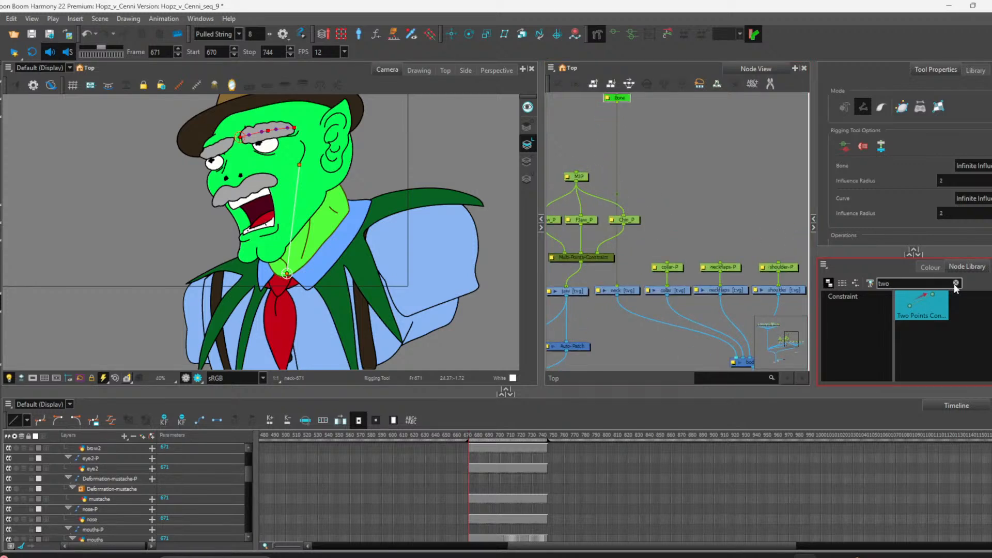
pyautogui.click(955, 283)
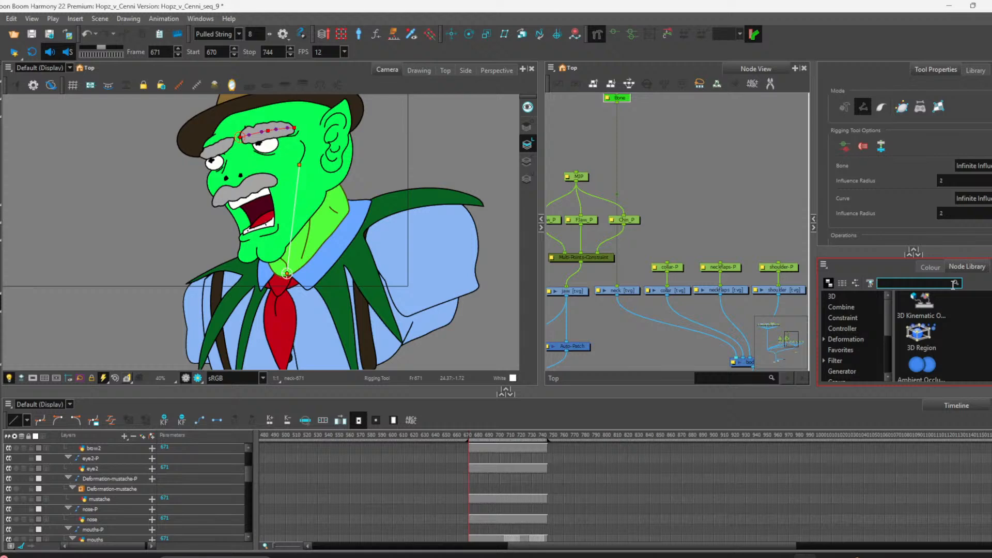
pyautogui.scroll(2, 658, 203)
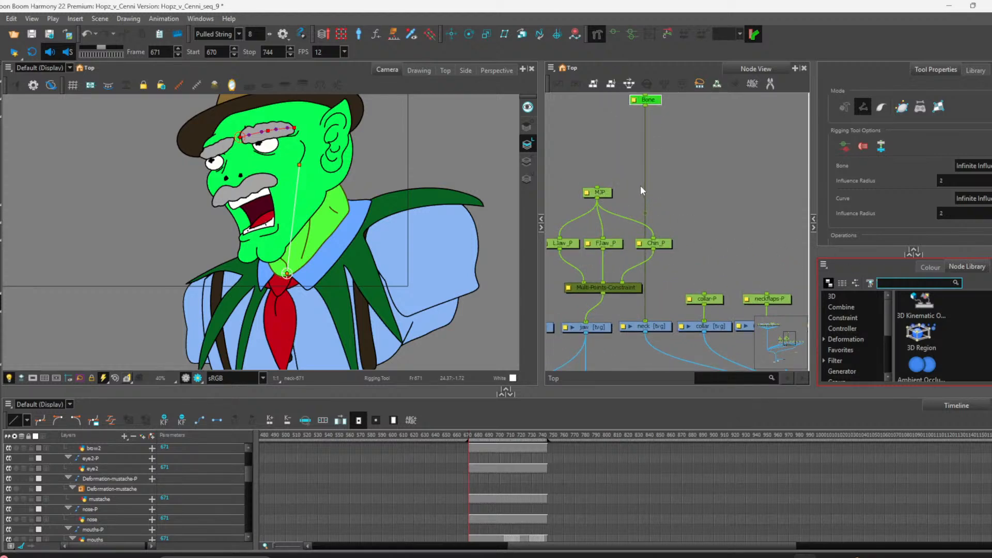
pyautogui.click(974, 269)
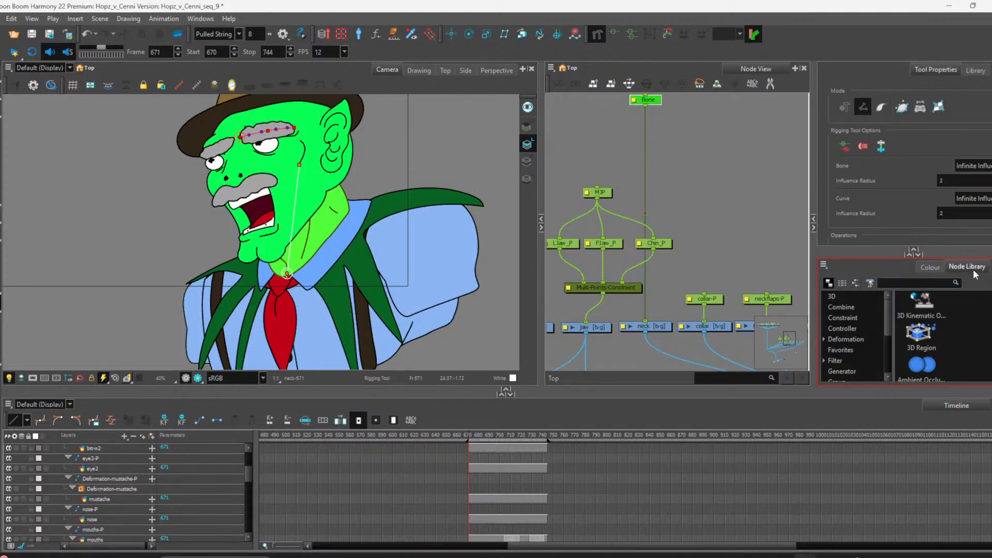
pyautogui.click(918, 283)
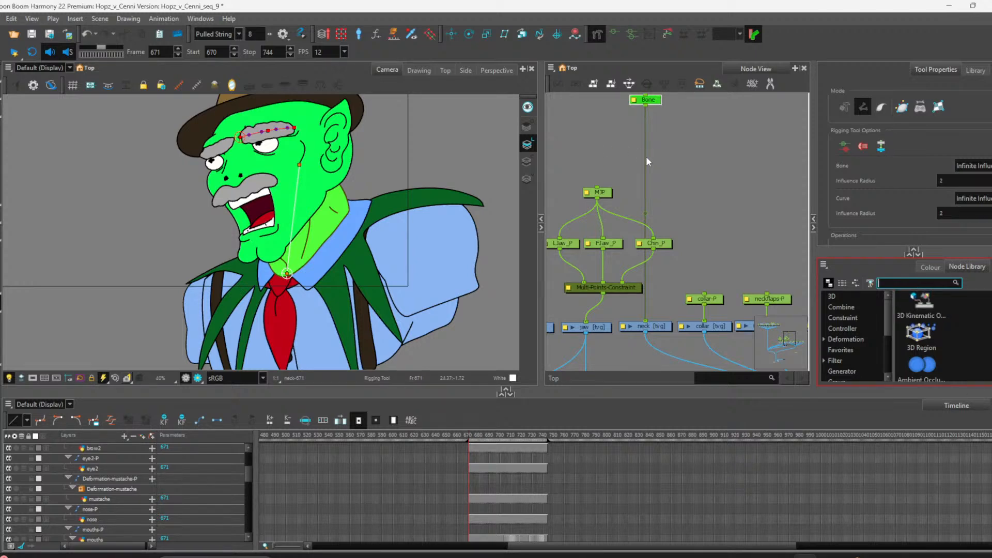
# Step: Find the Kinematic Output node in the node library, add it below the Bone node and connect it to the Bone
pyautogui.scroll(-1, 866, 352)
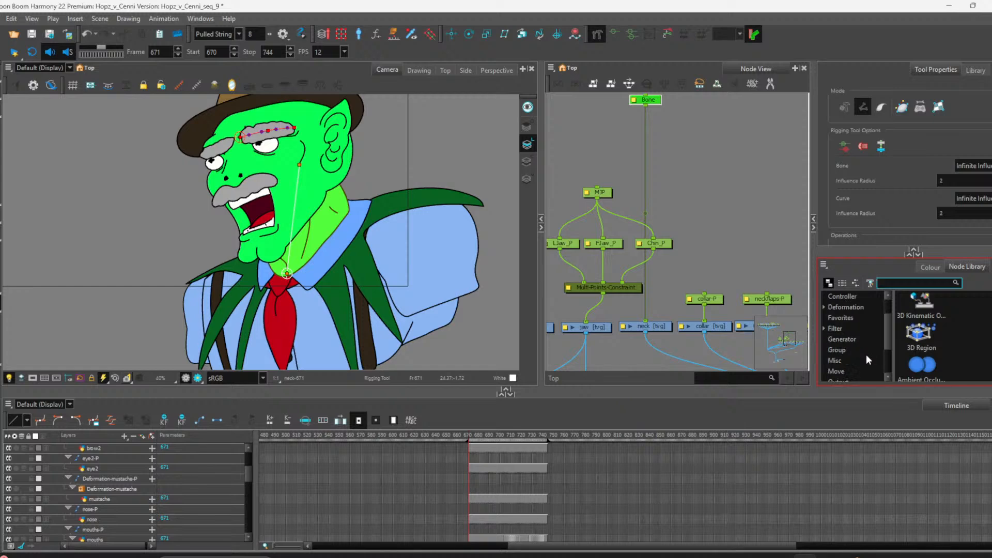
pyautogui.scroll(-1, 880, 358)
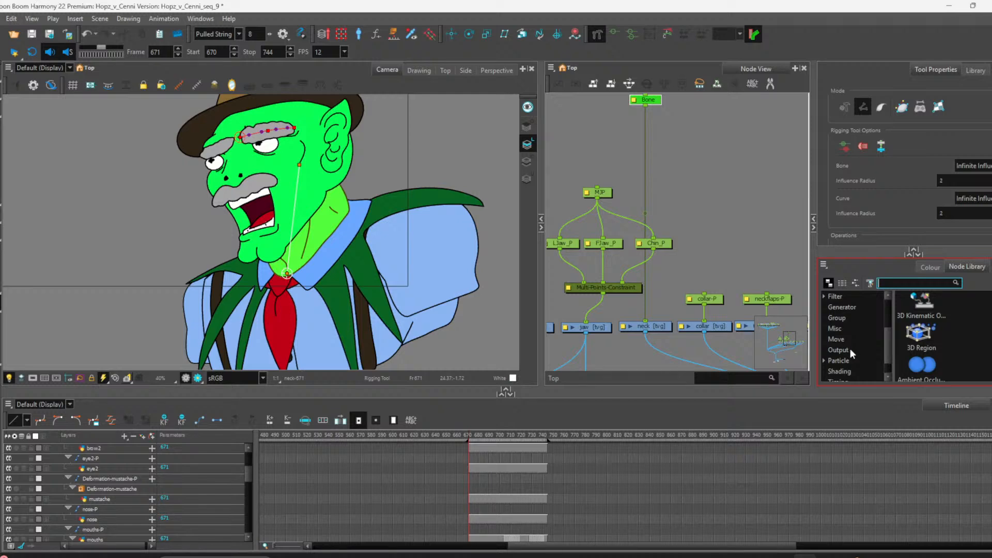
pyautogui.scroll(-1, 851, 345)
pyautogui.scroll(3, 839, 352)
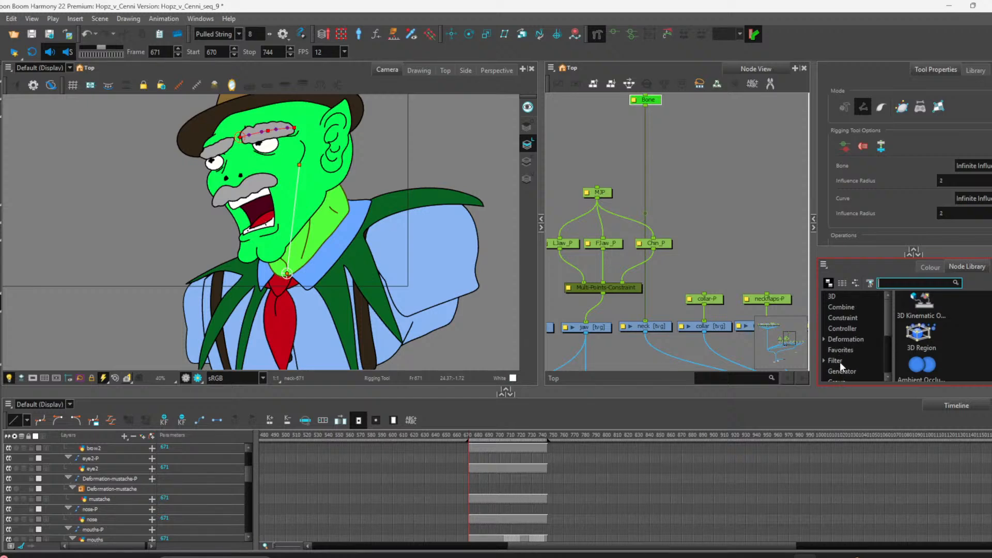
pyautogui.click(919, 344)
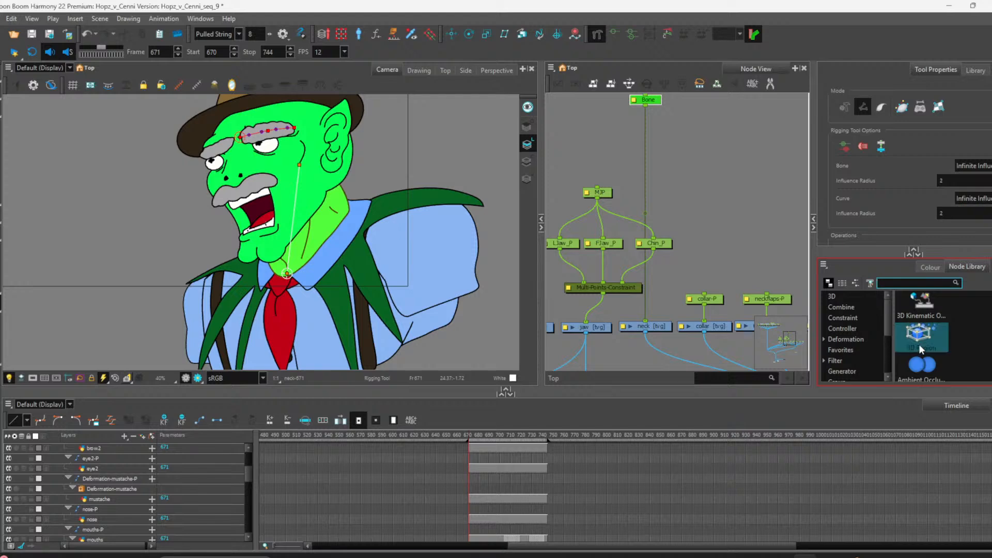
pyautogui.click(920, 283)
pyautogui.write('ko')
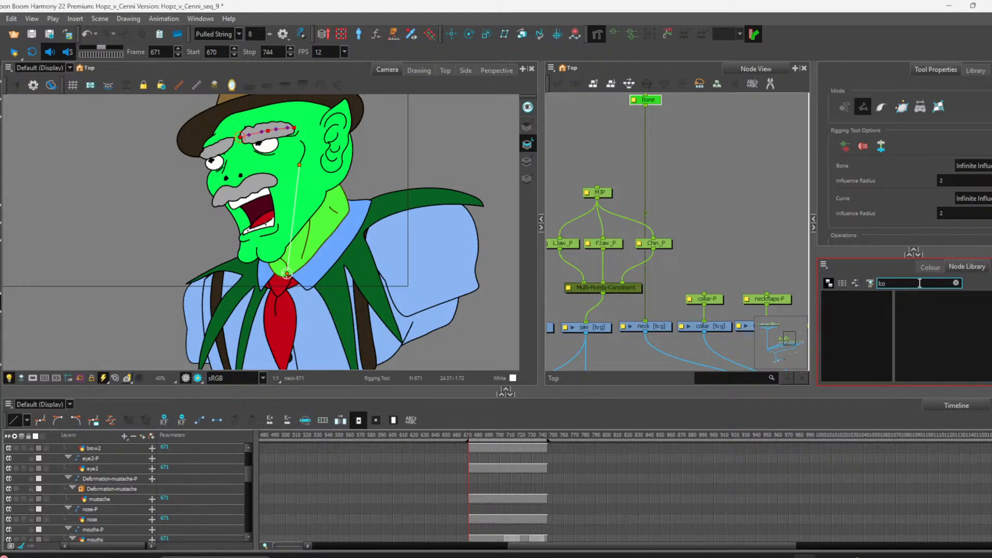
pyautogui.press('BackSpace')
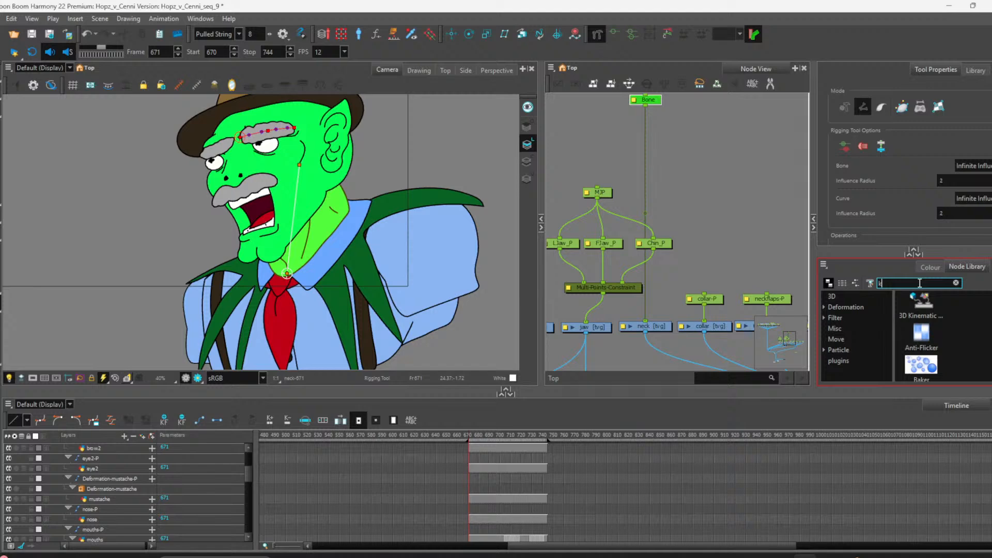
pyautogui.write('e')
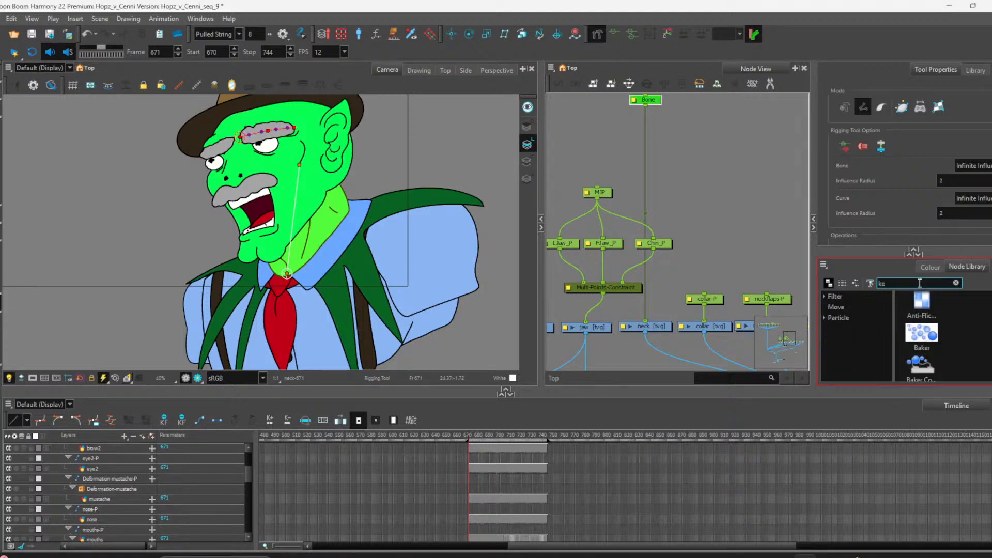
pyautogui.write('n')
pyautogui.press('BackSpace')
pyautogui.press('BackSpace')
pyautogui.write('in')
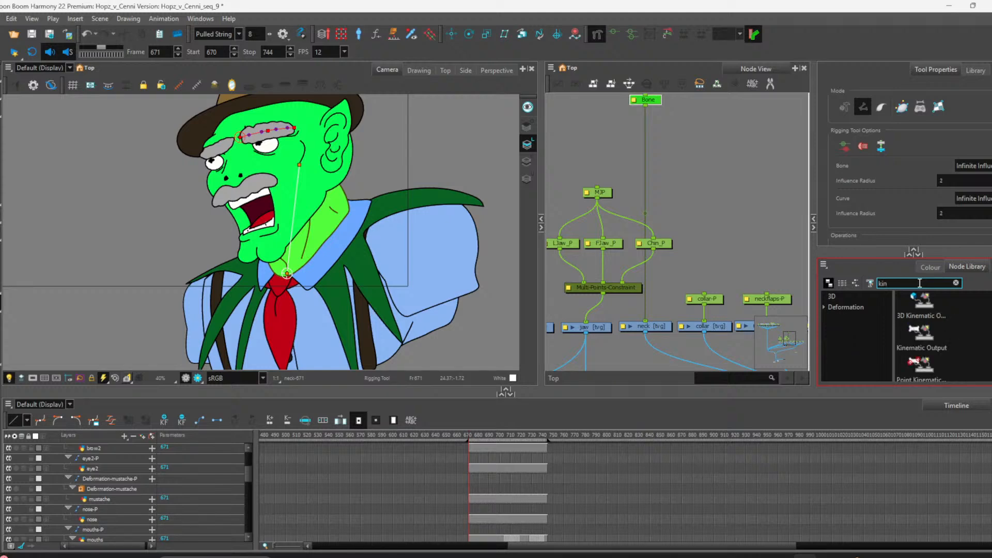
pyautogui.click(935, 330)
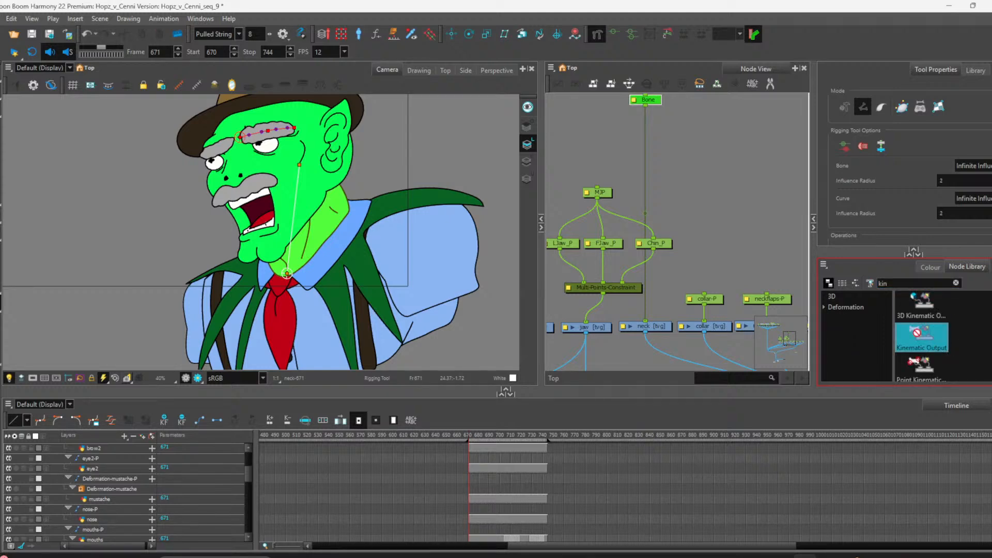
pyautogui.moveTo(947, 346); pyautogui.dragTo(643, 168)
pyautogui.moveTo(620, 137); pyautogui.dragTo(672, 128)
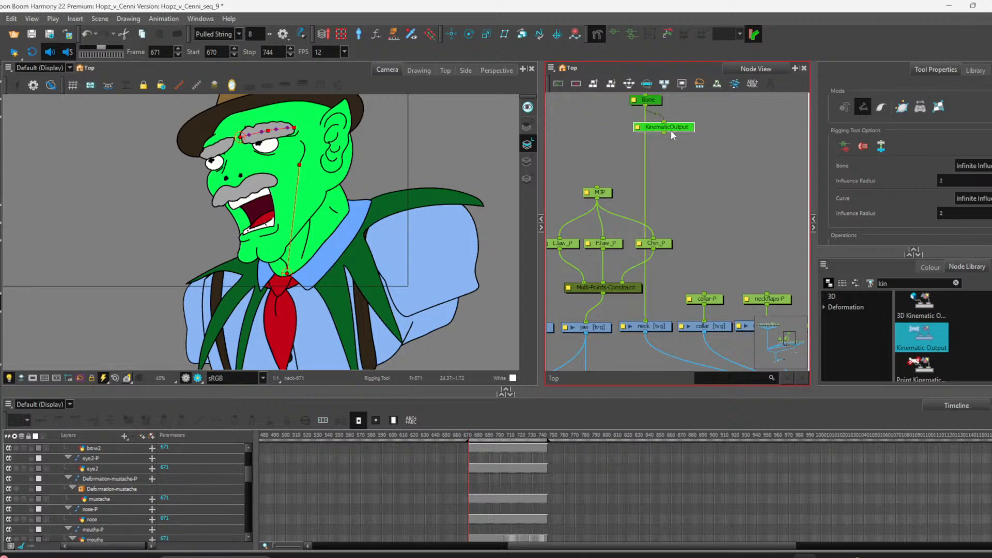
pyautogui.moveTo(671, 130); pyautogui.dragTo(625, 135)
# Step: Connect the Kinematic Output node to the top pegs of both face-feature peg groups in the node network
pyautogui.scroll(-6, 657, 221)
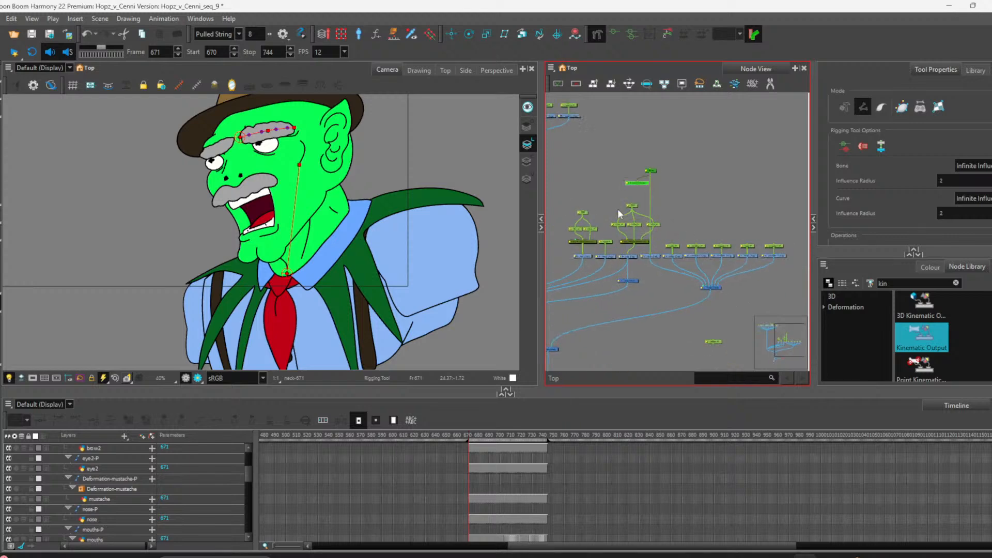
pyautogui.scroll(2, 599, 207)
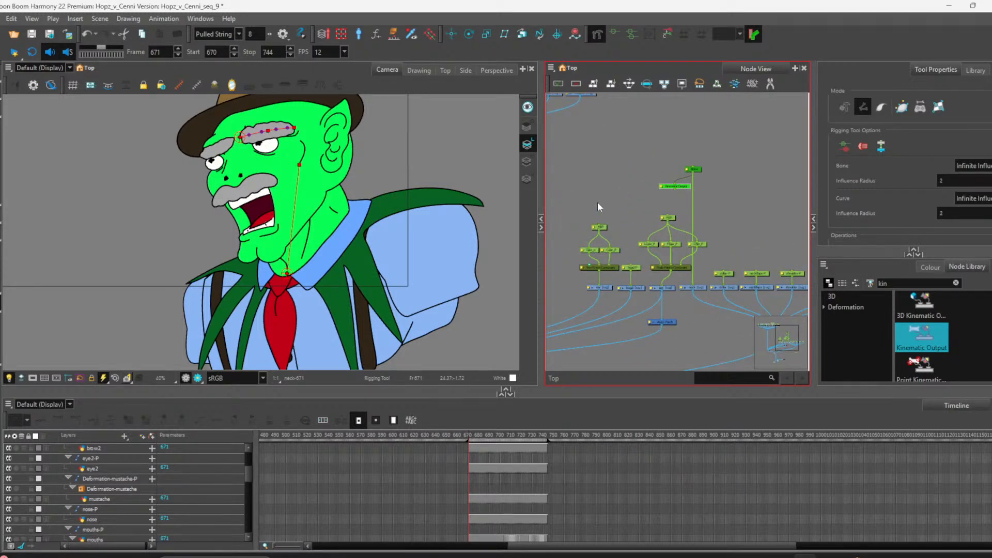
pyautogui.scroll(2, 598, 207)
pyautogui.scroll(-3, 601, 217)
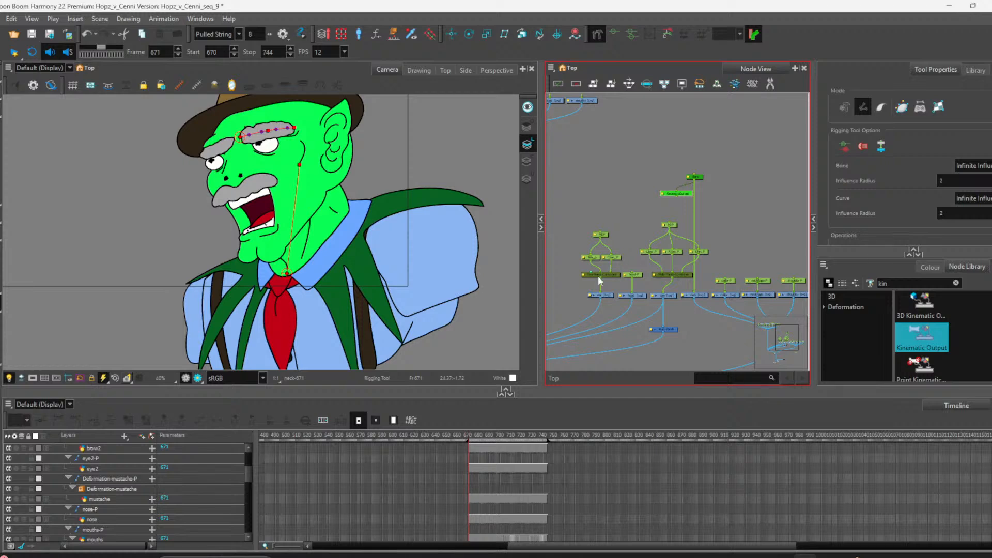
pyautogui.moveTo(563, 213); pyautogui.dragTo(714, 280)
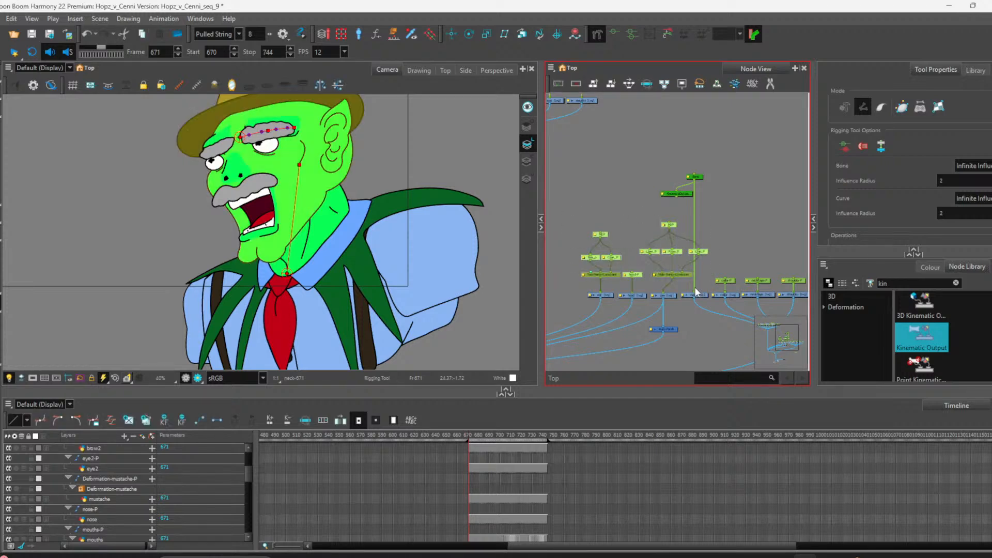
pyautogui.scroll(2, 678, 283)
pyautogui.scroll(-4, 678, 280)
pyautogui.scroll(2, 638, 251)
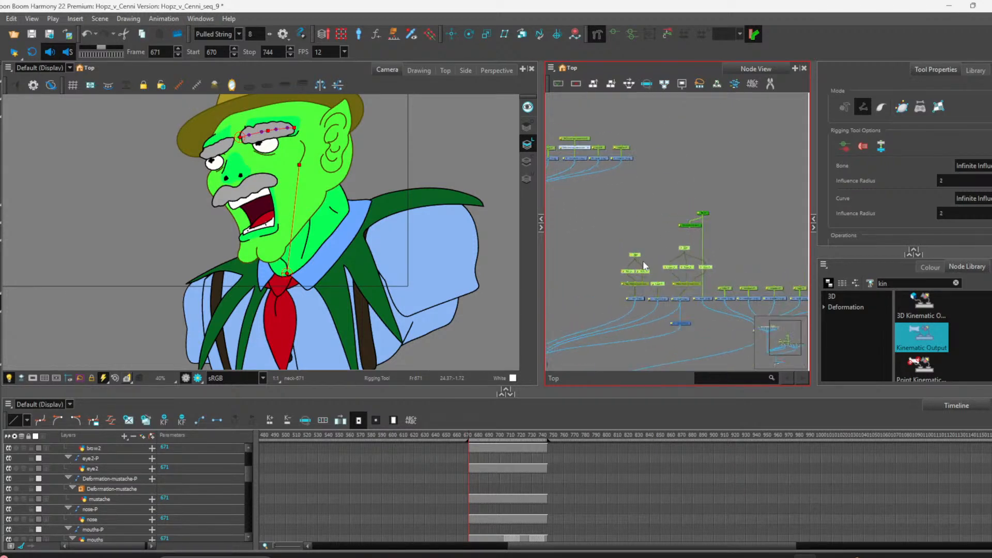
pyautogui.moveTo(662, 284); pyautogui.dragTo(662, 108)
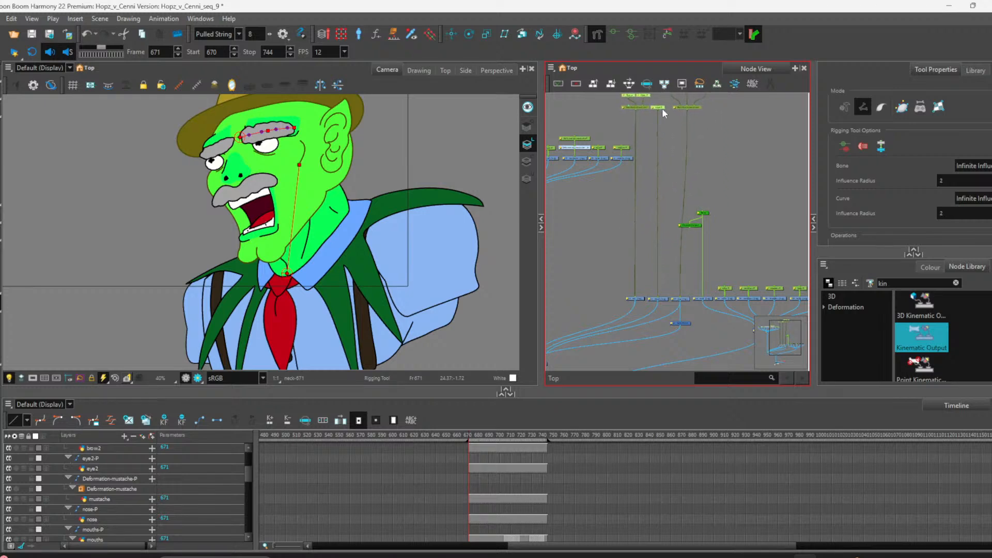
pyautogui.click(720, 202)
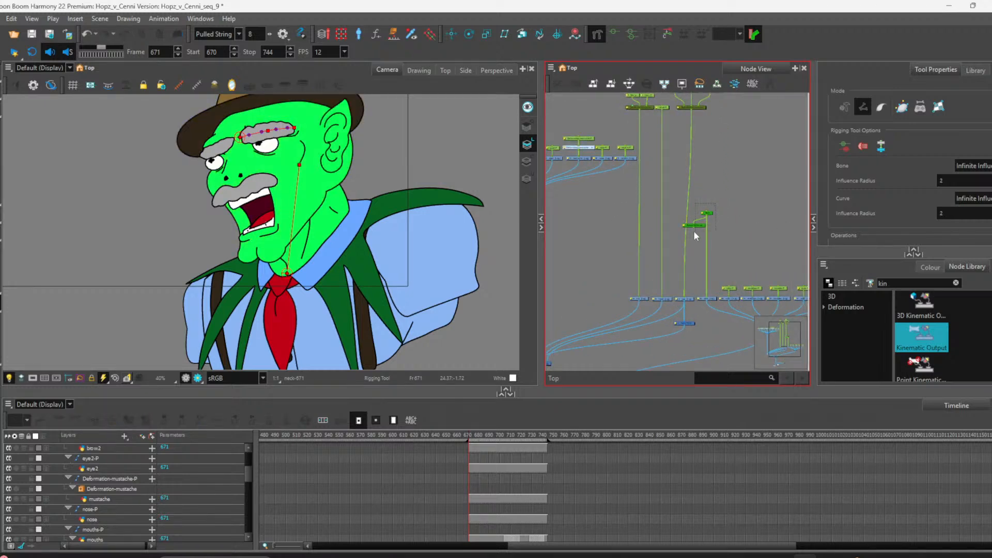
pyautogui.moveTo(695, 232)
pyautogui.mouseDown()
pyautogui.moveTo(709, 88)
pyautogui.moveTo(711, 160)
pyautogui.moveTo(703, 153)
pyautogui.moveTo(713, 218)
pyautogui.moveTo(702, 234)
pyautogui.mouseUp()
pyautogui.click(679, 169)
pyautogui.scroll(3, 682, 170)
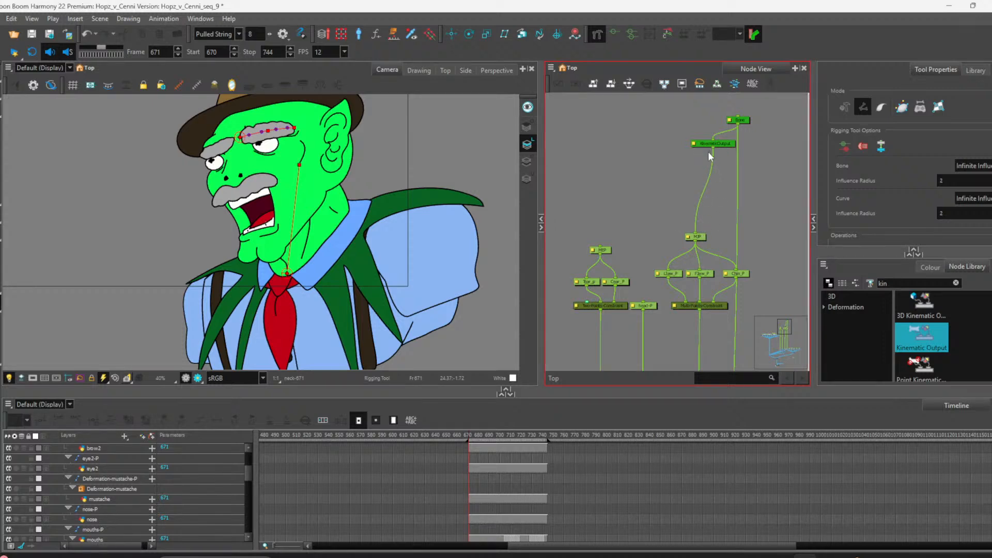
pyautogui.moveTo(712, 151); pyautogui.dragTo(601, 246)
# Step: Connect the Kinematic Output to a further peg on the left of the network and reposition that node
pyautogui.scroll(-4, 674, 239)
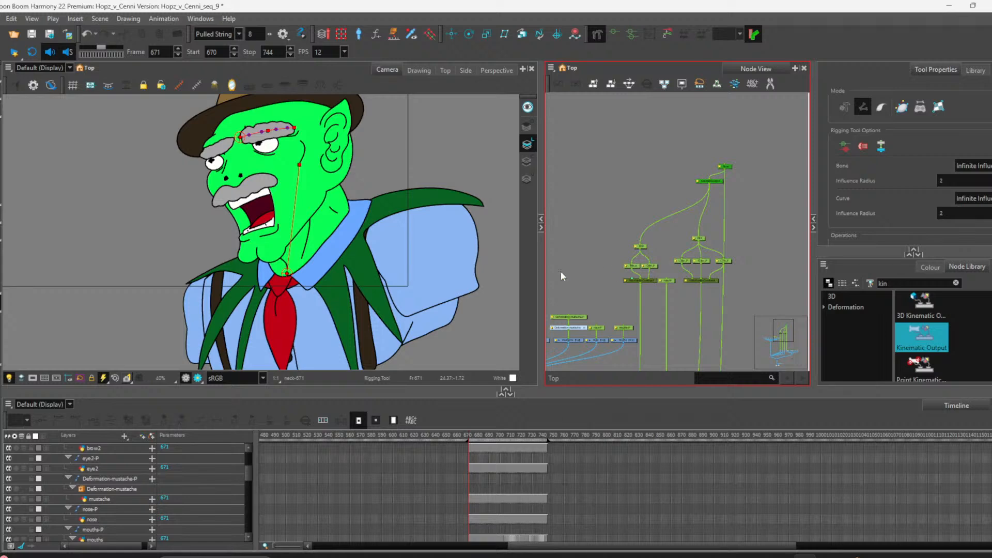
pyautogui.scroll(-5, 650, 255)
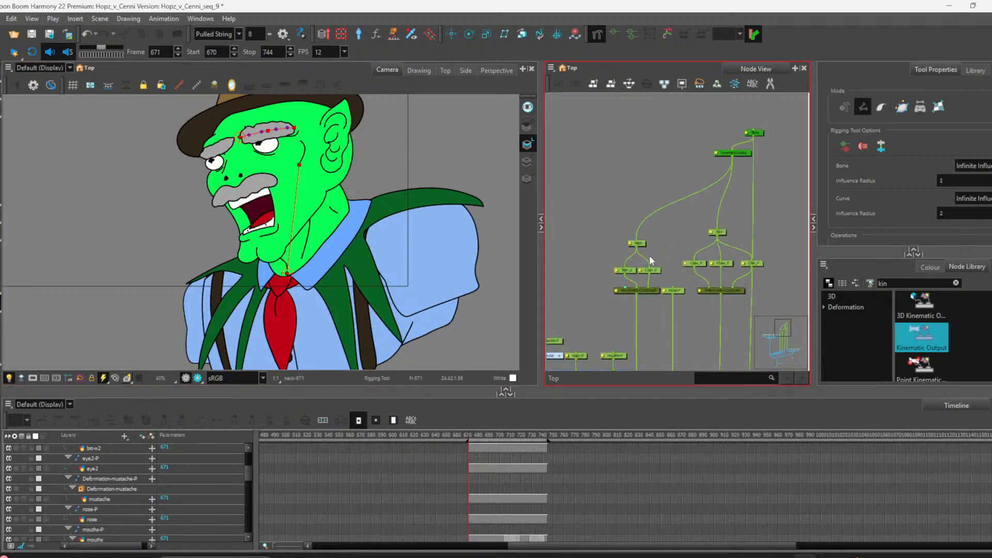
pyautogui.scroll(5, 641, 277)
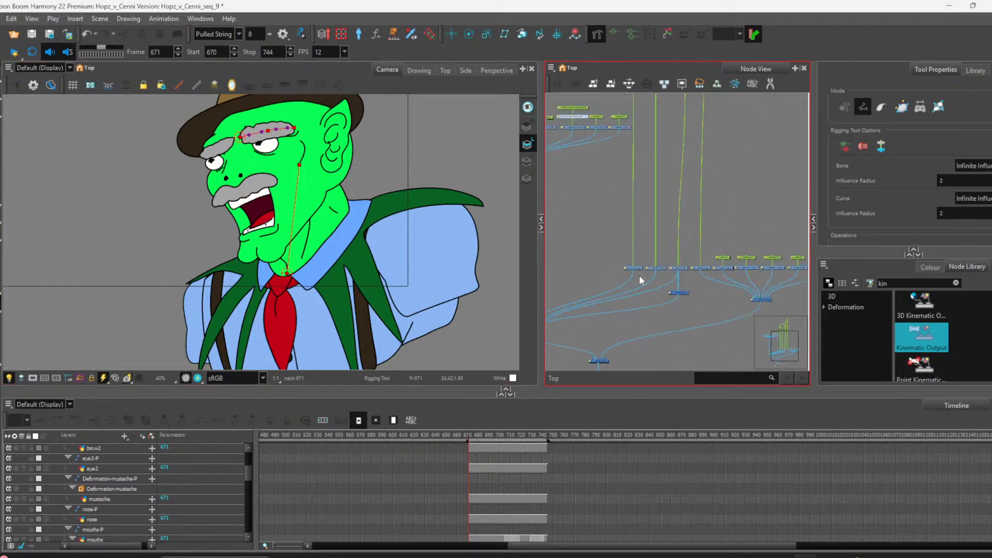
pyautogui.scroll(-4, 639, 274)
pyautogui.scroll(3, 624, 164)
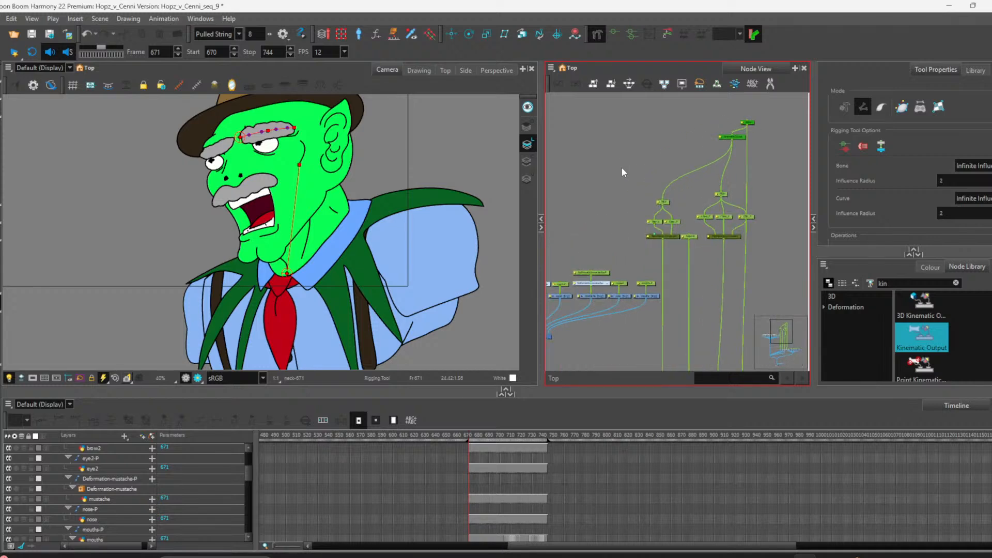
pyautogui.scroll(6, 665, 304)
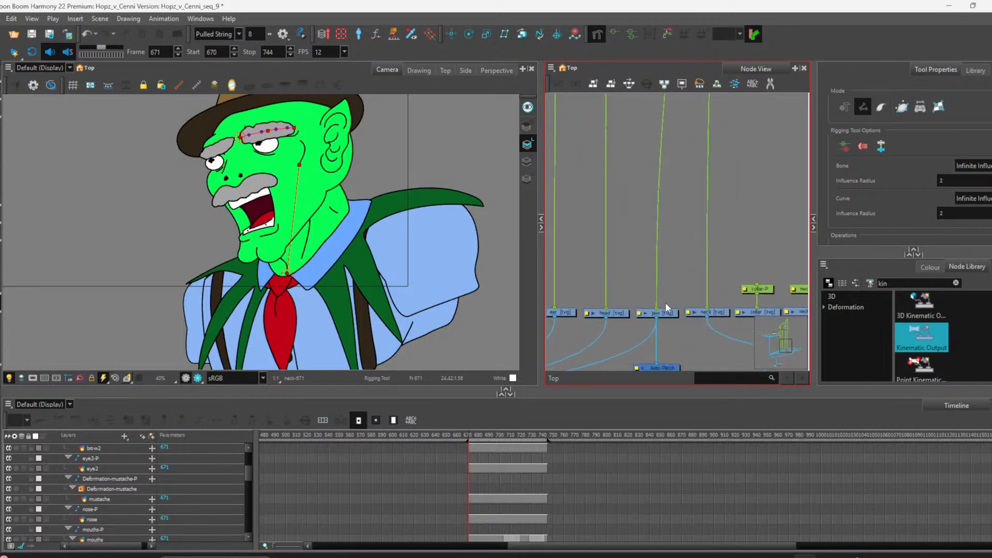
pyautogui.scroll(-5, 617, 302)
pyautogui.scroll(4, 599, 144)
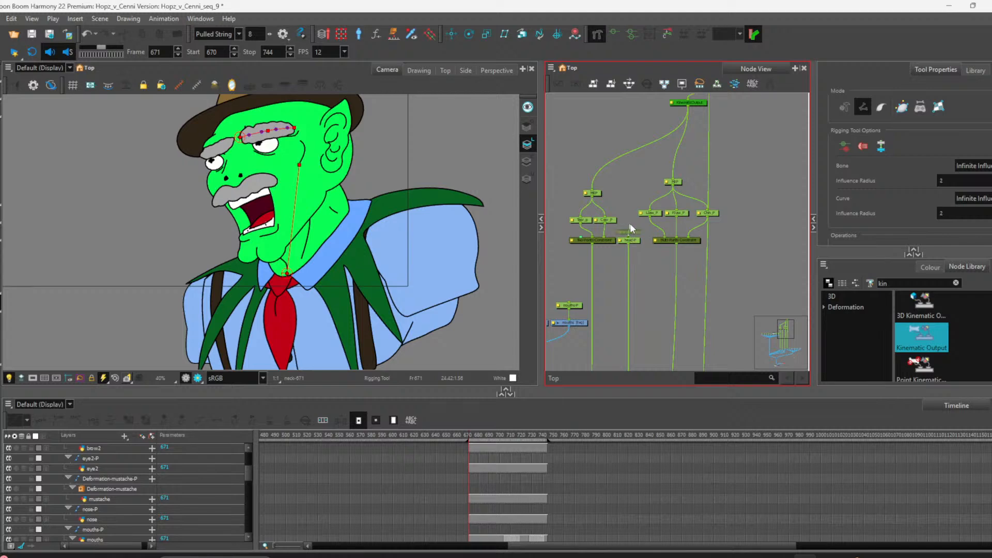
pyautogui.moveTo(687, 106); pyautogui.dragTo(553, 194)
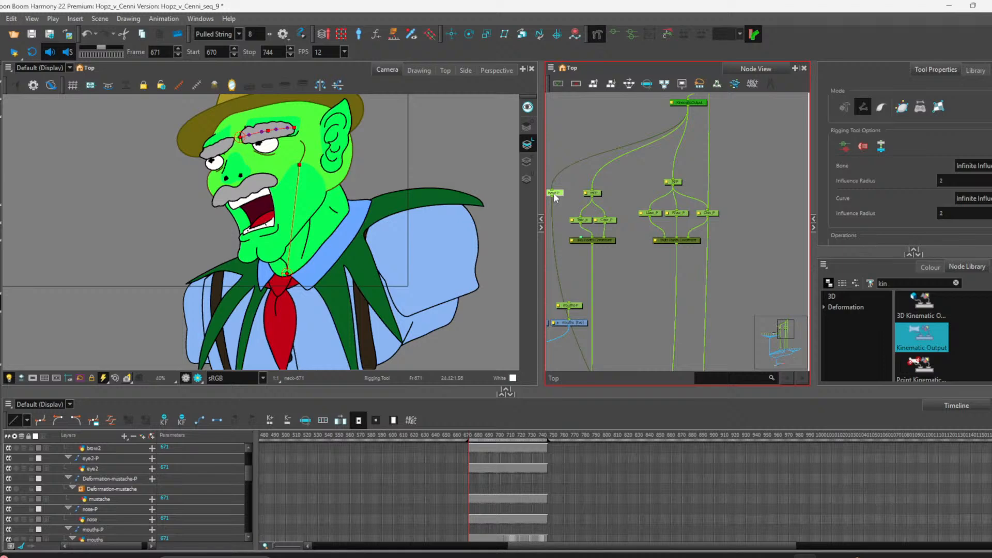
pyautogui.scroll(-6, 635, 179)
pyautogui.scroll(5, 589, 209)
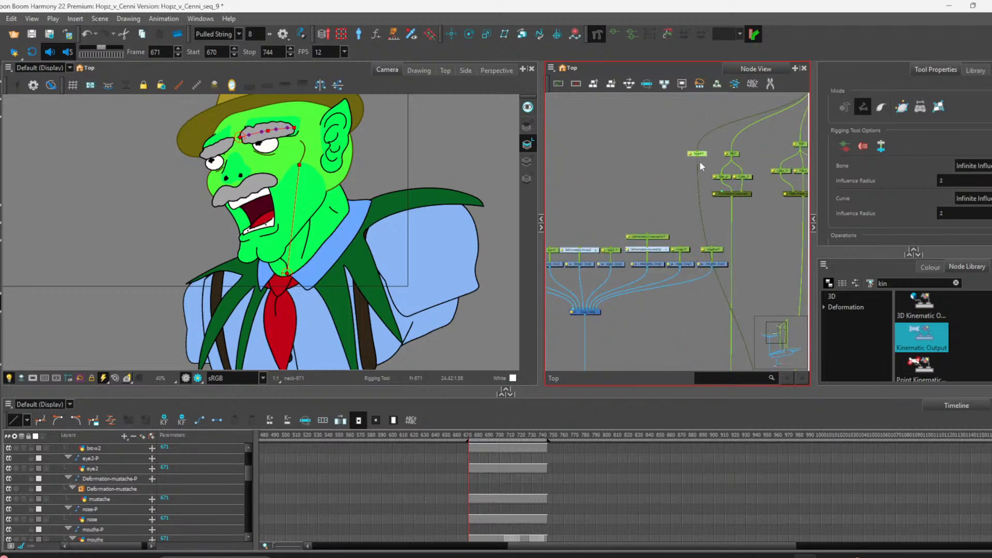
pyautogui.moveTo(701, 161); pyautogui.dragTo(590, 148)
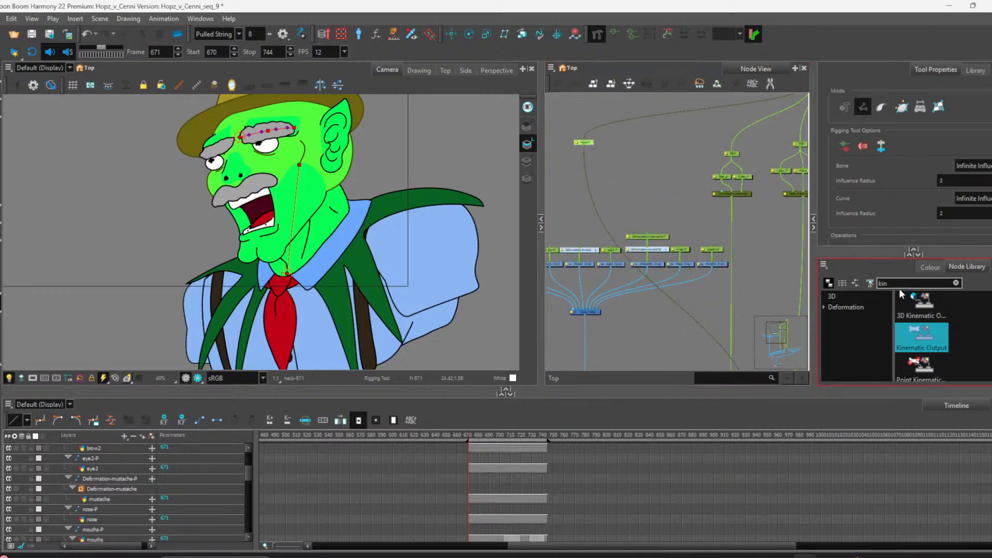
pyautogui.moveTo(624, 197); pyautogui.dragTo(569, 166)
pyautogui.click(567, 155)
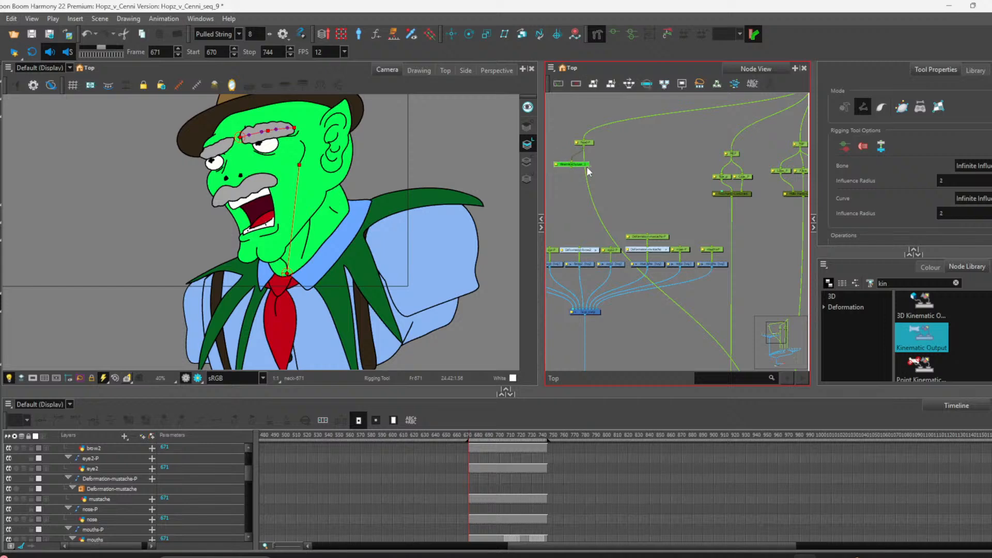
# Step: Create parent pegs above the two brow Deformation nodes
pyautogui.scroll(-6, 644, 201)
pyautogui.scroll(7, 621, 204)
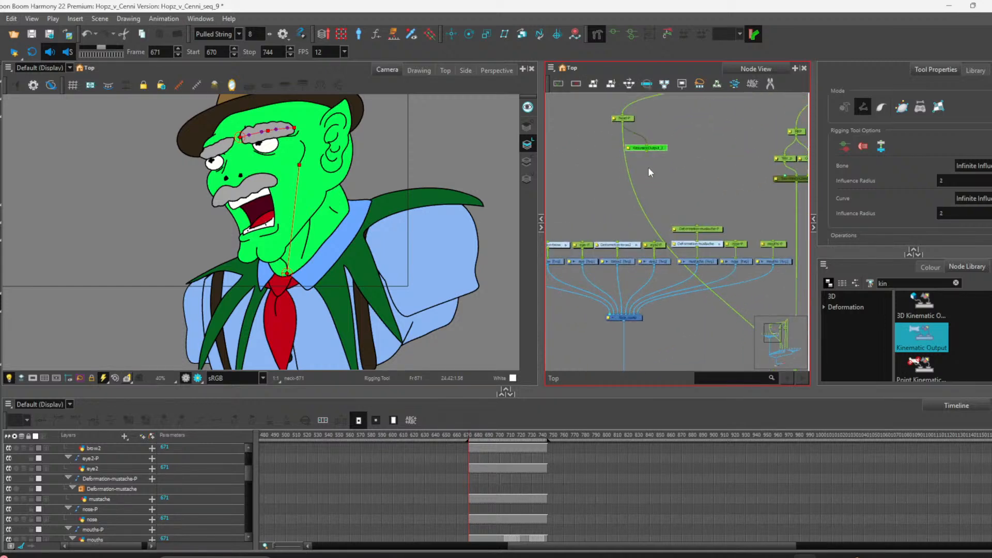
pyautogui.scroll(-5, 619, 191)
pyautogui.scroll(4, 589, 218)
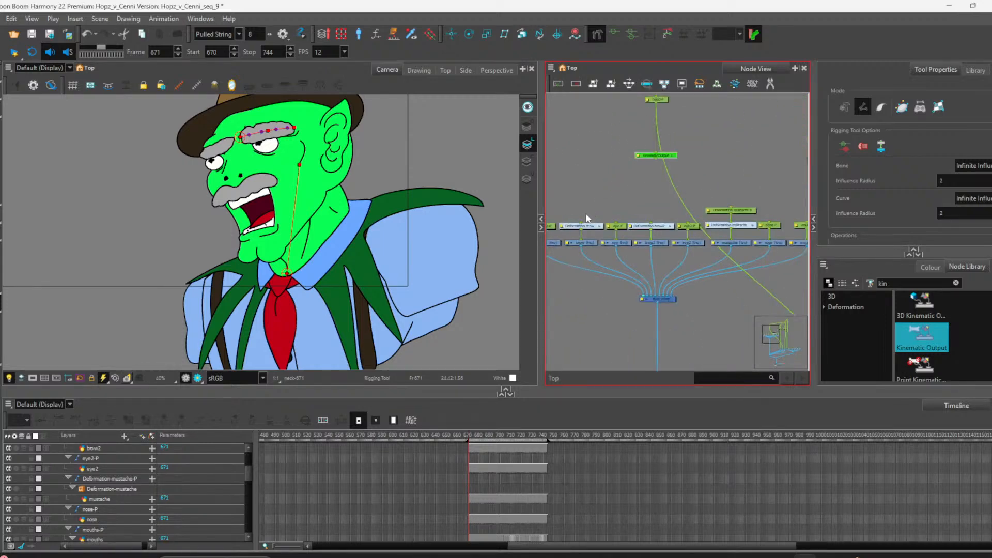
pyautogui.scroll(2, 595, 228)
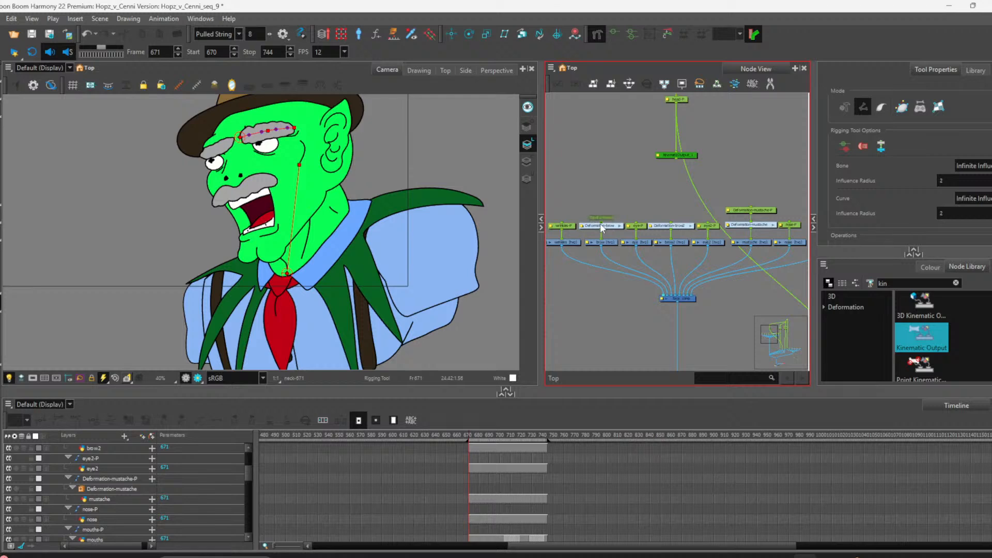
pyautogui.click(601, 225)
pyautogui.hotkey('ctrl', 'p')
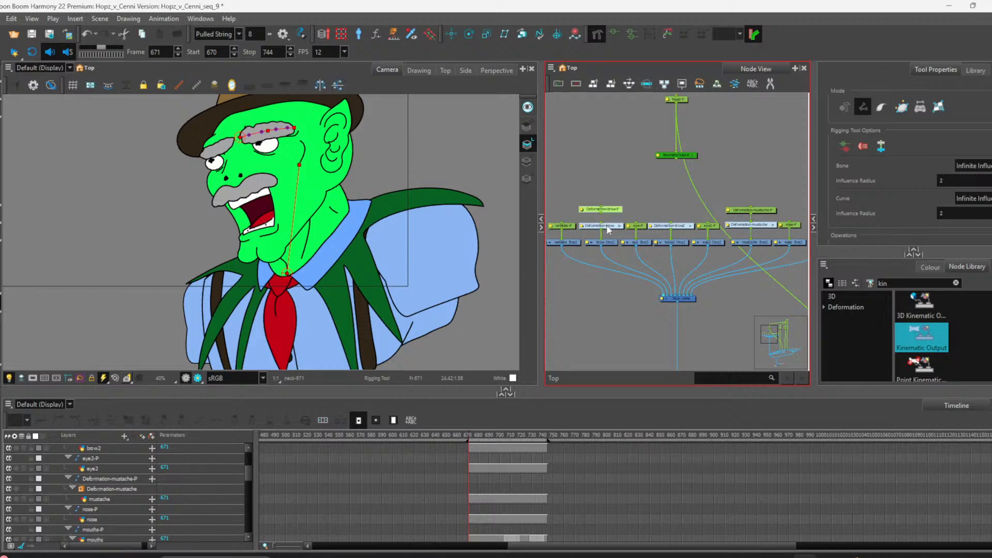
pyautogui.click(673, 226)
pyautogui.hotkey('ctrl', 'p')
pyautogui.click(672, 226)
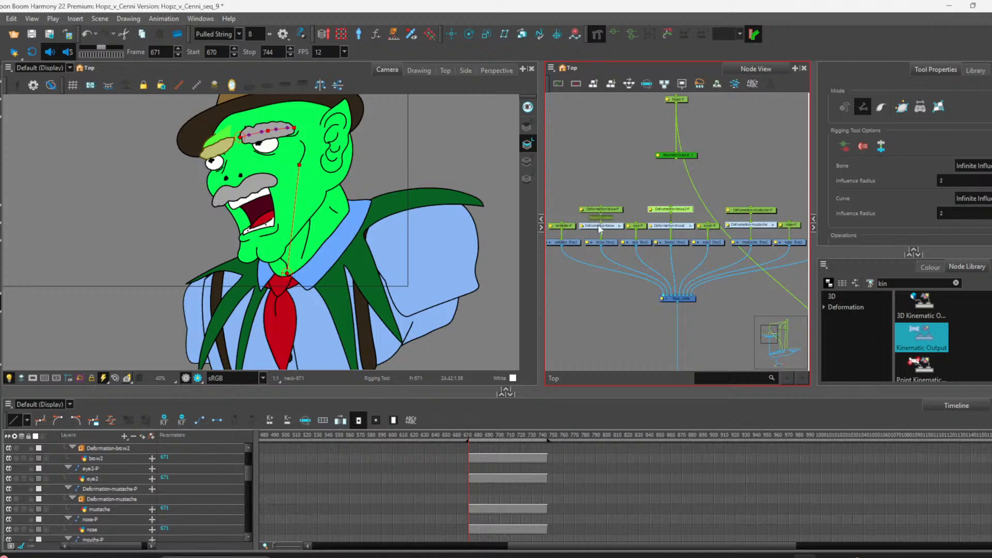
# Step: Position the pivots of the two brow parent pegs at the inner ends of the eyebrows with the Translate tool
pyautogui.click(607, 213)
pyautogui.click(452, 36)
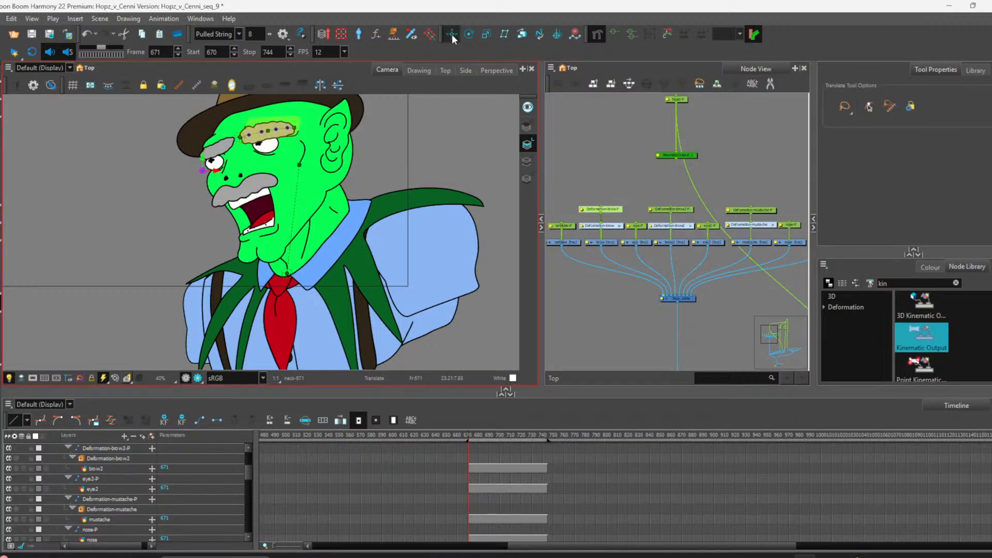
pyautogui.scroll(3, 198, 166)
pyautogui.scroll(-4, 198, 167)
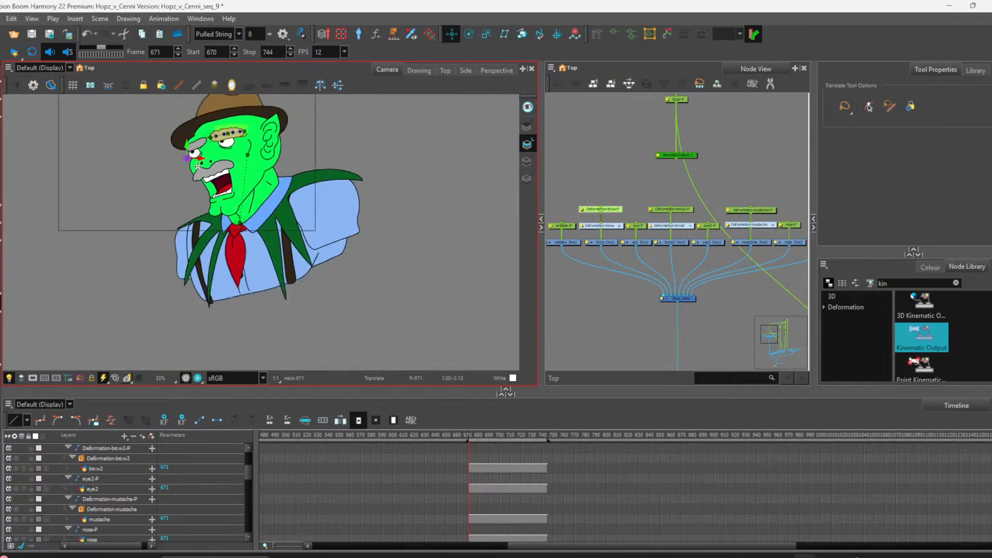
pyautogui.scroll(4, 198, 166)
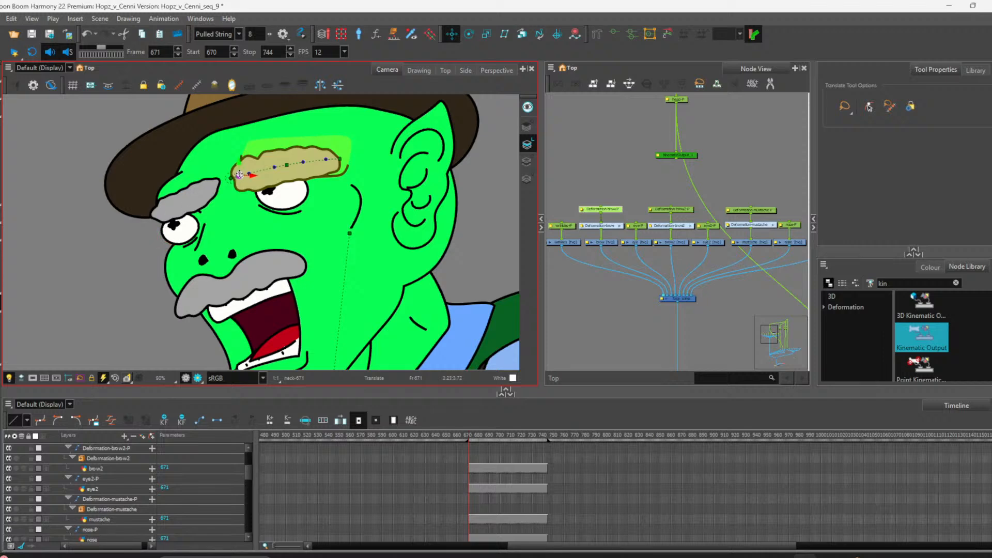
pyautogui.moveTo(239, 175); pyautogui.dragTo(235, 177)
pyautogui.click(681, 210)
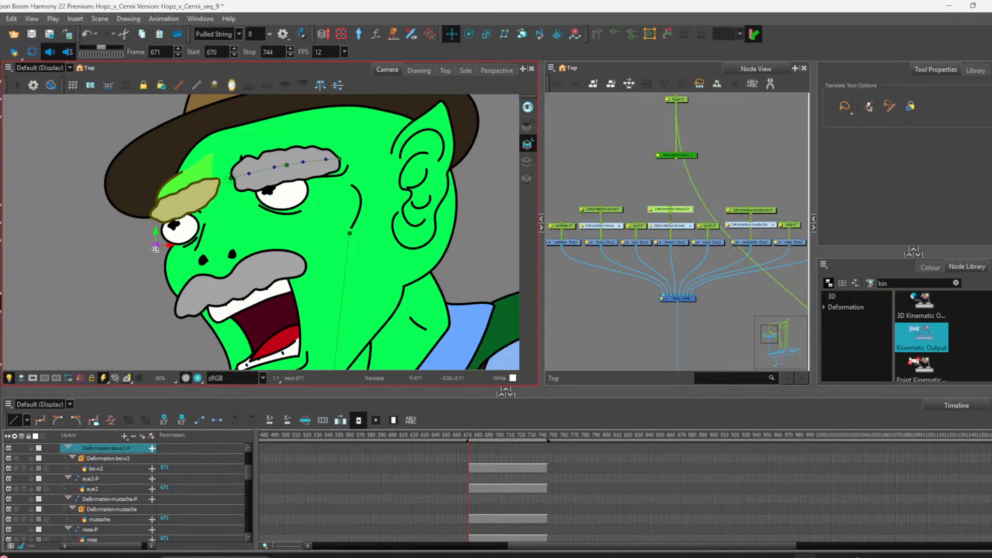
pyautogui.moveTo(155, 248); pyautogui.dragTo(184, 212)
pyautogui.hotkey('ctrl', 'z')
pyautogui.moveTo(155, 245); pyautogui.dragTo(216, 182)
pyautogui.hotkey('shift', 't')
pyautogui.click(642, 300)
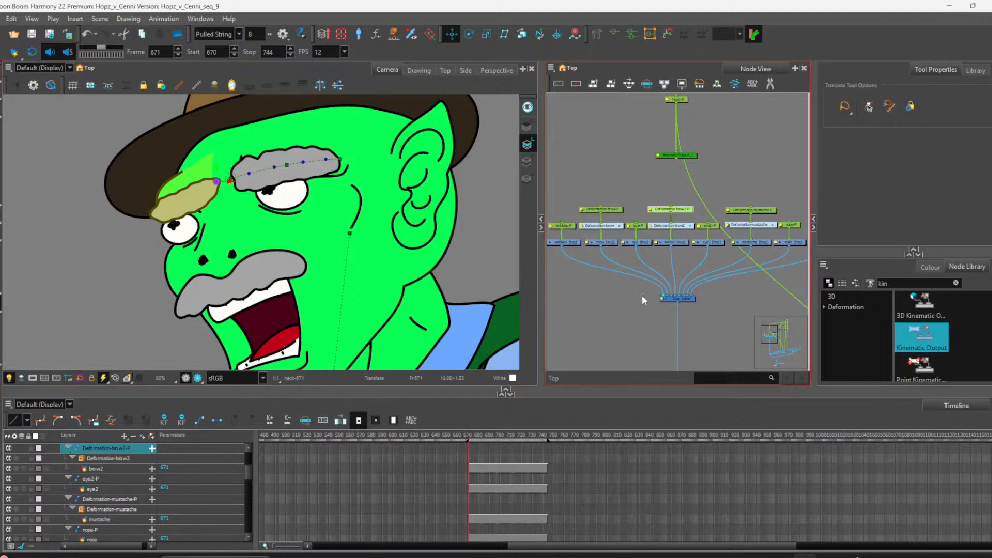
# Step: Connect the Kinematic Output node to the brow parent pegs and the remaining face-feature parent pegs
pyautogui.click(663, 187)
pyautogui.moveTo(675, 157); pyautogui.dragTo(671, 207)
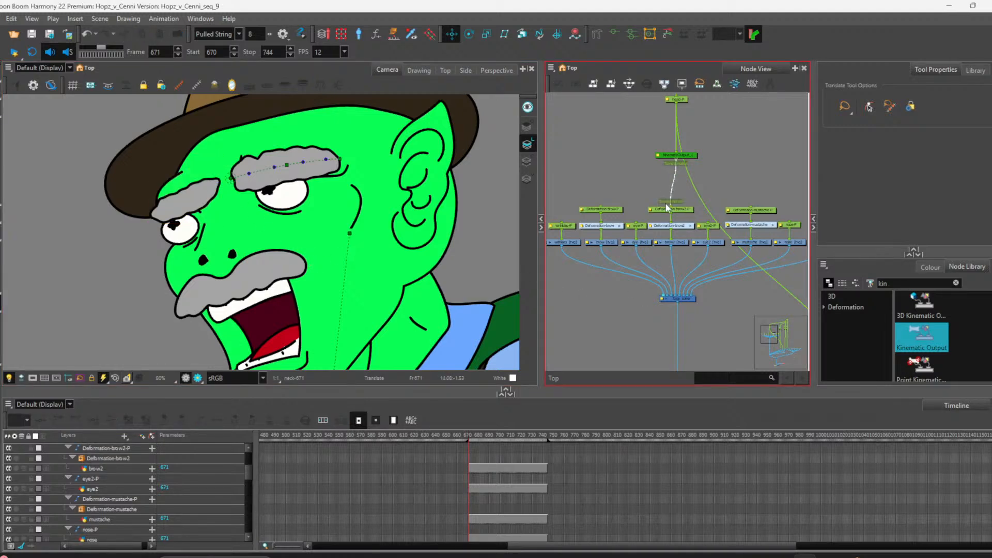
pyautogui.moveTo(673, 159); pyautogui.dragTo(602, 212)
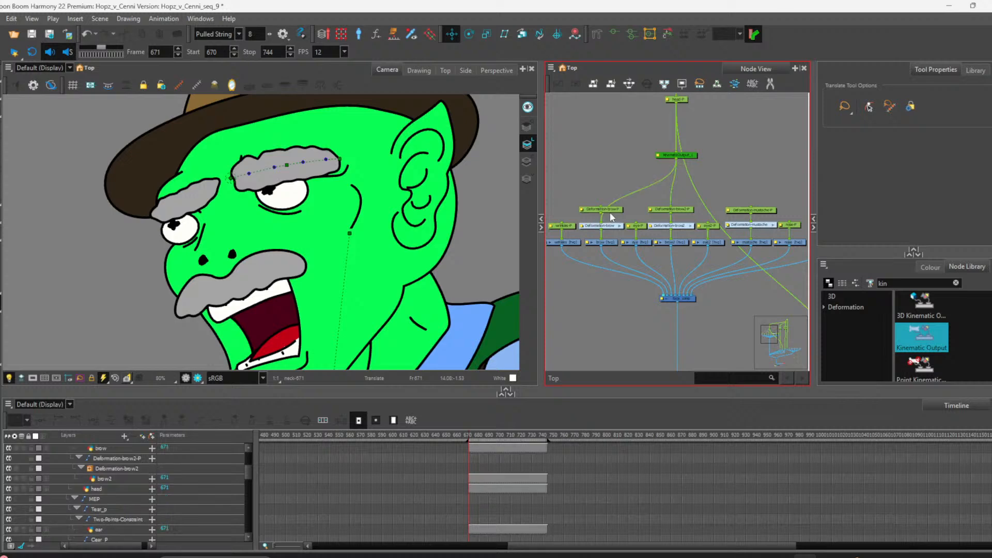
pyautogui.moveTo(673, 159); pyautogui.dragTo(569, 221)
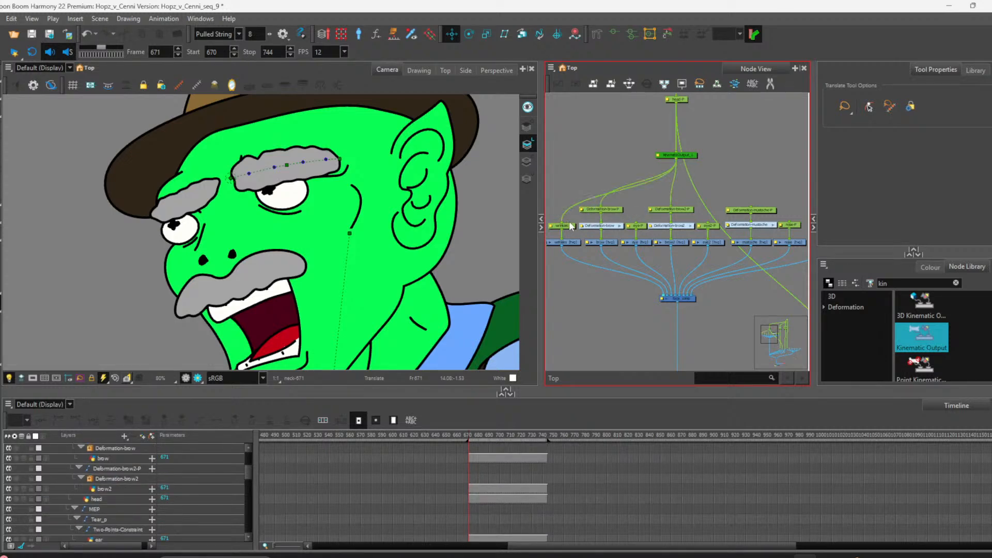
pyautogui.scroll(-3, 602, 206)
pyautogui.scroll(3, 616, 202)
pyautogui.moveTo(667, 160); pyautogui.dragTo(698, 228)
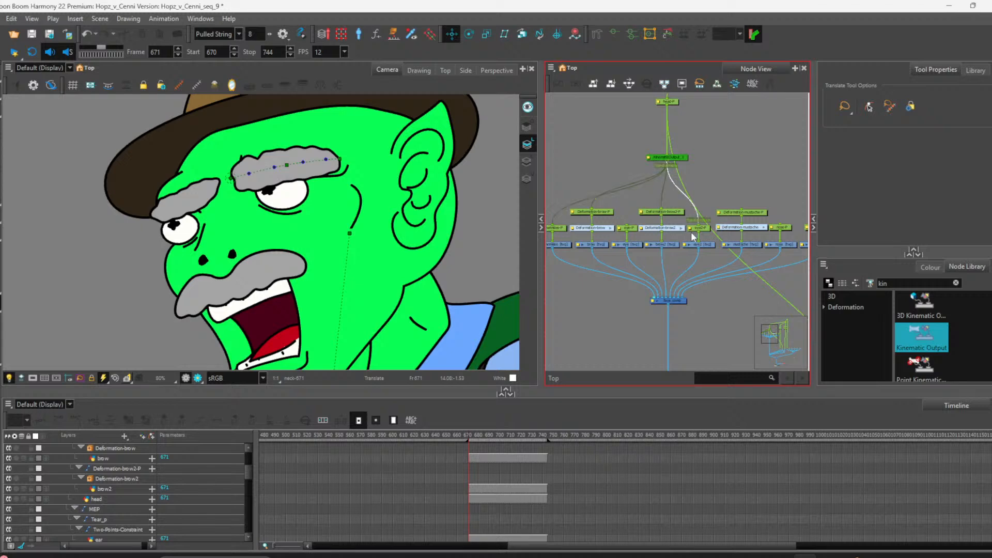
pyautogui.moveTo(668, 160); pyautogui.dragTo(730, 212)
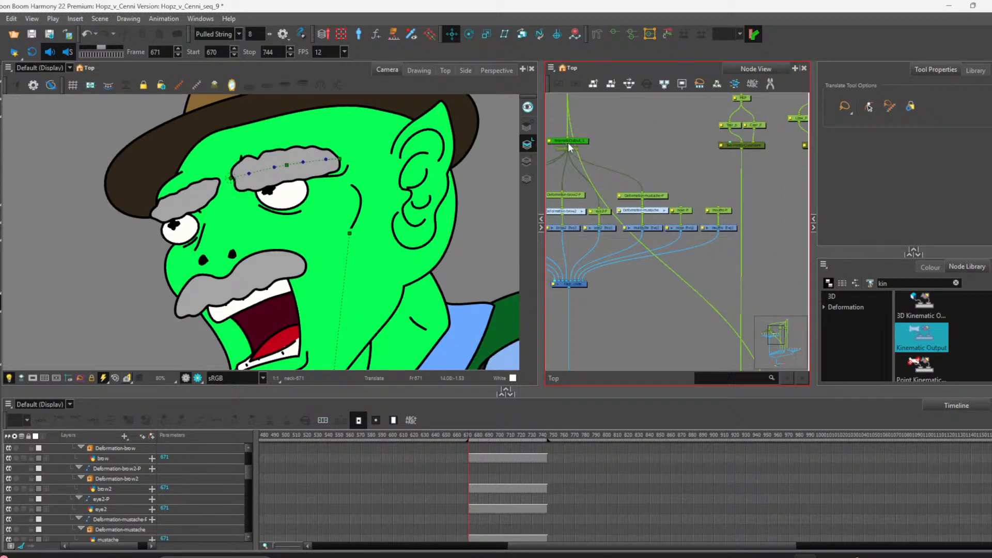
pyautogui.moveTo(569, 142); pyautogui.dragTo(681, 209)
pyautogui.moveTo(569, 144); pyautogui.dragTo(718, 208)
# Step: Select the face-feature node group and move it lower in the node network
pyautogui.scroll(-2, 707, 216)
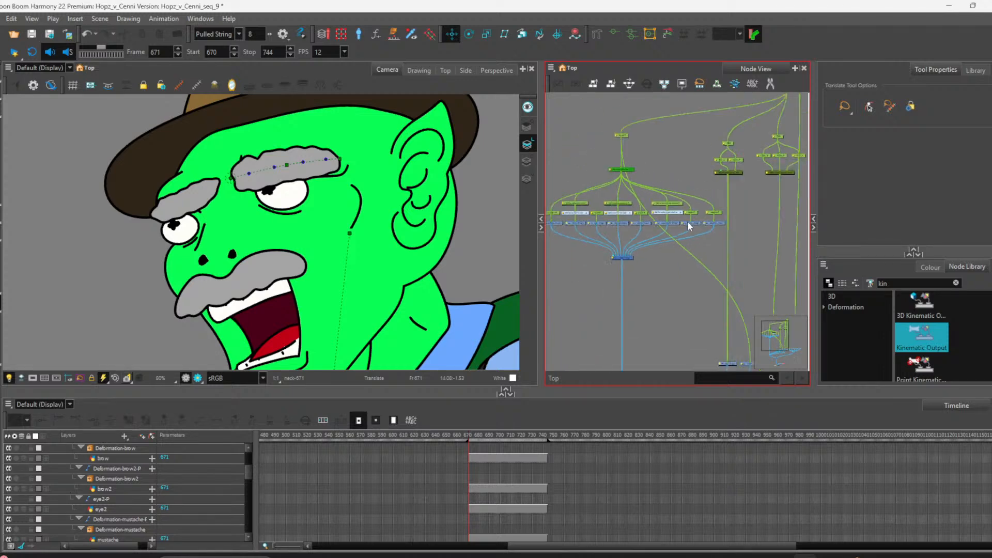
pyautogui.scroll(-2, 685, 224)
pyautogui.scroll(2, 669, 207)
pyautogui.scroll(-1, 682, 210)
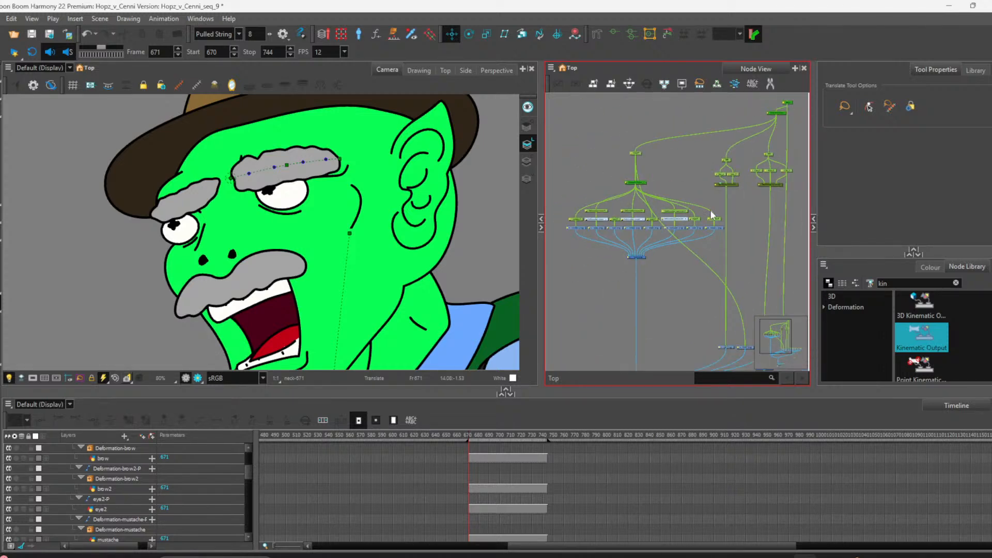
pyautogui.moveTo(555, 195); pyautogui.dragTo(649, 222)
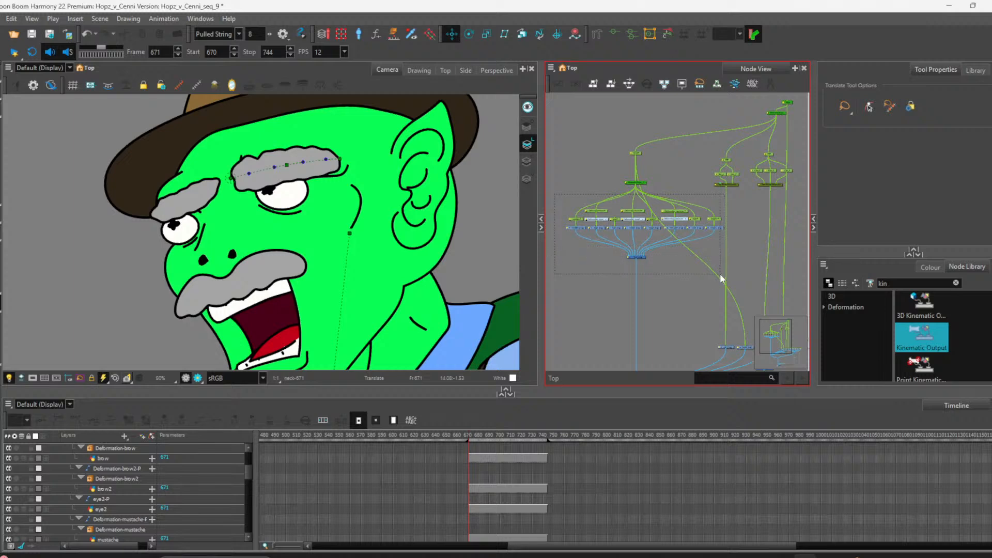
pyautogui.moveTo(720, 274); pyautogui.dragTo(720, 275)
pyautogui.moveTo(641, 259); pyautogui.dragTo(628, 302)
pyautogui.click(690, 314)
# Step: Select the Bone node and test moving it with the Transform tool
pyautogui.scroll(-3, 683, 308)
pyautogui.scroll(3, 679, 291)
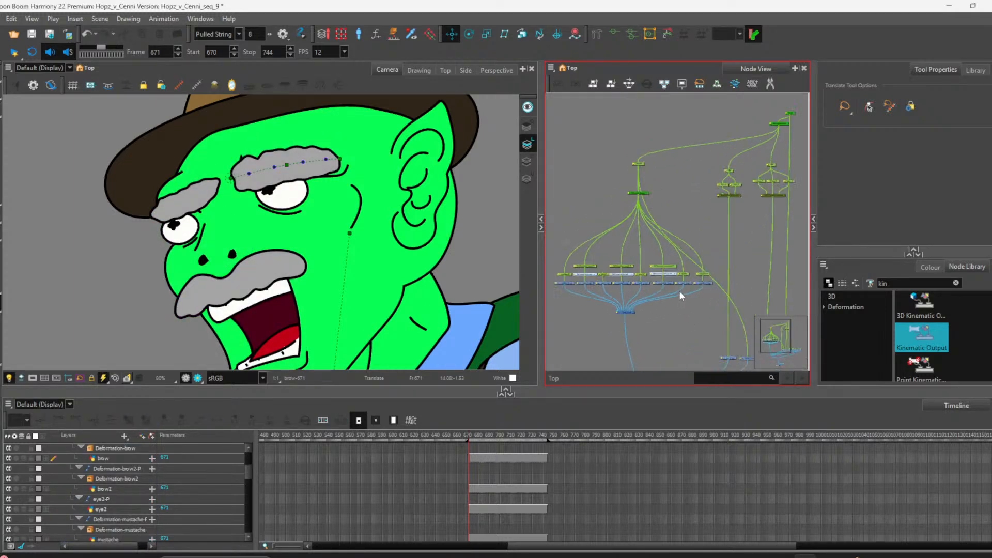
pyautogui.scroll(-6, 679, 290)
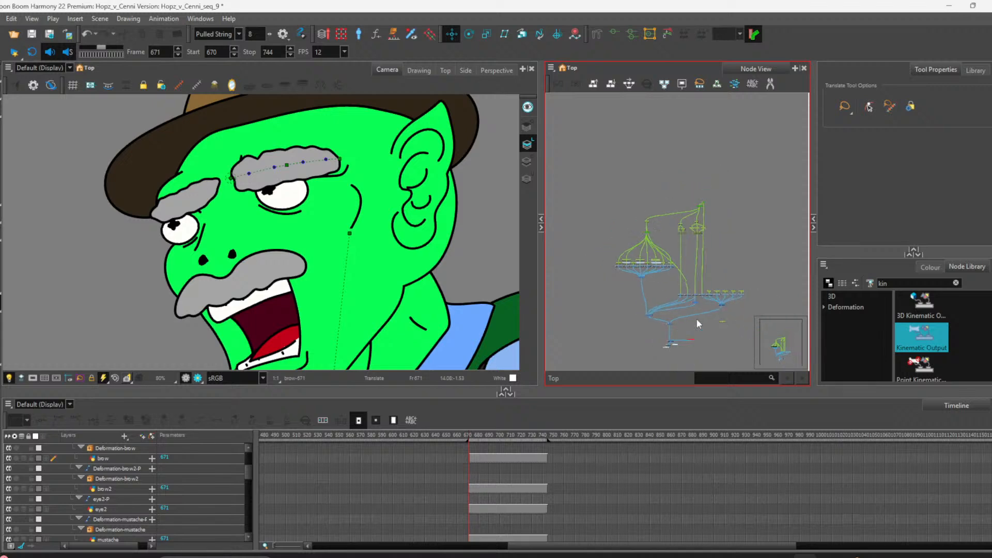
pyautogui.scroll(6, 697, 318)
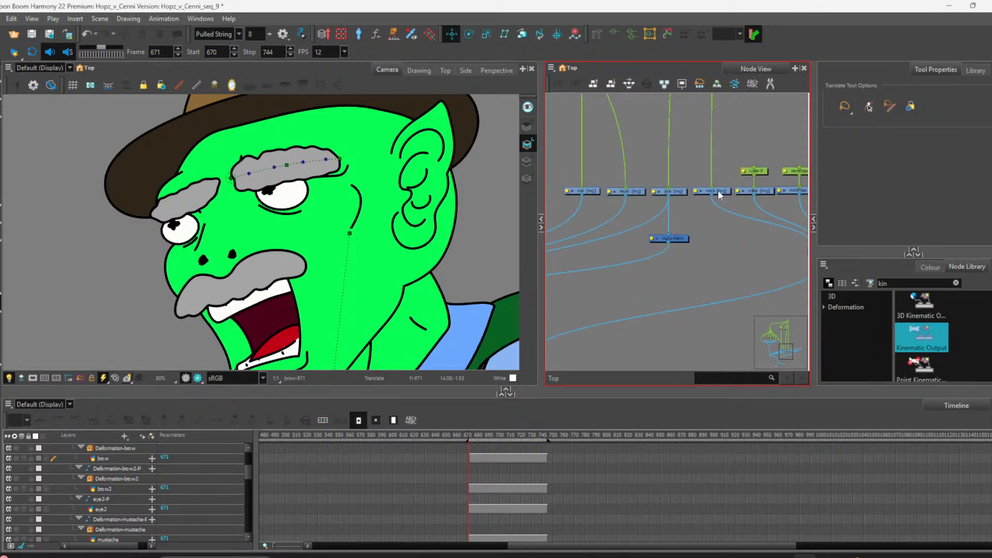
pyautogui.click(718, 192)
pyautogui.scroll(-5, 720, 266)
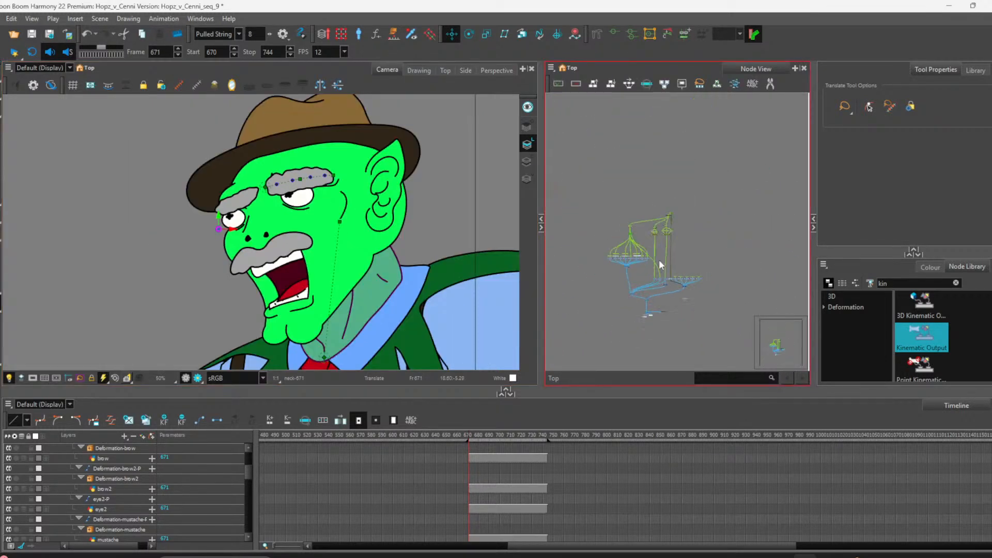
pyautogui.scroll(5, 666, 215)
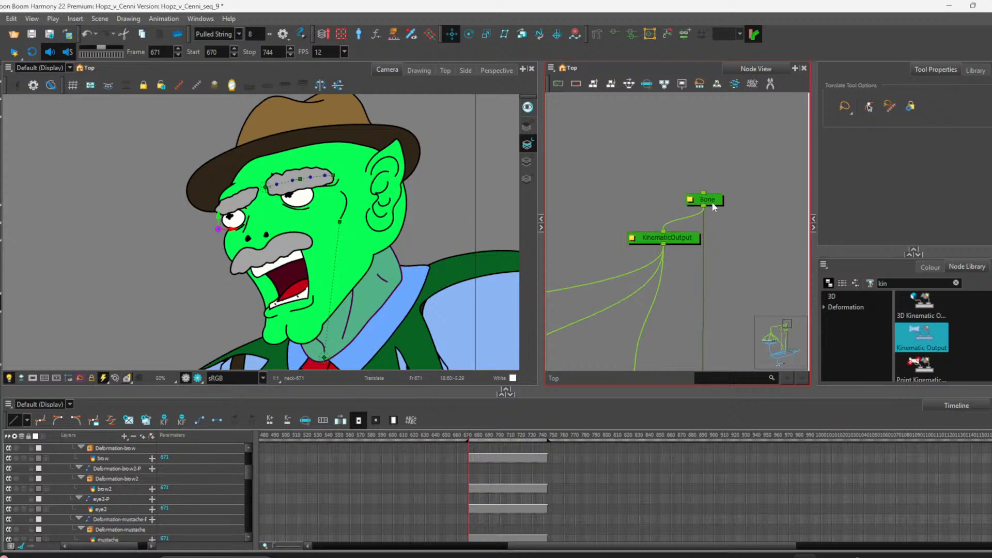
pyautogui.click(712, 203)
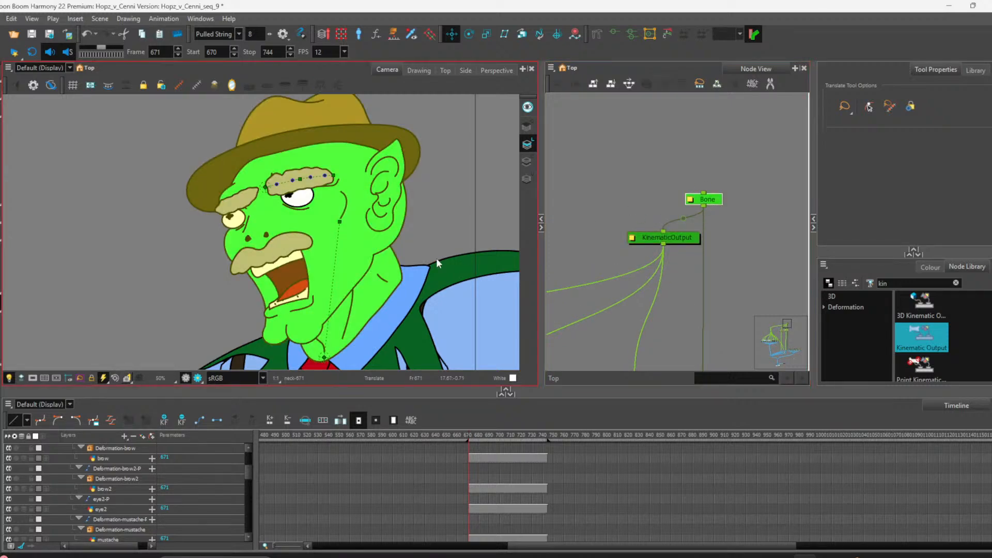
pyautogui.hotkey('shift', 't')
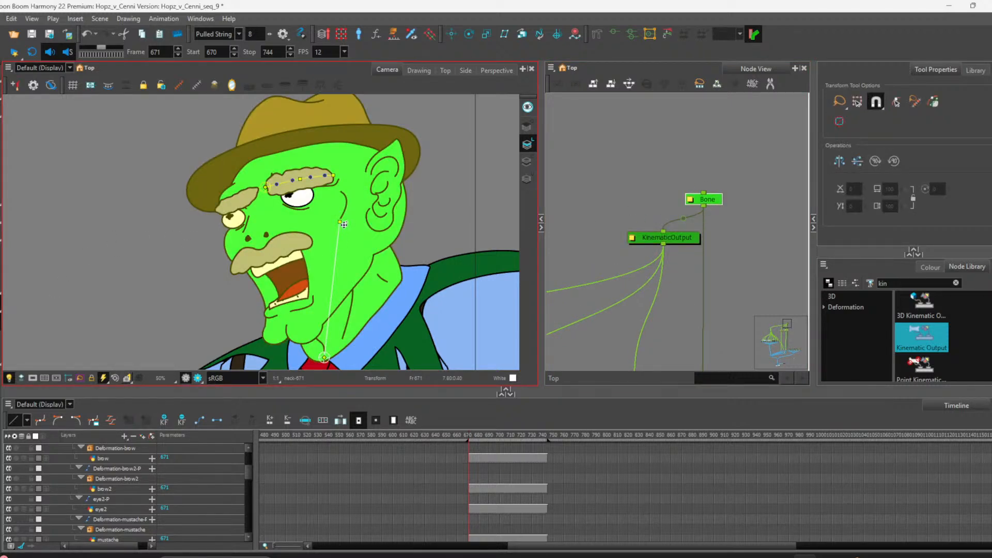
pyautogui.moveTo(341, 220)
pyautogui.mouseDown()
pyautogui.moveTo(308, 230)
pyautogui.moveTo(334, 235)
pyautogui.moveTo(340, 222)
pyautogui.mouseUp()
# Step: Connect the KinematicOutput_1 node under head-P to a further parent peg on the left of the network
pyautogui.scroll(-3, 784, 213)
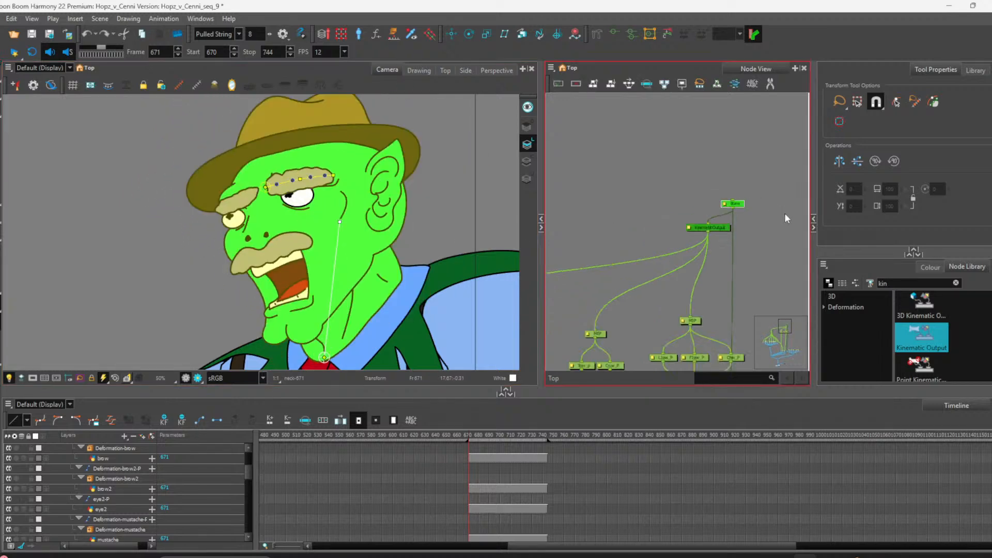
pyautogui.scroll(5, 612, 296)
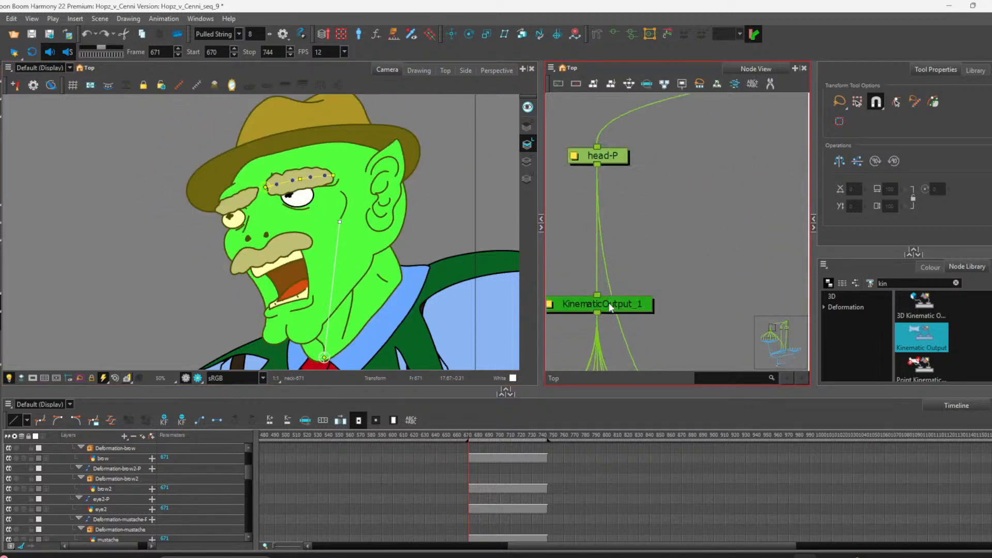
pyautogui.scroll(3, 642, 354)
pyautogui.scroll(-6, 615, 245)
pyautogui.scroll(3, 627, 292)
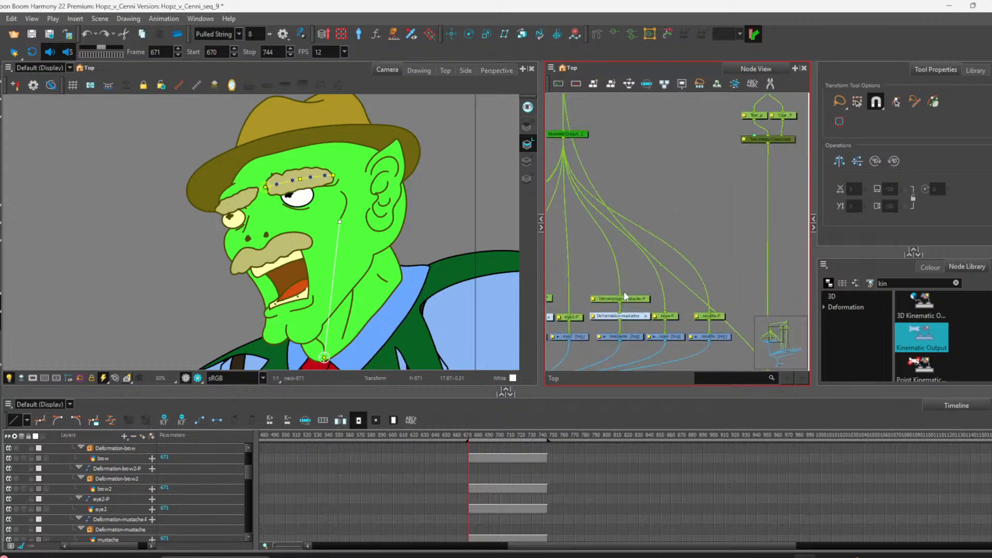
pyautogui.scroll(-4, 624, 296)
pyautogui.scroll(2, 600, 308)
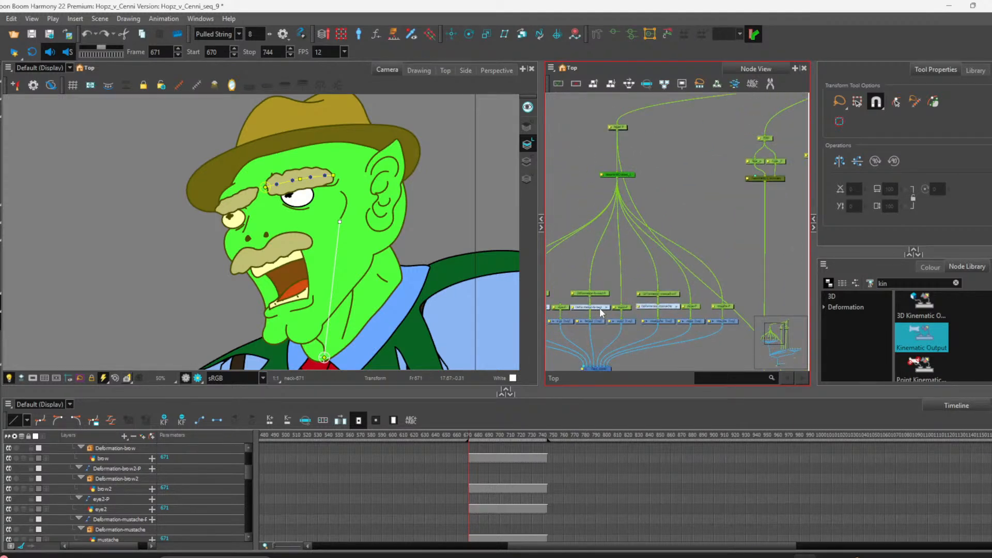
pyautogui.click(572, 305)
pyautogui.moveTo(617, 179); pyautogui.dragTo(590, 292)
# Step: Test the bone's effect on the face features and review the whole node network
pyautogui.scroll(-3, 628, 287)
pyautogui.click(671, 234)
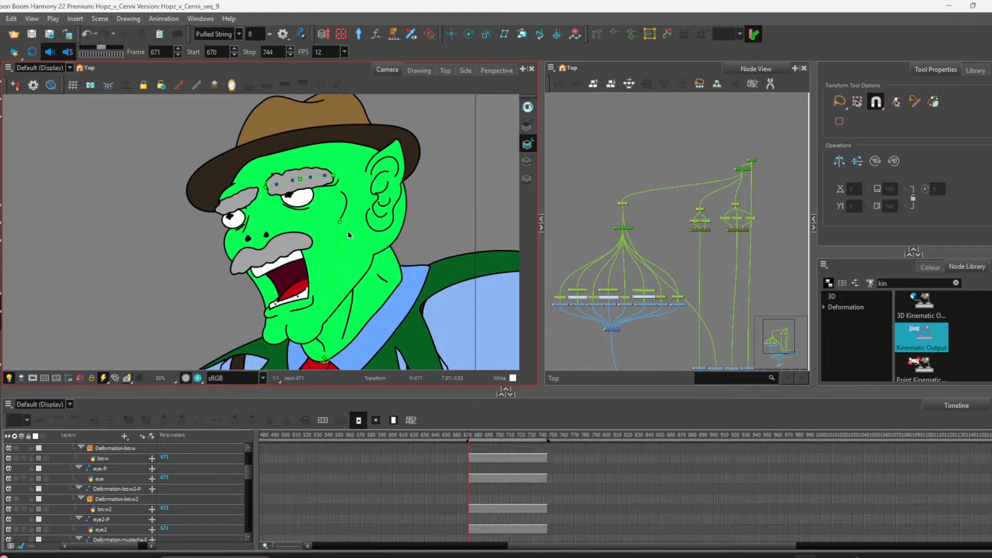
pyautogui.moveTo(341, 220)
pyautogui.mouseDown()
pyautogui.moveTo(282, 199)
pyautogui.moveTo(338, 231)
pyautogui.moveTo(318, 212)
pyautogui.moveTo(339, 221)
pyautogui.mouseUp()
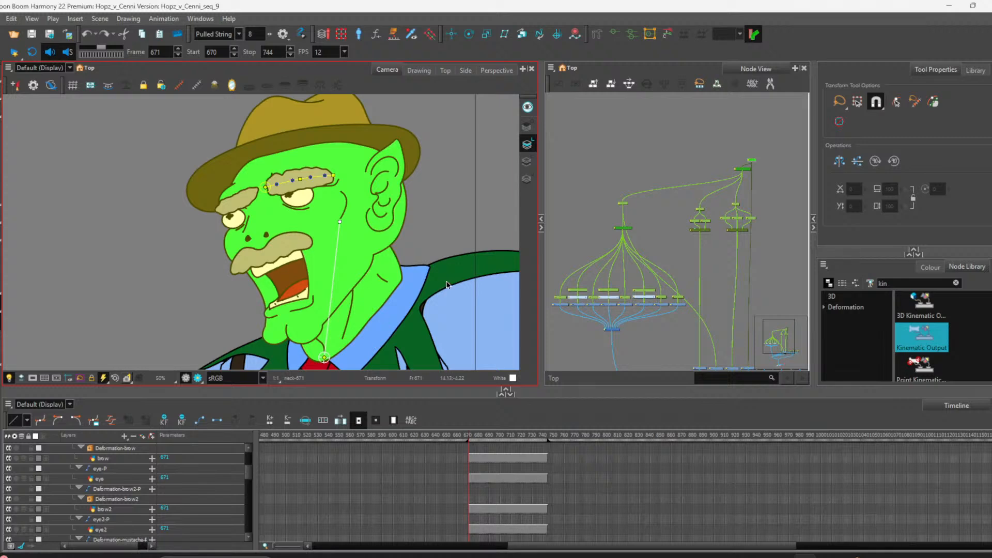
pyautogui.click(628, 320)
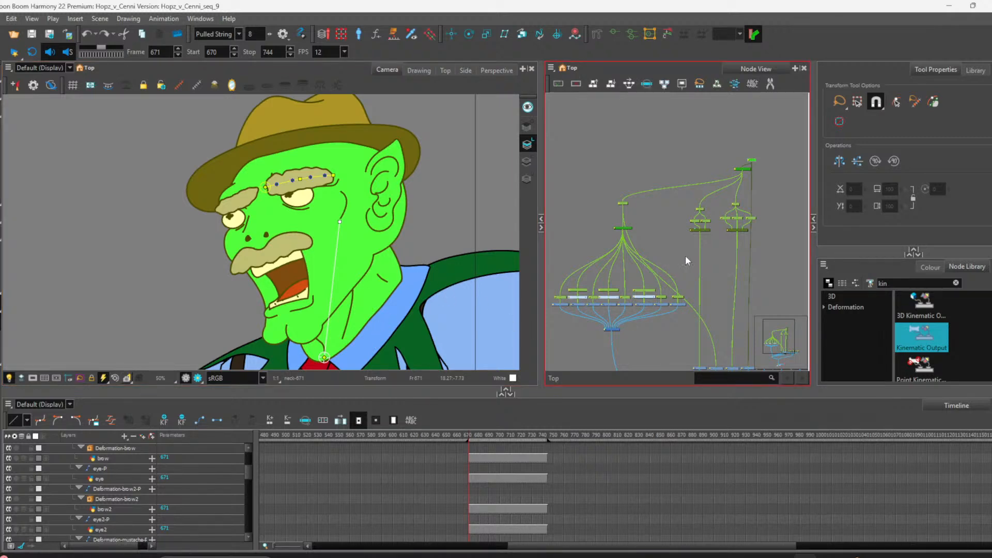
pyautogui.scroll(-3, 672, 202)
pyautogui.scroll(3, 723, 212)
pyautogui.scroll(-3, 677, 233)
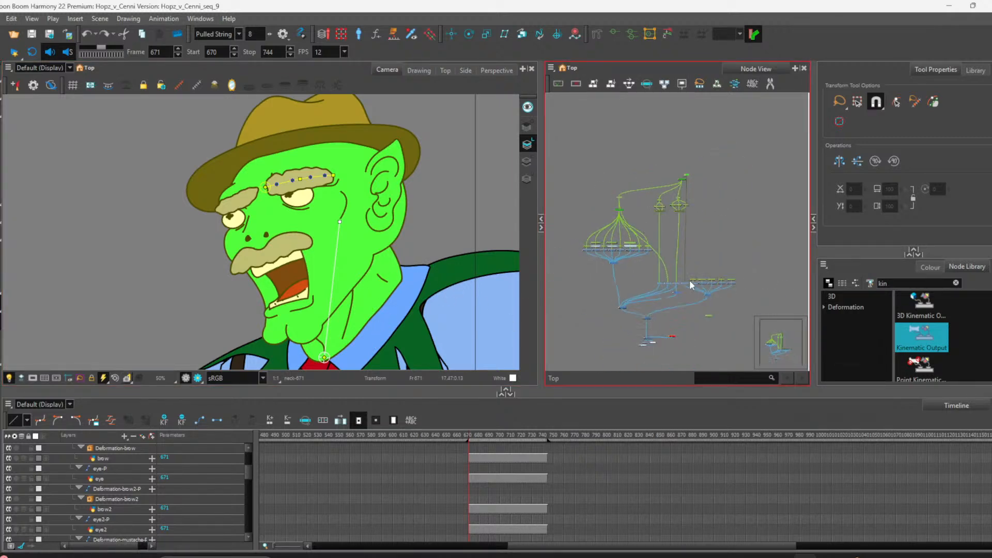
pyautogui.scroll(4, 703, 280)
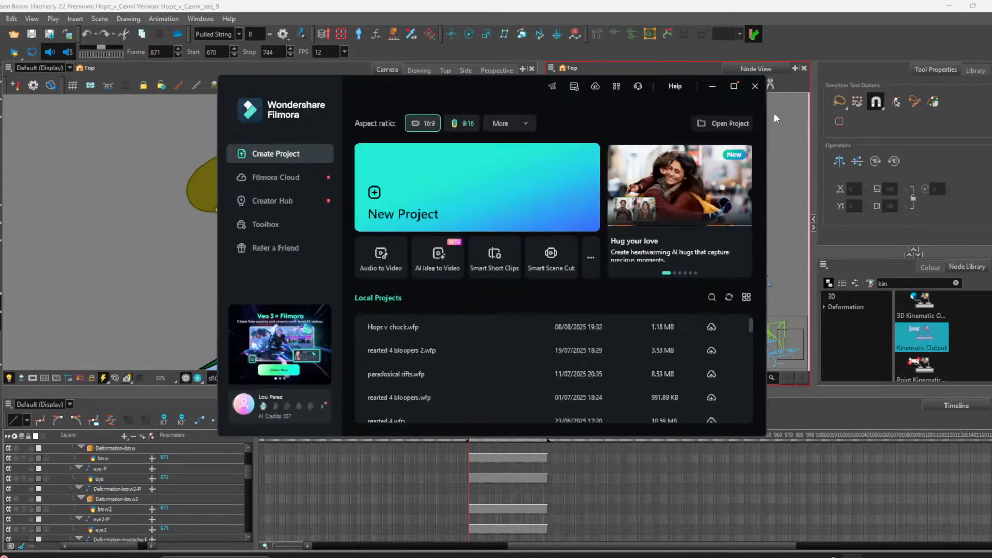